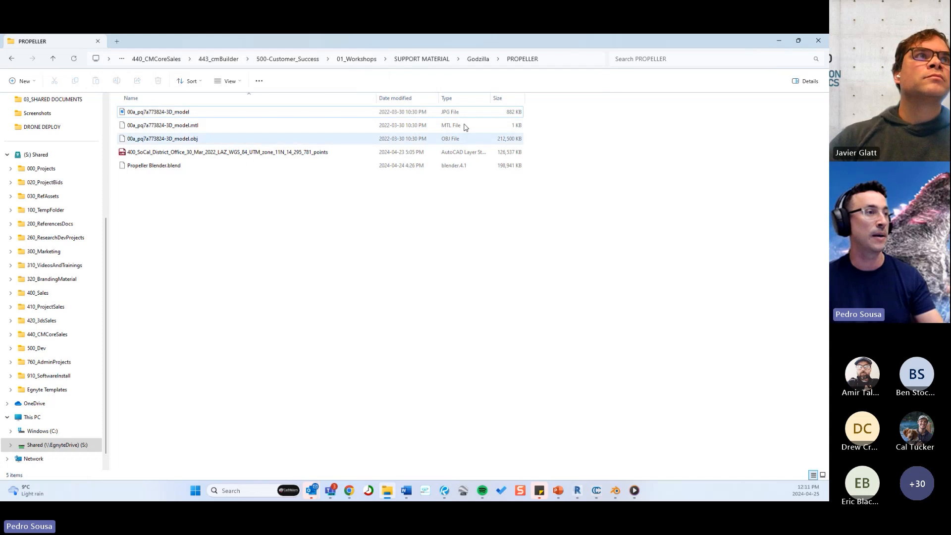
Step: Review the scene_mesh_textured OBJ, MTL and JPG texture files in the Godzilla support material's DRONE DEPLOY folder
double_click(166, 114)
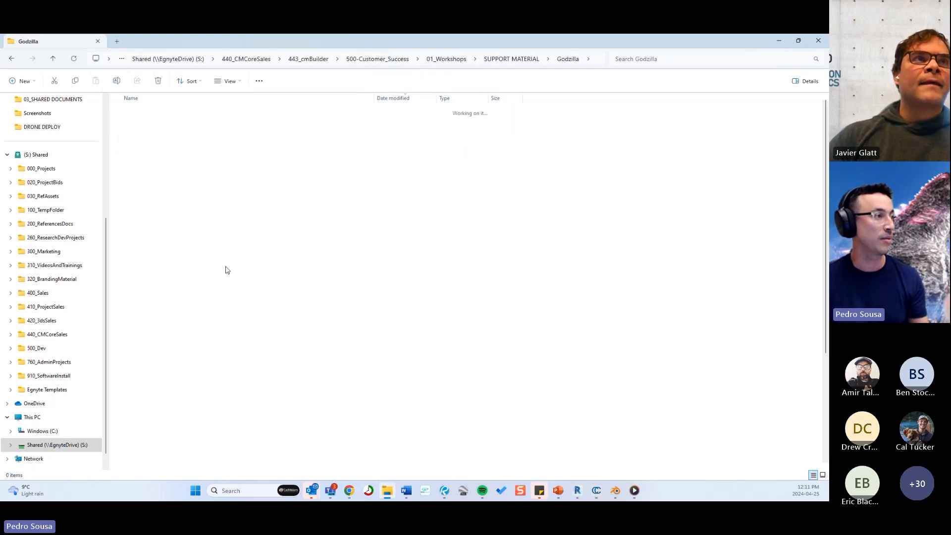
scroll(255, 313, "down", 2)
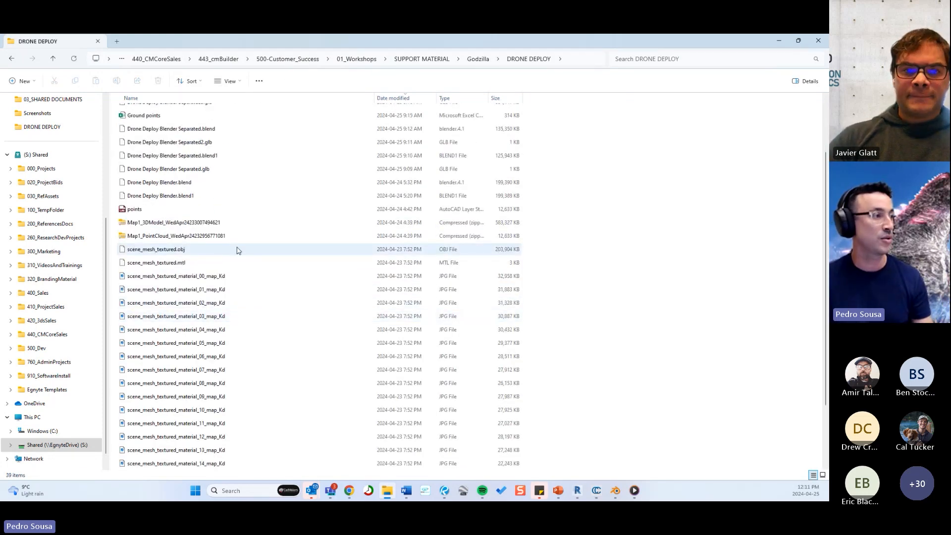
left_click(237, 250)
left_click(270, 276)
scroll(232, 253, "down", 2)
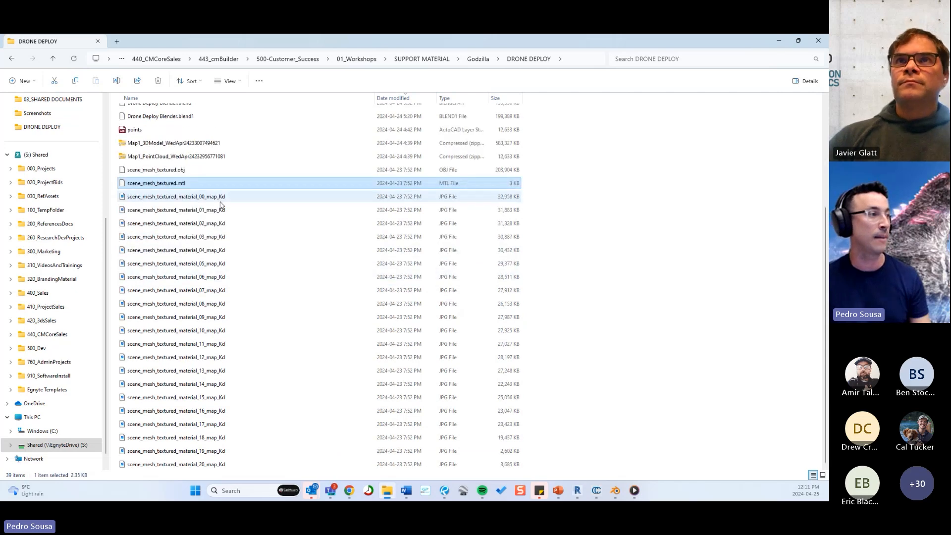
left_click(246, 464, "shift")
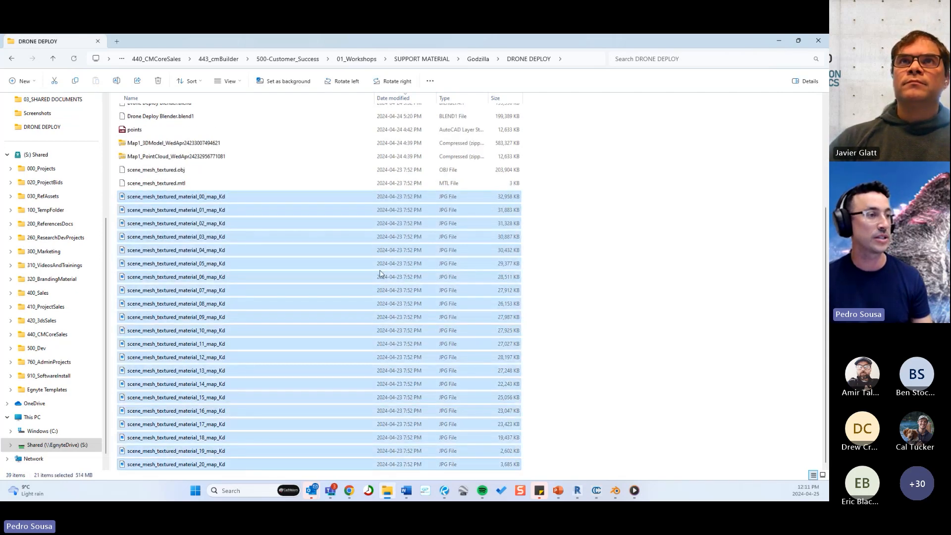
left_click(700, 191)
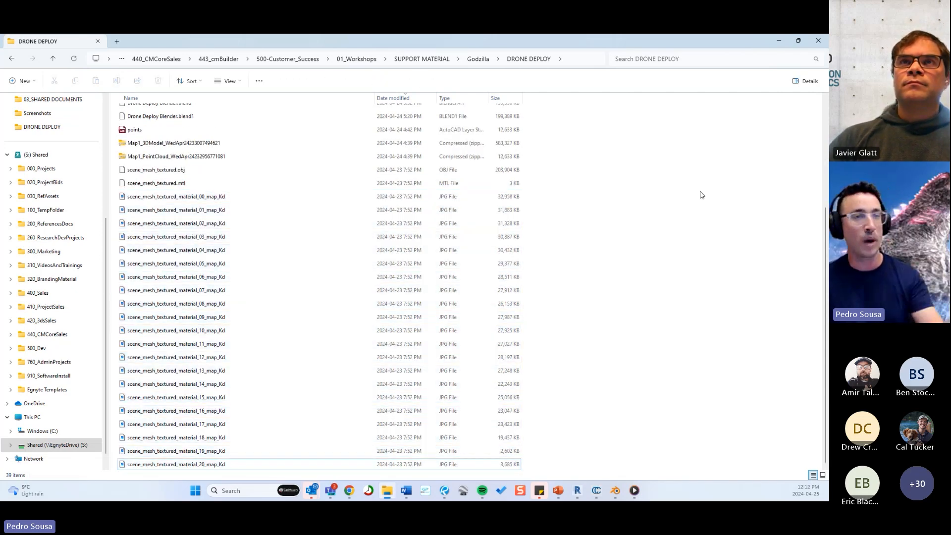
left_click(781, 40)
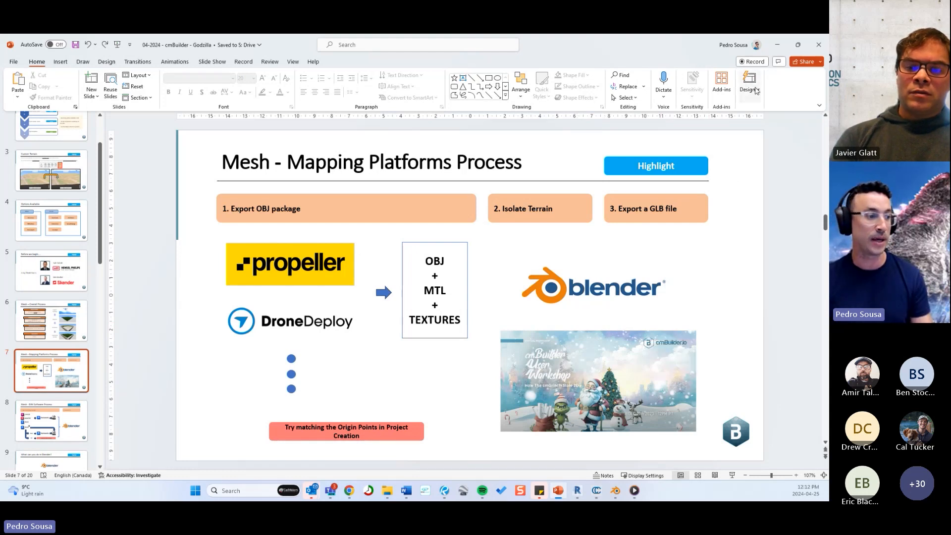
Step: Switch to Chrome, open the December 2023 cmBuilder workshop video and copy its URL at the current time
left_click(351, 490)
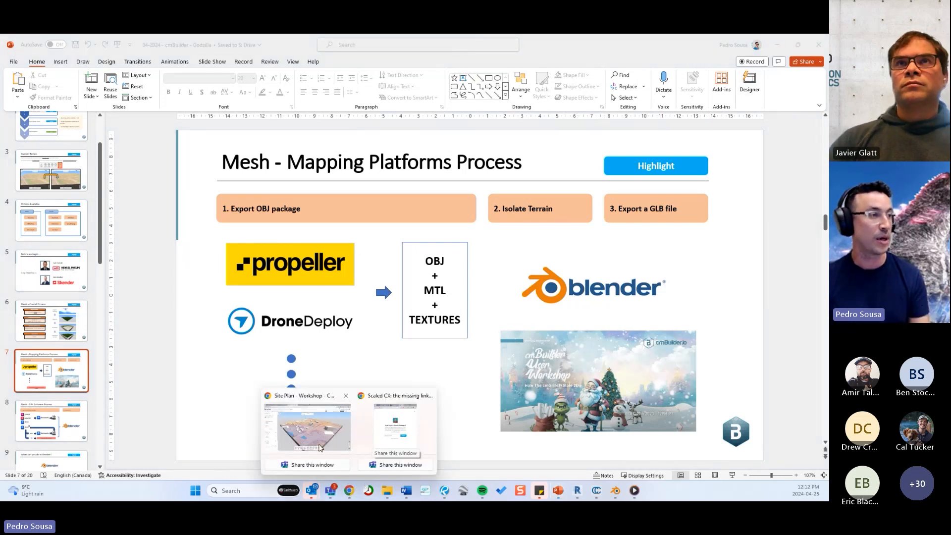
left_click(320, 436)
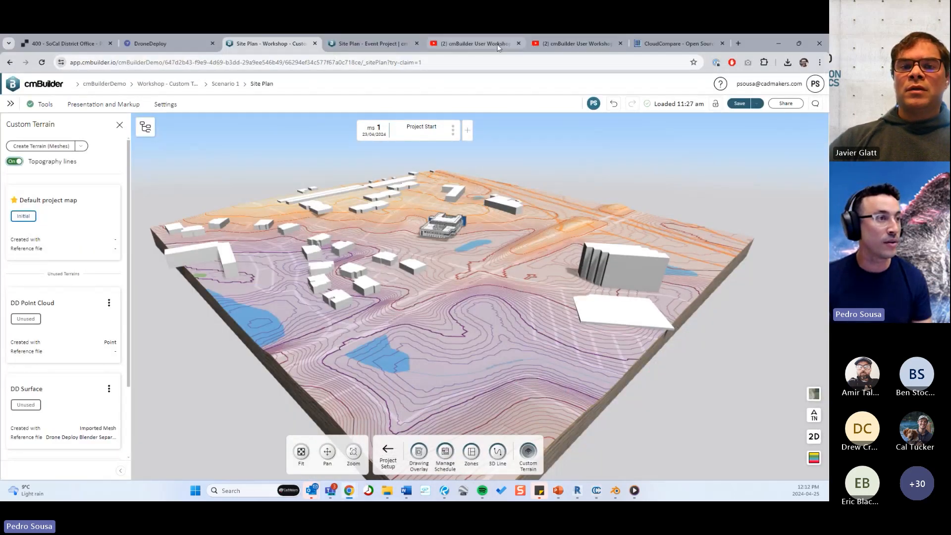
left_click(495, 44)
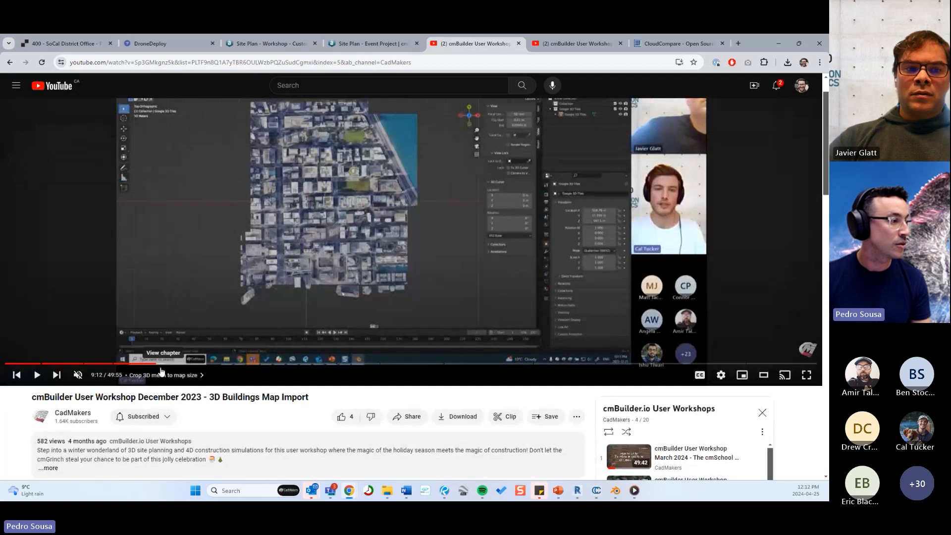
right_click(240, 187)
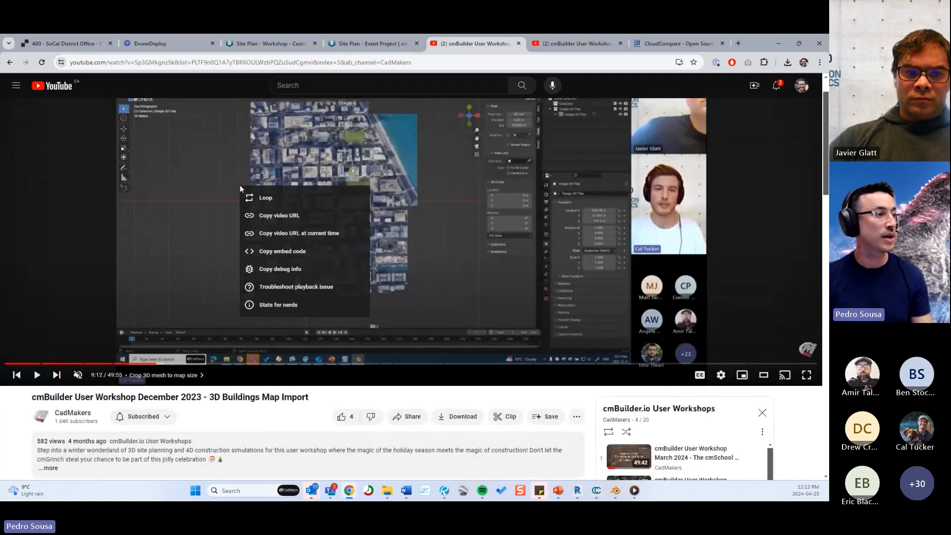
left_click(291, 234)
scroll(346, 245, "up", 1)
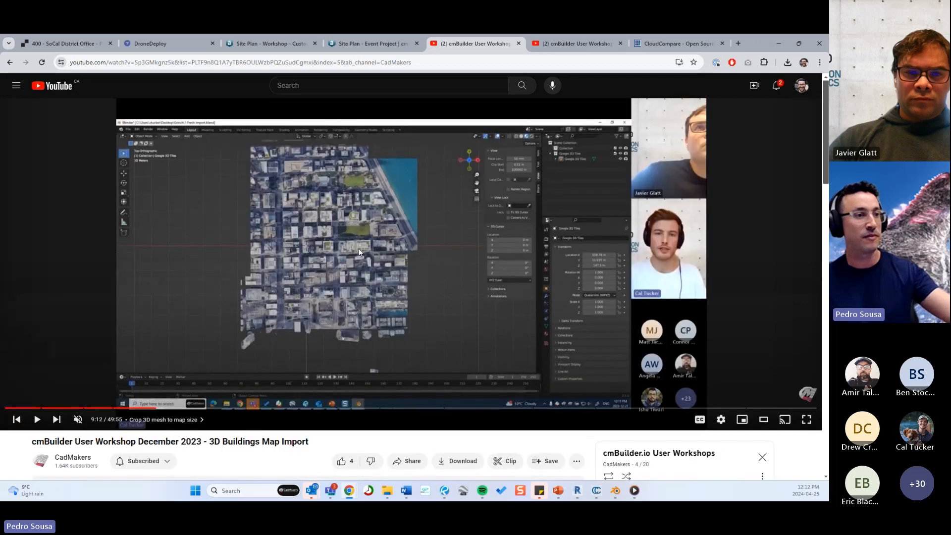
Step: Preview the video's mesh import part at 8:40 and crop-to-map-size part at 9:12, and return to the PowerPoint slides
left_click(146, 408)
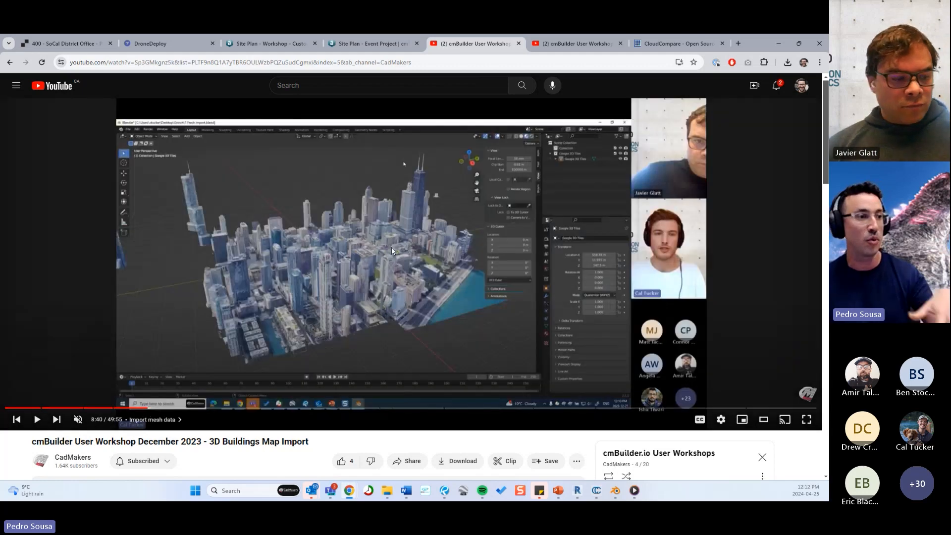
left_click_drag(155, 409, 157, 411)
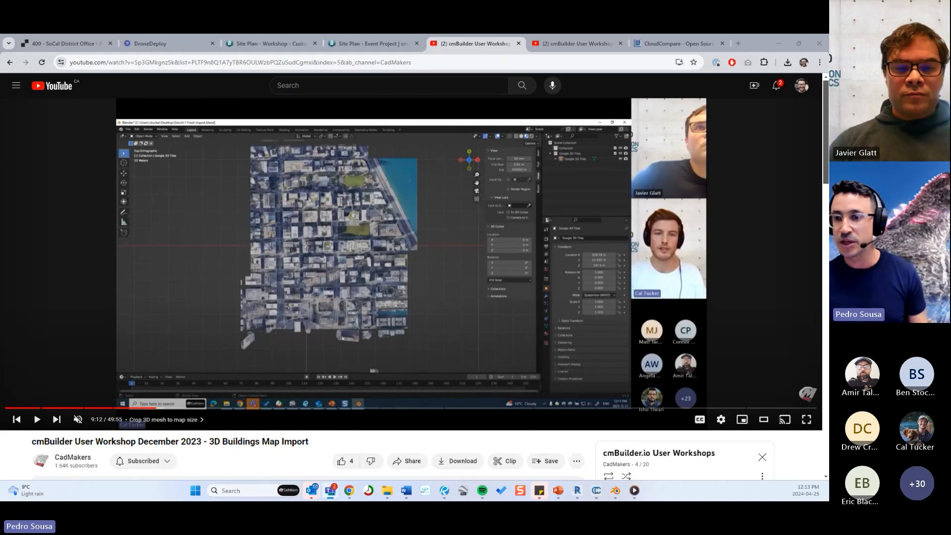
left_click(243, 49)
key("alt+Tab")
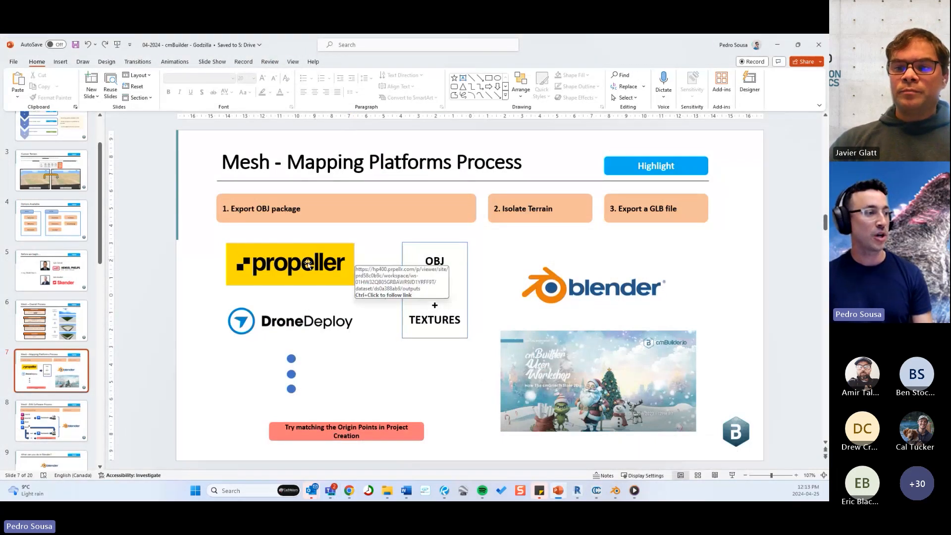
Step: Switch to Chrome, open the Propeller survey of 30 Mar 2022 and examine the site's 3D terrain and surrounding buildings
mouse_move(349, 491)
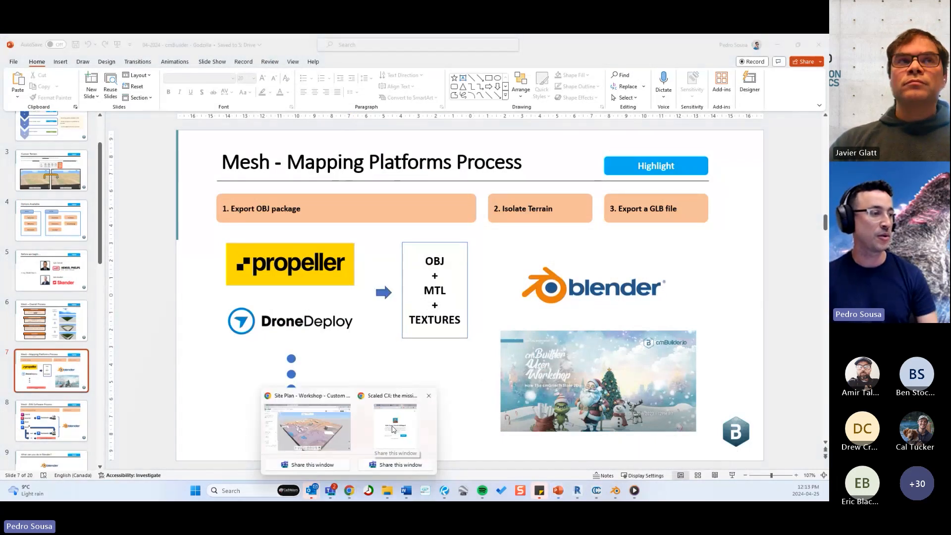
left_click(326, 429)
left_click_drag(676, 368, 616, 328)
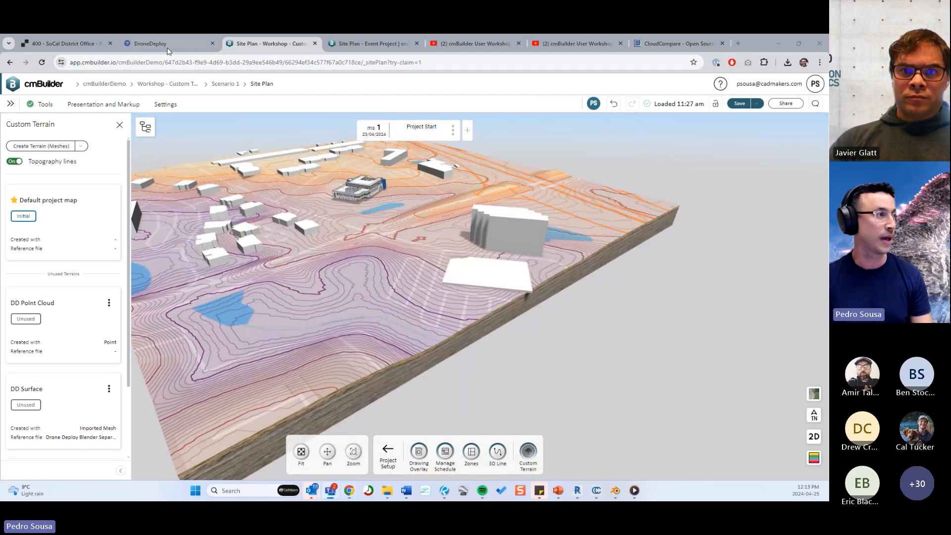
left_click(70, 44)
scroll(473, 249, "down", 3)
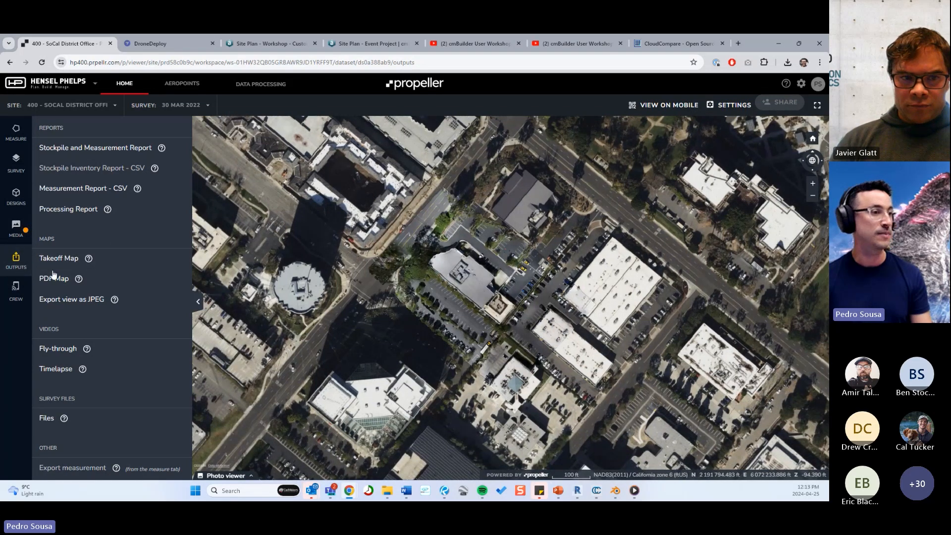
left_click_drag(555, 305, 572, 336)
middle_click_drag(571, 337, 666, 368)
scroll(666, 367, "down", 2)
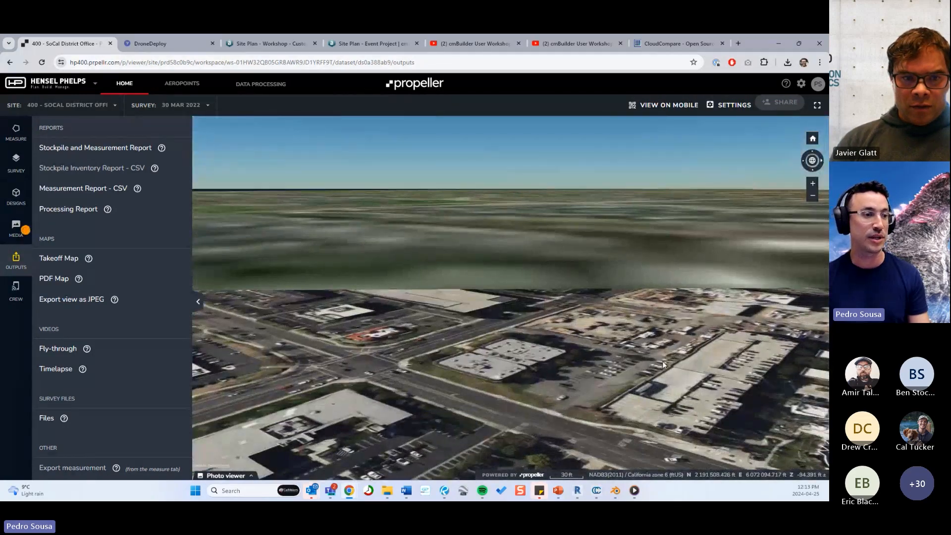
scroll(540, 279, "down", 6)
left_click_drag(593, 305, 658, 349)
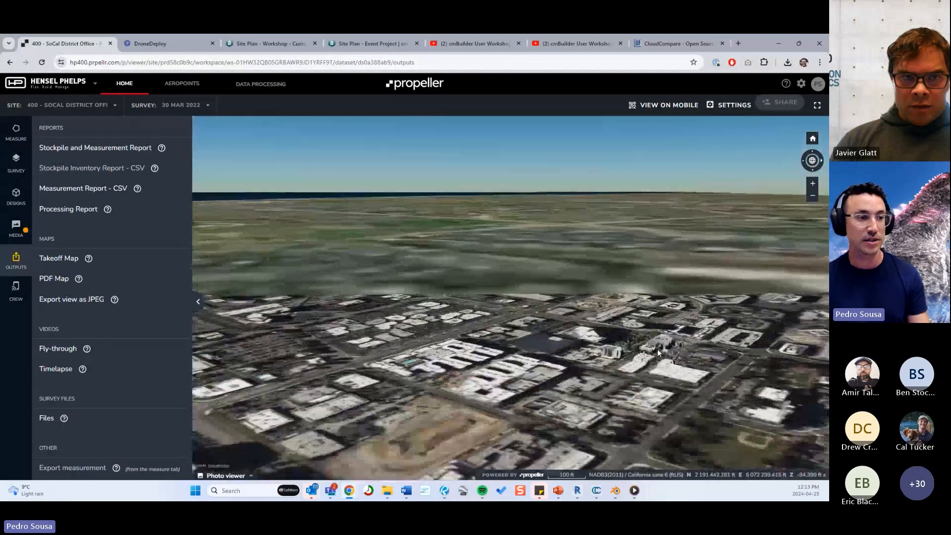
left_click_drag(561, 300, 618, 334)
scroll(618, 336, "up", 3)
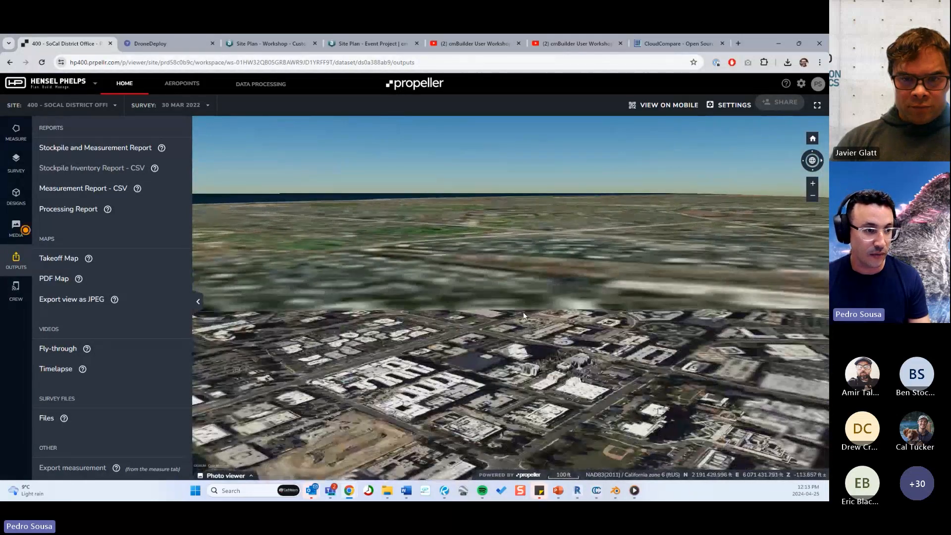
scroll(519, 333, "up", 10)
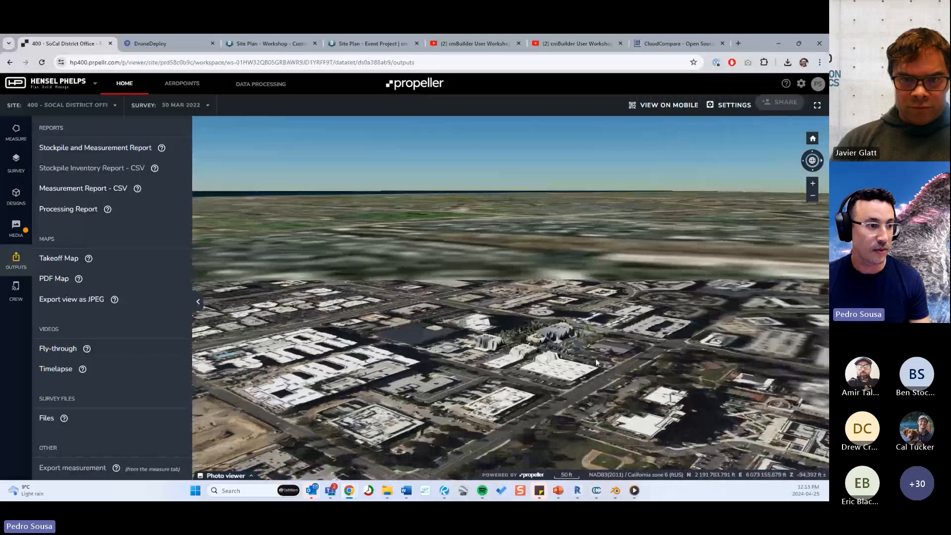
scroll(519, 333, "down", 4)
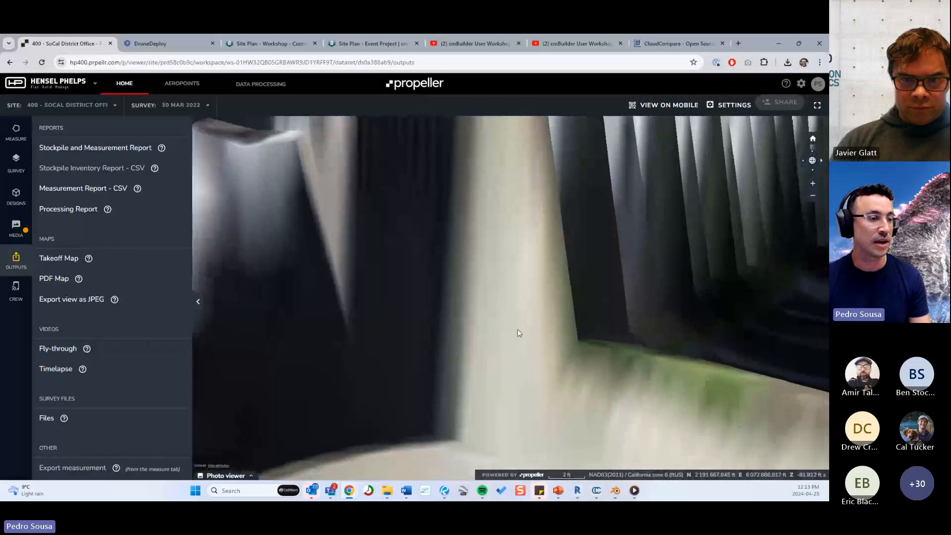
scroll(508, 316, "down", 8)
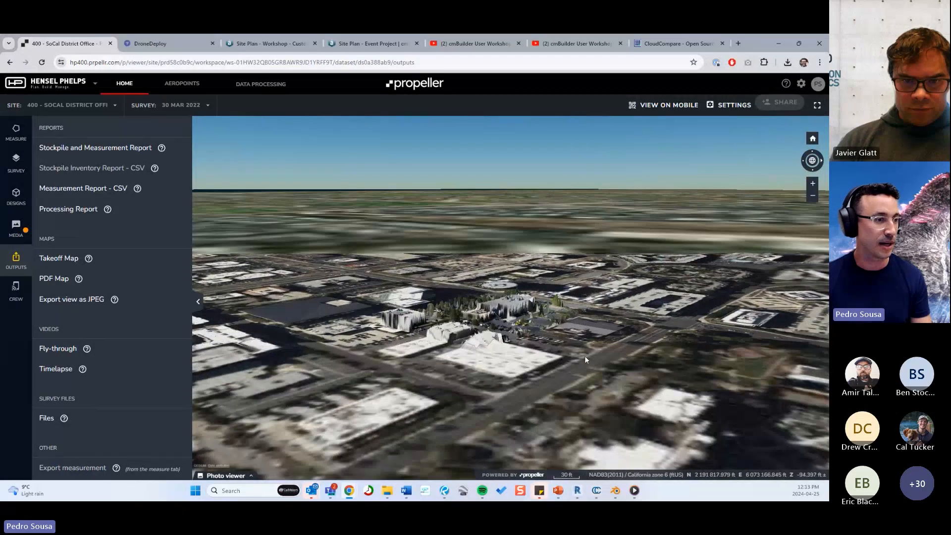
scroll(585, 357, "up", 2)
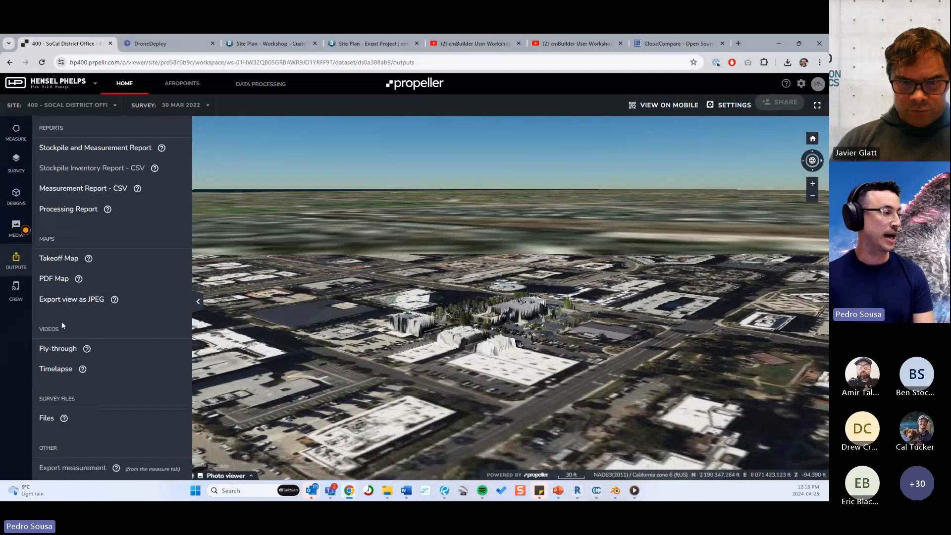
Step: Open the survey's output files and compare the 3D model, point cloud and terrain export options
left_click(47, 418)
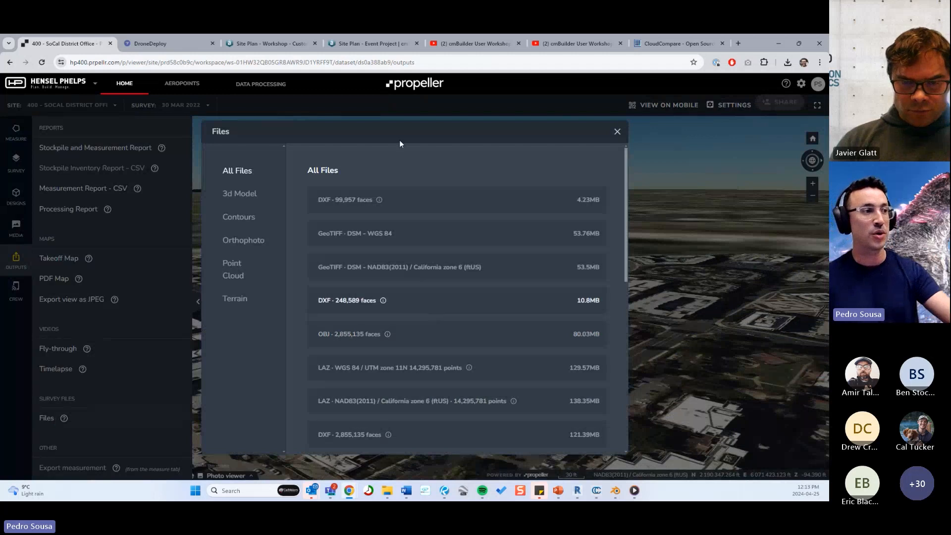
left_click(241, 193)
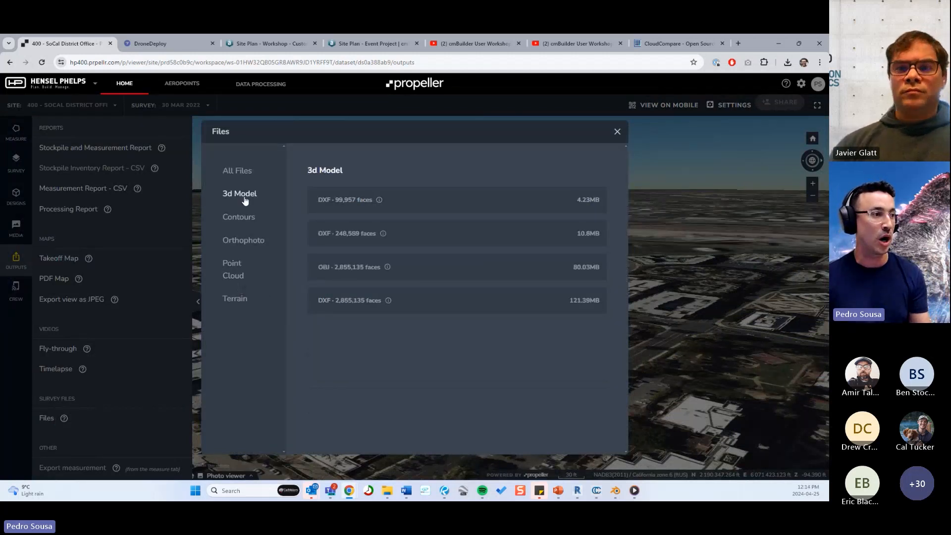
left_click(239, 270)
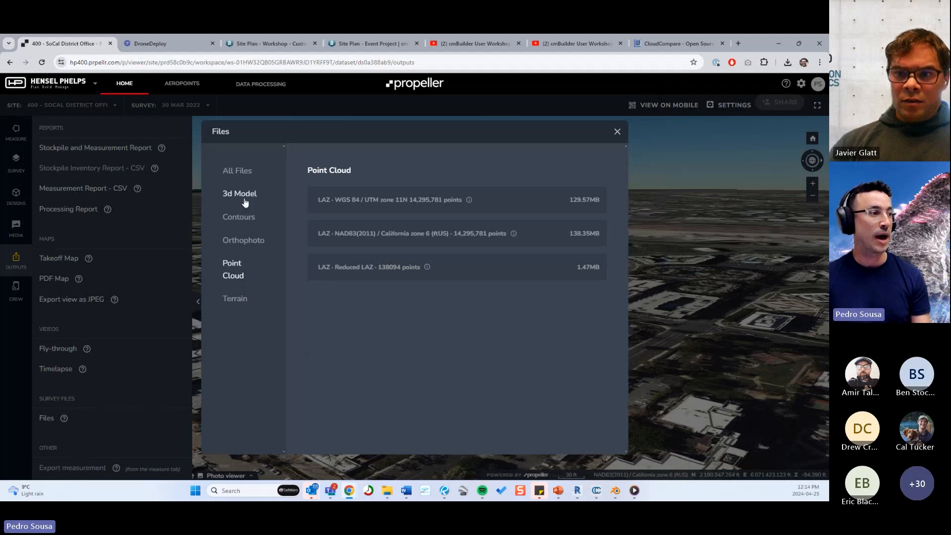
left_click(243, 296)
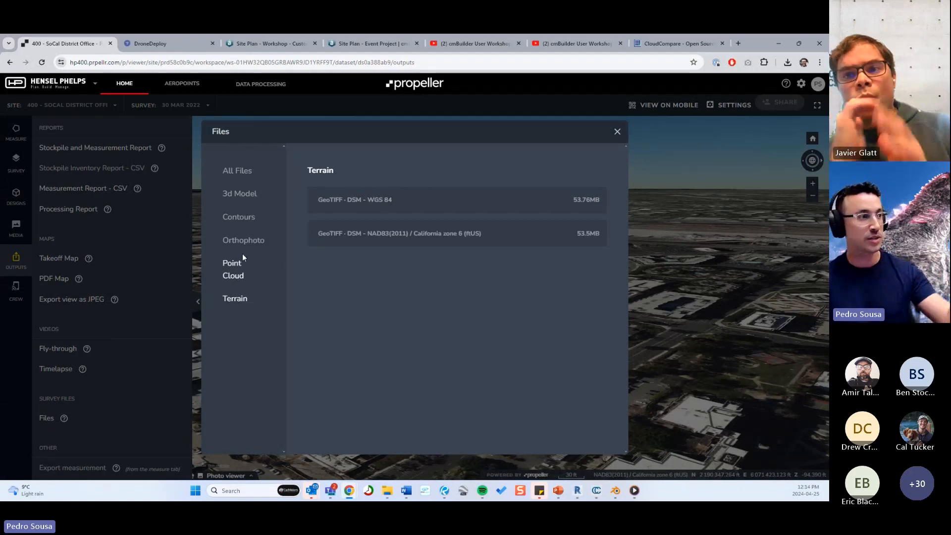
left_click(242, 195)
left_click(241, 274)
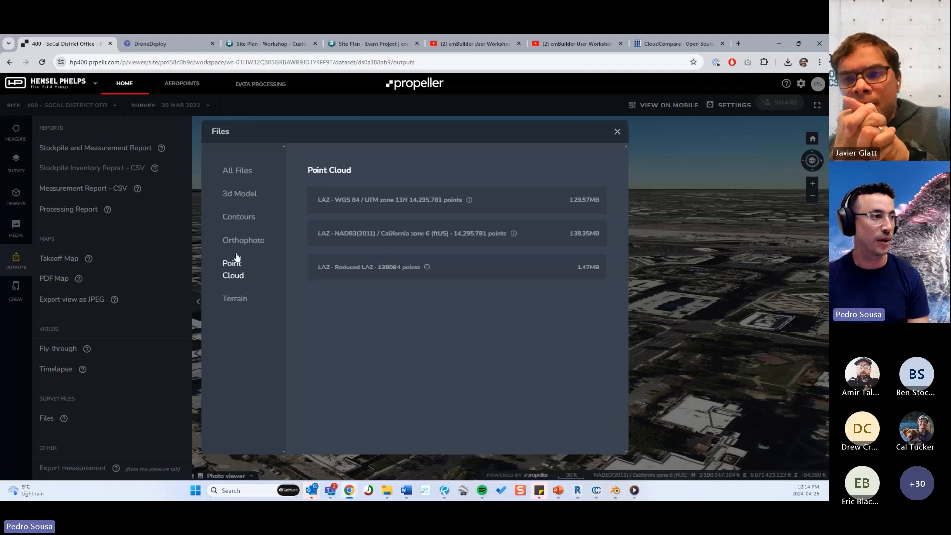
Step: Choose the OBJ export with 2,855,135 faces from the survey's 3D model files
left_click(239, 198)
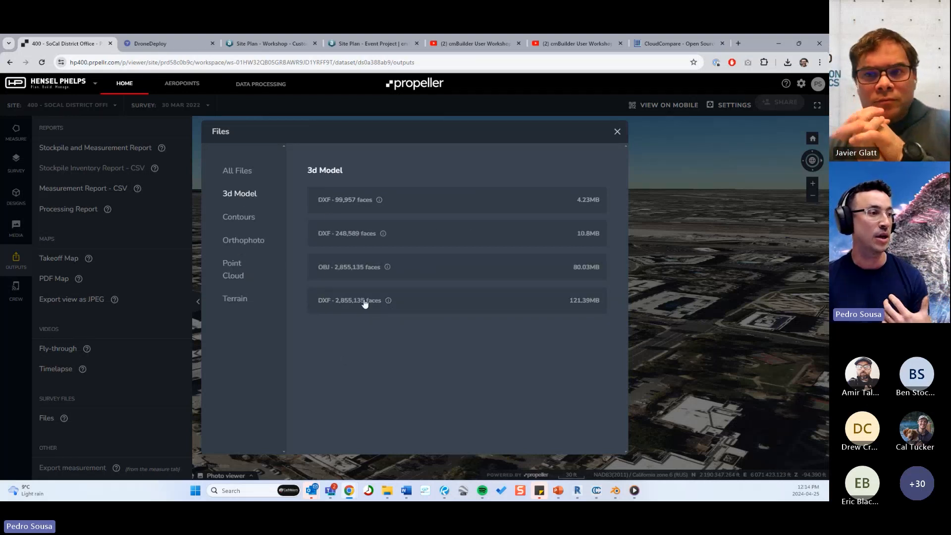
left_click(329, 272)
left_click(329, 272)
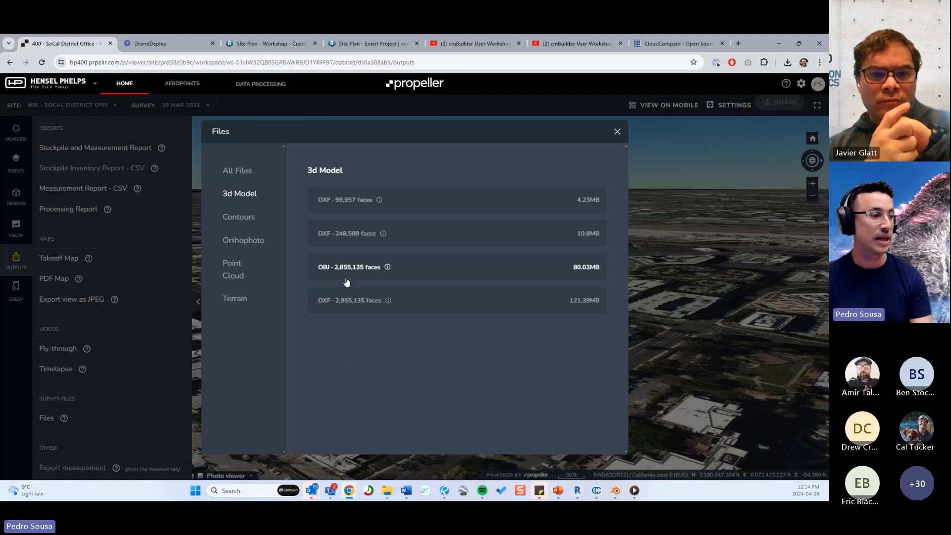
Step: Switch to File Explorer and review the 3D_model JPG, MTL and OBJ files in the Godzilla PROPELLER folder
left_click(390, 495)
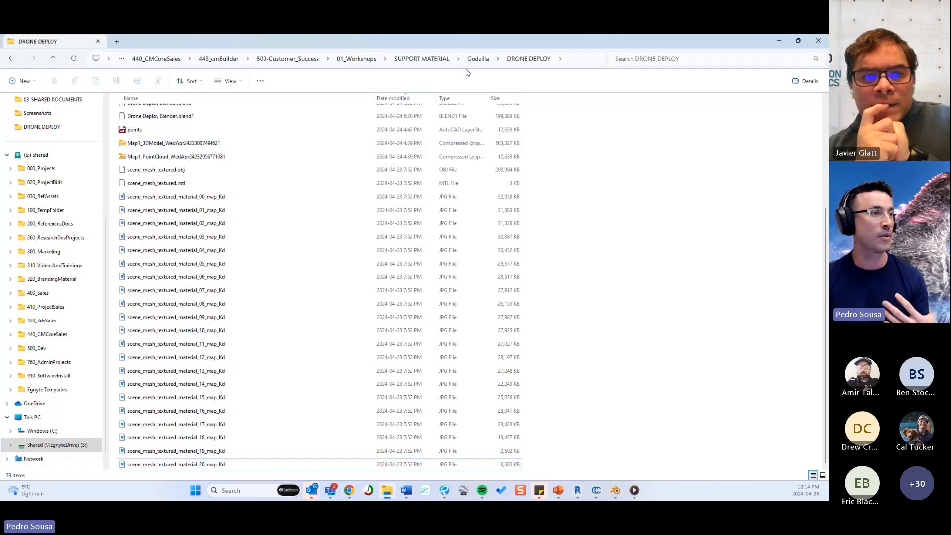
left_click(476, 60)
double_click(155, 125)
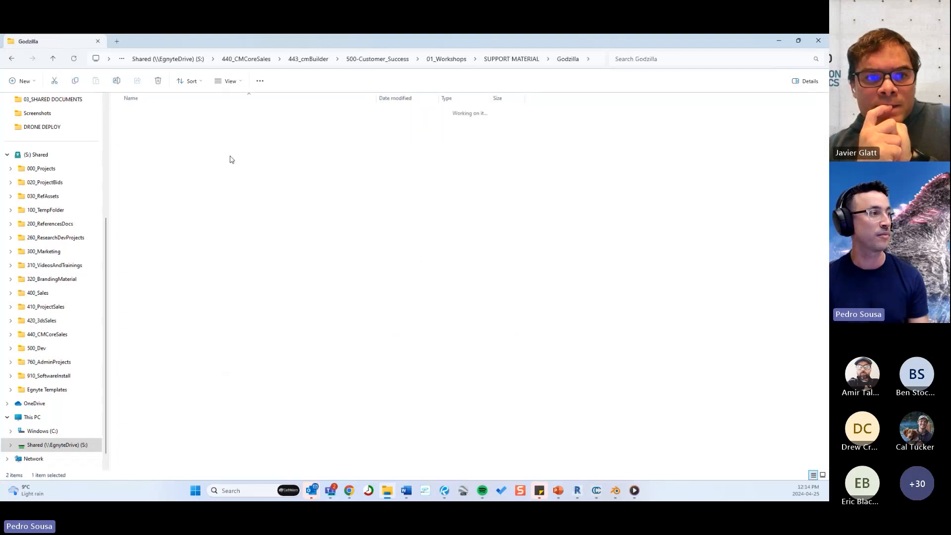
left_click_drag(567, 145, 473, 115)
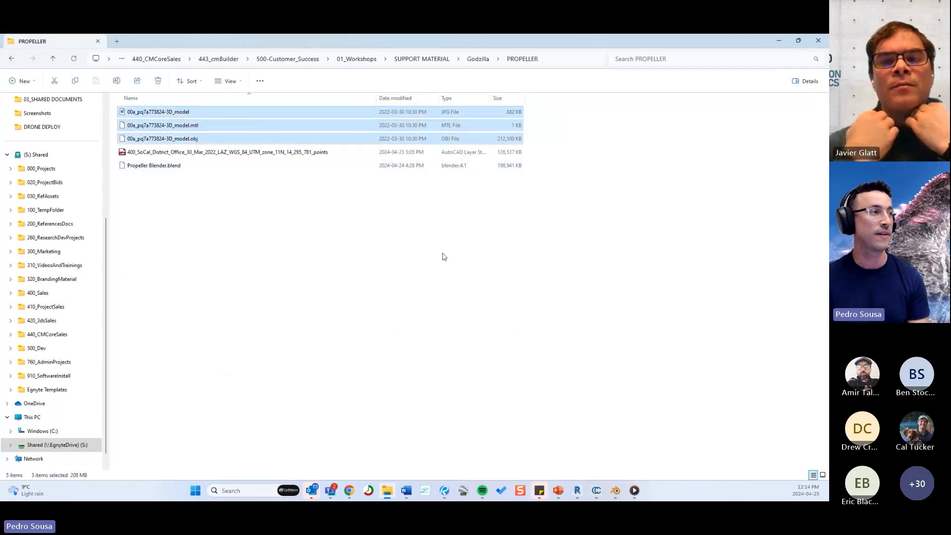
left_click(776, 40)
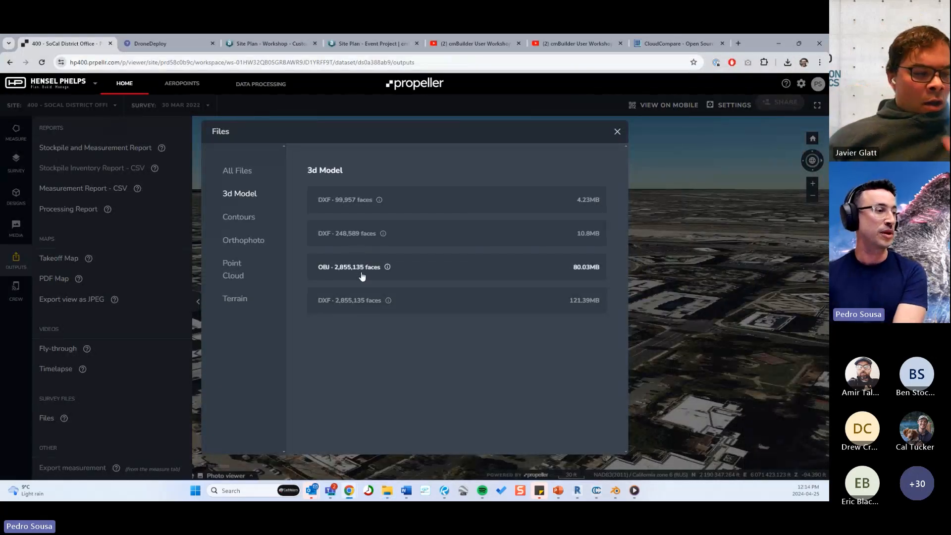
Step: Review the survey's LAZ point cloud files and close the output file list
left_click(237, 276)
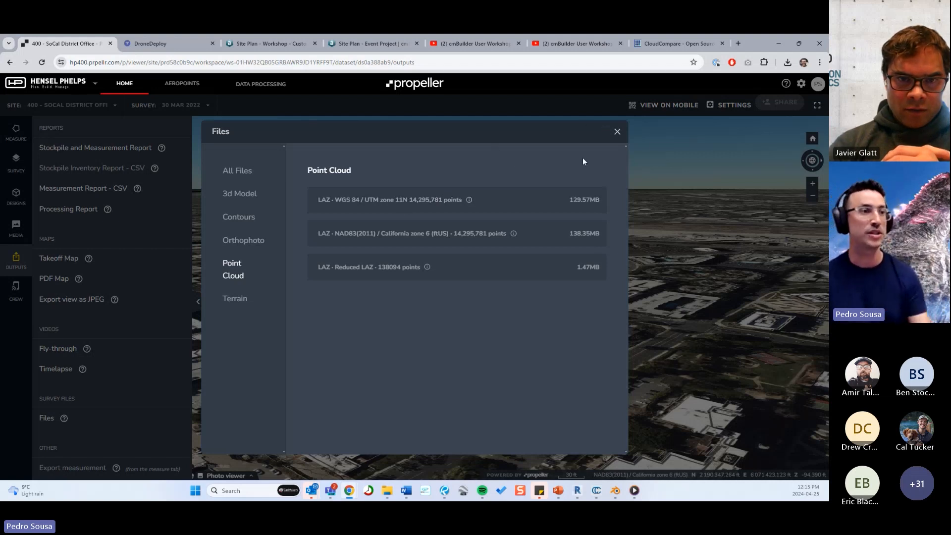
left_click(617, 130)
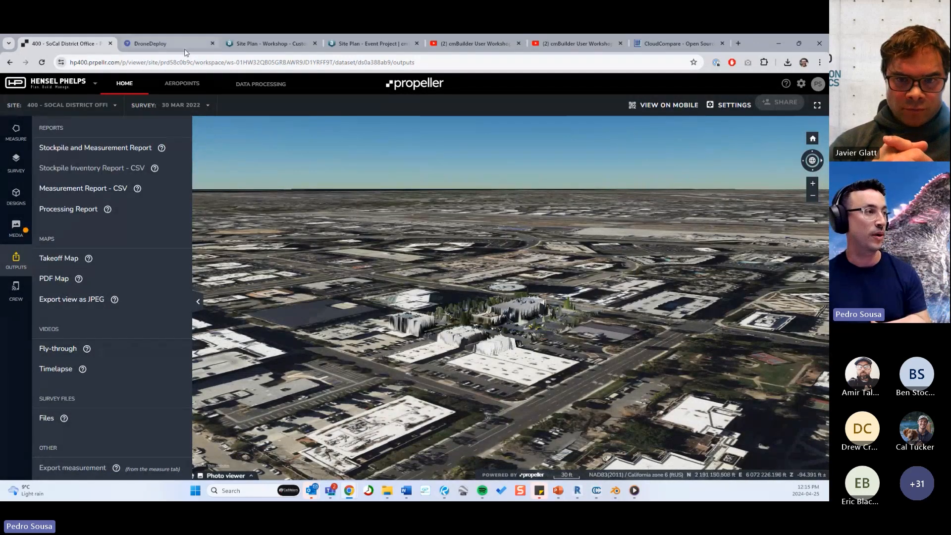
Step: Switch to the DroneDeploy map, open its point cloud export options and choose LiDAR data exchange (.las) as file type
left_click(187, 44)
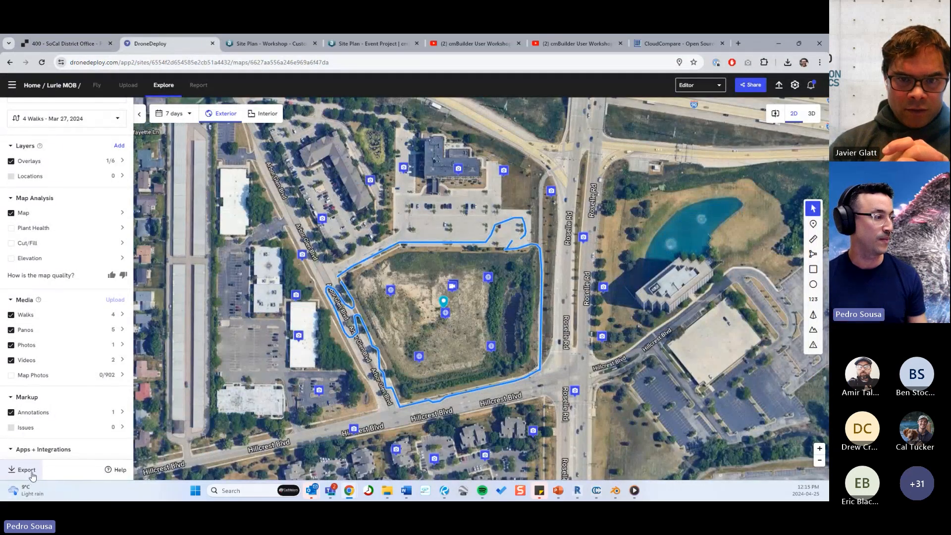
left_click(27, 469)
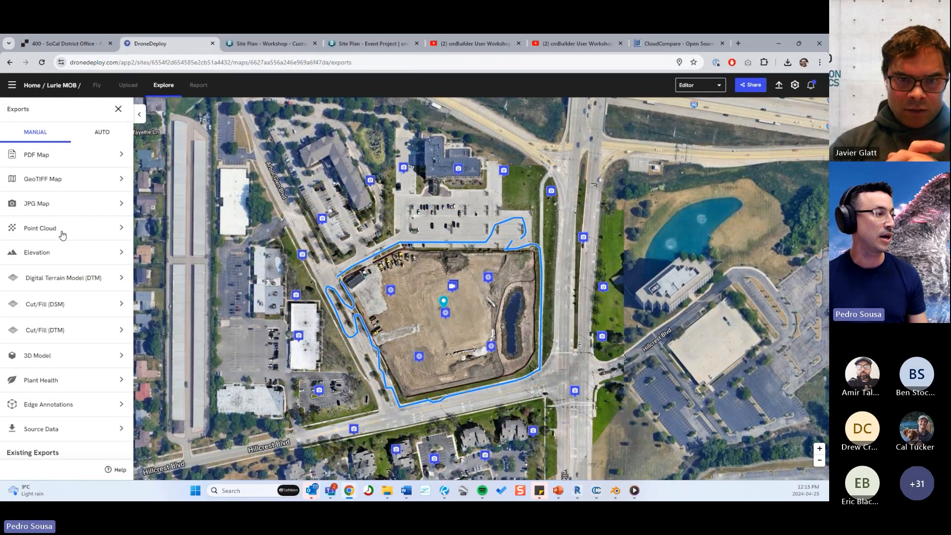
left_click(66, 360)
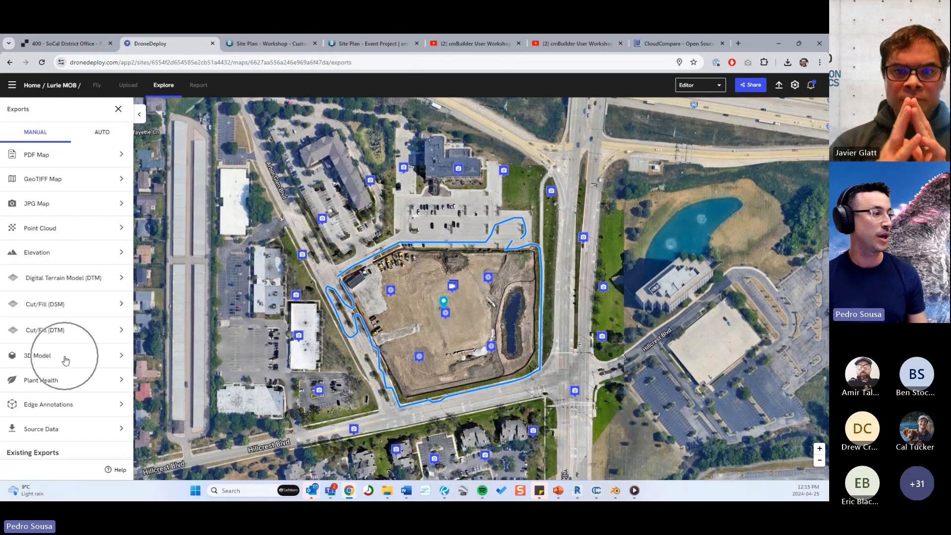
left_click(72, 230)
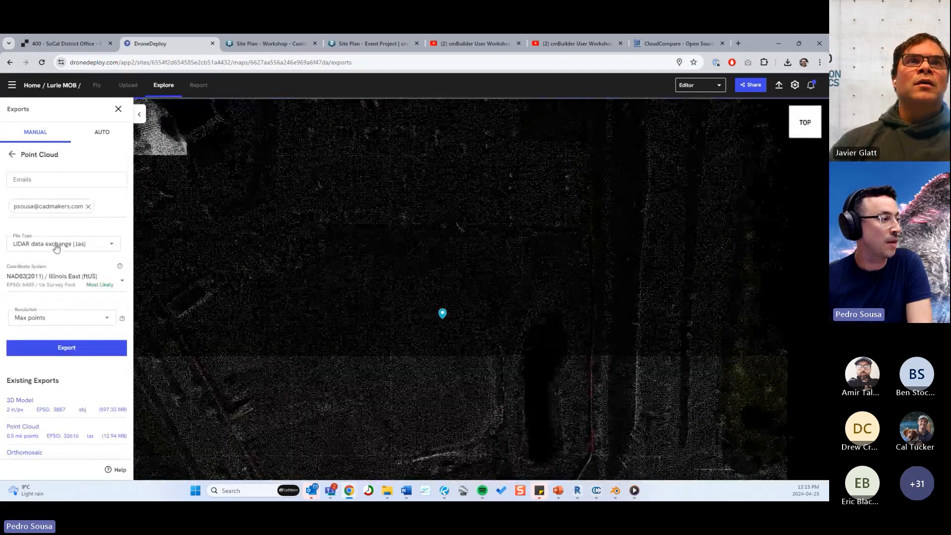
left_click(77, 246)
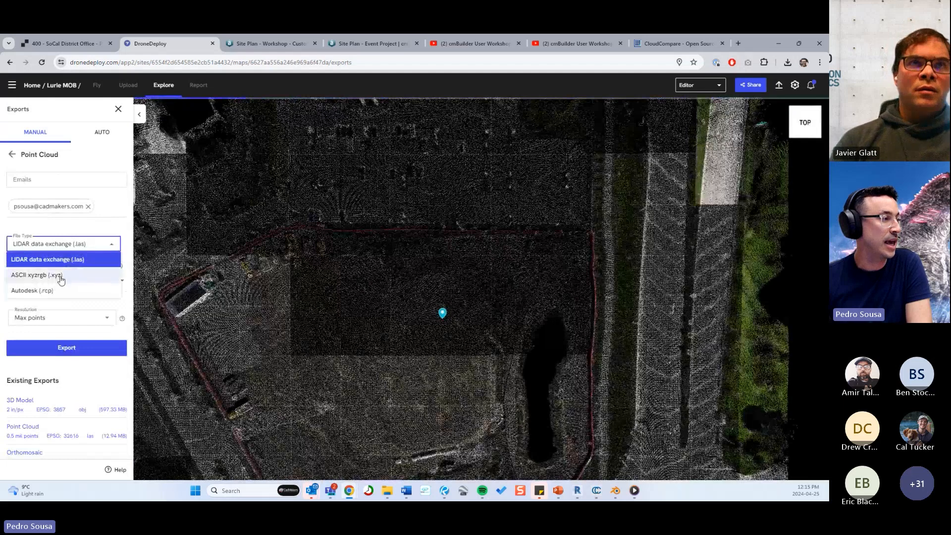
left_click(80, 259)
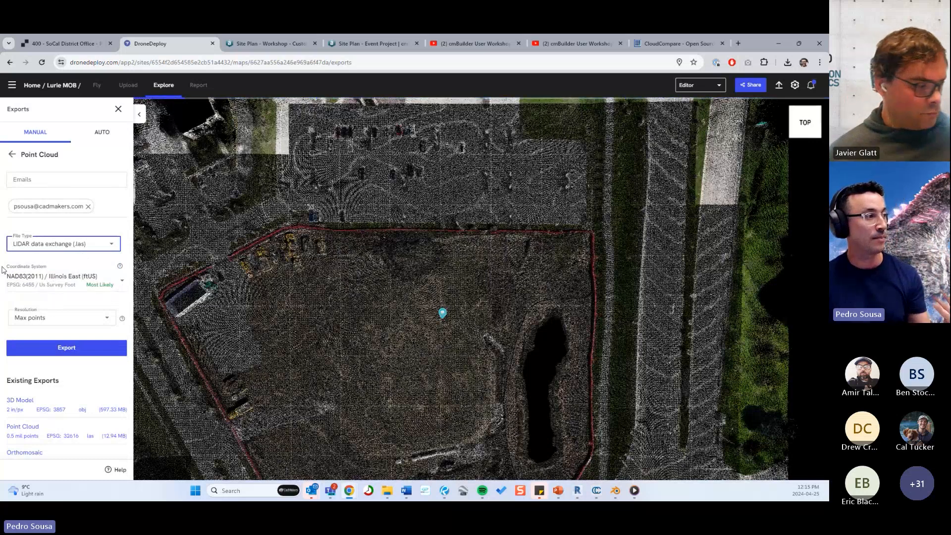
Step: Set the point cloud export's coordinate system to WGS 84 / UTM zone 16N and its resolution to 0.5 million points
left_click(65, 282)
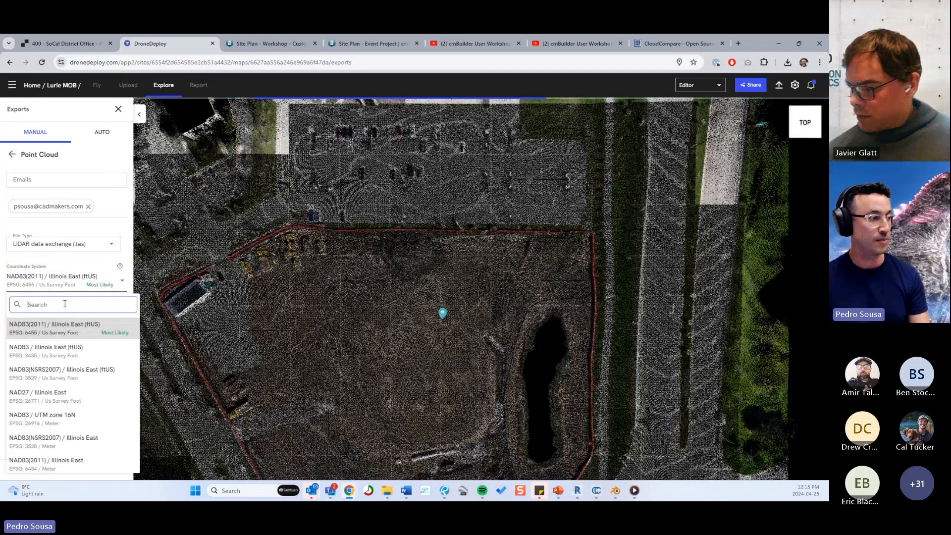
type("wgs 84")
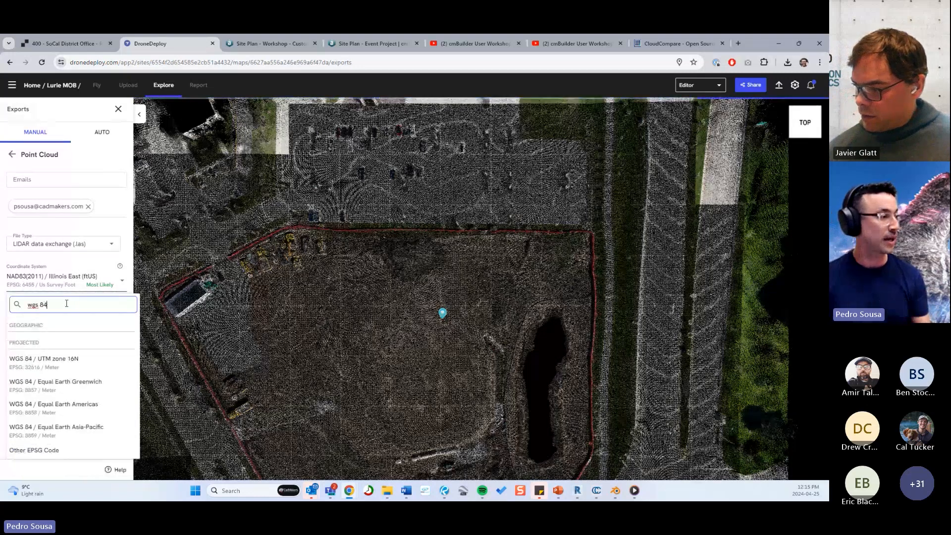
left_click(75, 363)
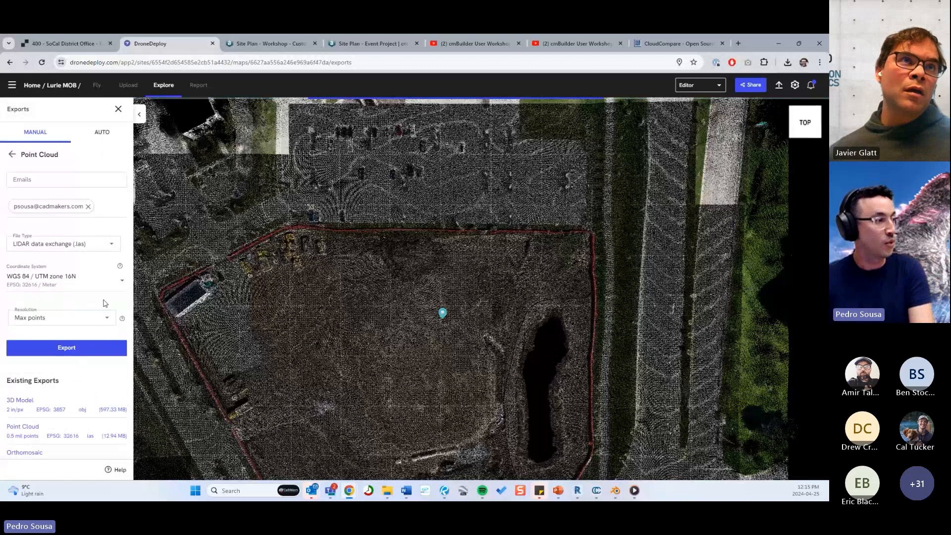
left_click(46, 324)
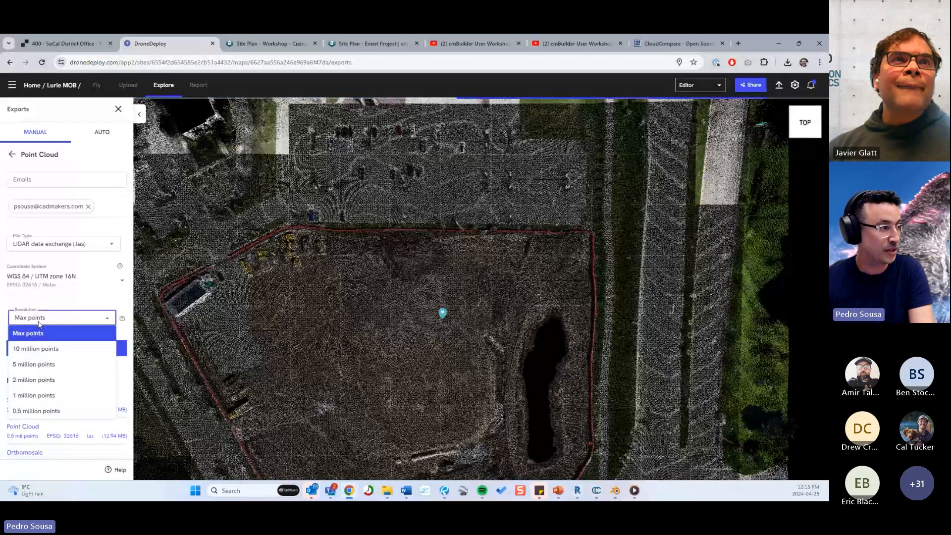
left_click(52, 412)
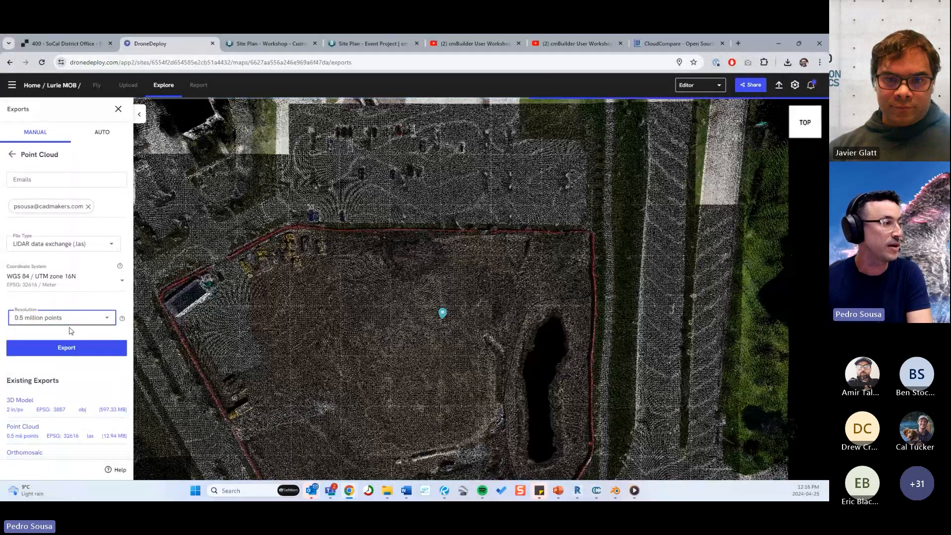
left_click(81, 303)
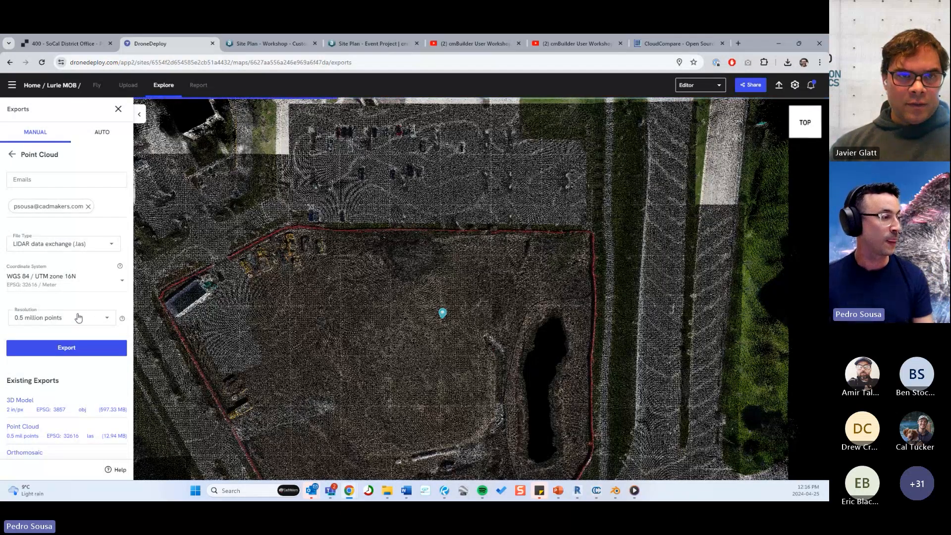
Step: Leave the point cloud export, open the 3D model export options and check the available file types
left_click(31, 156)
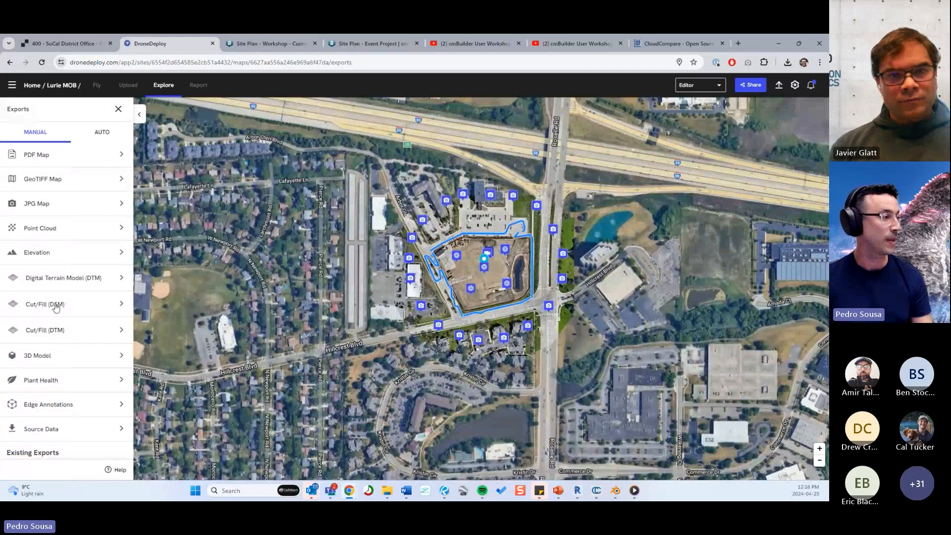
left_click(62, 361)
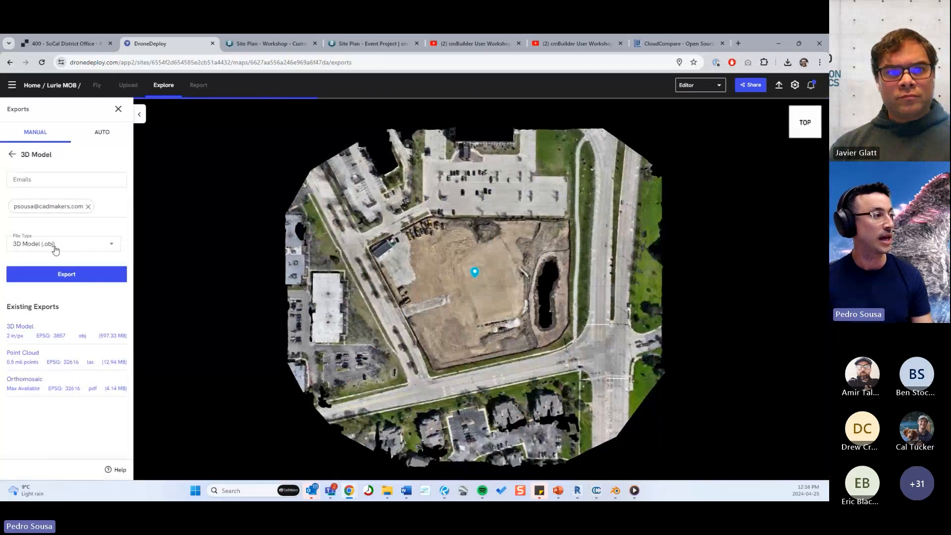
left_click(55, 245)
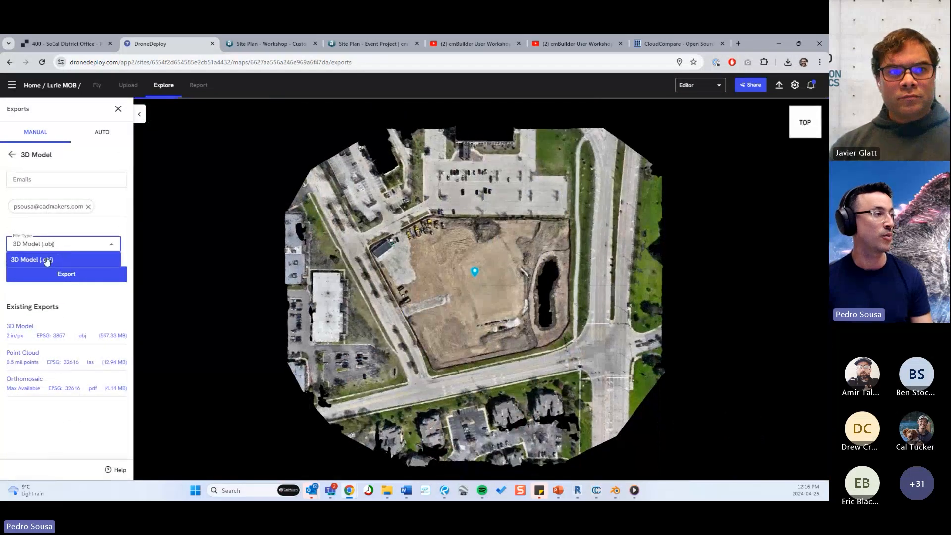
left_click(82, 239)
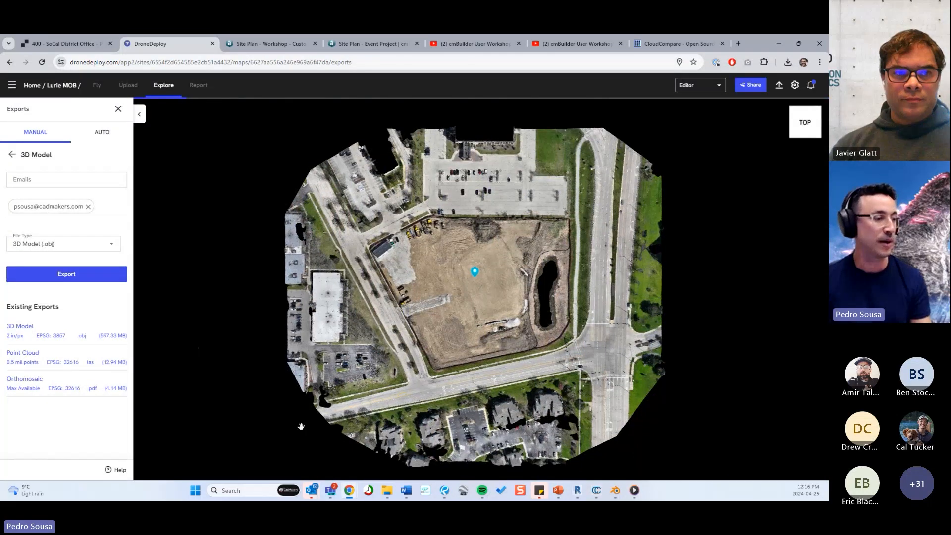
Step: Switch to File Explorer, open the DRONE DEPLOY folder inside Godzilla and review its textured mesh files
left_click(387, 490)
left_click(467, 63)
left_click(156, 114)
double_click(156, 116)
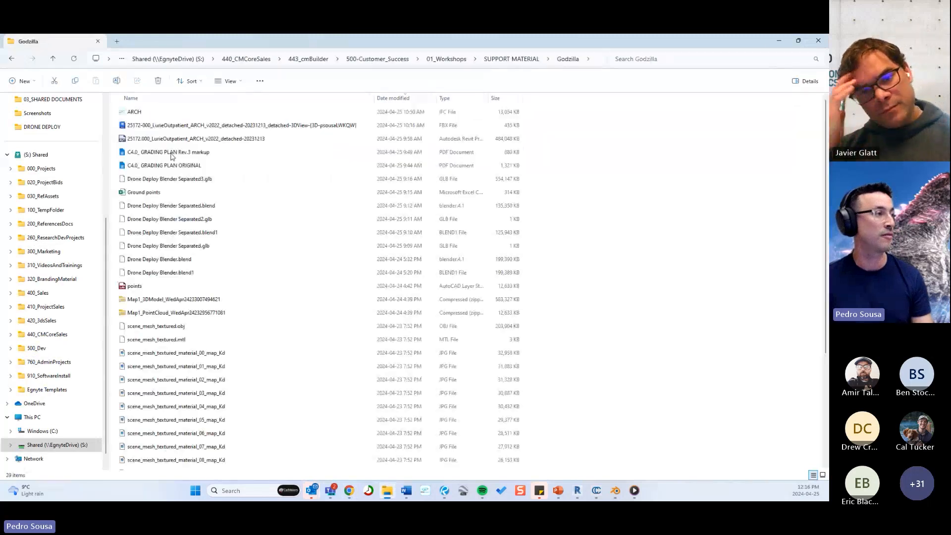
scroll(189, 175, "down", 5)
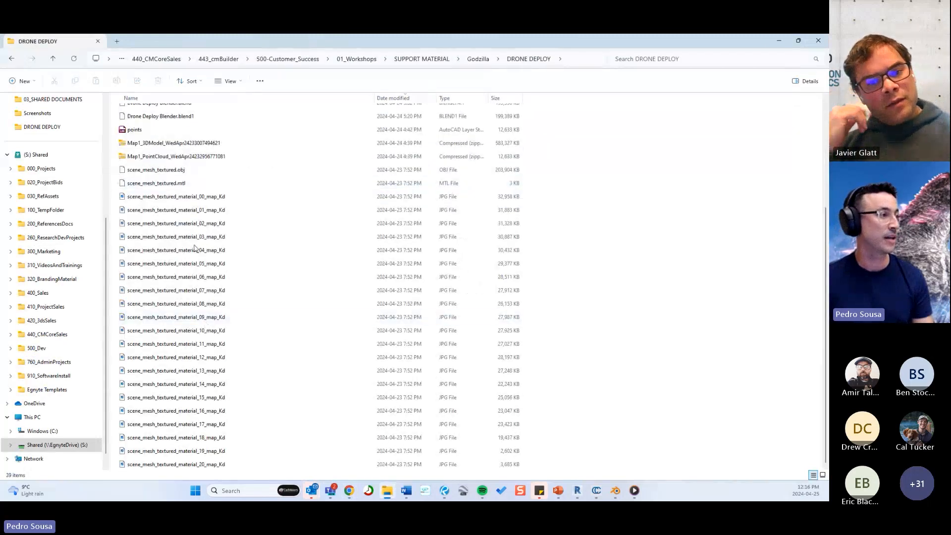
Step: Inspect the contents of the zipped Map1_3DModel package, and minimize File Explorer
left_click(174, 143)
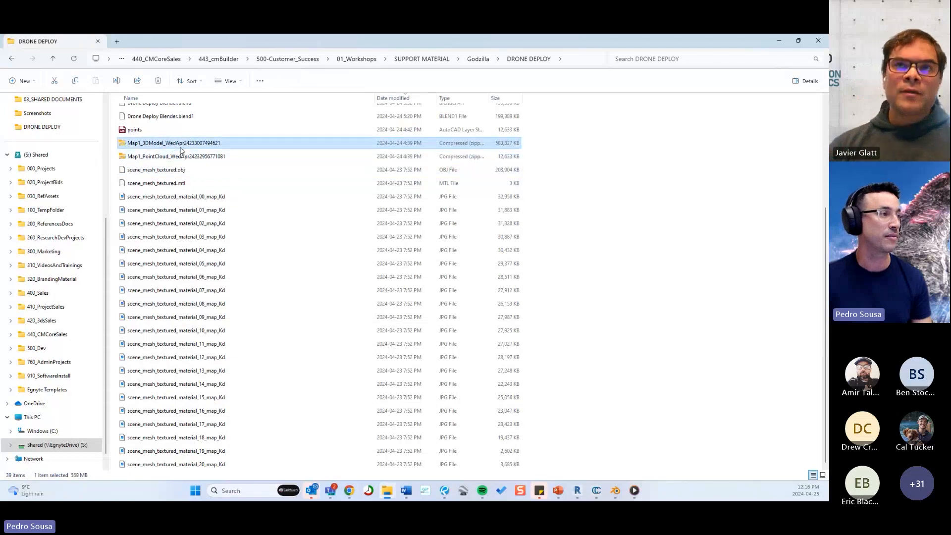
left_click(161, 157)
double_click(160, 144)
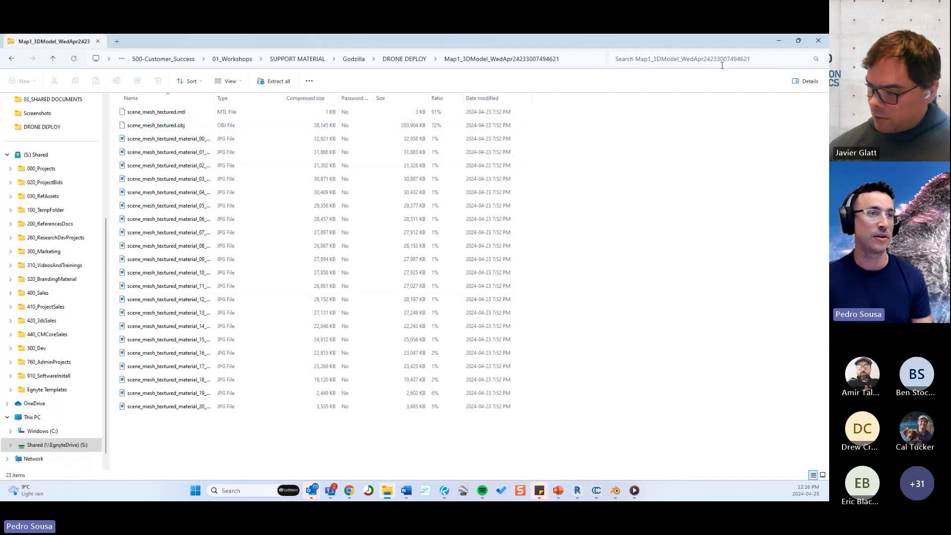
left_click(779, 41)
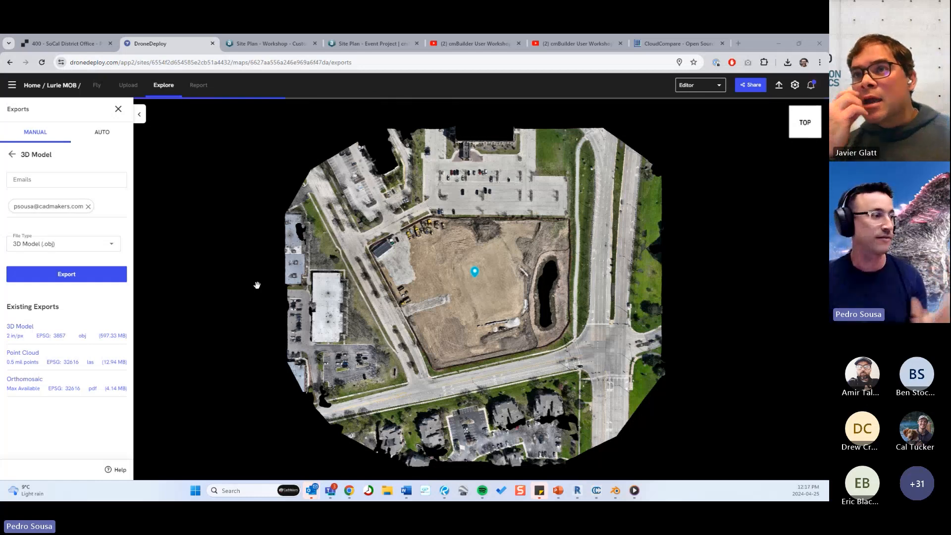
Step: Leave the 3D model export and open the details of the location marker at the centre of the site
left_click(12, 155)
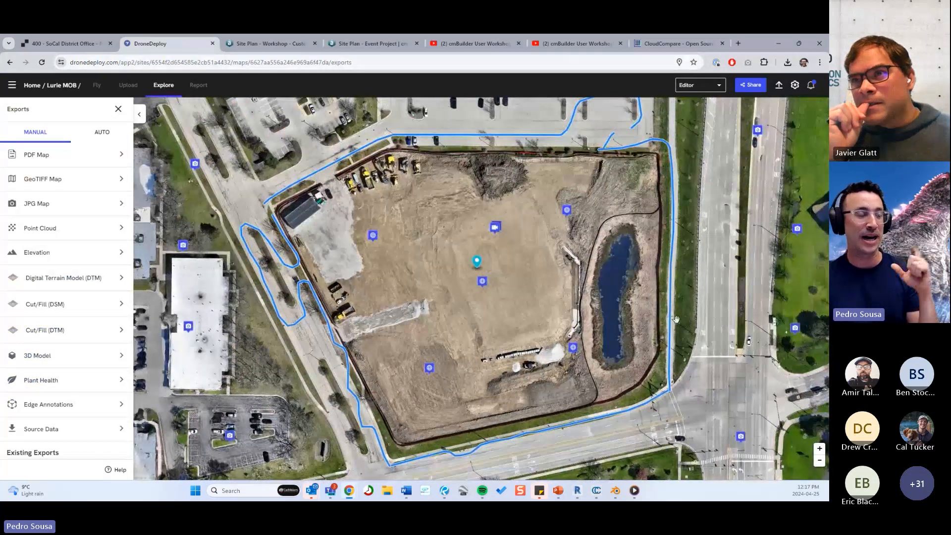
left_click(478, 266)
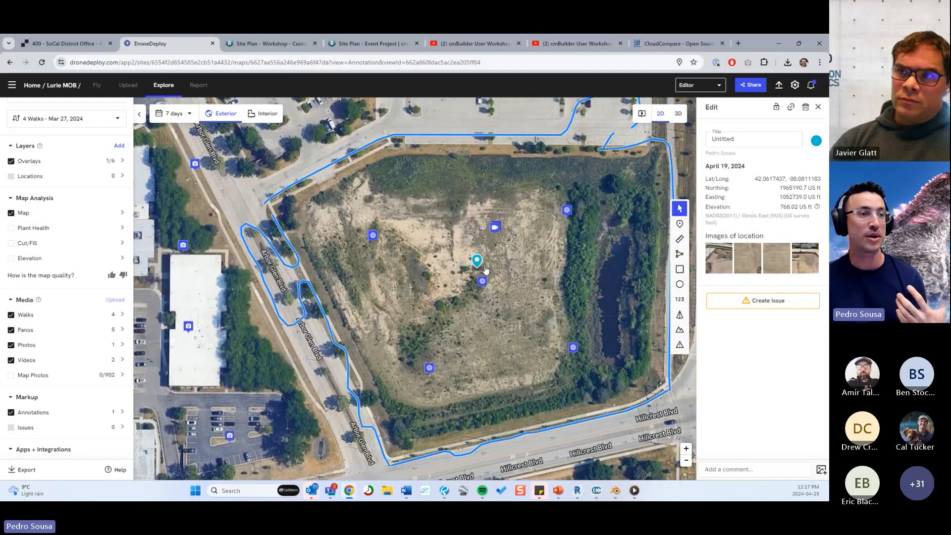
left_click(818, 107)
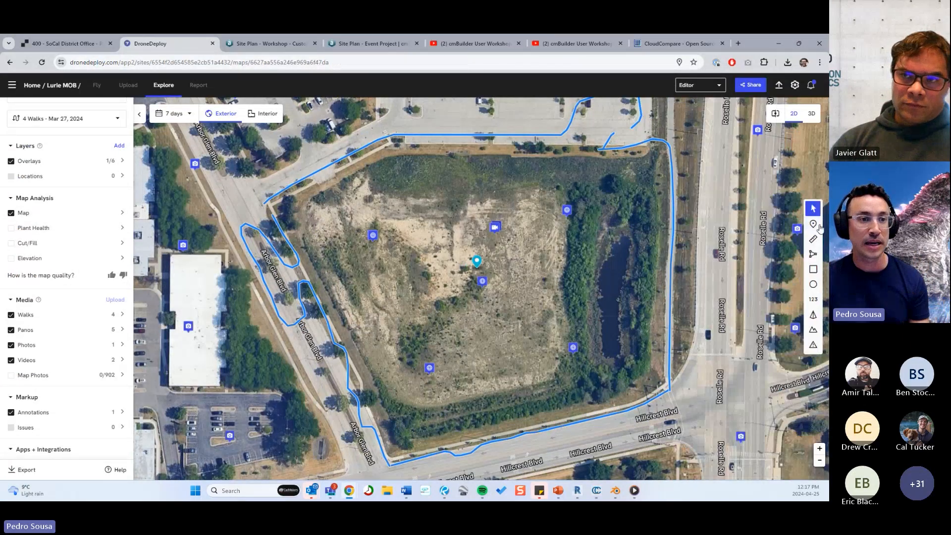
key("ctrl")
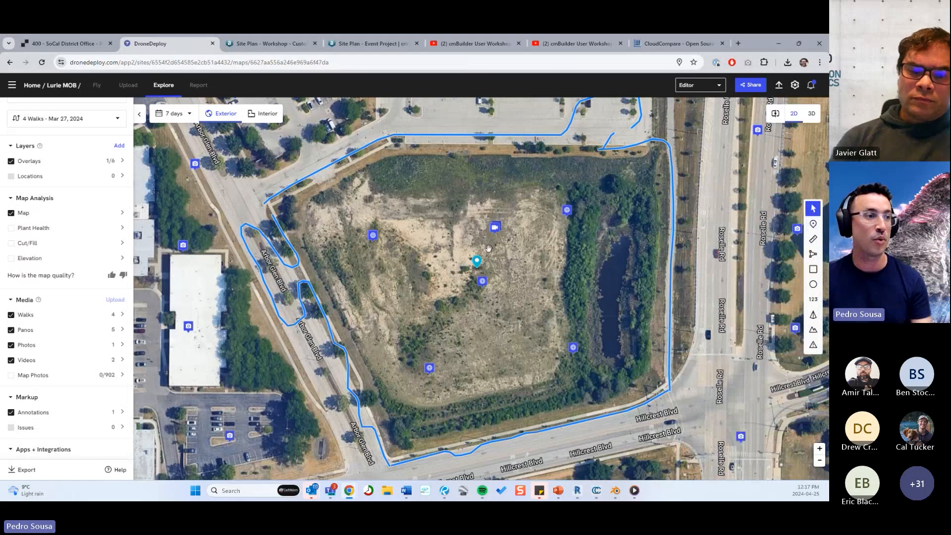
left_click(479, 265)
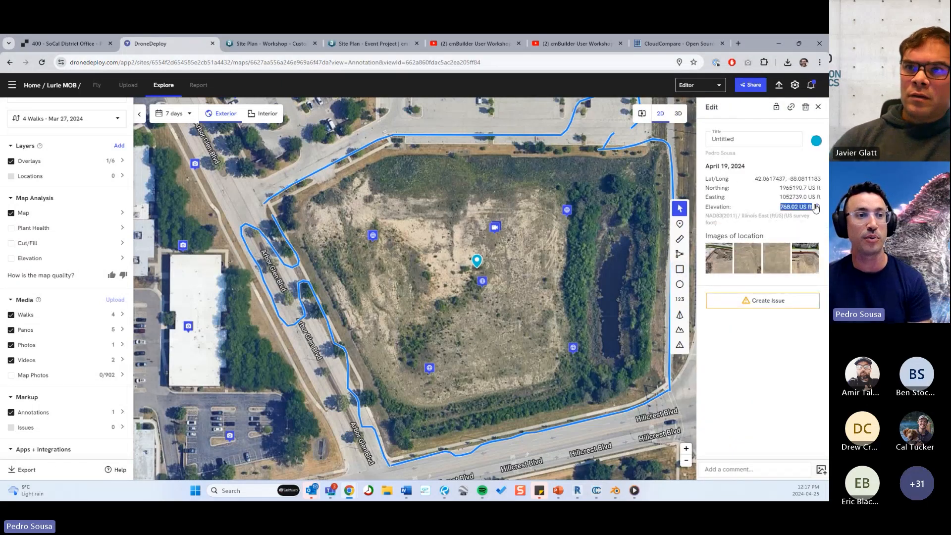
Step: Highlight the location marker's latitude/longitude and elevation values as reference for the project origin
left_click_drag(756, 182, 823, 181)
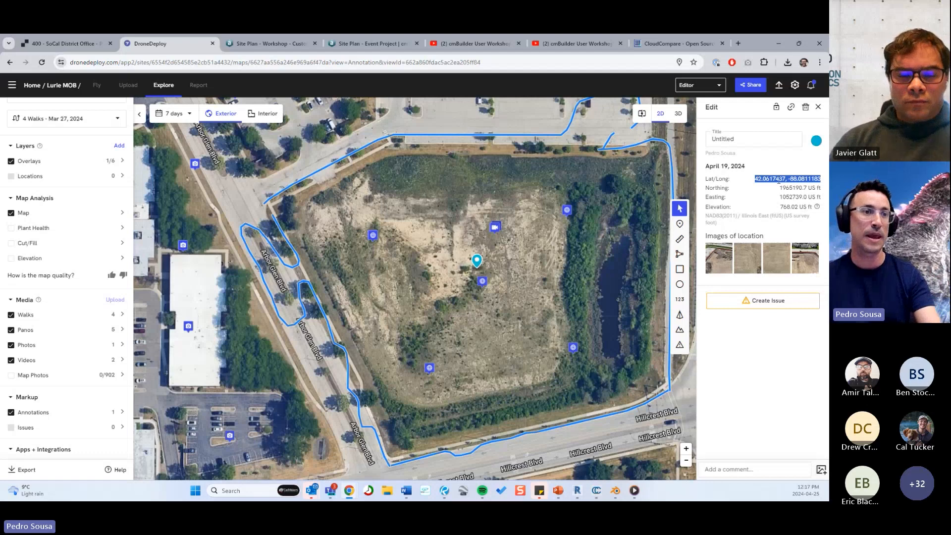
left_click(817, 178)
left_click_drag(817, 179, 750, 179)
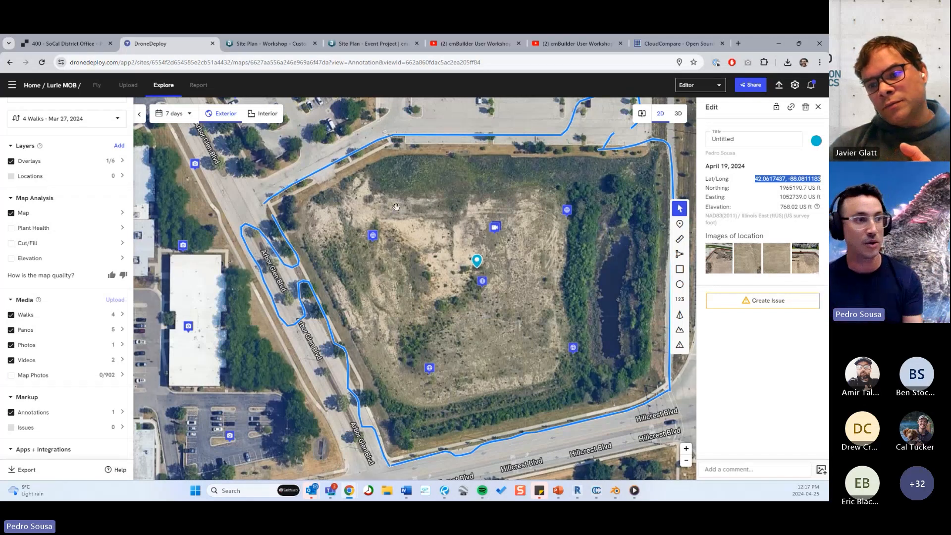
left_click_drag(560, 256, 545, 265)
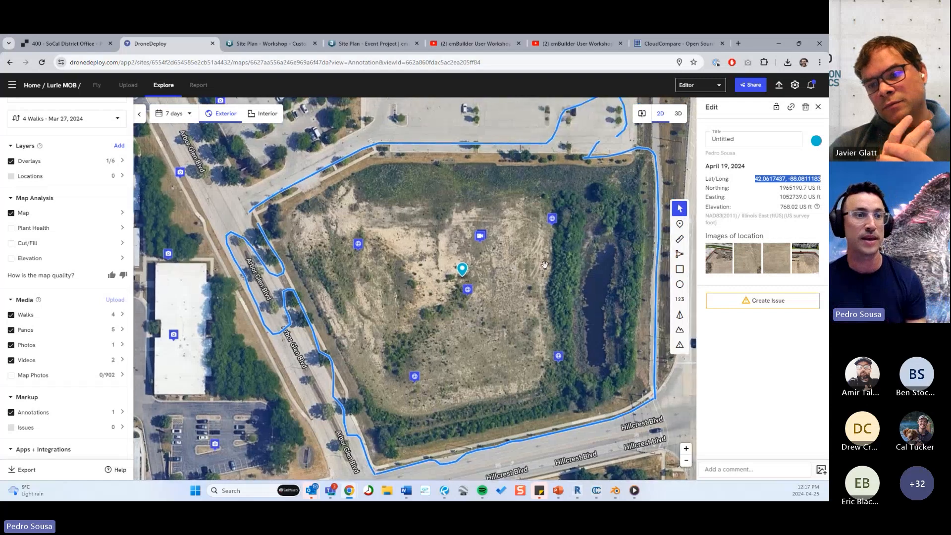
triple_click(791, 206)
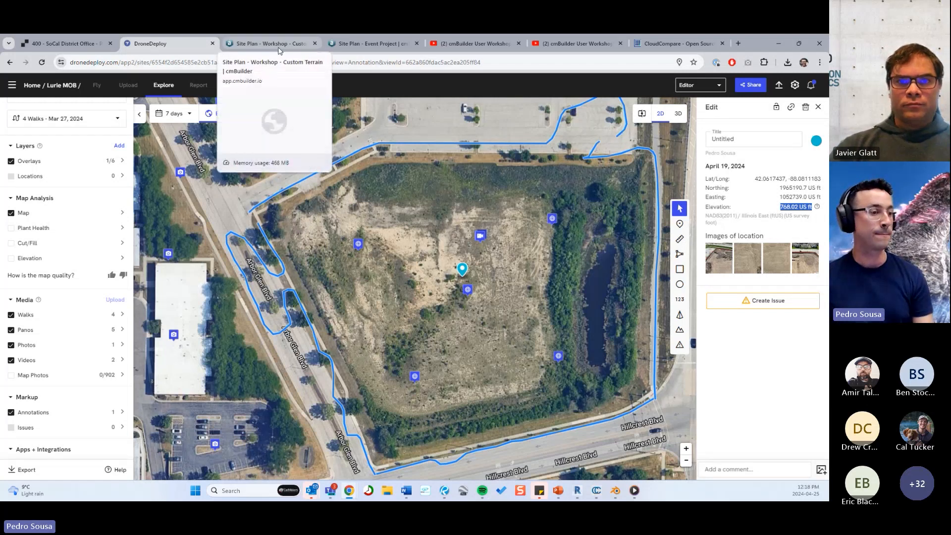
Step: Switch to PowerPoint and highlight the Mesh - Mapping Platforms Process slide's note on matching origin points in project creation
key("alt+Tab")
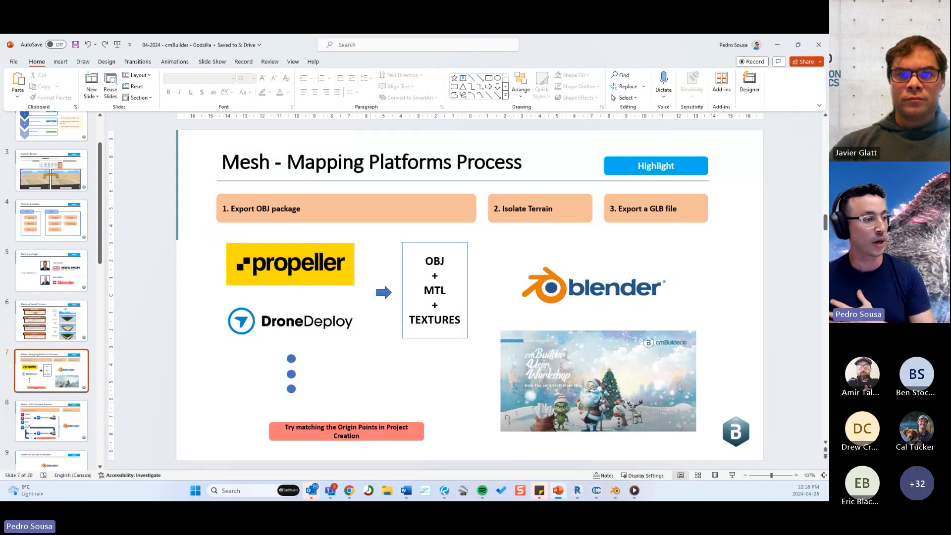
left_click_drag(369, 437, 286, 427)
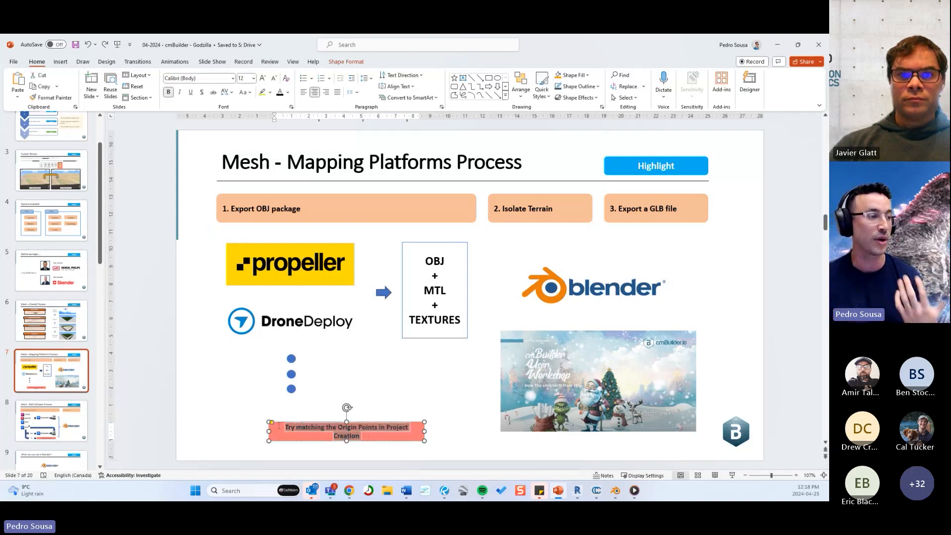
left_click(460, 358)
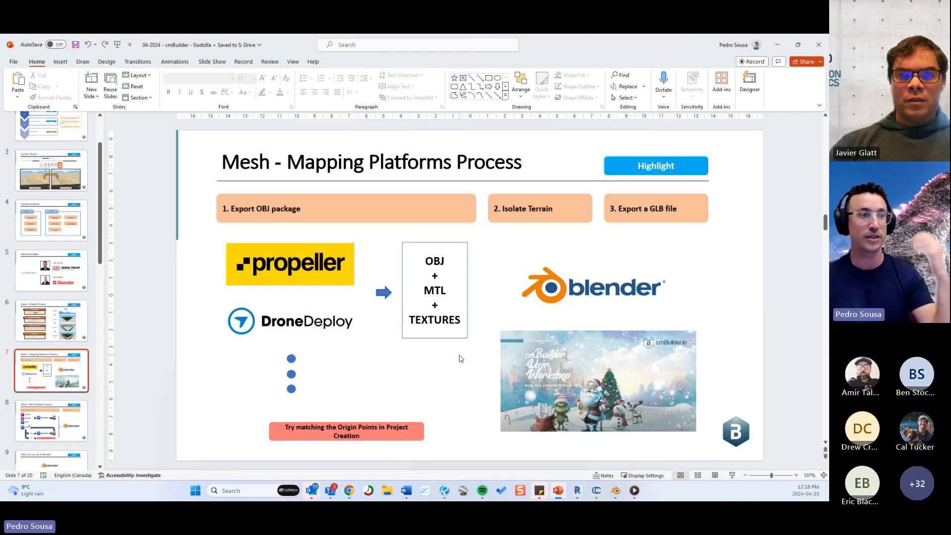
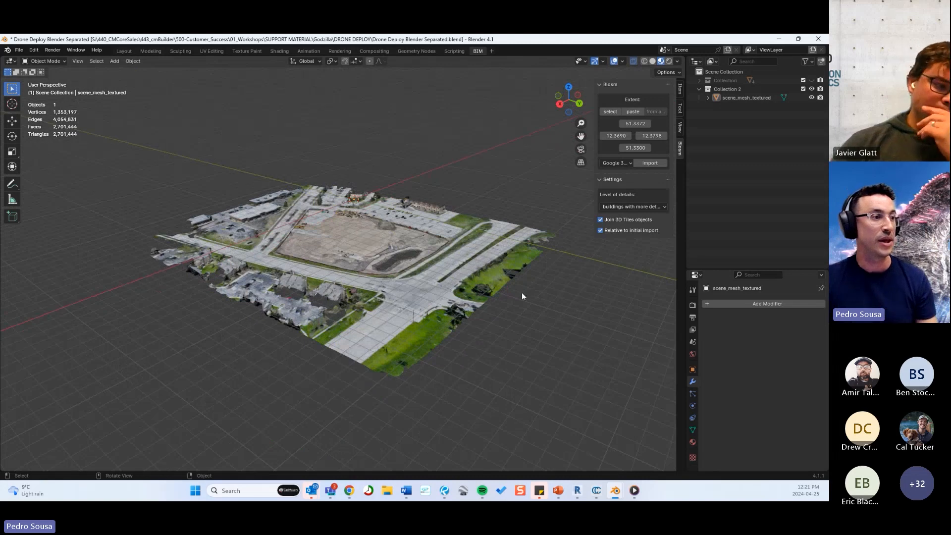
Step: Switch to PowerPoint and highlight Isolate Terrain and Adjust Surface Resolution on the "What can you do in Blender?" slide
middle_click_drag(521, 292, 482, 297)
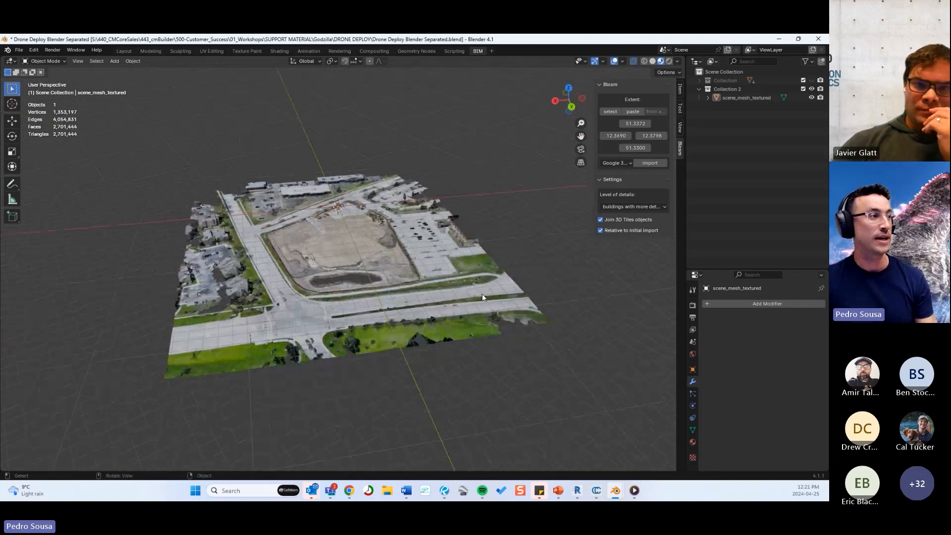
left_click(558, 490)
left_click(66, 443)
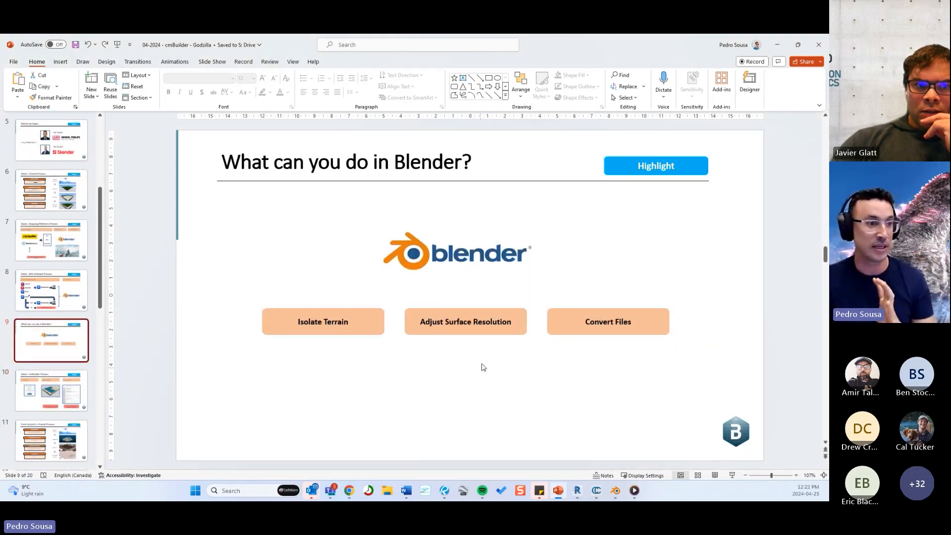
left_click(356, 331)
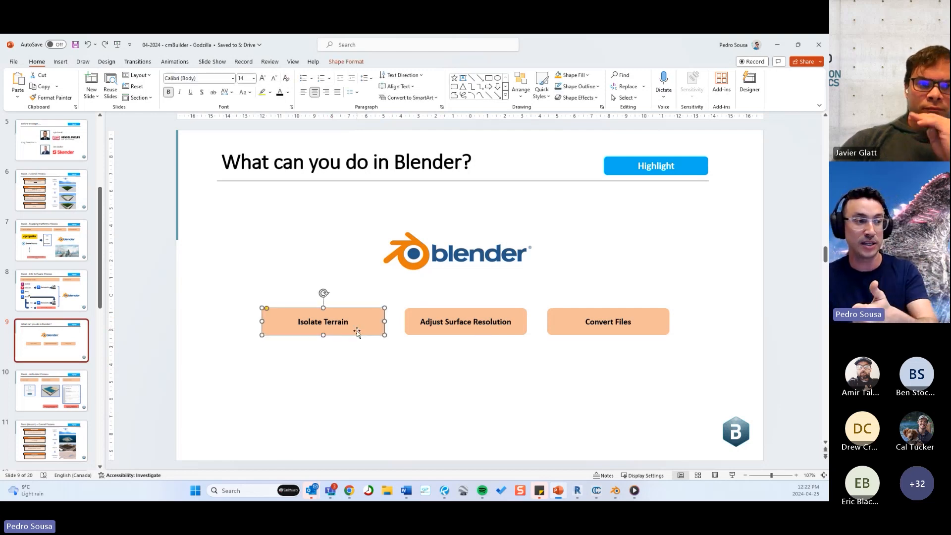
left_click(409, 356)
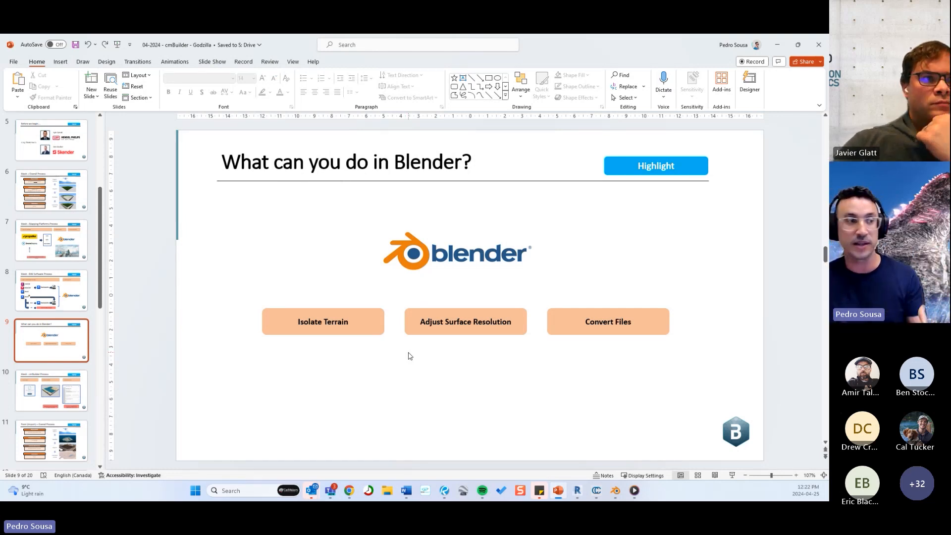
left_click(373, 331)
left_click(404, 376)
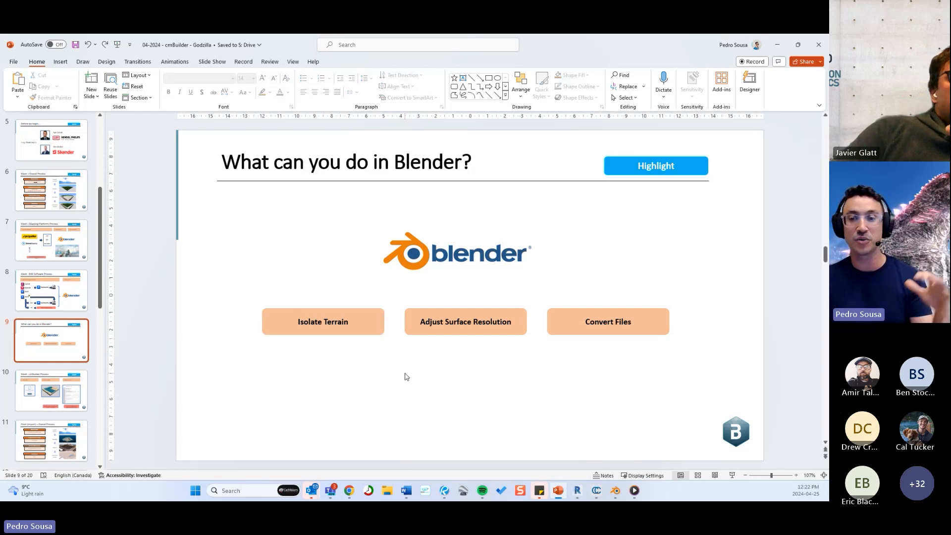
left_click(467, 327)
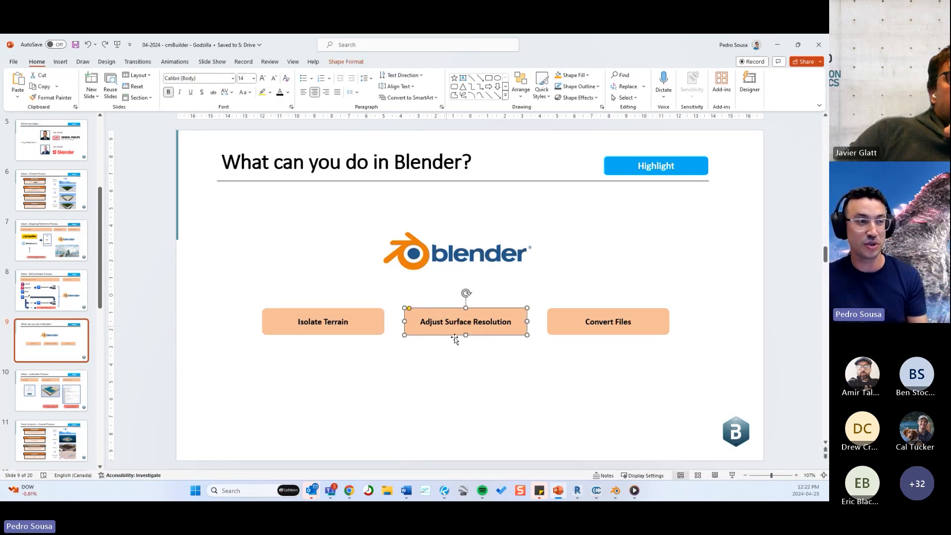
Step: Switch to the Drone Deploy Blender Separated file in Blender and select the scene_mesh_textured object
mouse_move(616, 497)
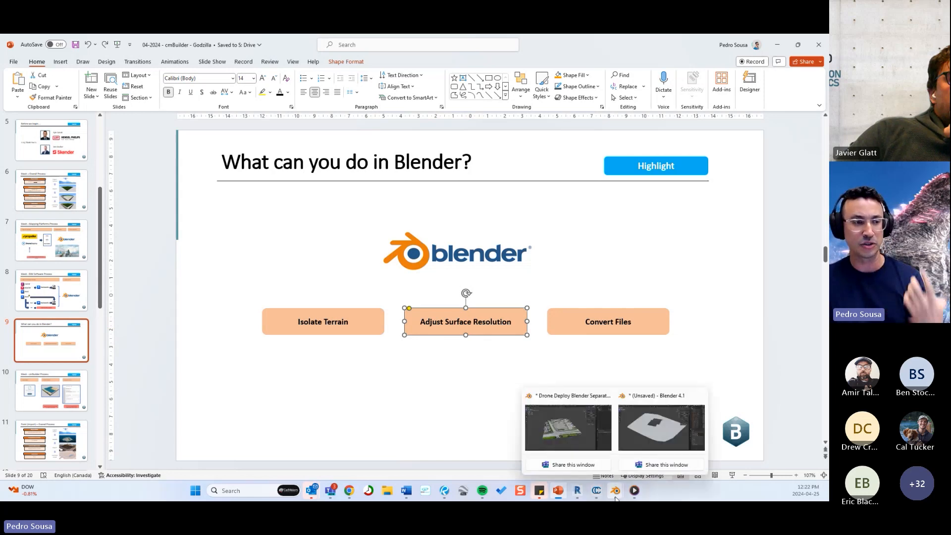
left_click(577, 426)
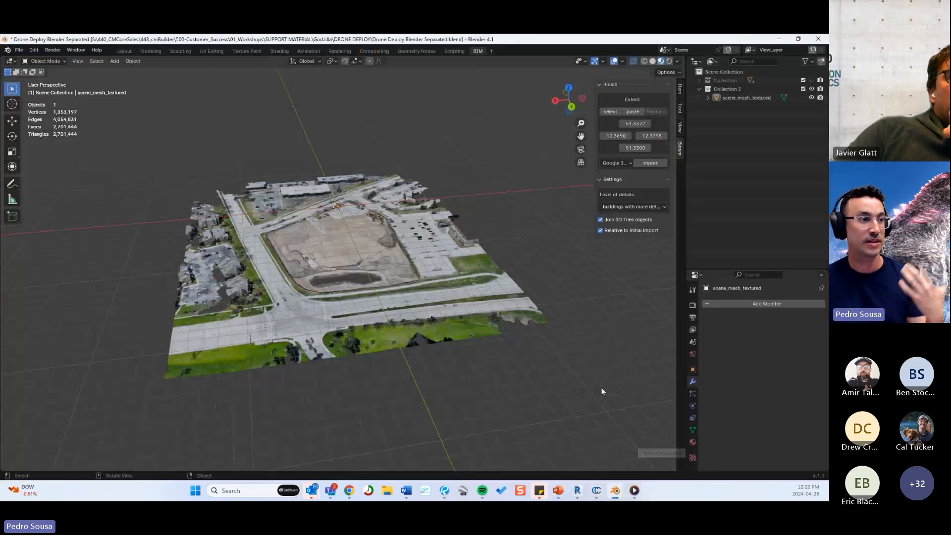
left_click(491, 293)
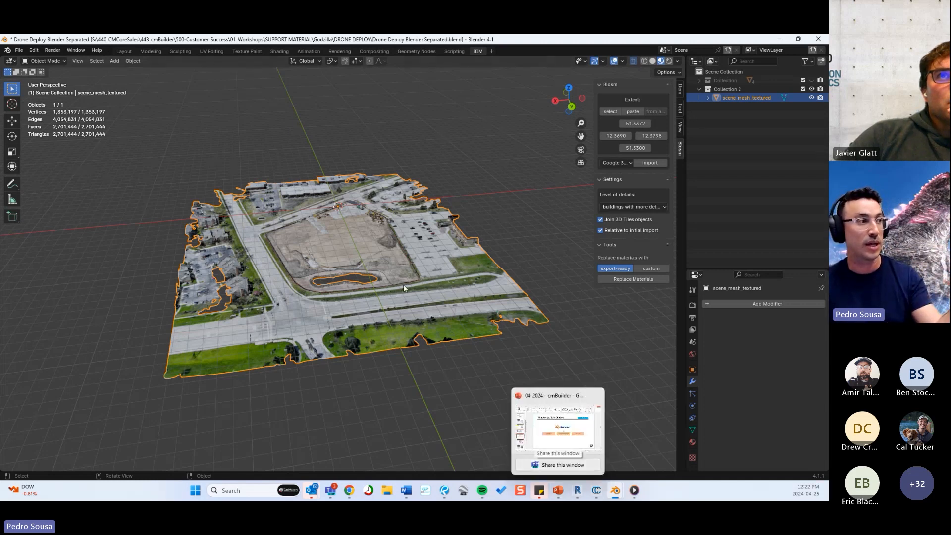
Step: Revisit the "What can you do in Blender?" slide in PowerPoint, and return to the Drone Deploy file in Blender and deselect the mesh
left_click(558, 490)
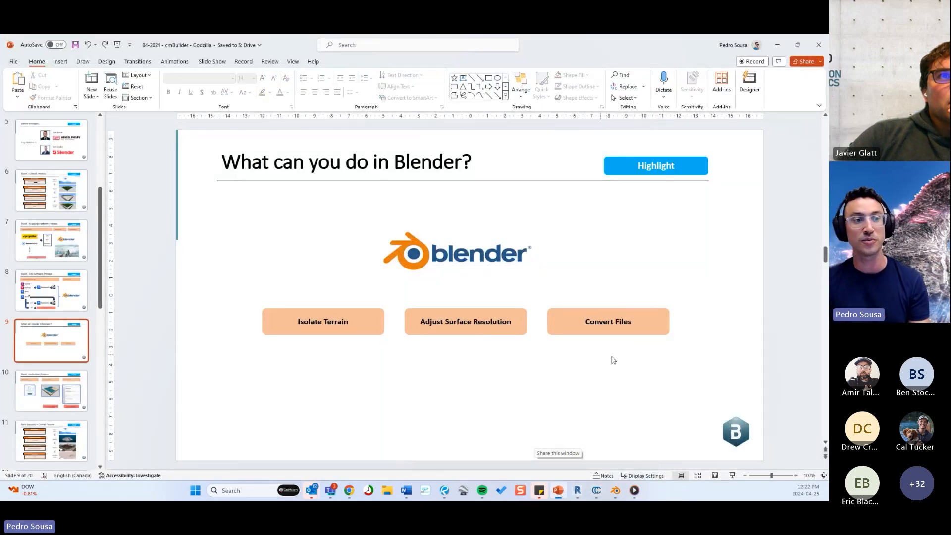
mouse_move(615, 490)
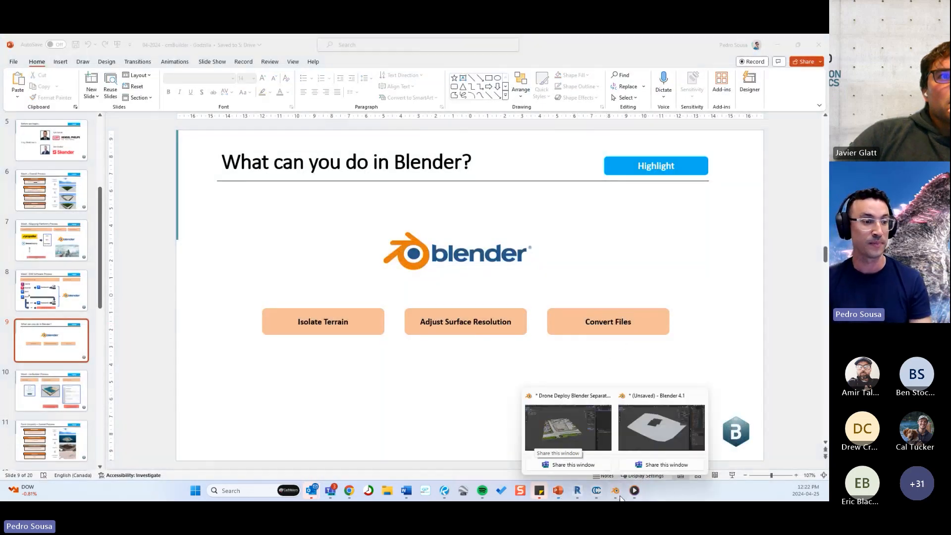
left_click(563, 429)
middle_click_drag(480, 375, 356, 297)
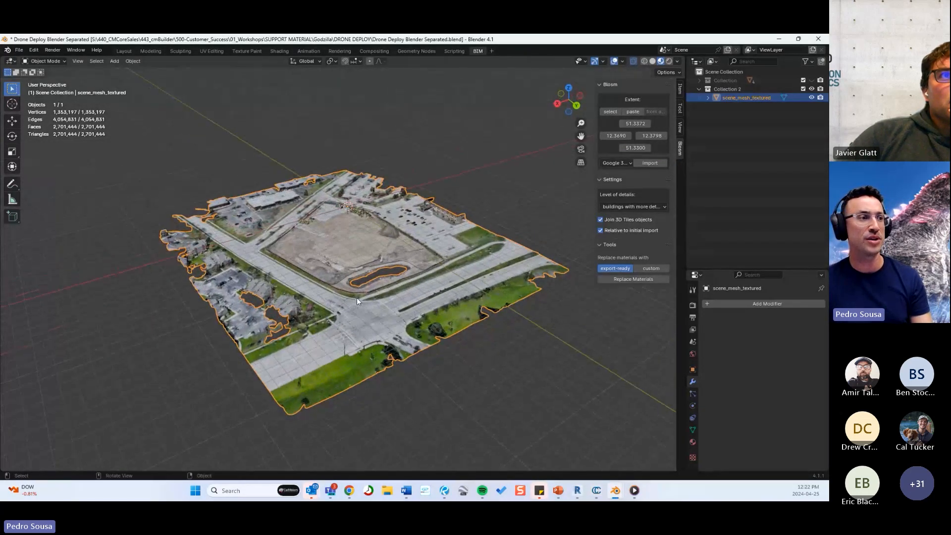
left_click(530, 335)
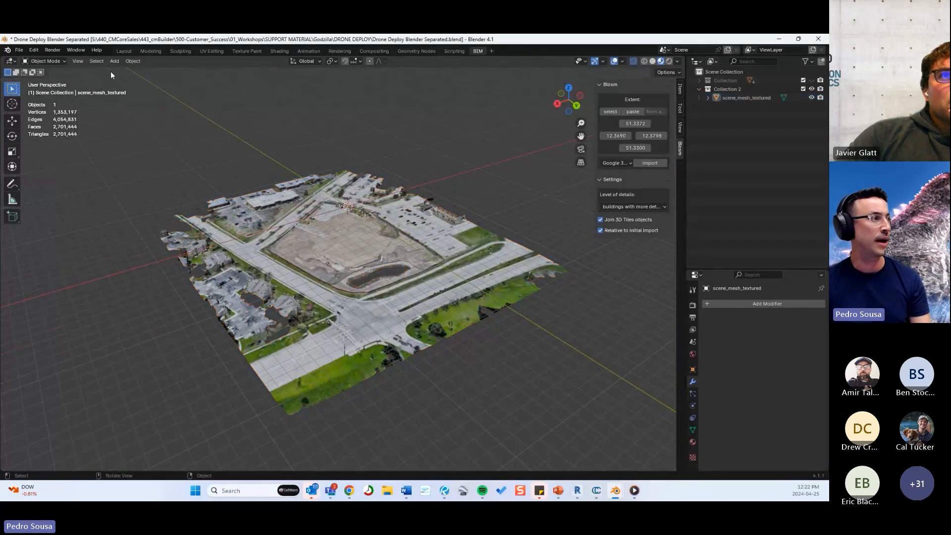
Step: Start a Wavefront OBJ import, select scene_mesh_textured.obj in the DRONE DEPLOY folder, and cancel the import
left_click(19, 50)
mouse_move(67, 173)
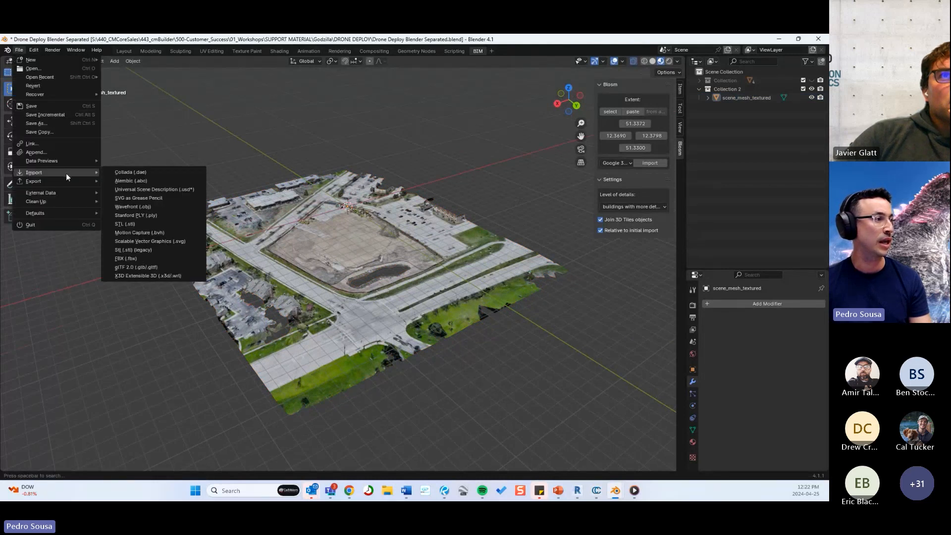
left_click(154, 208)
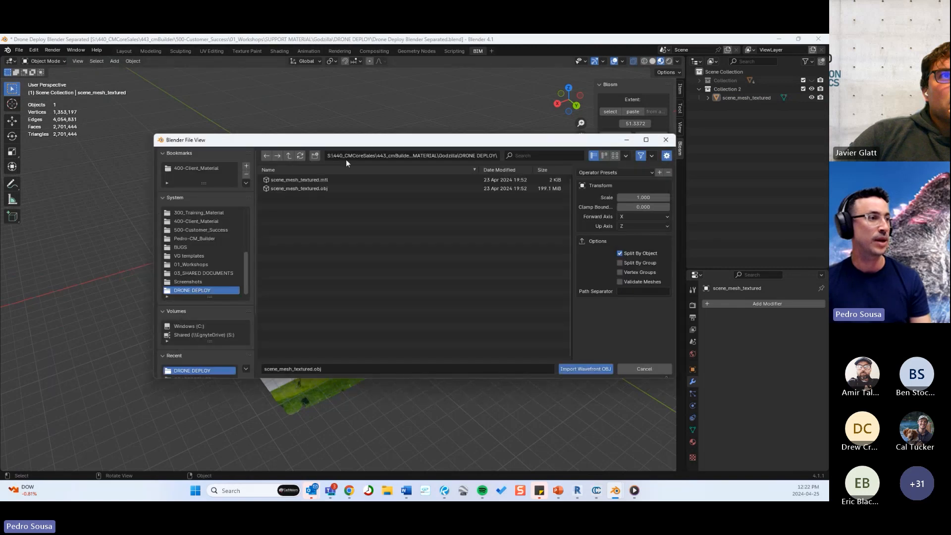
left_click_drag(359, 142, 271, 132)
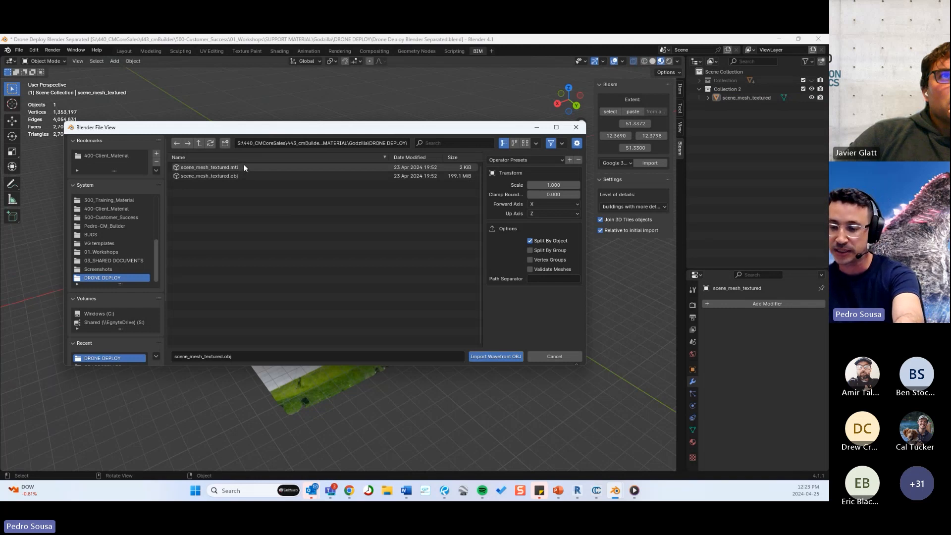
left_click(236, 177)
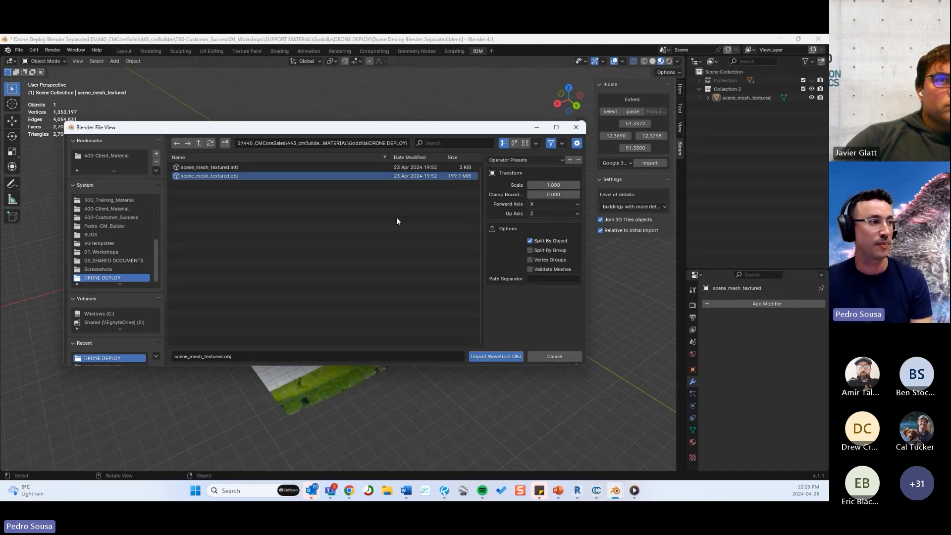
left_click(544, 358)
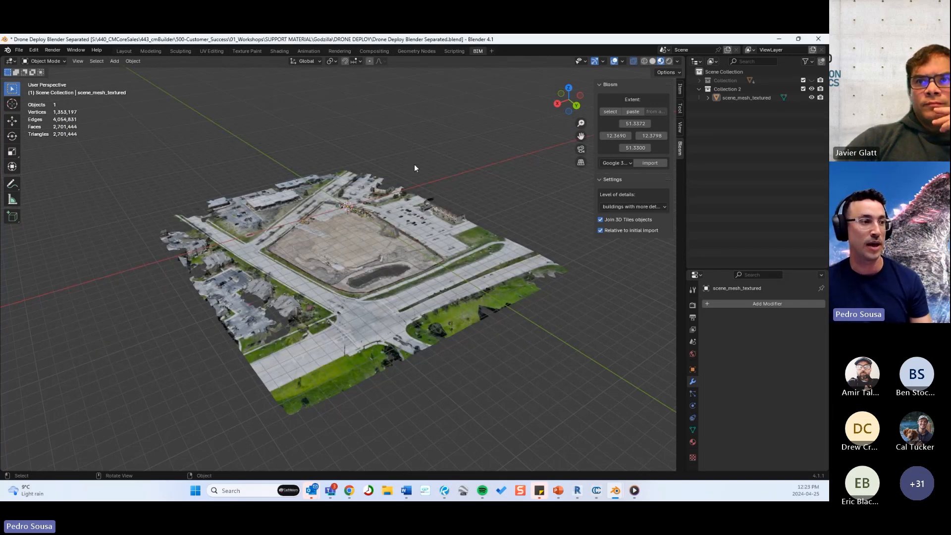
Step: Select the textured site mesh and add a Decimate modifier to it
middle_click_drag(414, 164, 352, 231)
left_click(247, 243)
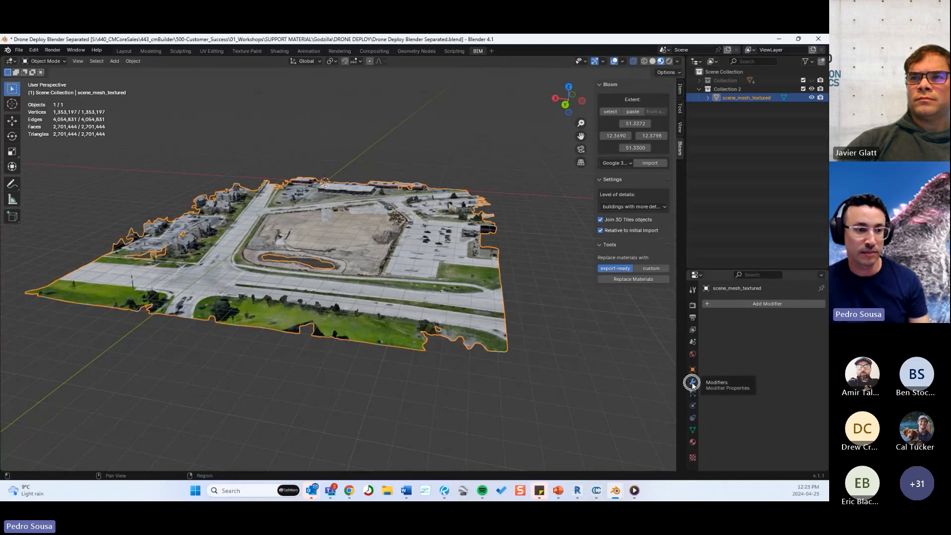
left_click(708, 305)
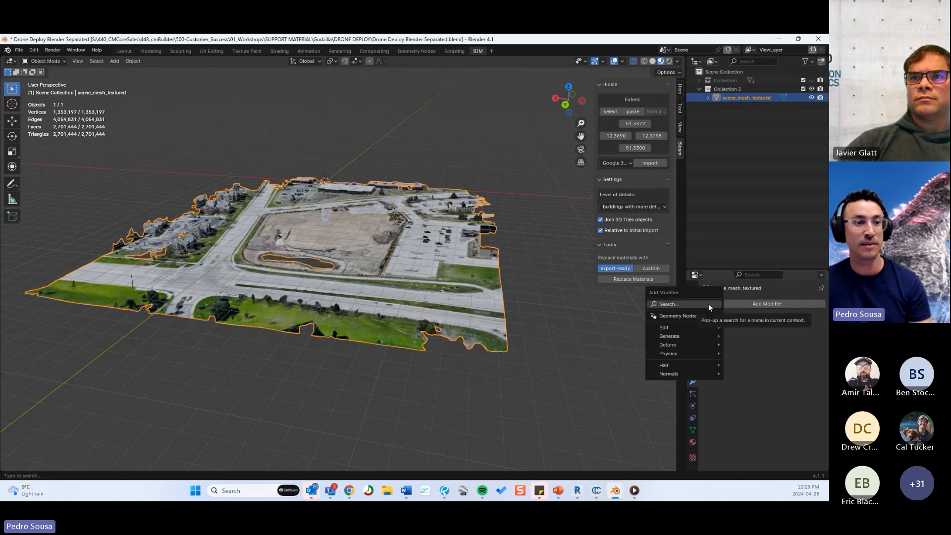
mouse_move(716, 336)
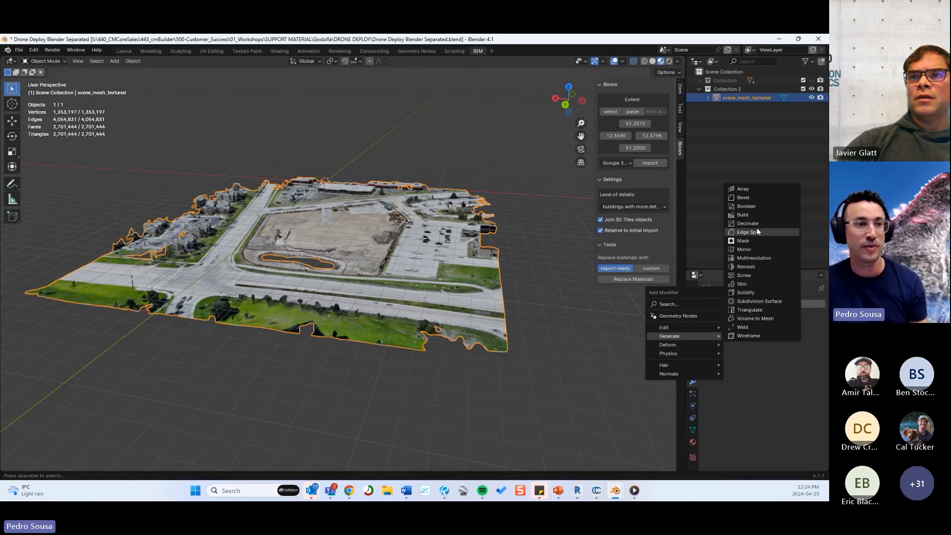
left_click(755, 304)
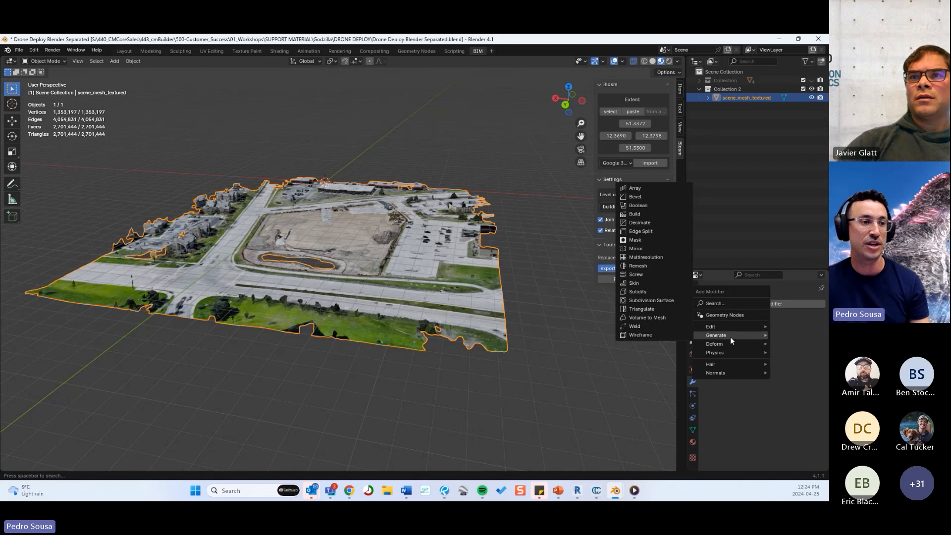
left_click(650, 223)
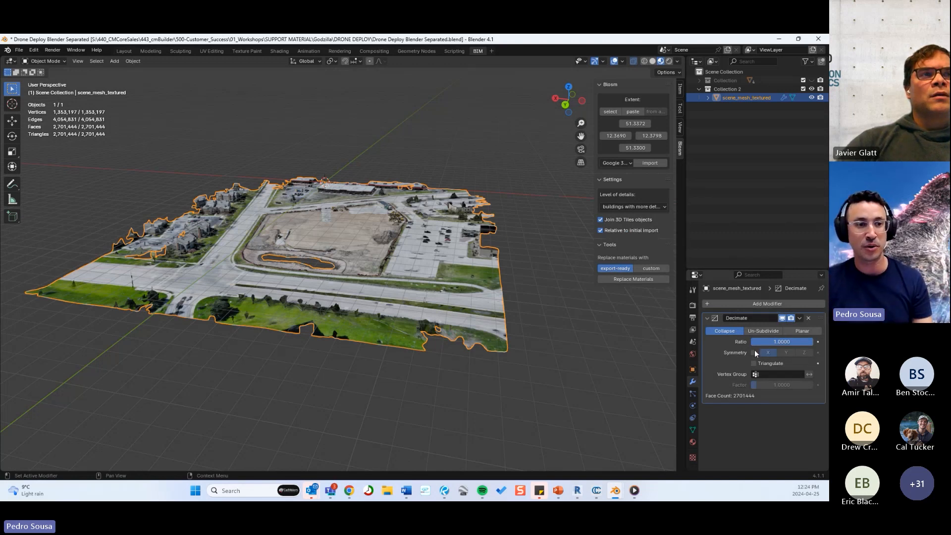
Step: Set the Decimate modifier's collapse ratio to 0.3 and apply the modifier to the site mesh
left_click(791, 342)
type("0.3")
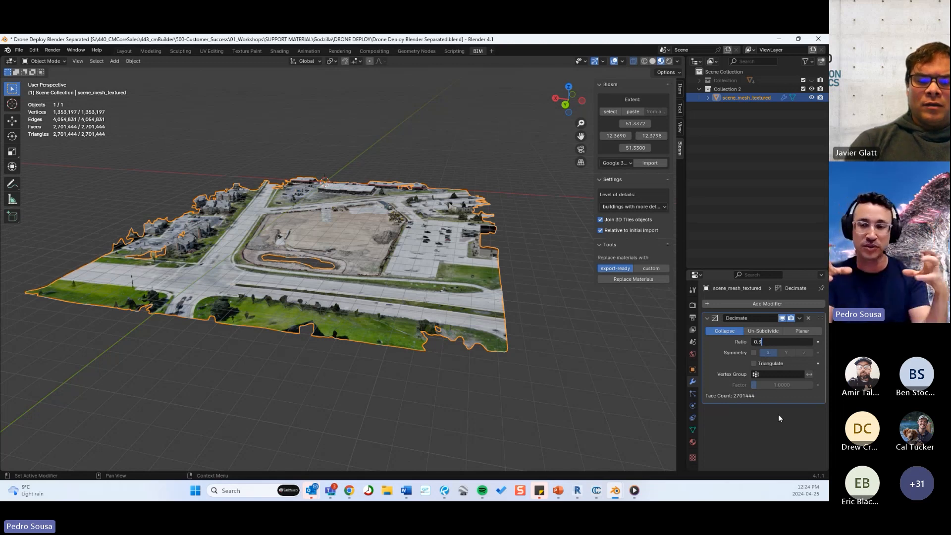
key("Return")
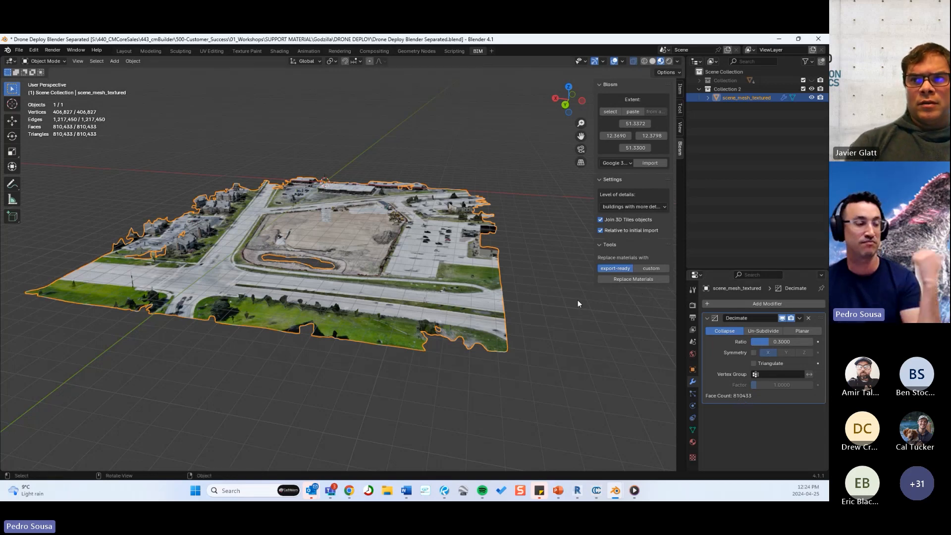
middle_click_drag(592, 322, 533, 316)
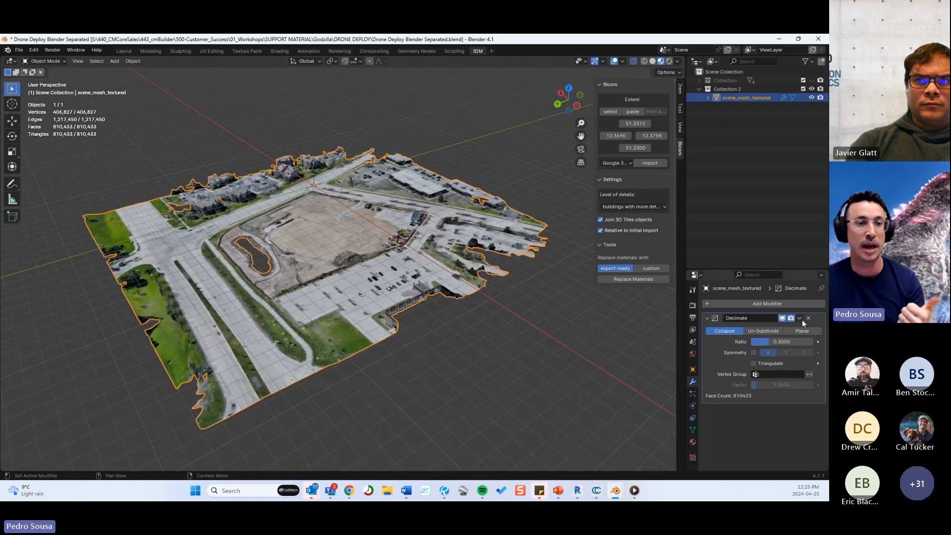
left_click(799, 318)
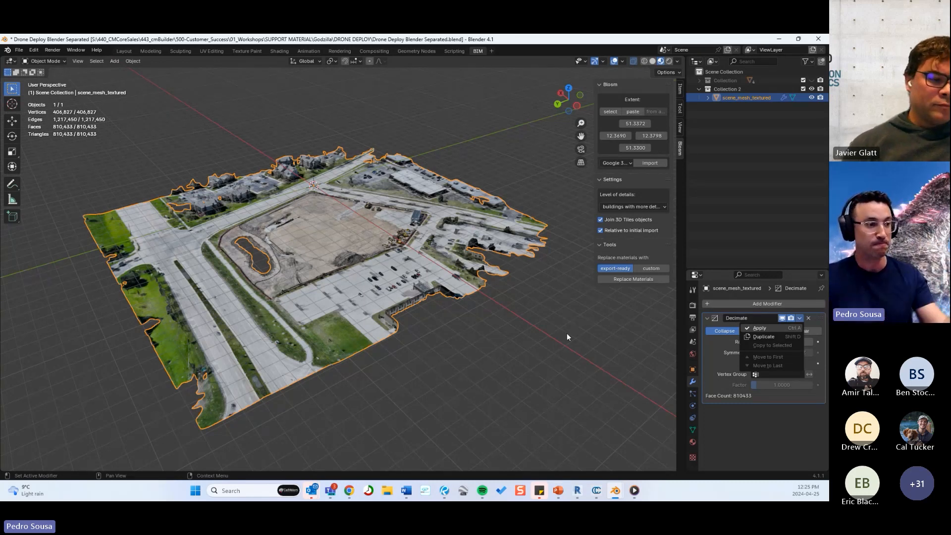
key("ctrl+a")
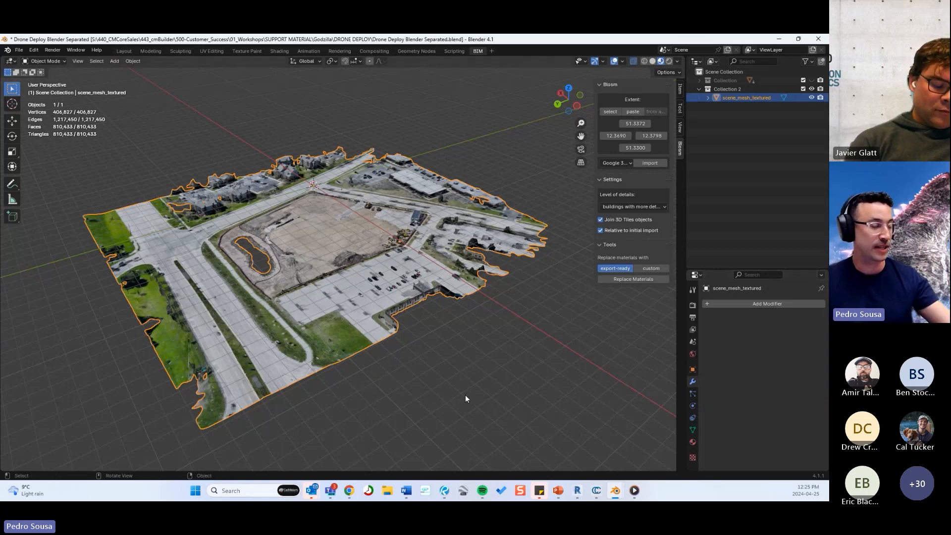
Step: Put scene_mesh_textured into Edit Mode and inspect its triangulated edges across the dirt construction area and surrounding roads
middle_click_drag(369, 254, 311, 245)
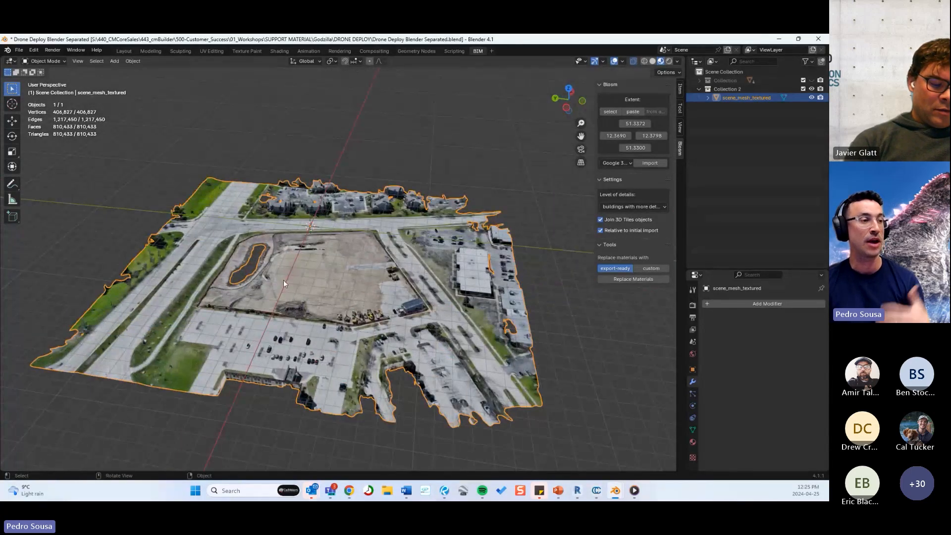
middle_click_drag(284, 280, 369, 328)
scroll(361, 299, "down", 5)
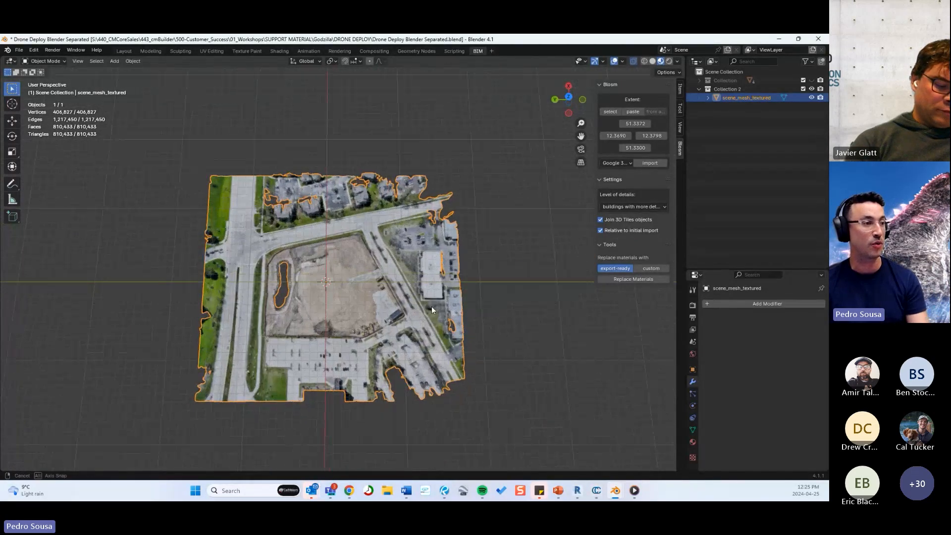
left_click(52, 61)
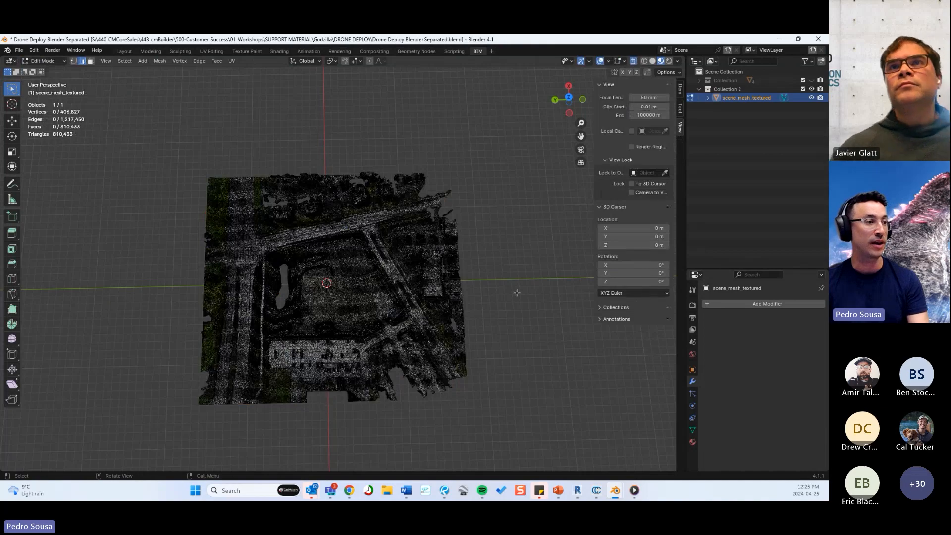
scroll(376, 318, "up", 5)
scroll(376, 318, "up", 5)
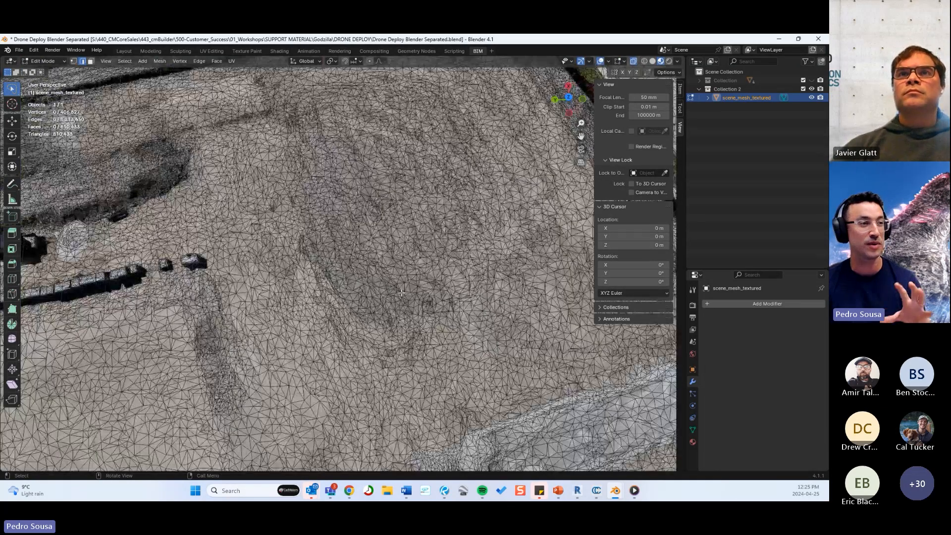
middle_click_drag(402, 293, 400, 279)
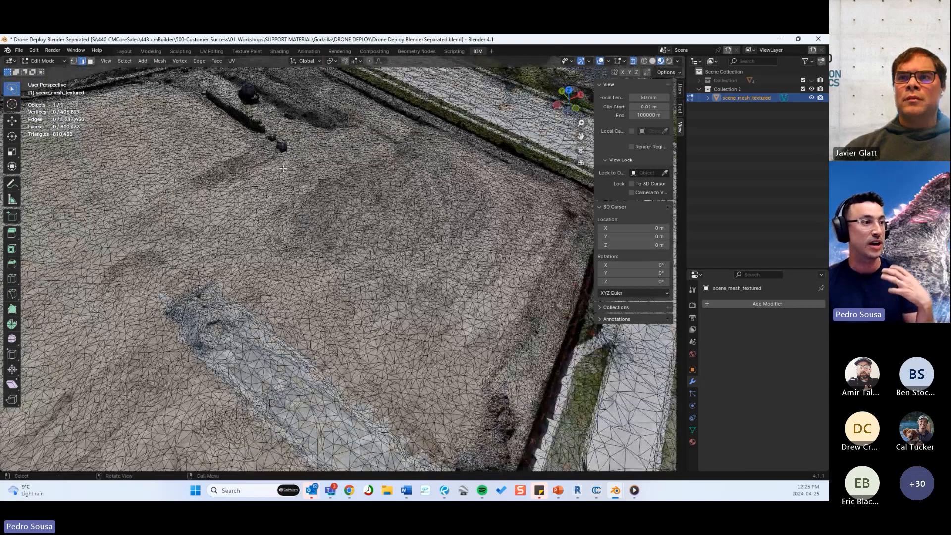
scroll(321, 215, "down", 6)
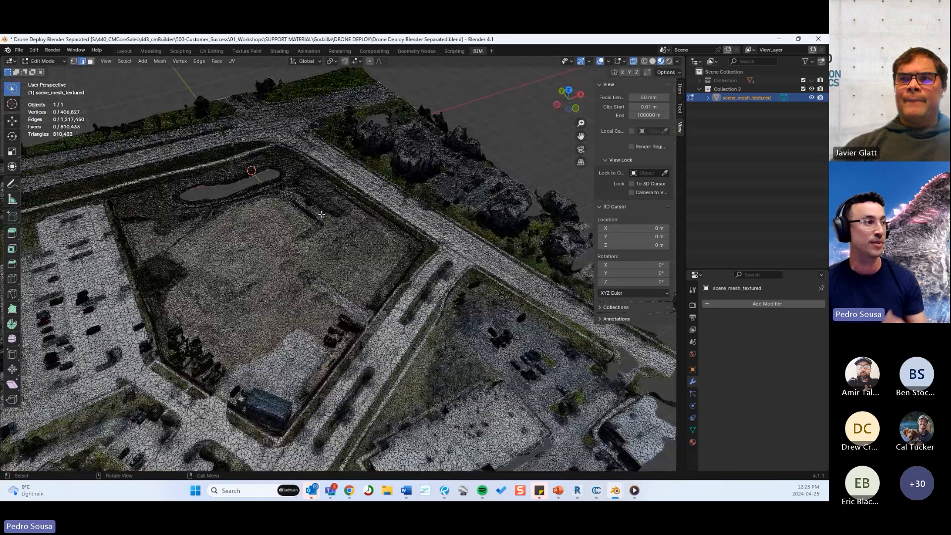
Step: Inspect the site mesh up close in vertex and face selection modes to examine its vertices and face centres
middle_click_drag(321, 215, 216, 184)
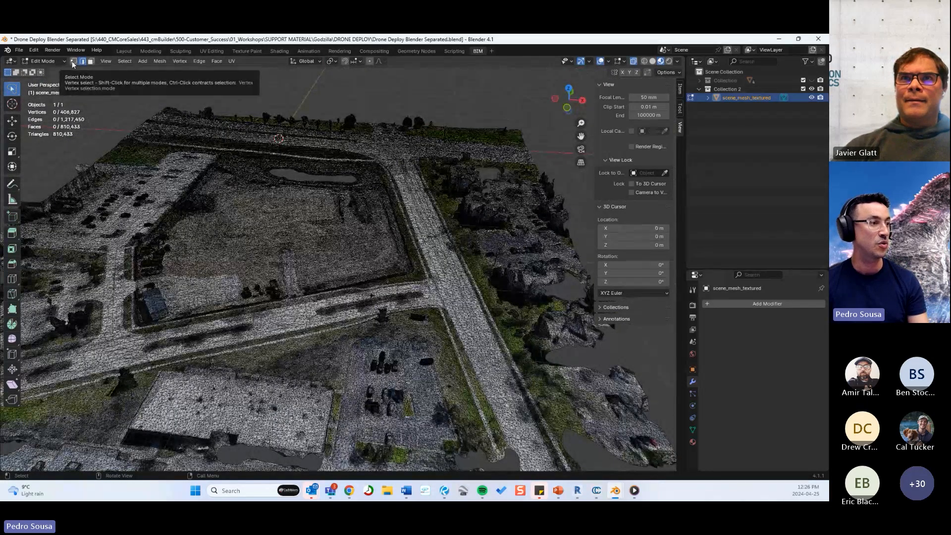
left_click(72, 64)
scroll(405, 327, "up", 8)
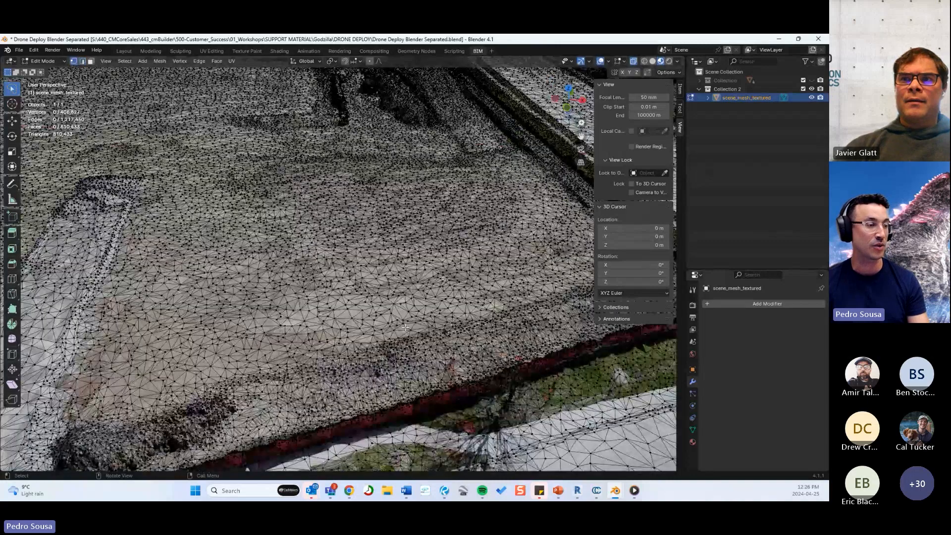
scroll(404, 317, "up", 4)
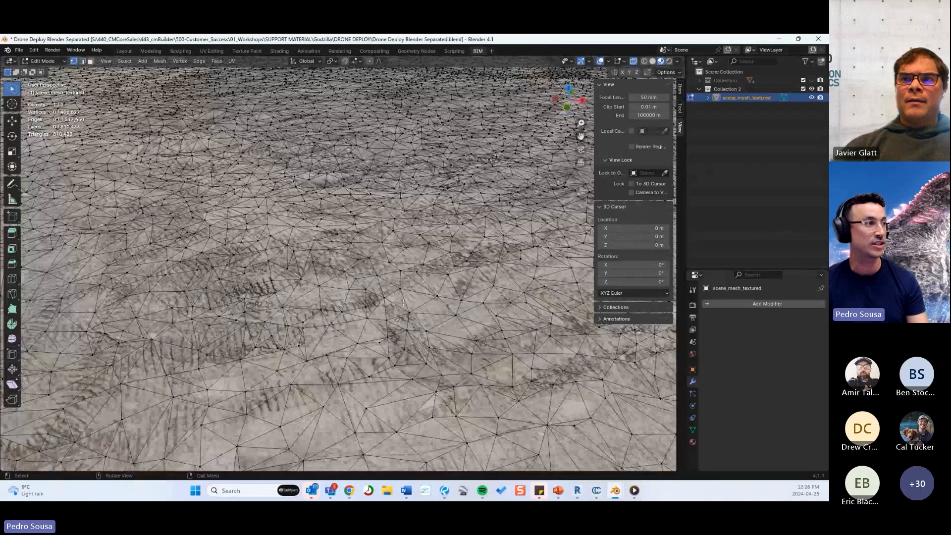
left_click(83, 62)
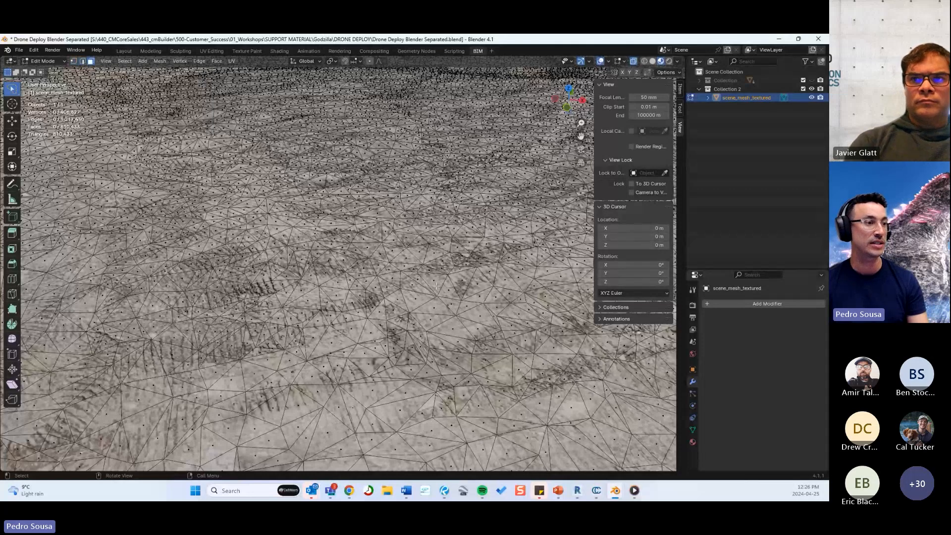
scroll(410, 324, "down", 4)
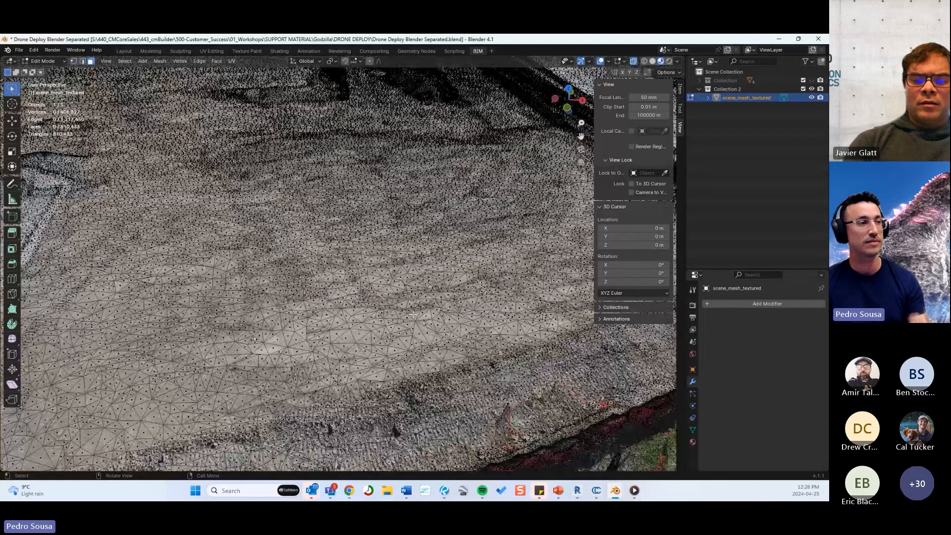
scroll(413, 314, "down", 5)
Step: Compare the vertex, edge and face selection displays over the whole site mesh from above
middle_click_drag(410, 256, 382, 255)
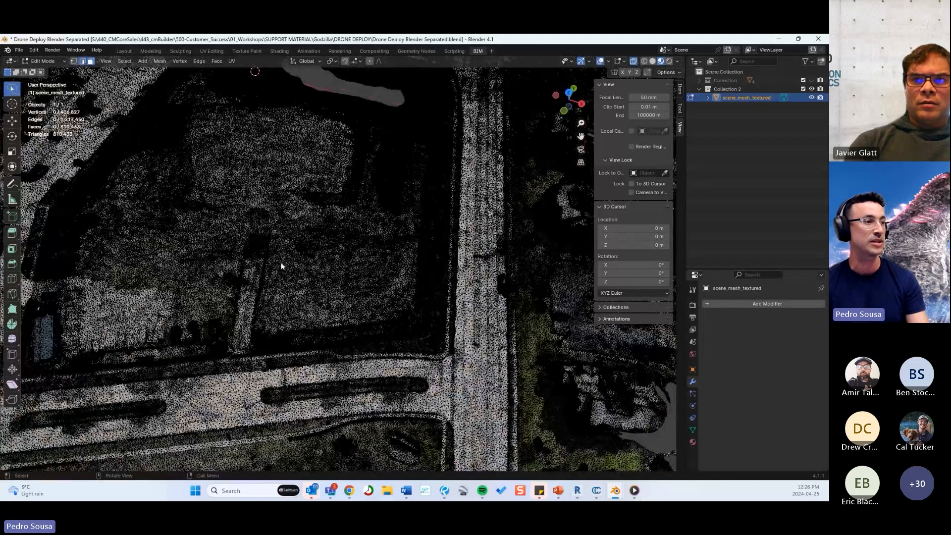
scroll(281, 266, "down", 8)
mouse_move(280, 266)
middle_mouse_down()
mouse_move(366, 254)
mouse_move(282, 265)
middle_mouse_up()
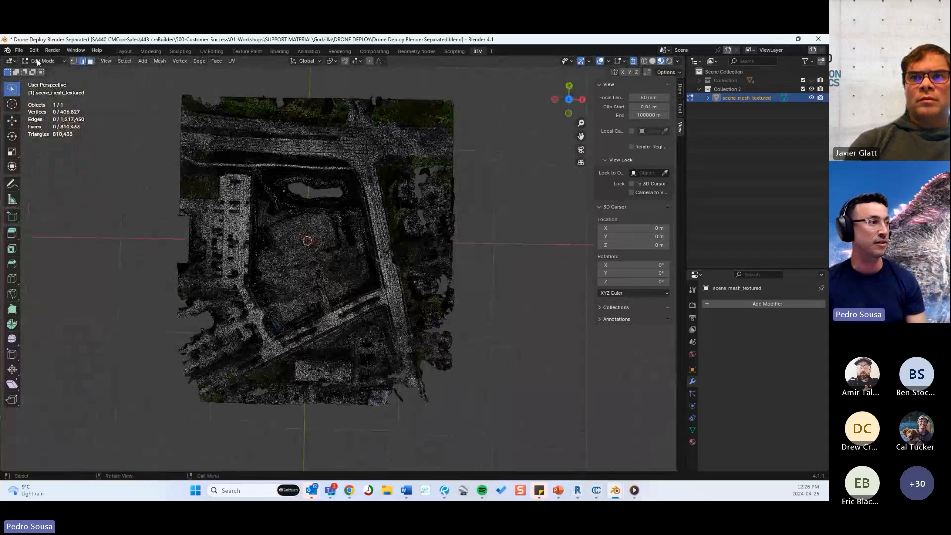
left_click(73, 61)
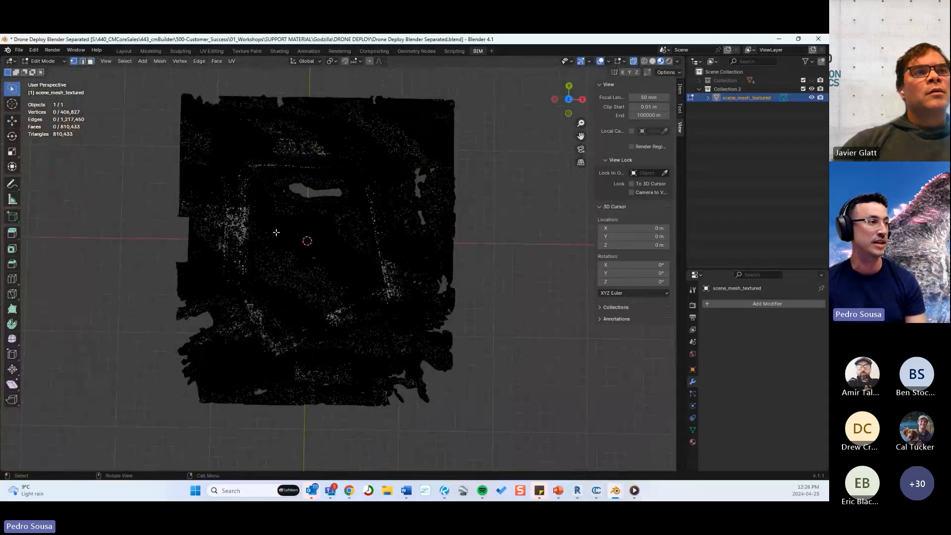
left_click(82, 61)
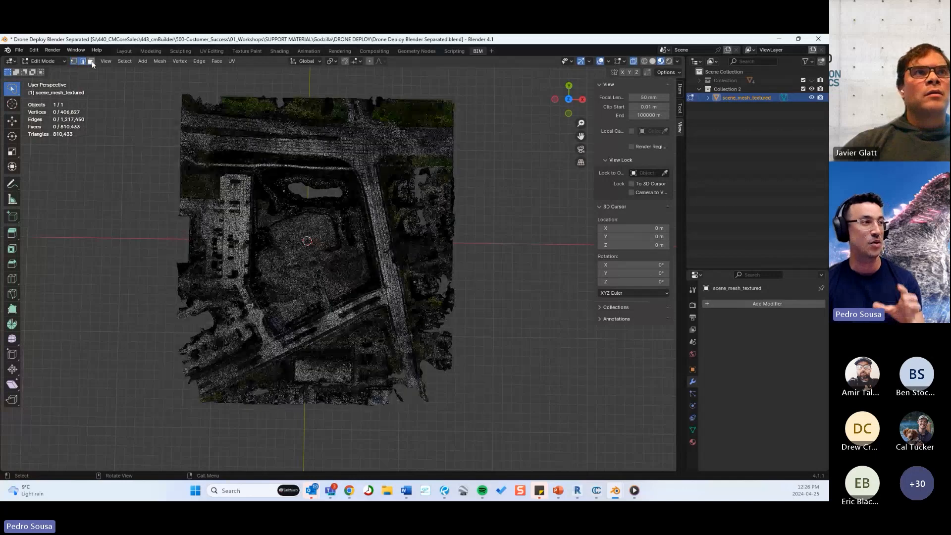
left_click(91, 61)
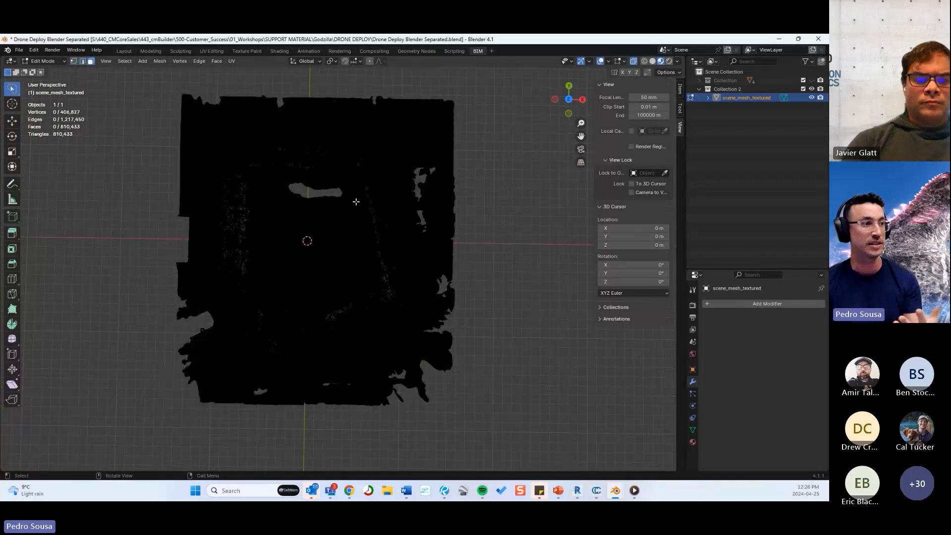
Step: Return to edge selection mode and align the viewport to the top orthographic view of the whole site mesh
left_click(82, 60)
left_click(569, 99)
left_click(568, 100)
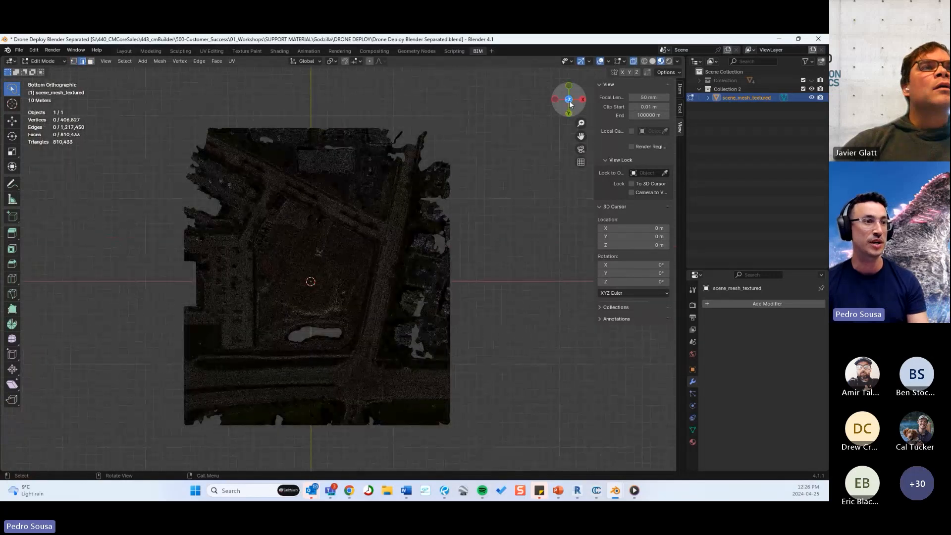
left_click(569, 100)
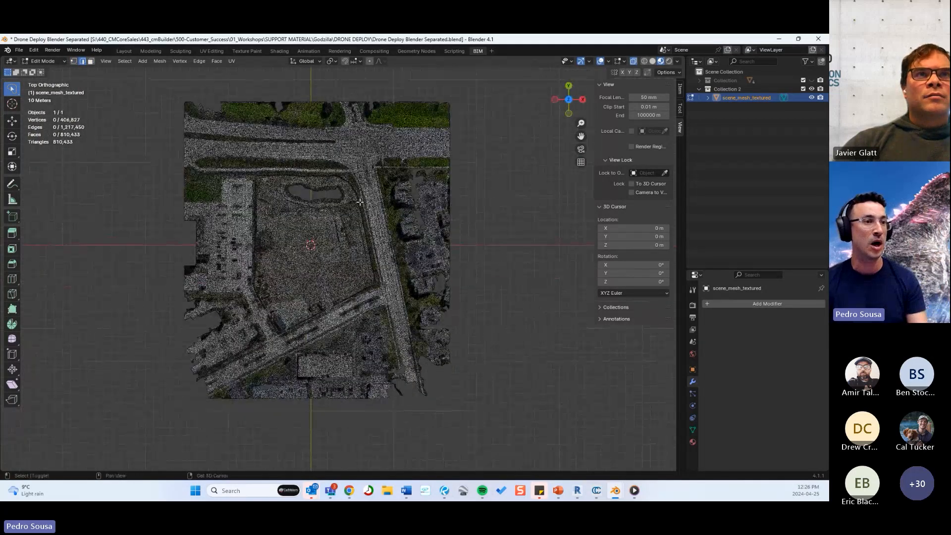
middle_click_drag(367, 246, 445, 266, "shift")
scroll(446, 257, "up", 1)
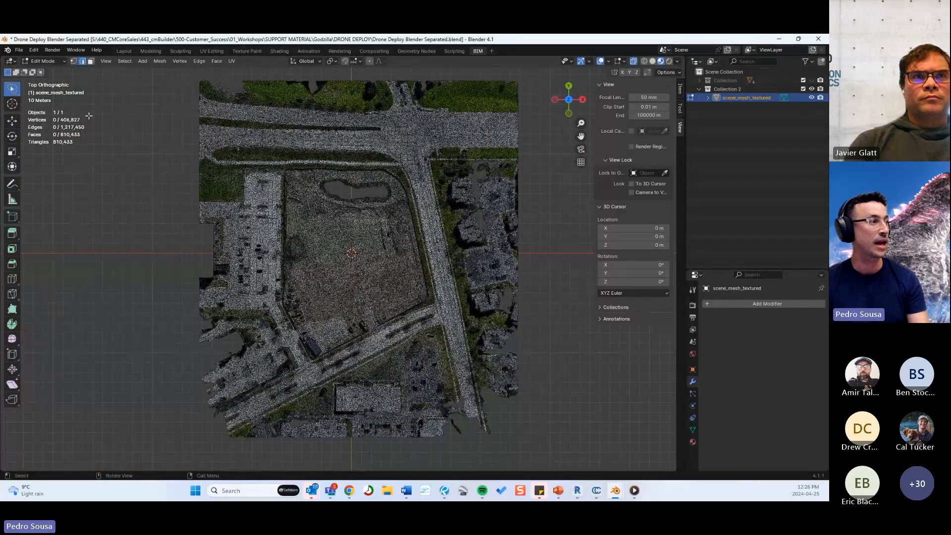
Step: Try Select Box over the parking lot and Select Circle on the green patch at the mesh's upper-left corner
left_click(12, 90)
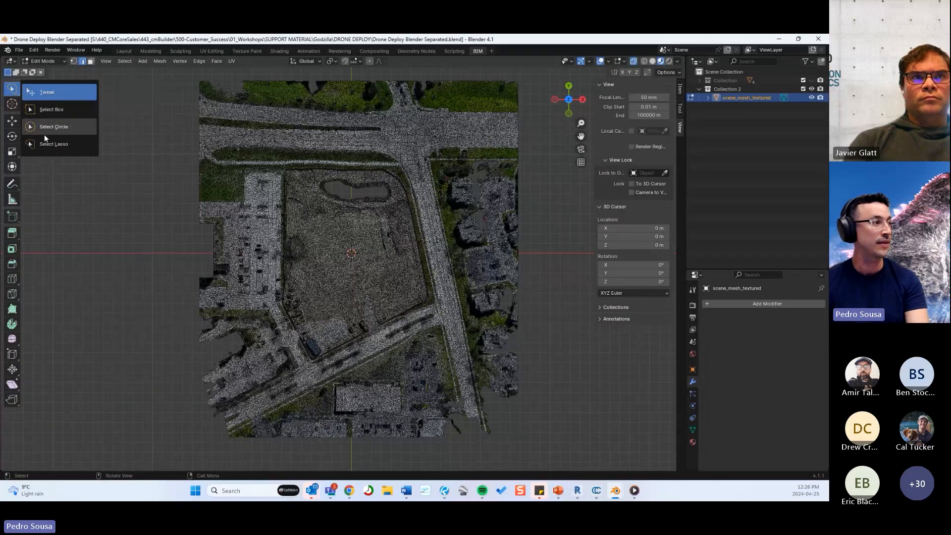
left_click(58, 111)
left_click_drag(153, 176, 257, 321)
left_click(86, 183)
mouse_move(13, 89)
left_mouse_down()
mouse_move(39, 110)
mouse_move(42, 127)
left_mouse_up()
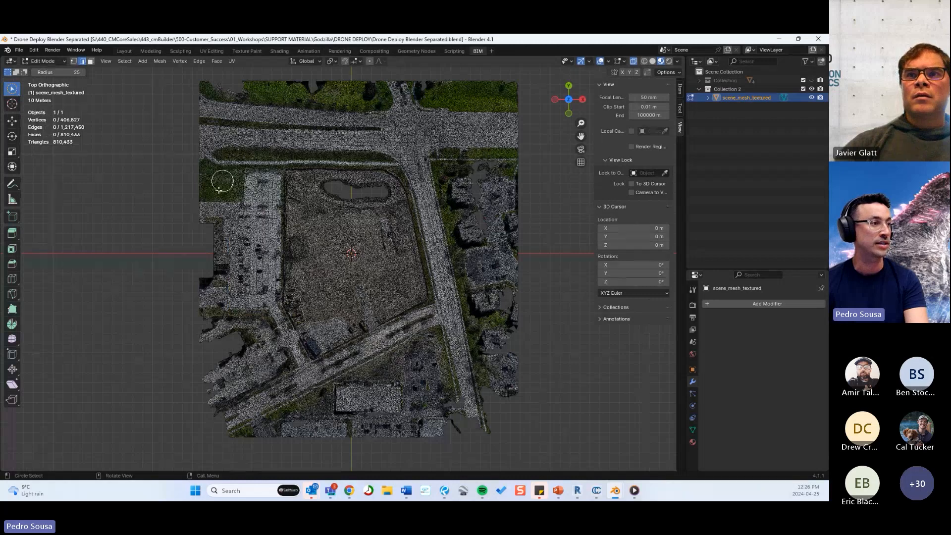
left_click_drag(219, 183, 207, 197)
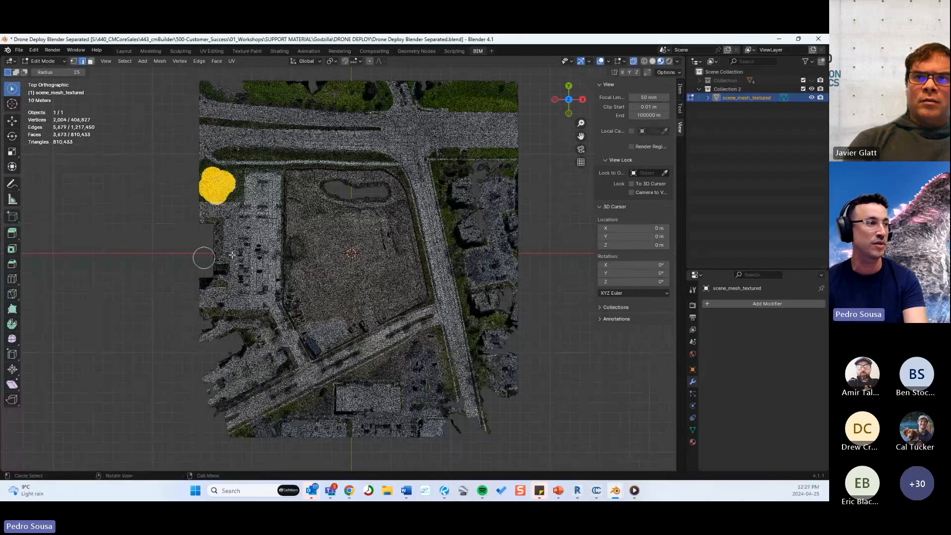
Step: Lasso-select the parking lot strip west of the construction area, inspect it at an angle, and drop that selection
left_click(16, 90)
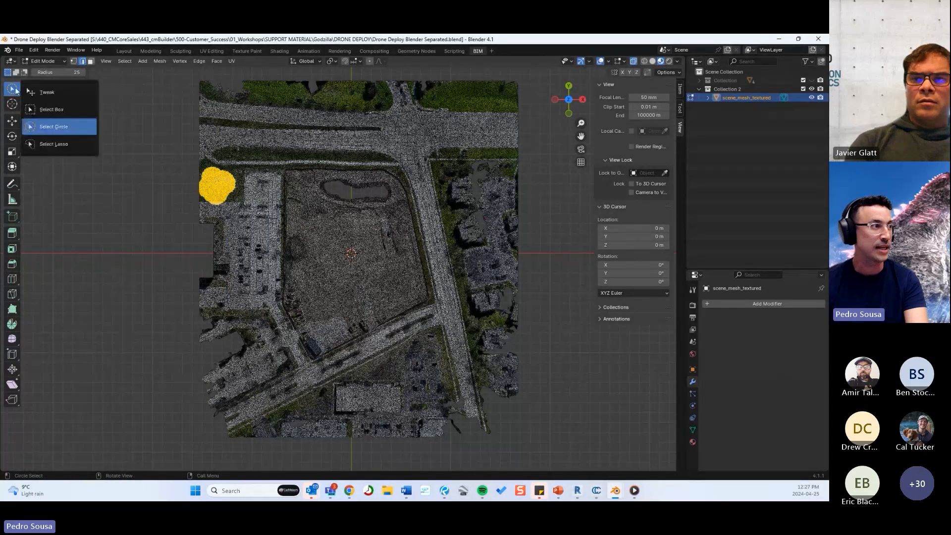
left_click(53, 145)
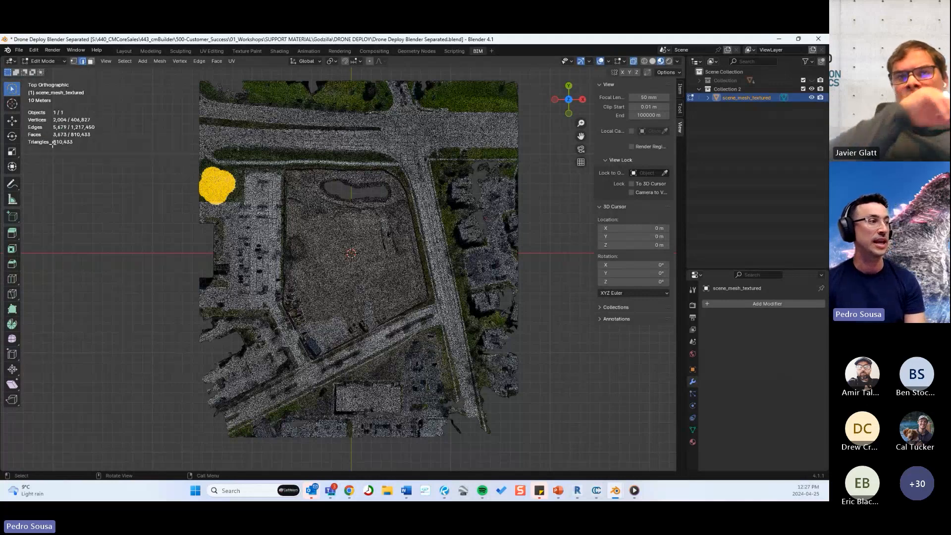
left_click(173, 153)
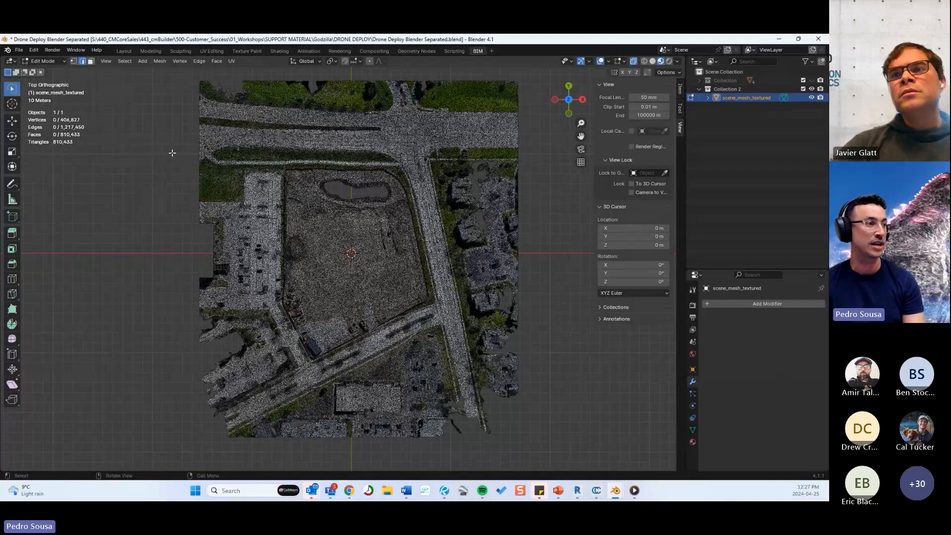
mouse_move(196, 153)
left_mouse_down()
mouse_move(285, 157)
mouse_move(287, 337)
mouse_move(248, 430)
mouse_move(185, 194)
mouse_move(188, 163)
left_mouse_up()
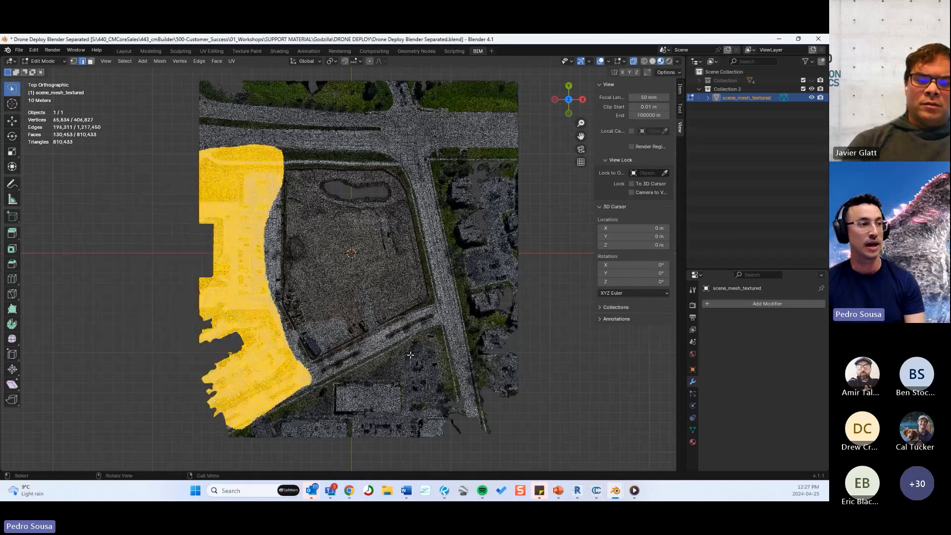
middle_click_drag(410, 355, 385, 309)
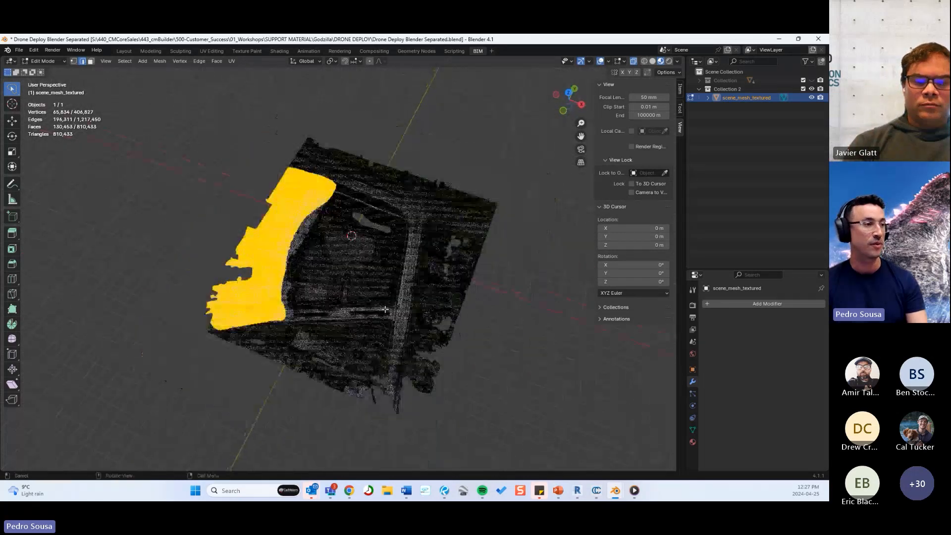
left_click(484, 332)
Step: Lasso-select the dirt construction area bounded by the surrounding roads from the top orthographic view
left_click(569, 98)
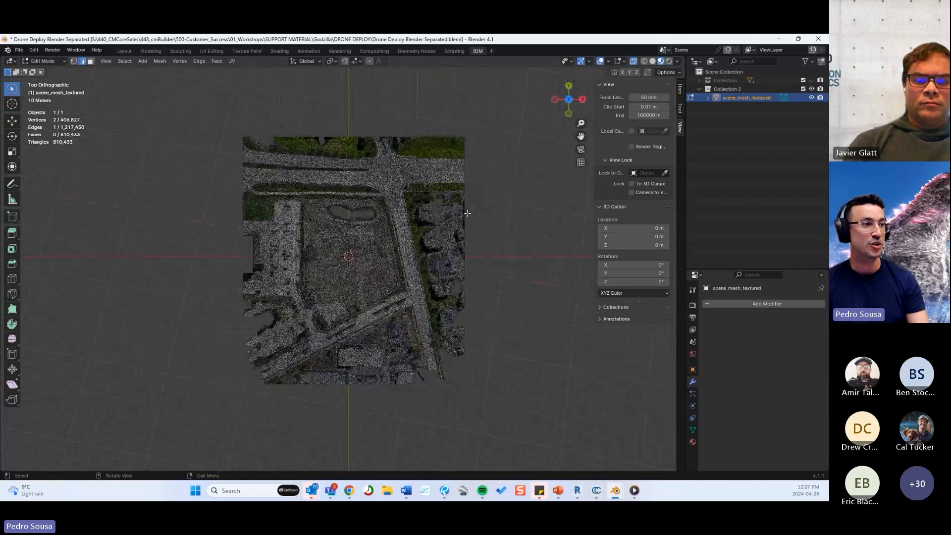
middle_click_drag(468, 213, 567, 124)
left_click(569, 95)
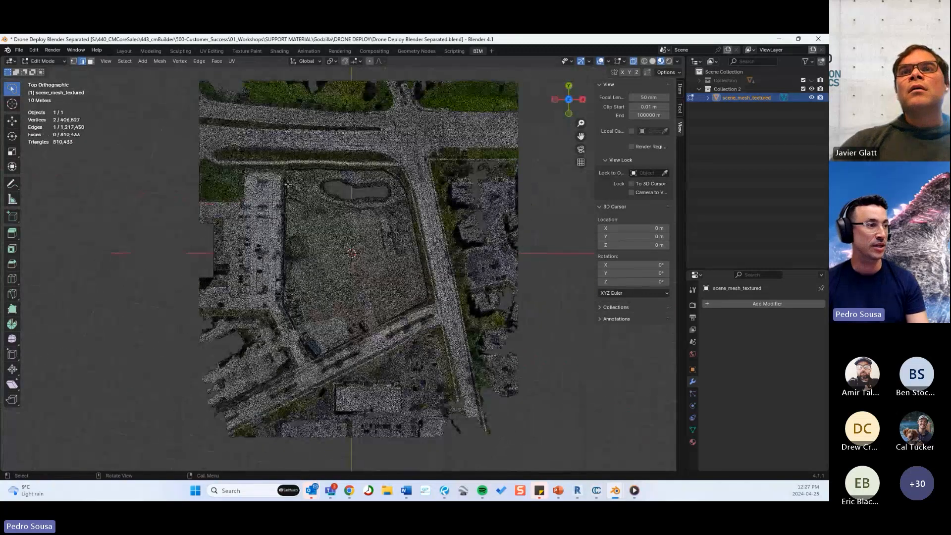
key("g")
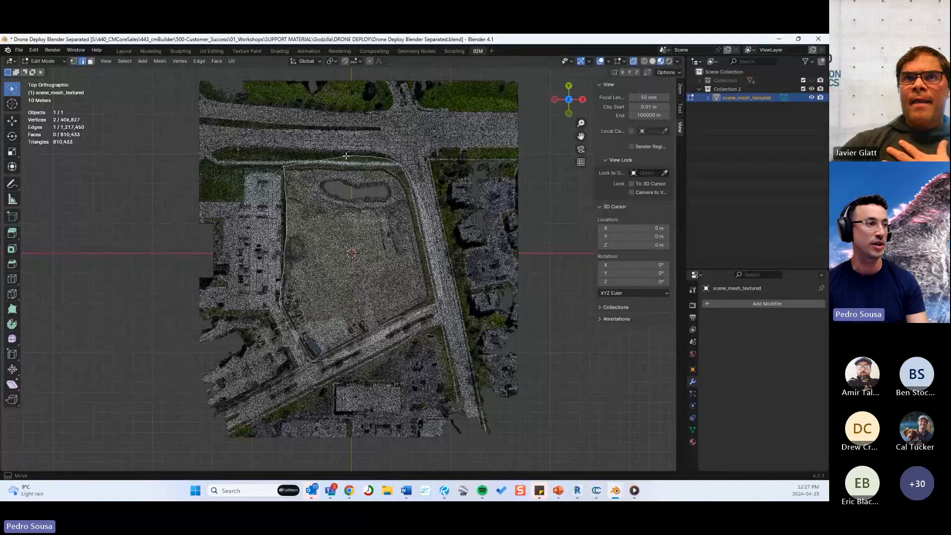
left_click_drag(345, 156, 284, 165)
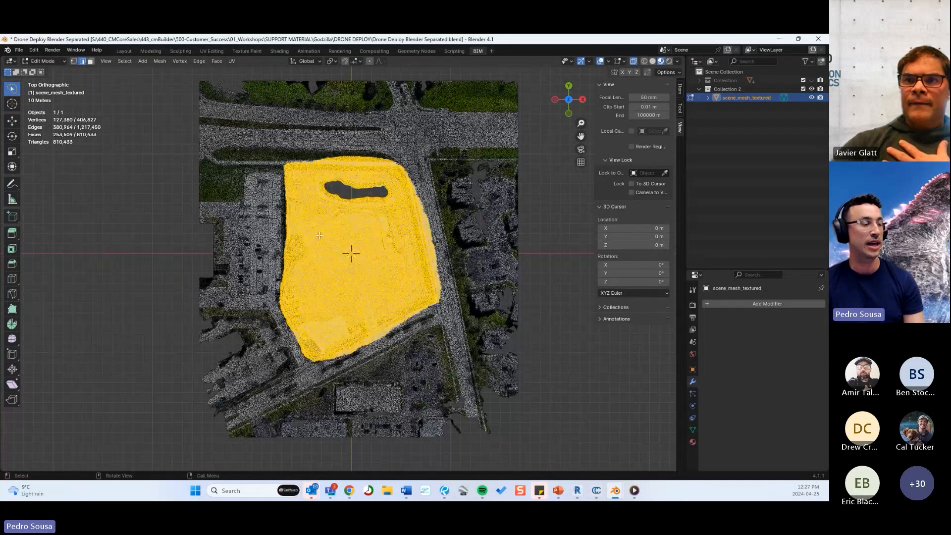
Step: Try to separate the selected construction area from the site mesh by selection
key("ctrl+e")
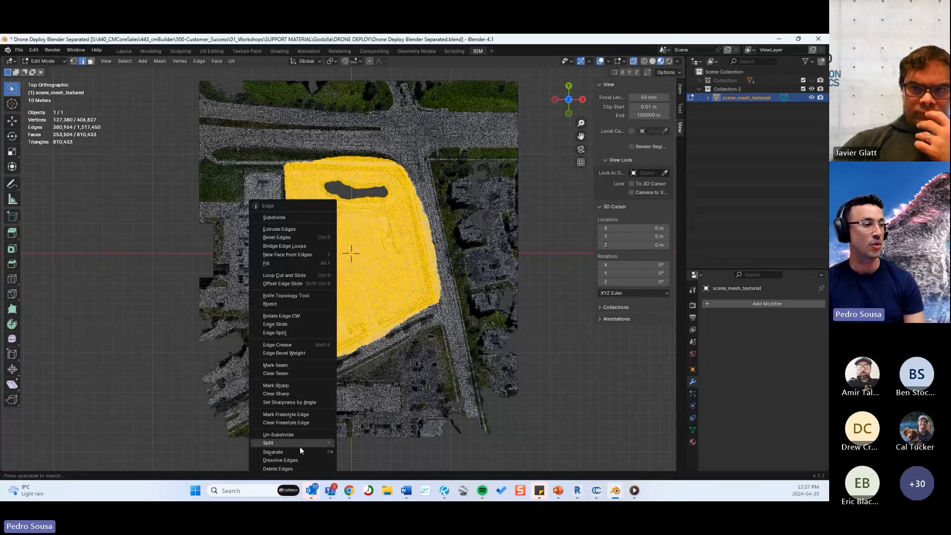
mouse_move(302, 452)
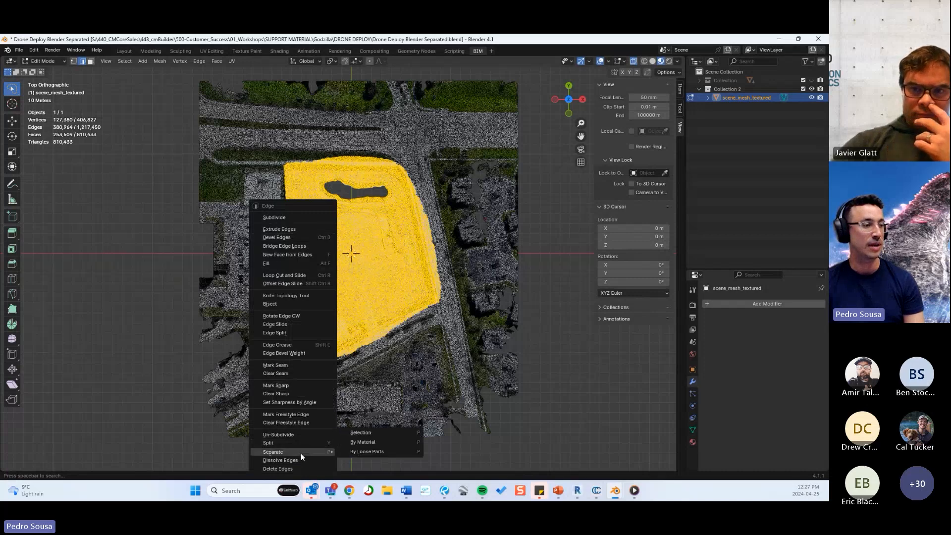
left_click(373, 431)
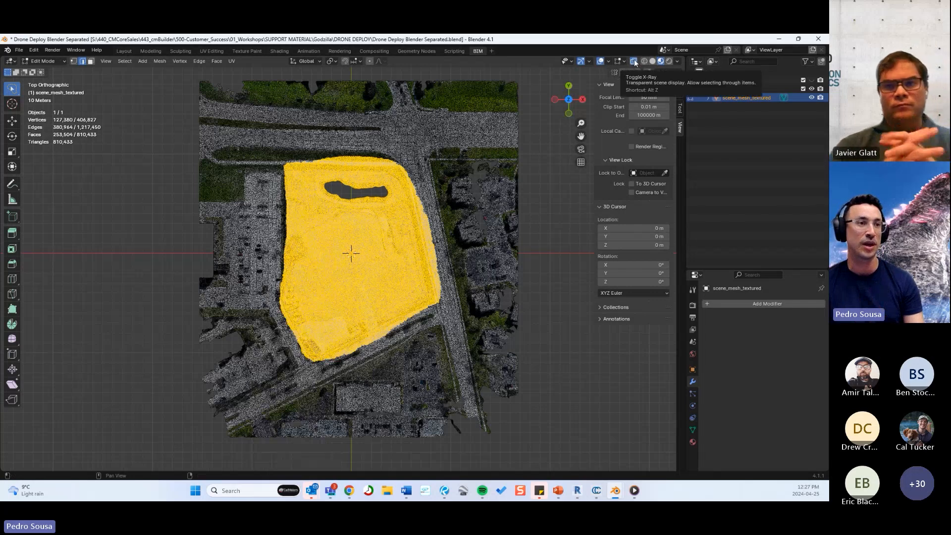
Step: Turn off X-ray, lasso-select the road and buildings east of the construction area, and inspect which edges are selected
left_click(661, 61)
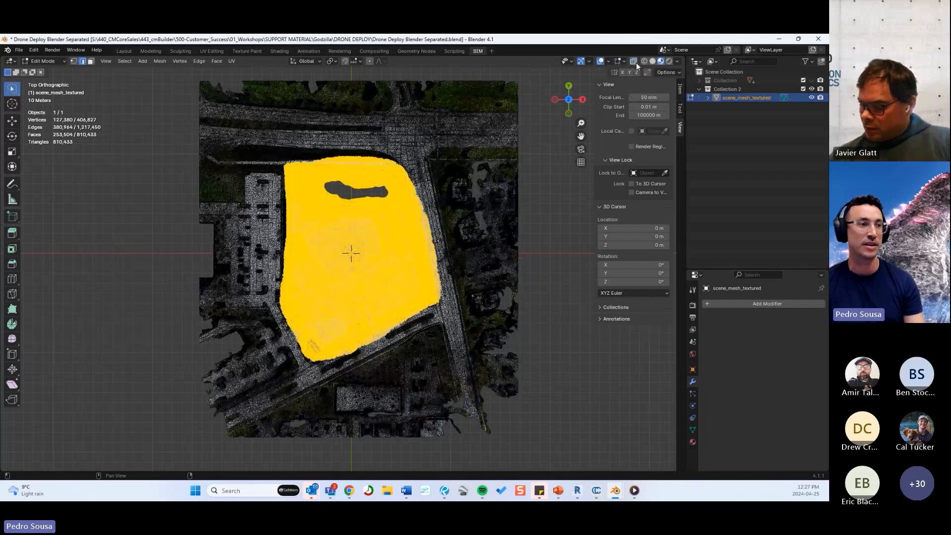
left_click_drag(525, 280, 553, 324)
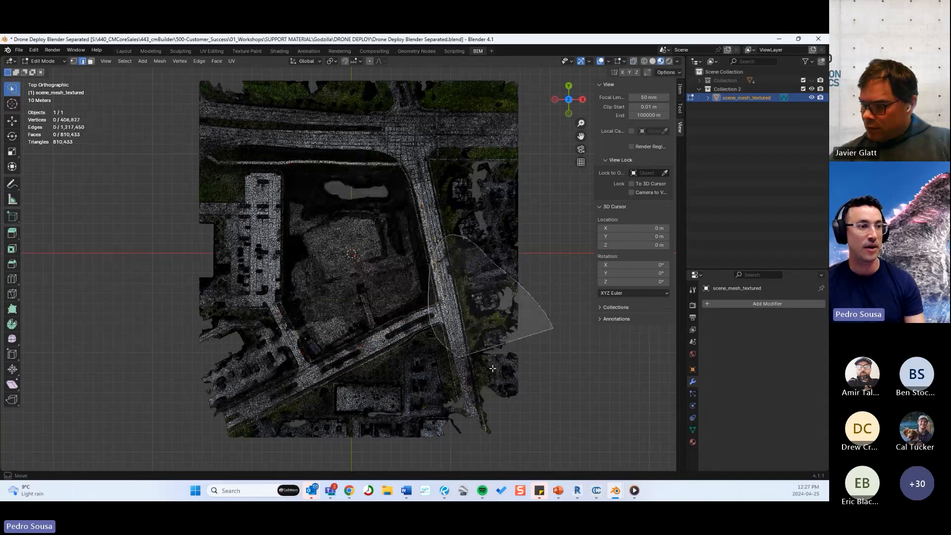
scroll(513, 315, "up", 5)
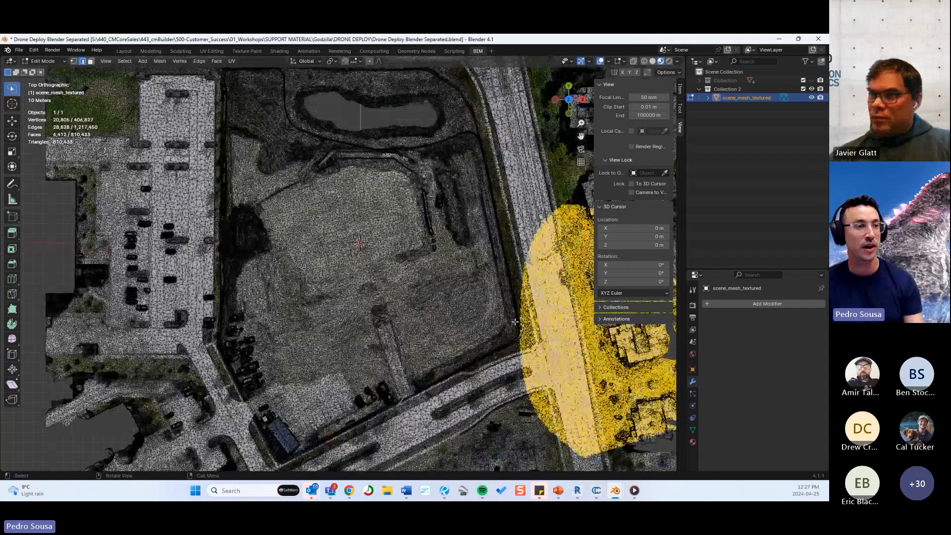
middle_click_drag(515, 322, 343, 285, "shift")
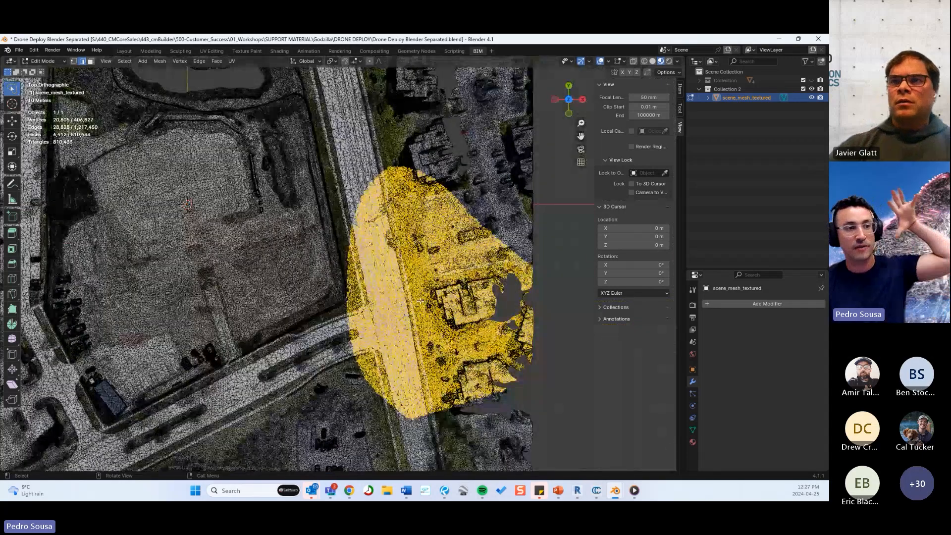
scroll(343, 277, "up", 4)
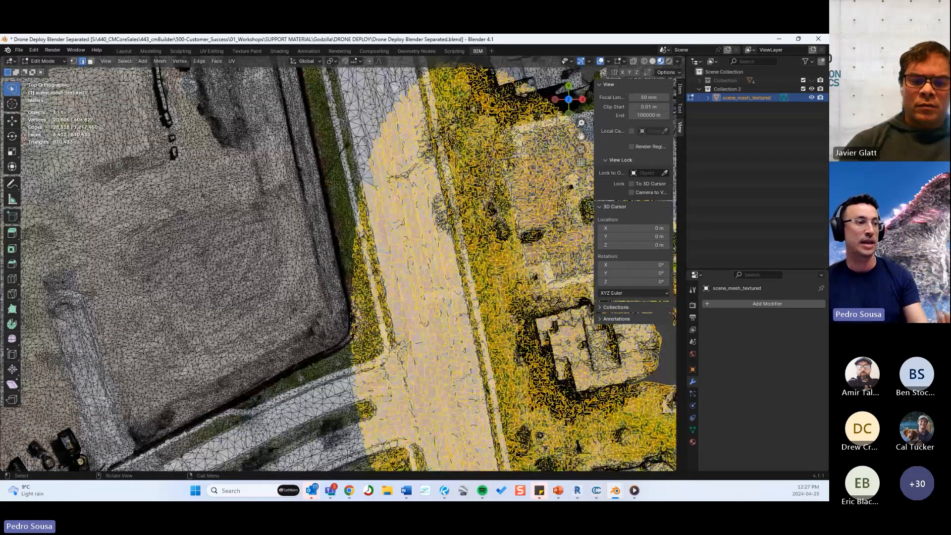
scroll(375, 285, "down", 10)
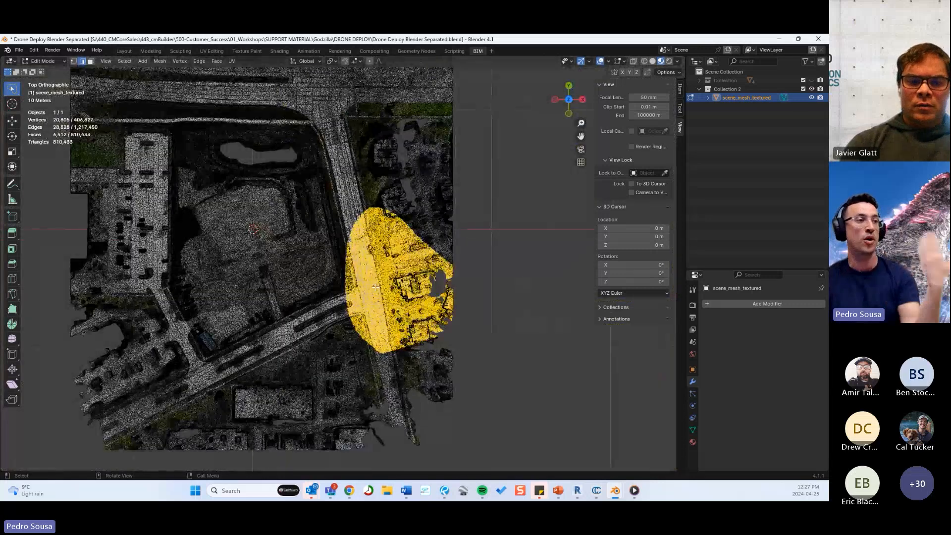
scroll(344, 278, "up", 4)
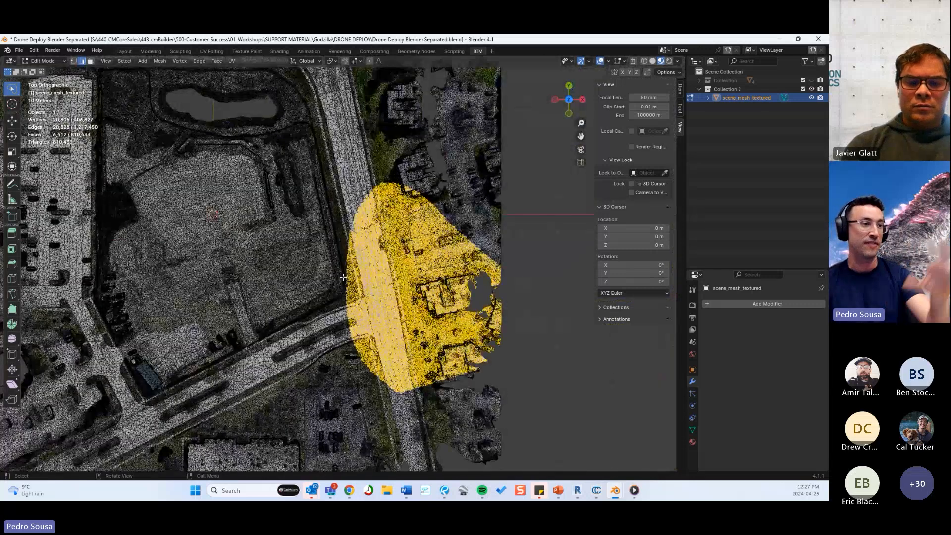
Step: Inspect the construction area's mesh in Solid shading, and return the viewport to Material Preview with X-ray on
middle_click_drag(343, 278, 461, 295, "shift")
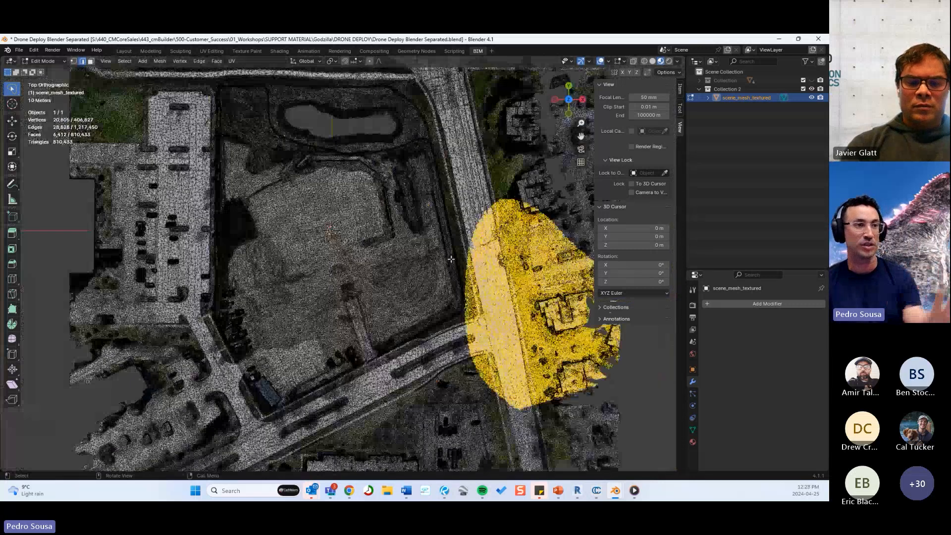
left_click(655, 61)
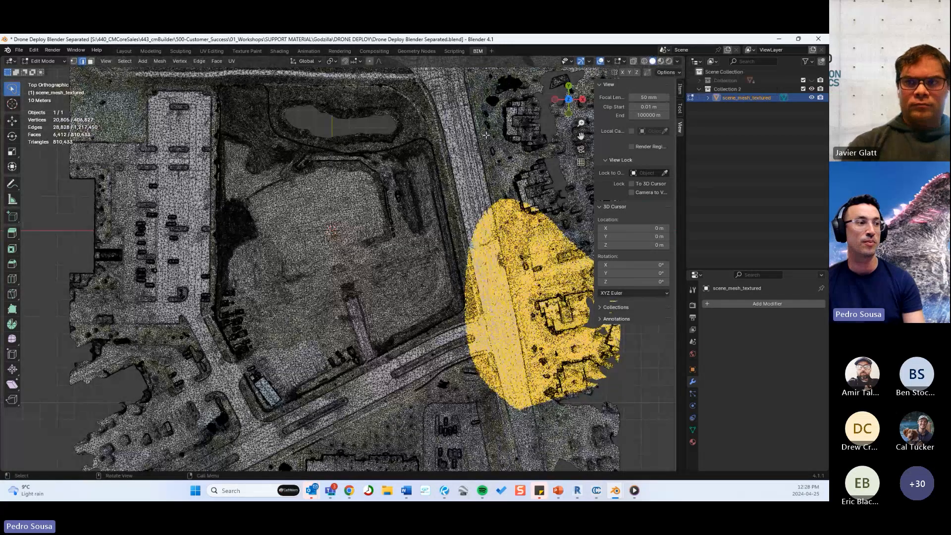
scroll(315, 229, "up", 5)
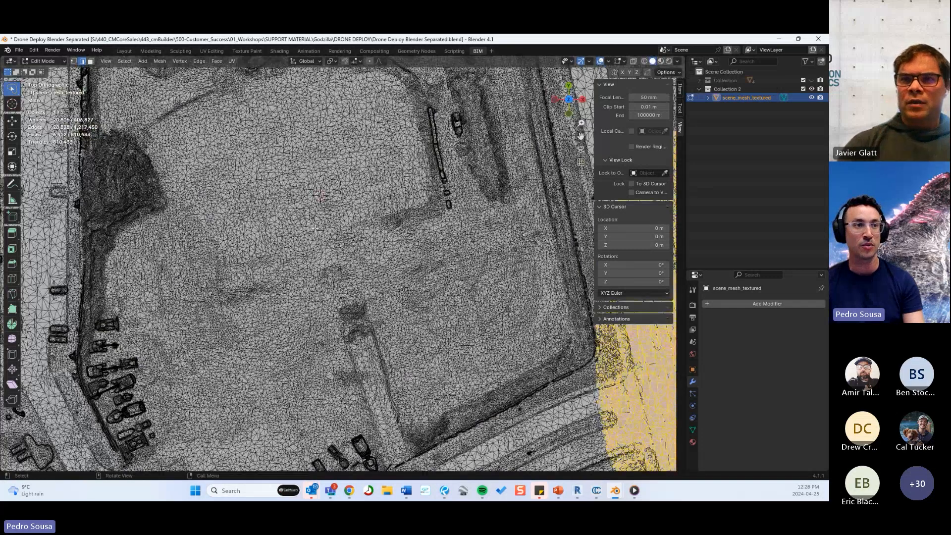
scroll(315, 229, "down", 5)
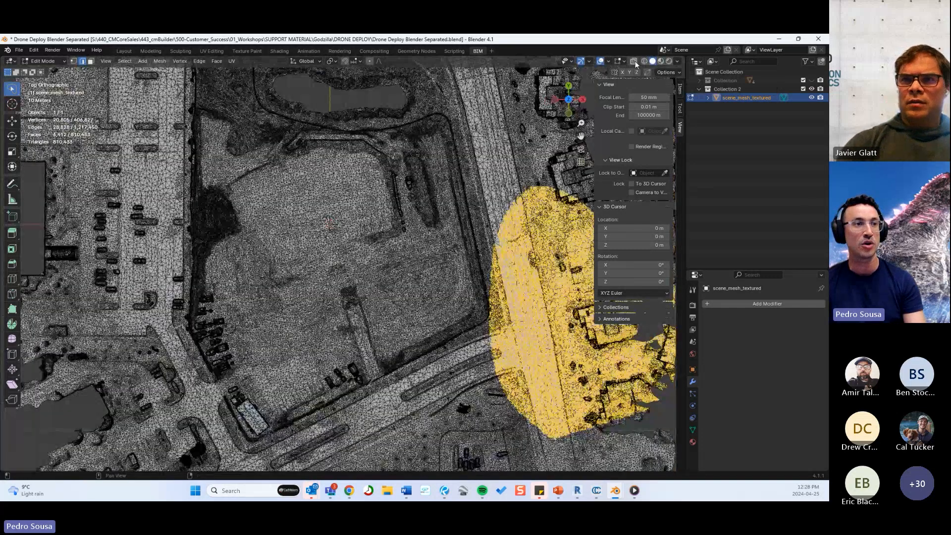
left_click(660, 61)
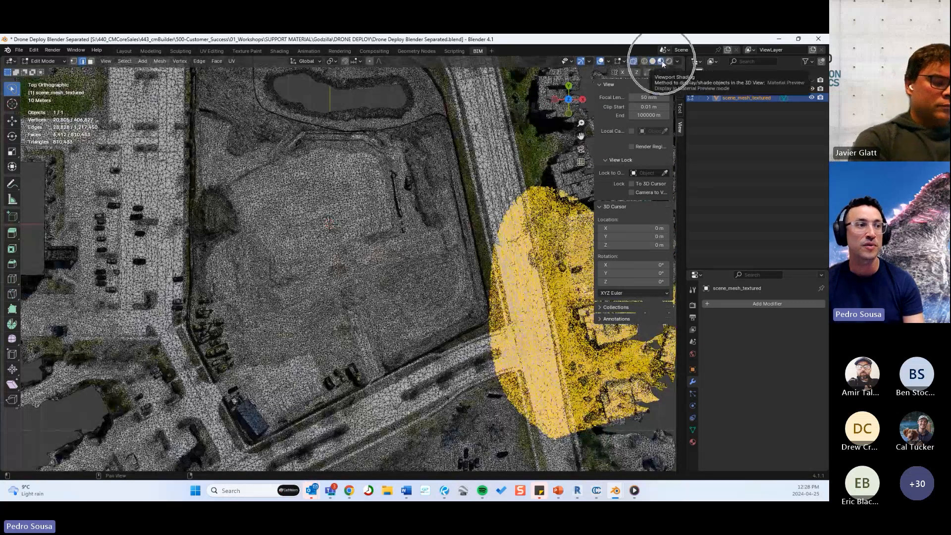
scroll(482, 236, "down", 3)
scroll(482, 237, "down", 1)
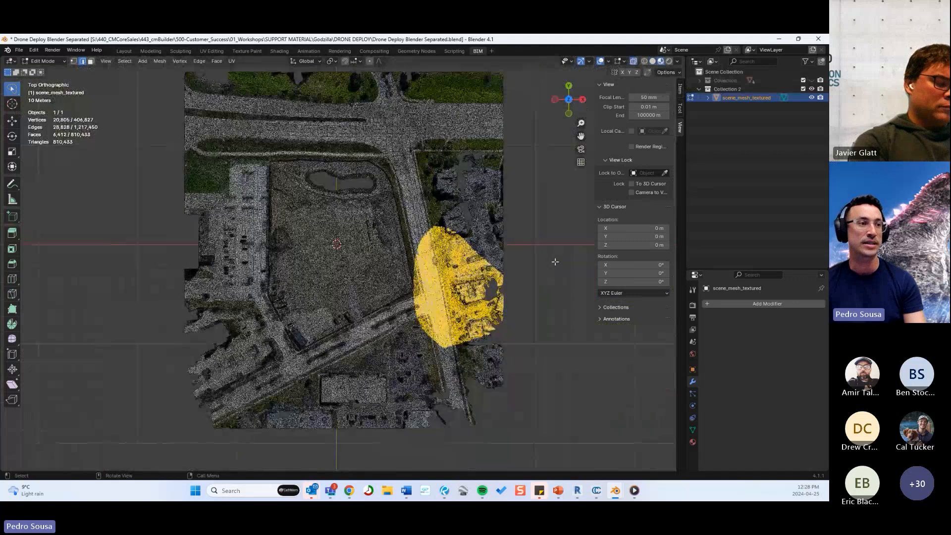
Step: Clear the current selection and lasso-select the whole construction area, including the pond, along its surrounding roads
key("alt+a")
scroll(352, 183, "up", 1)
middle_click_drag(351, 182, 423, 209, "shift")
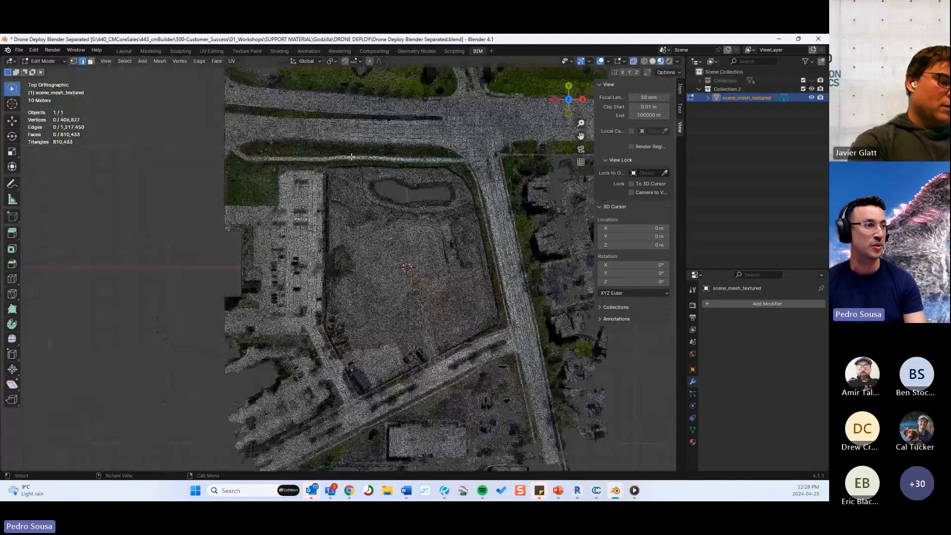
mouse_move(325, 161)
left_mouse_down()
mouse_move(325, 319)
mouse_move(356, 395)
mouse_move(505, 327)
mouse_move(489, 233)
mouse_move(386, 159)
mouse_move(325, 161)
left_mouse_up()
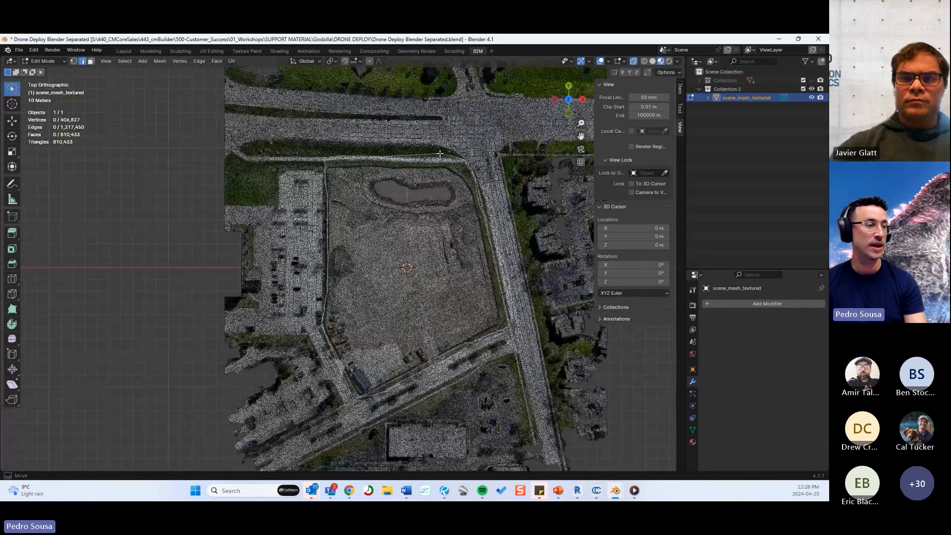
Step: Separate the selected construction area from the site mesh by selection and return to Object Mode
right_click(419, 245)
mouse_move(394, 453)
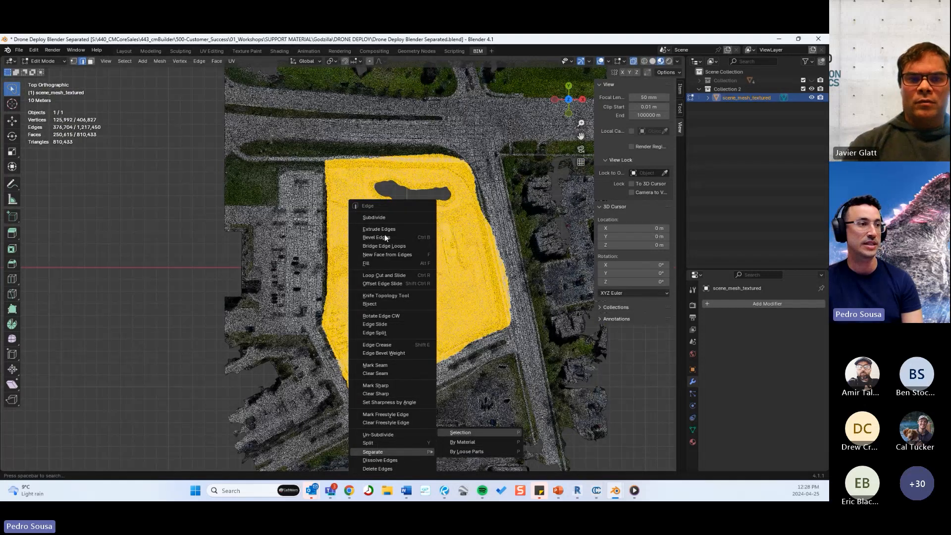
key("Return")
left_click(753, 99)
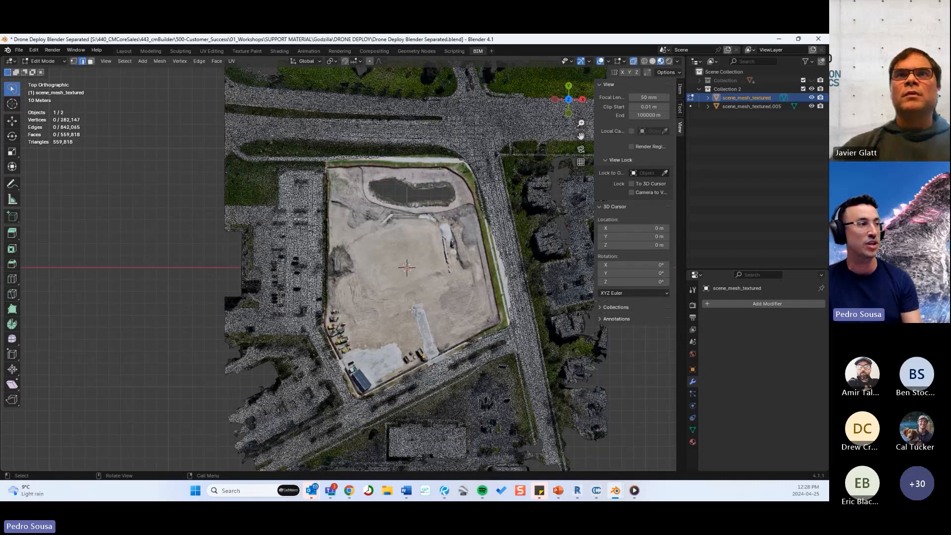
left_click(43, 60)
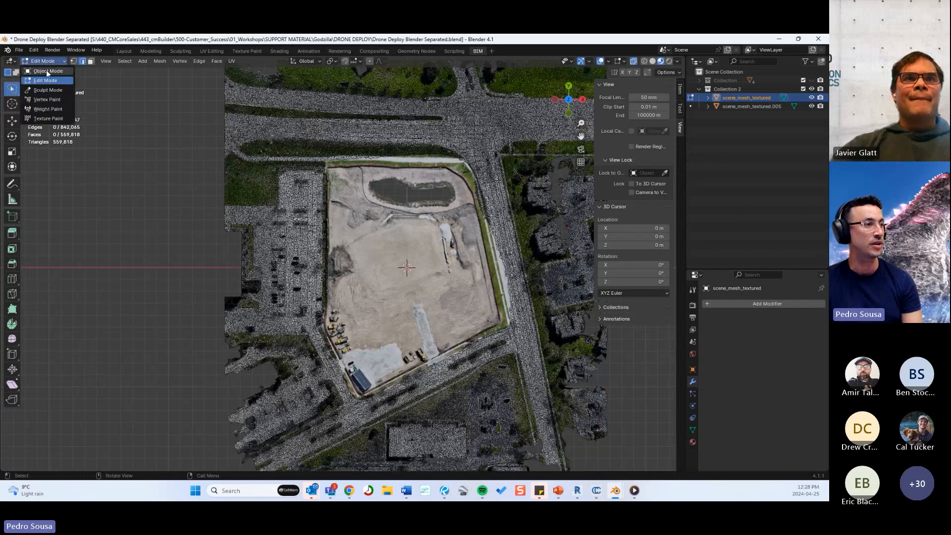
left_click(47, 71)
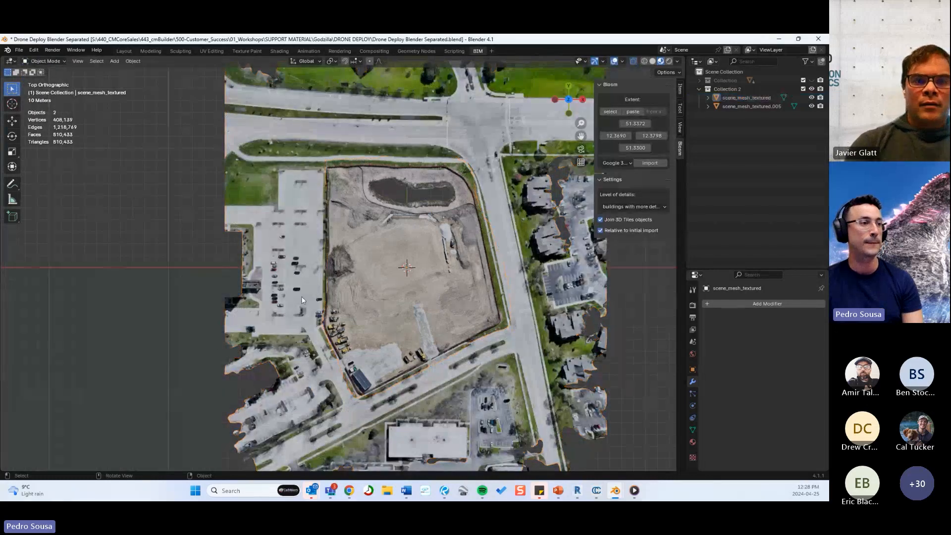
Step: Check the separation by hiding and showing scene_mesh_textured and scene_mesh_textured.005 one at a time from an angled view
middle_click_drag(301, 296, 324, 237)
left_click(745, 98)
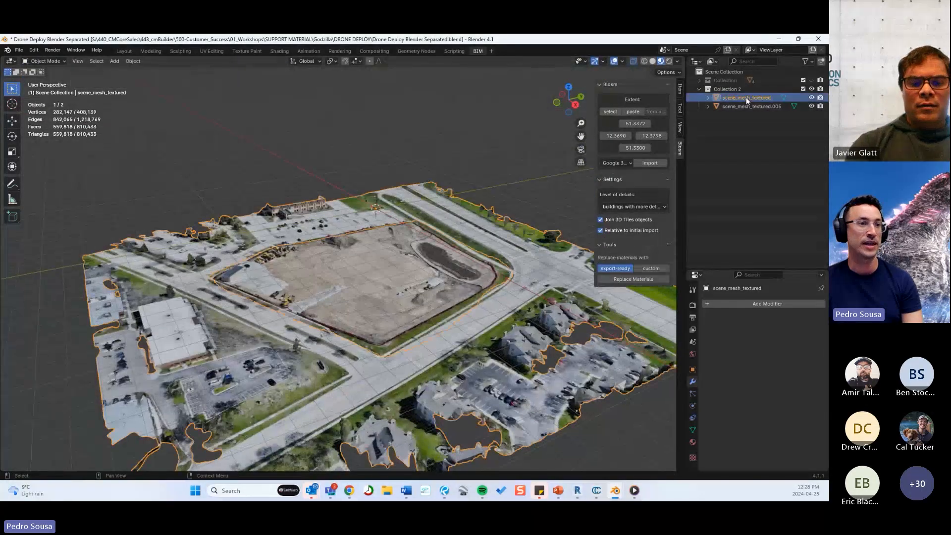
left_click(811, 98)
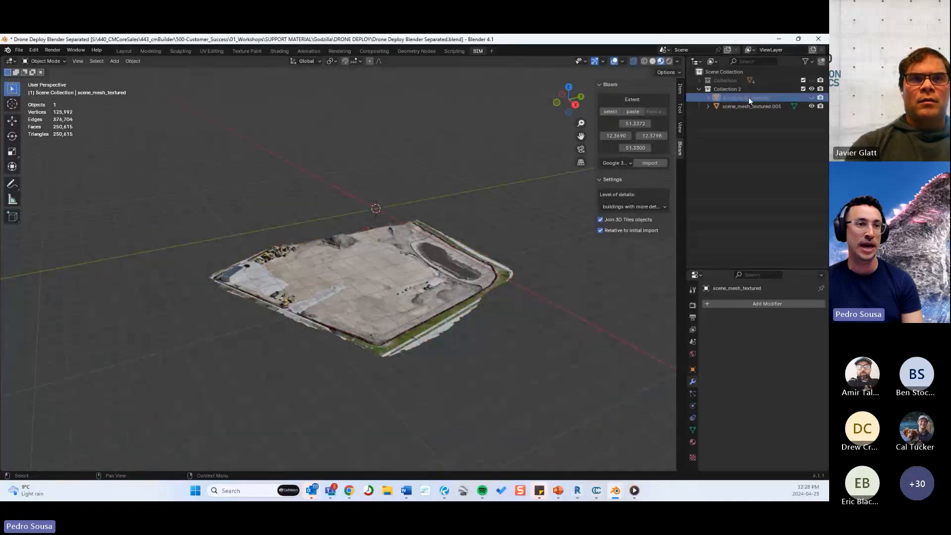
left_click(811, 98)
left_click(811, 106)
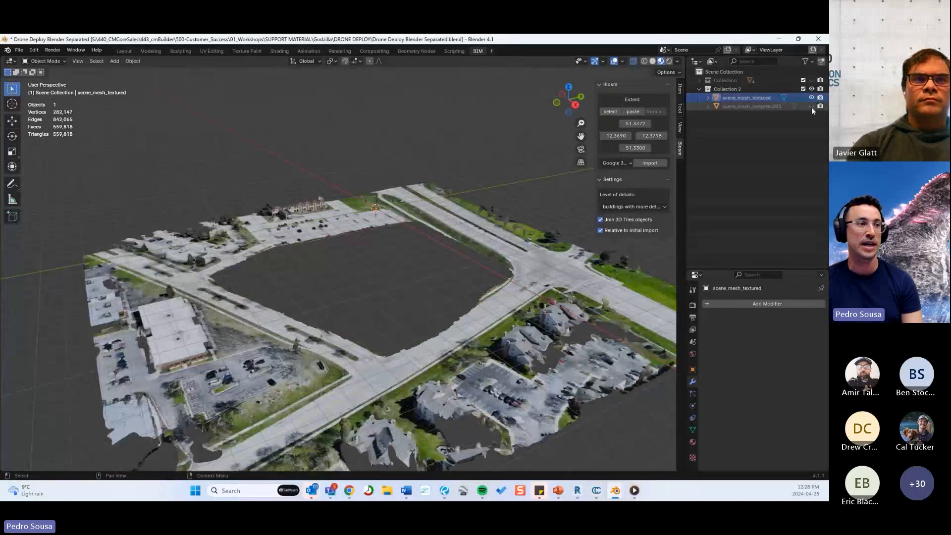
left_click(813, 106)
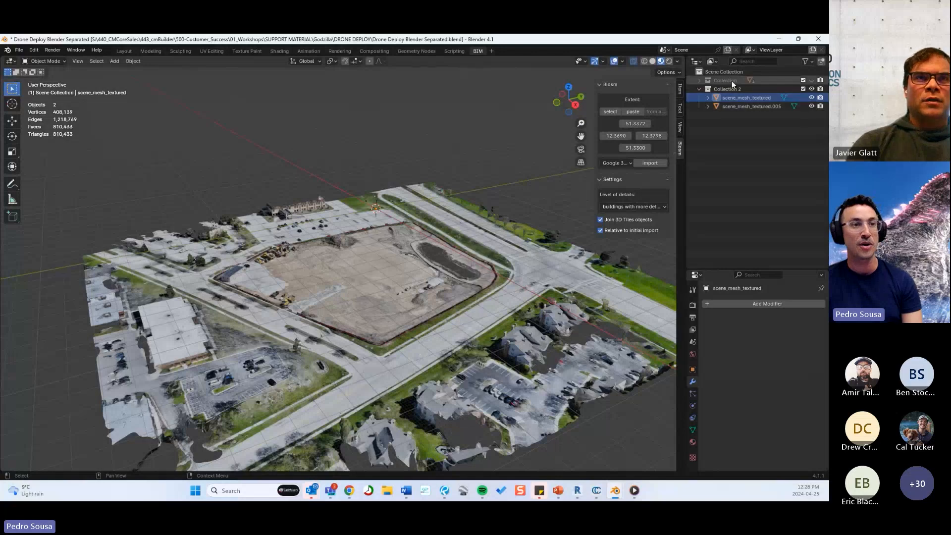
Step: Show the first collection with its previously separated meshes and hide Collection 2
left_click(699, 81)
left_click(811, 80)
left_click(811, 123)
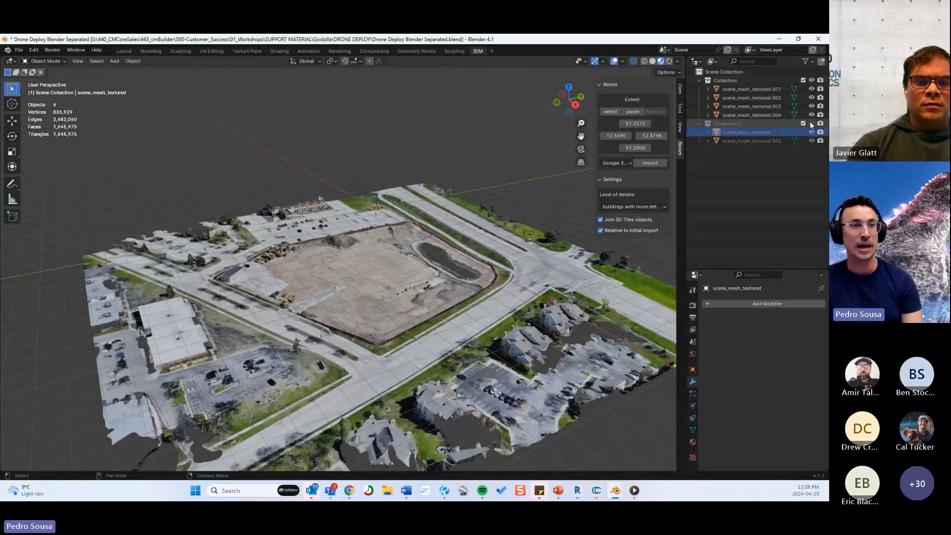
left_click(699, 124)
middle_click_drag(480, 217, 465, 237)
Step: Hide scene_mesh_textured.002 and .003, keeping only the roads (.001) and the construction site (.004) visible
left_click(752, 88)
left_click(811, 88)
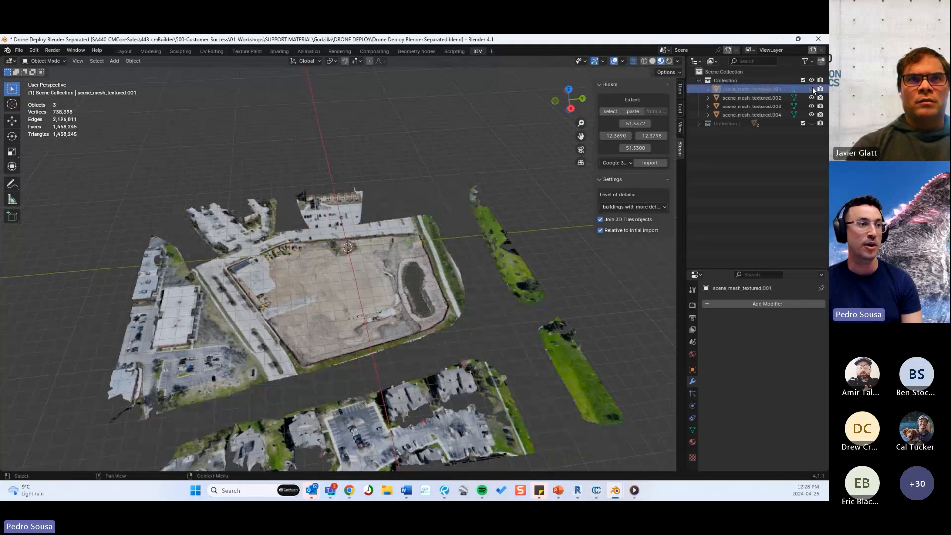
left_click(812, 89)
left_click(810, 89)
left_click(811, 97)
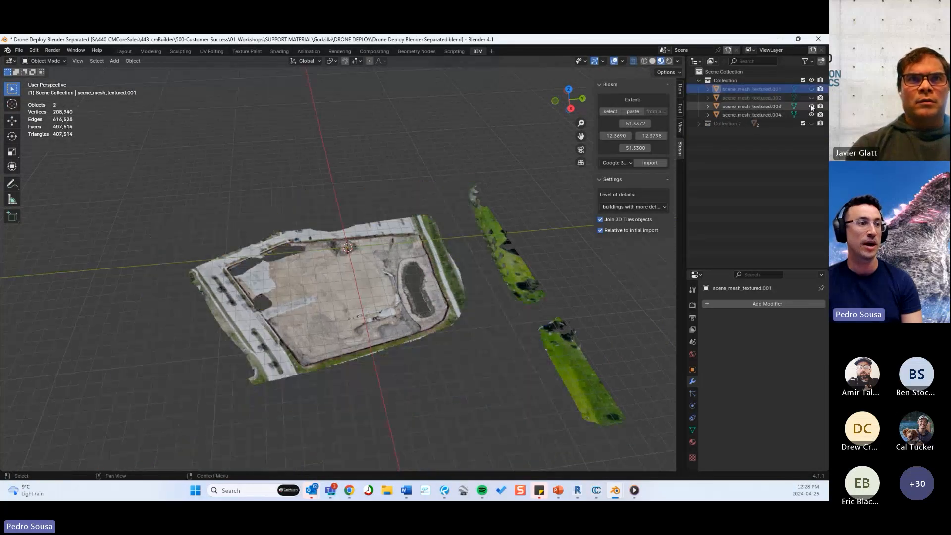
left_click(811, 106)
left_click(812, 89)
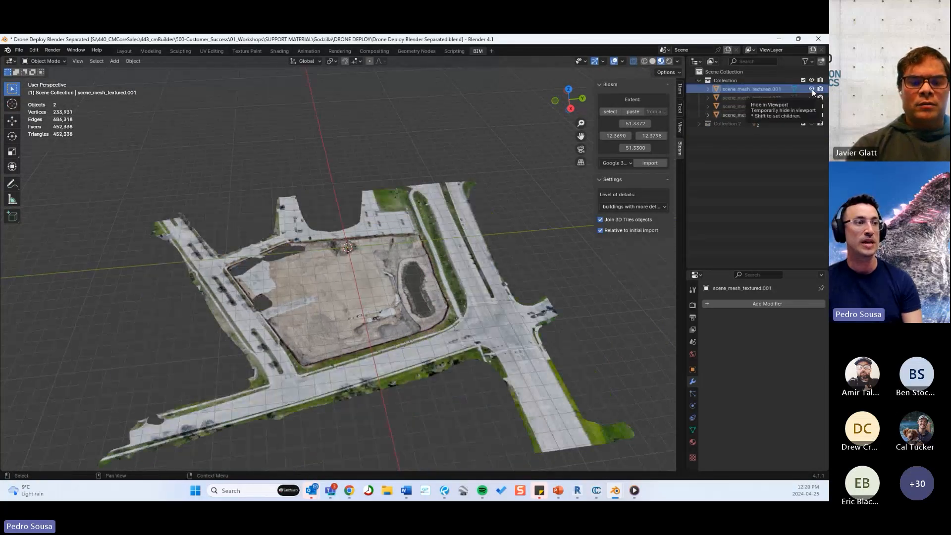
mouse_move(435, 292)
middle_mouse_down()
mouse_move(467, 275)
mouse_move(440, 264)
mouse_move(427, 277)
middle_mouse_up()
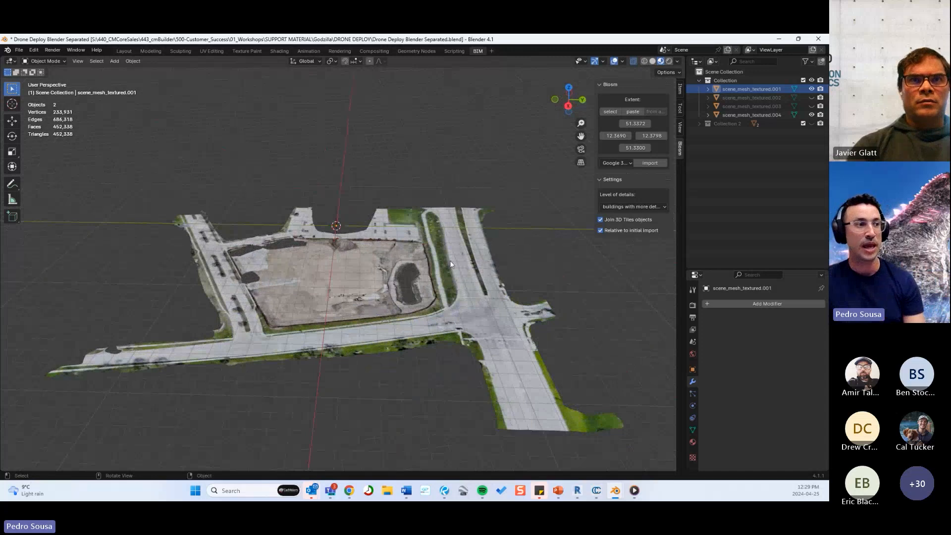
middle_click_drag(450, 260, 492, 251)
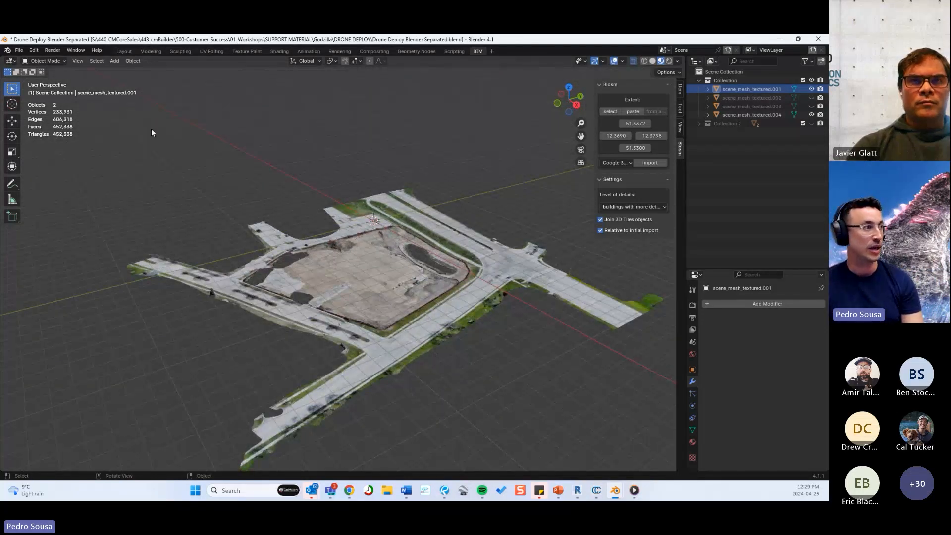
left_click(22, 50)
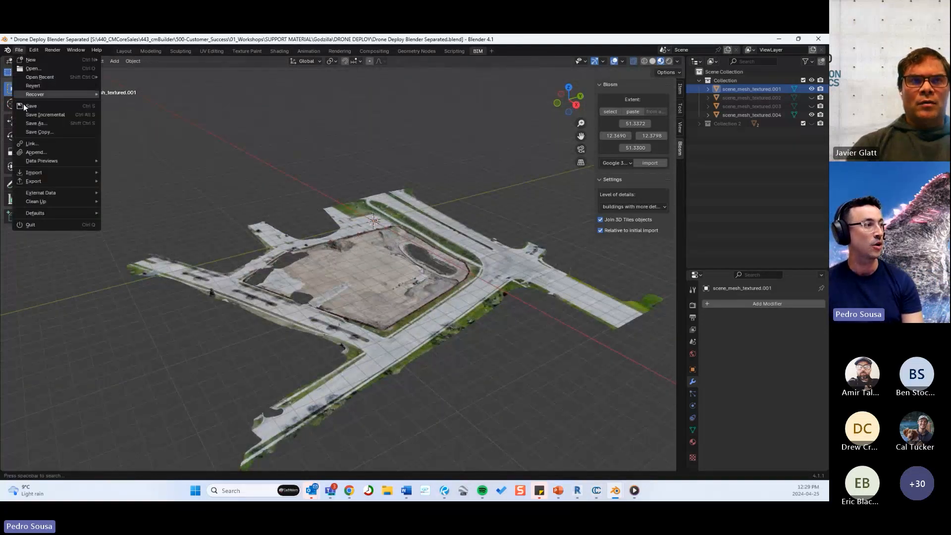
mouse_move(42, 181)
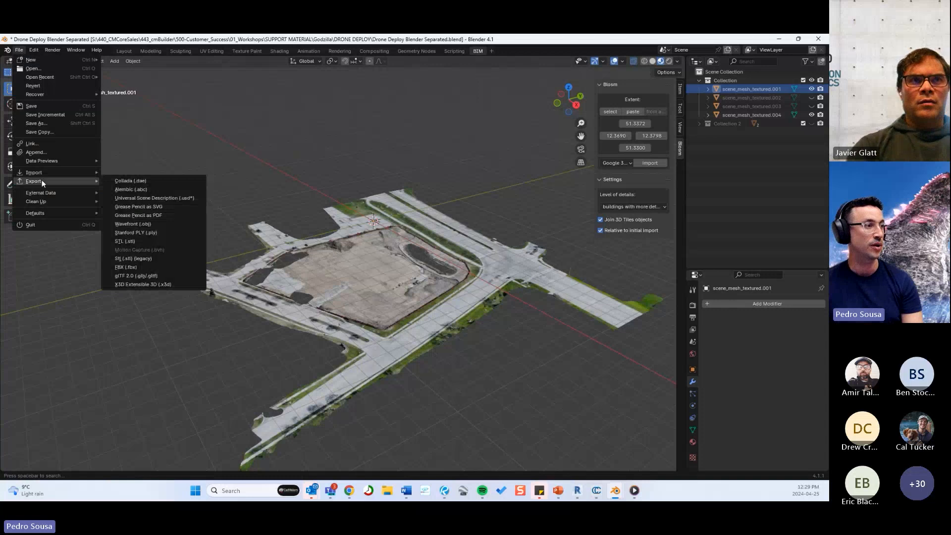
left_click(150, 275)
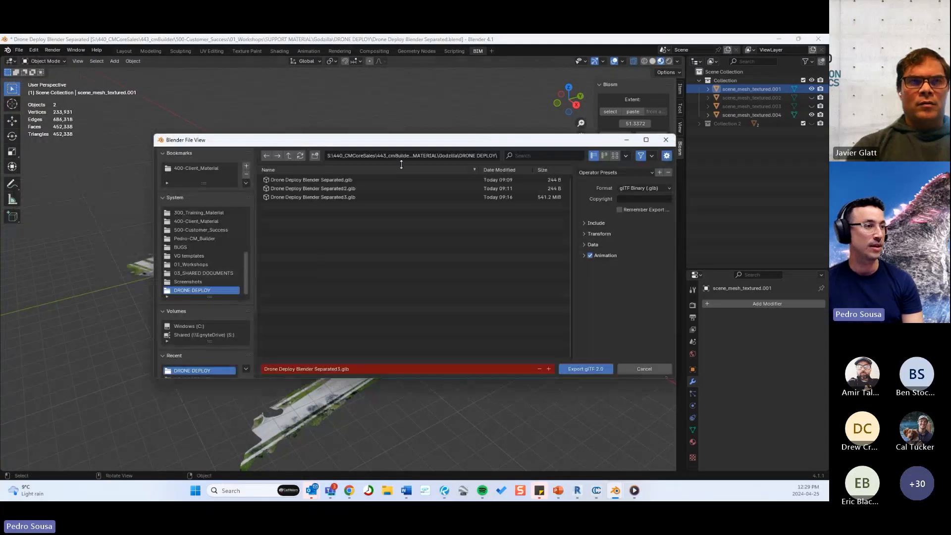
left_click(666, 141)
Step: Start a glTF 2.0 export and limit the included objects to Visible Objects
left_click(19, 50)
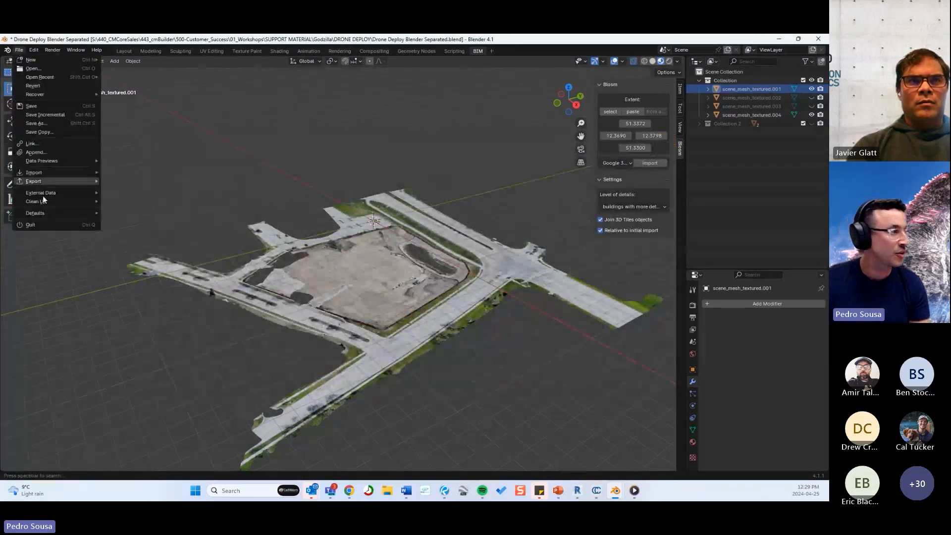
mouse_move(72, 181)
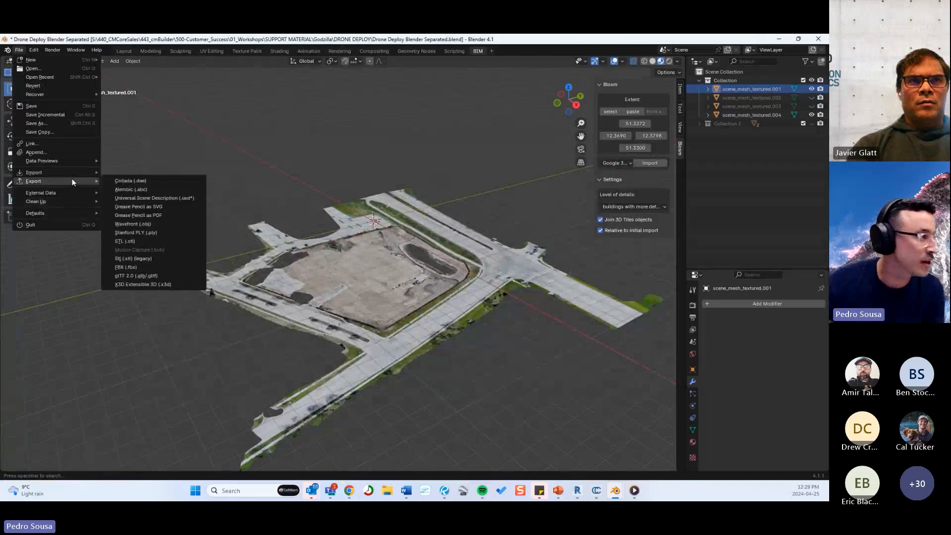
left_click(141, 278)
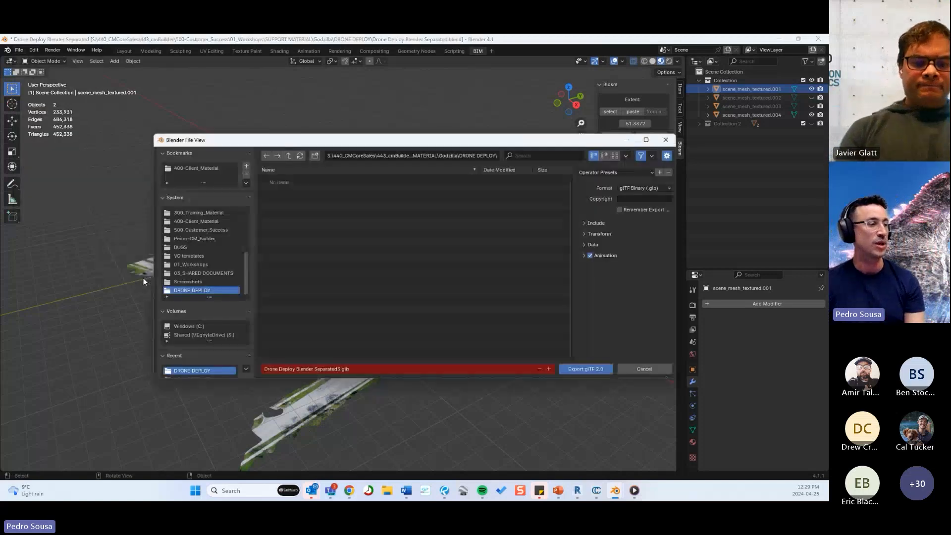
left_click_drag(401, 139, 286, 93)
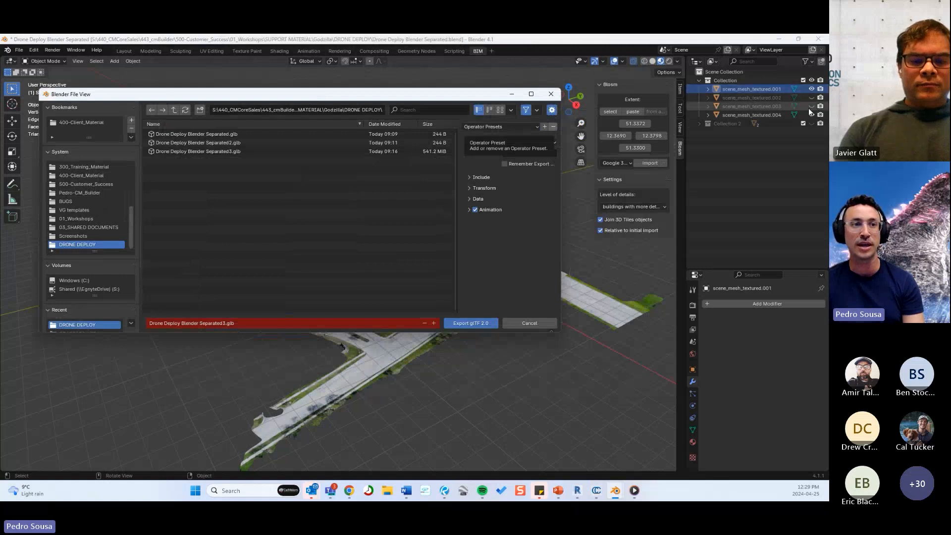
left_click(470, 177)
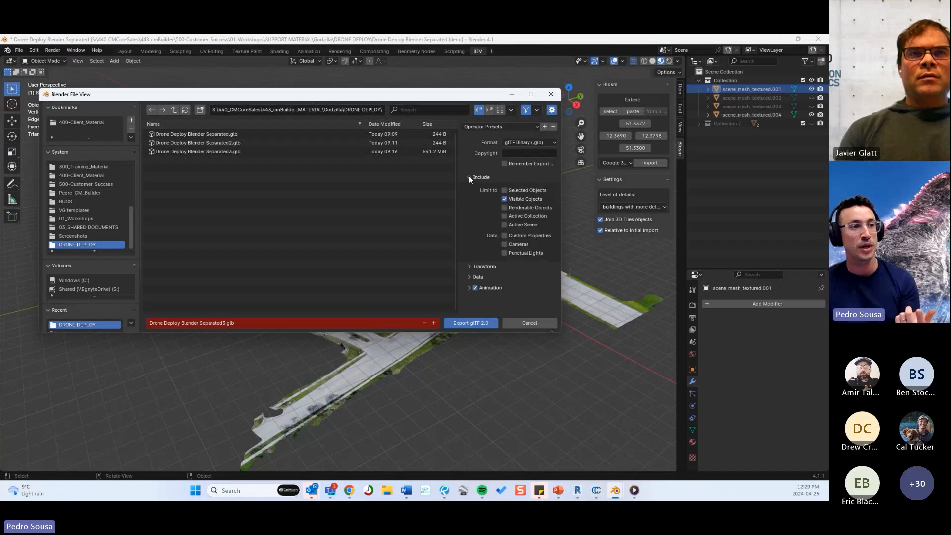
left_click(507, 201)
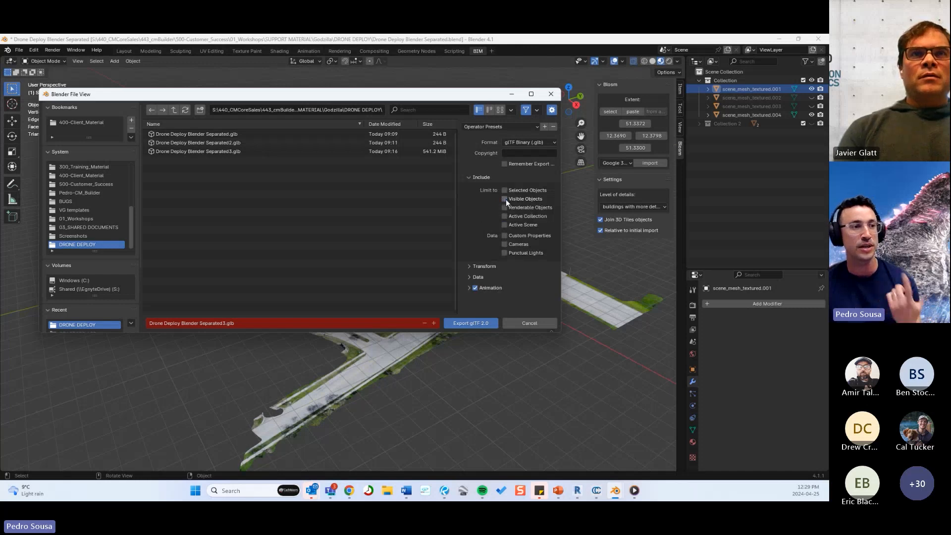
left_click(529, 191)
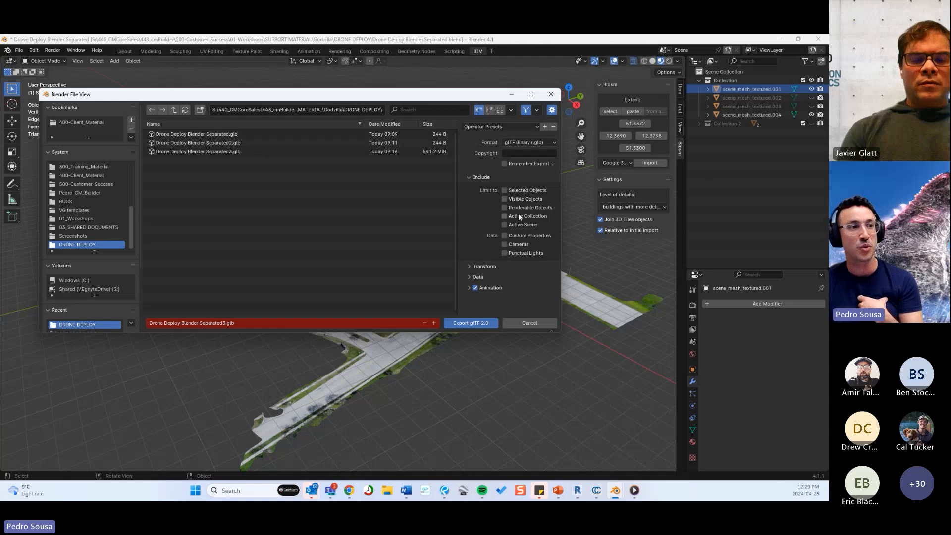
Step: Hide the roads mesh scene_mesh_textured.001 so the visible-objects export covers only the construction site mesh
left_click(811, 89)
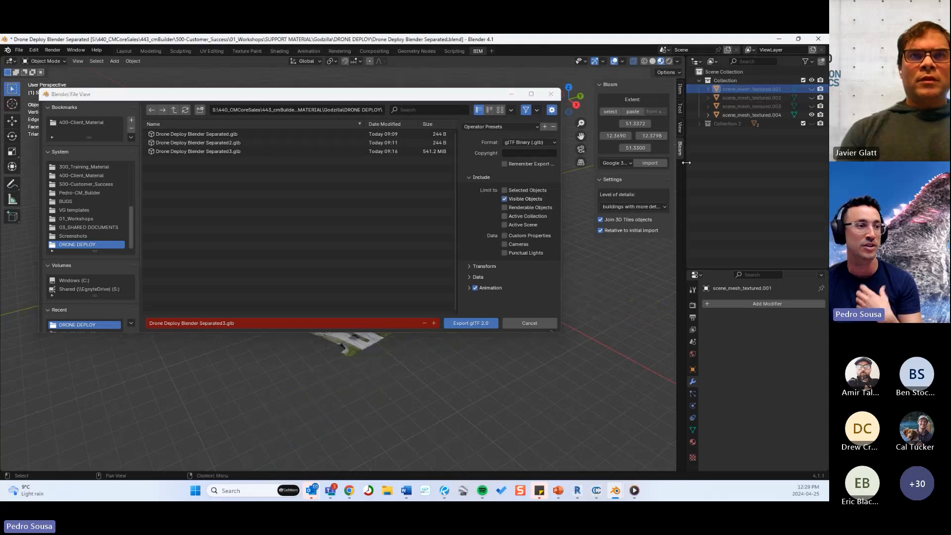
left_click_drag(474, 95, 491, 106)
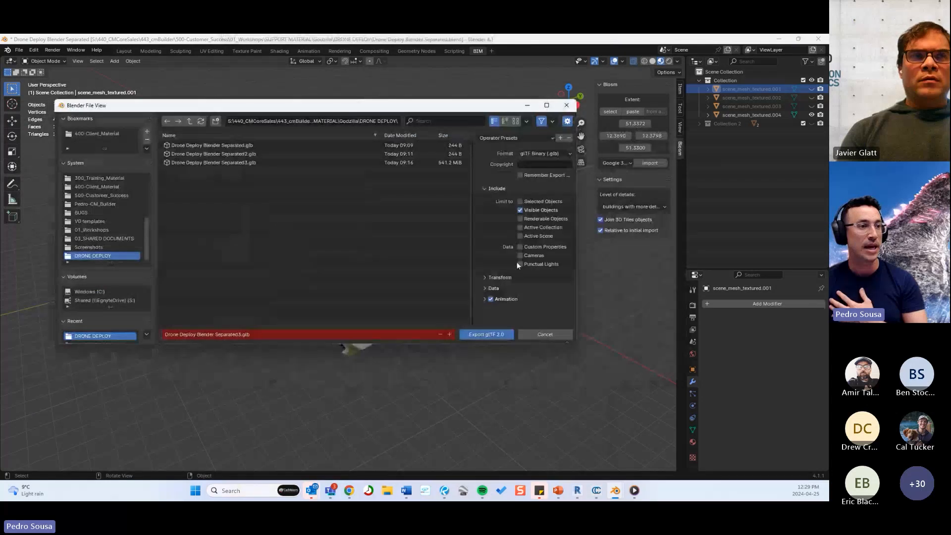
Step: Turn off +Y Up in the glTF export's transform options, cancel the export and look over the construction site mesh
left_click(484, 277)
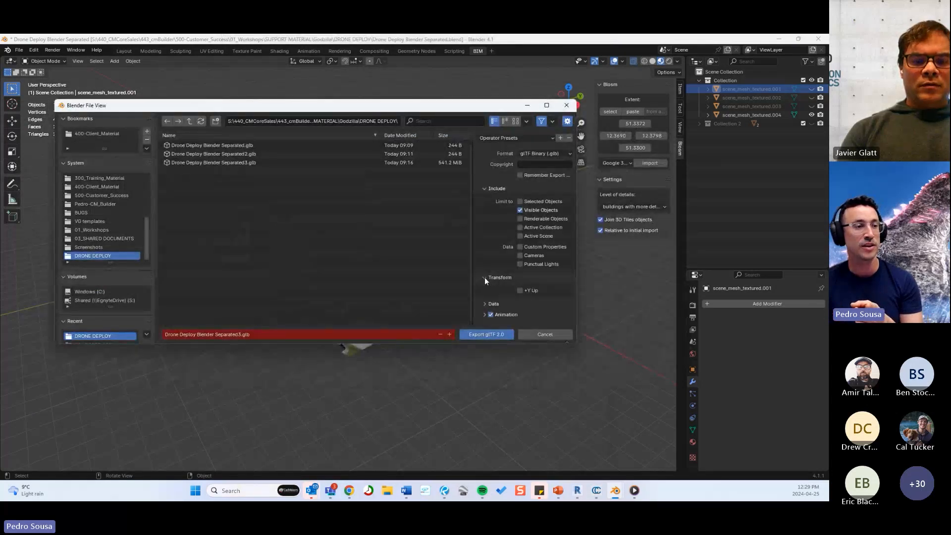
left_click(520, 291)
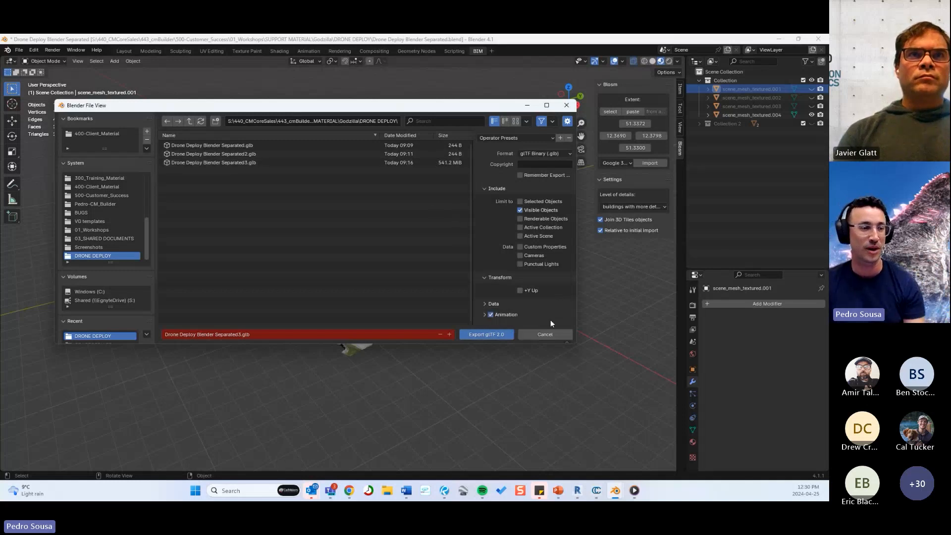
left_click(553, 332)
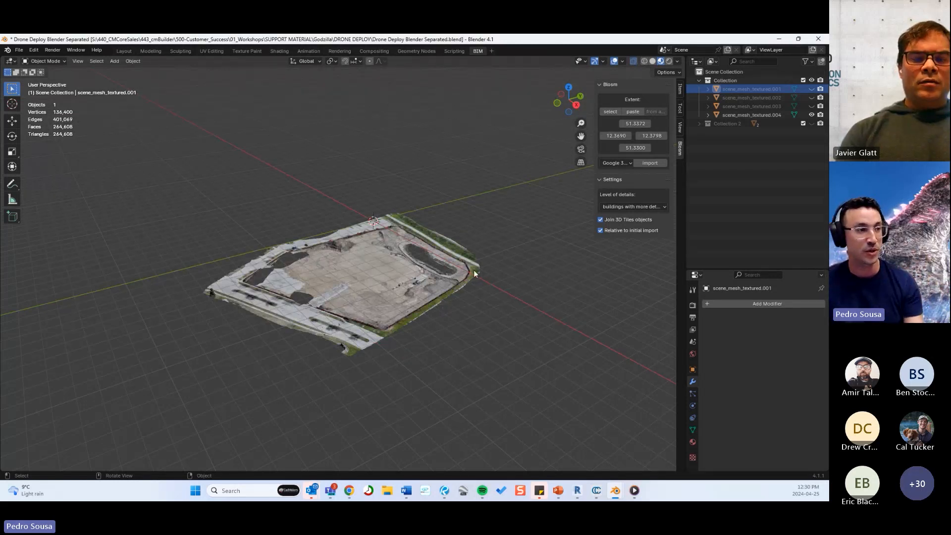
middle_click_drag(373, 251, 423, 265)
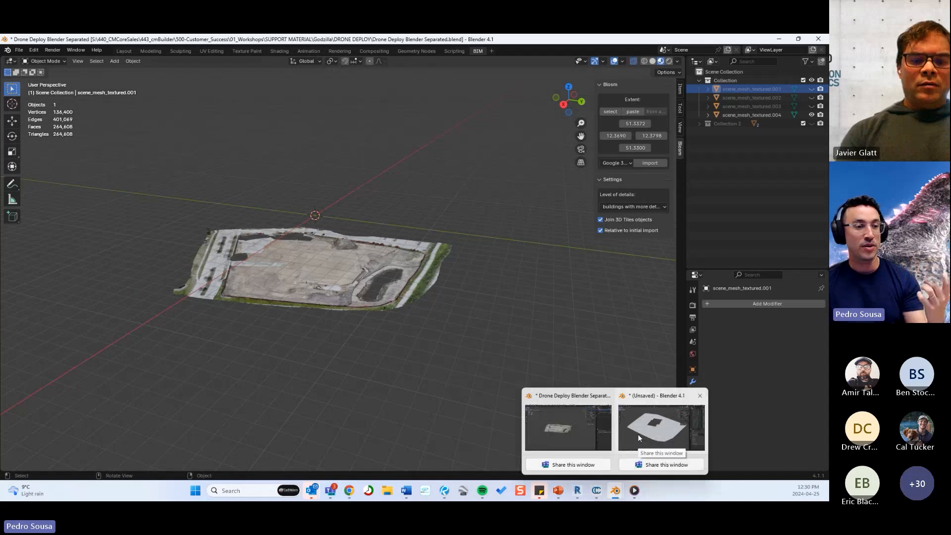
Step: View the topography model in Revit and switch to the unsaved Blender file that holds its imported surfaces
left_click(577, 491)
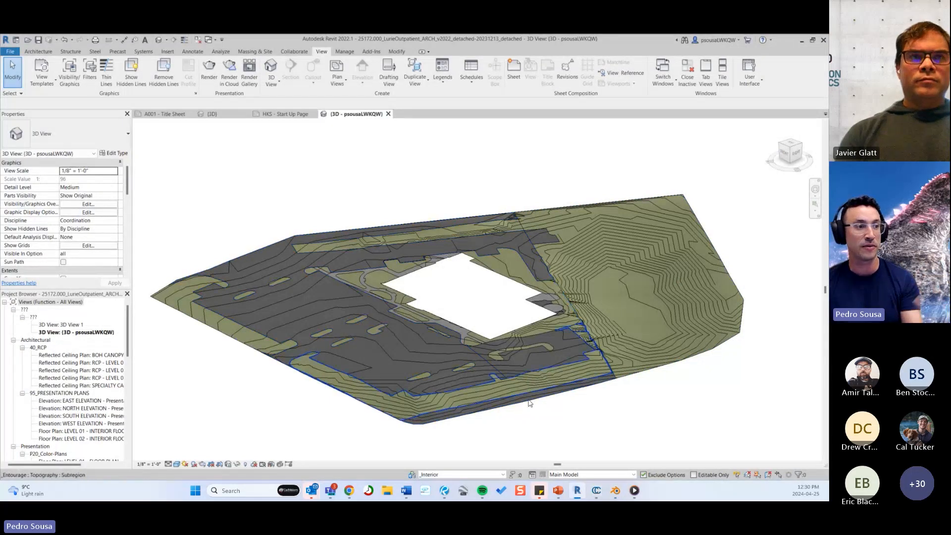
left_click(615, 491)
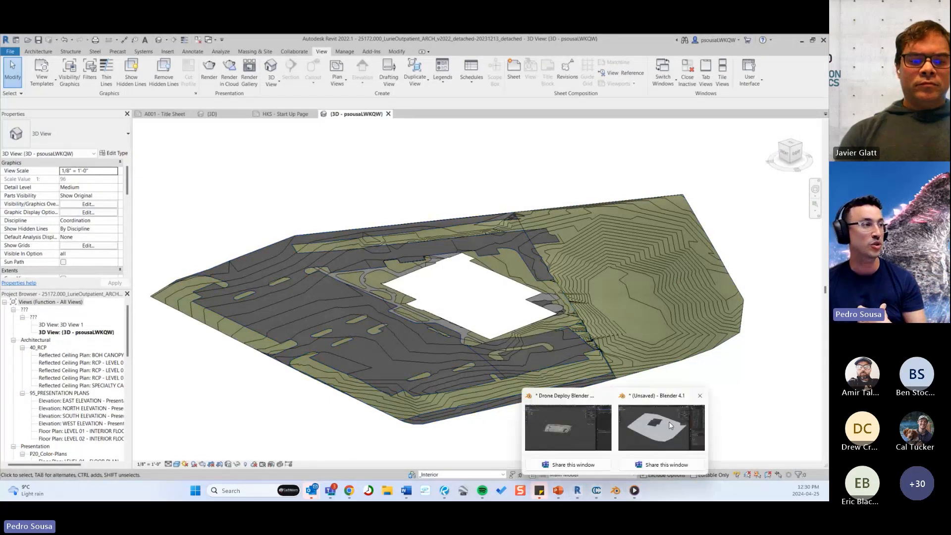
left_click(670, 425)
Step: Show Blender's FBX import option and inspect the imported Revit topography from several angles
left_click(18, 50)
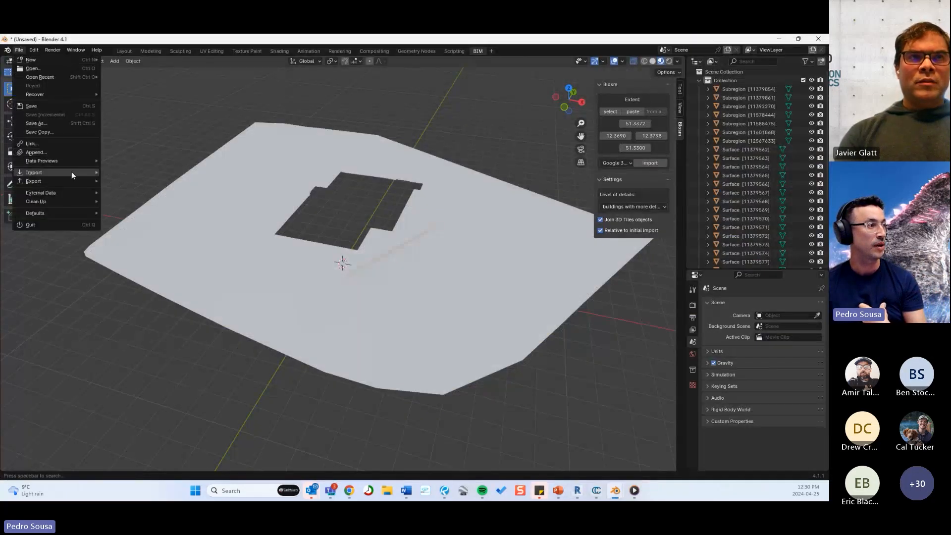
mouse_move(72, 171)
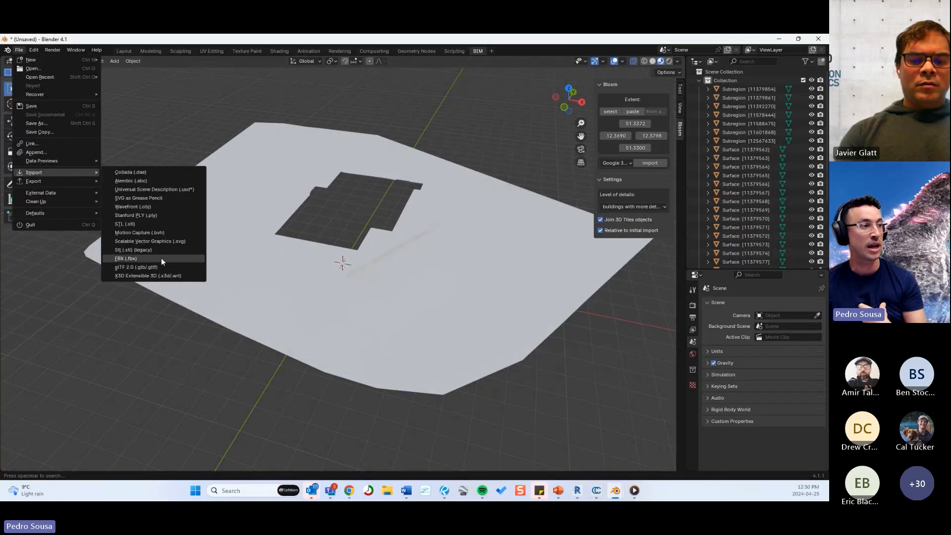
scroll(491, 176, "down", 4)
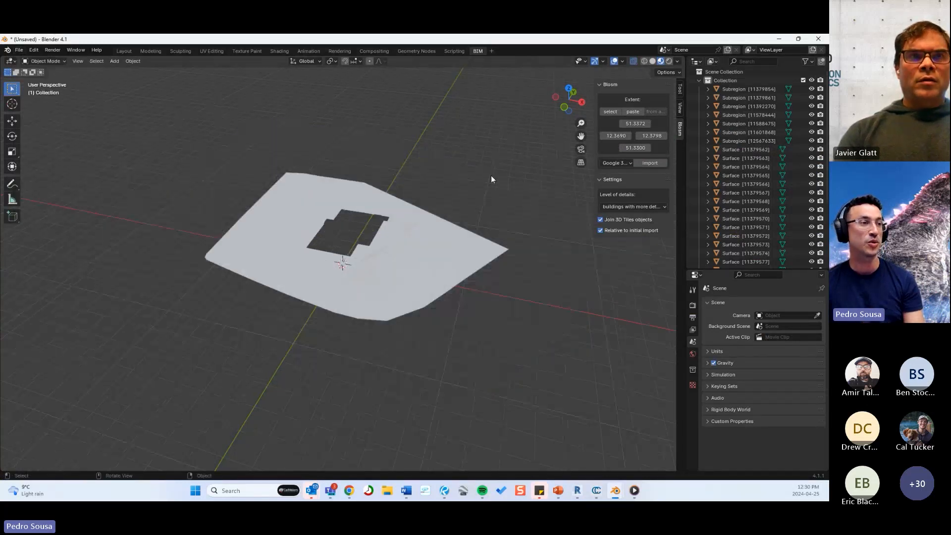
middle_click_drag(491, 175, 515, 149)
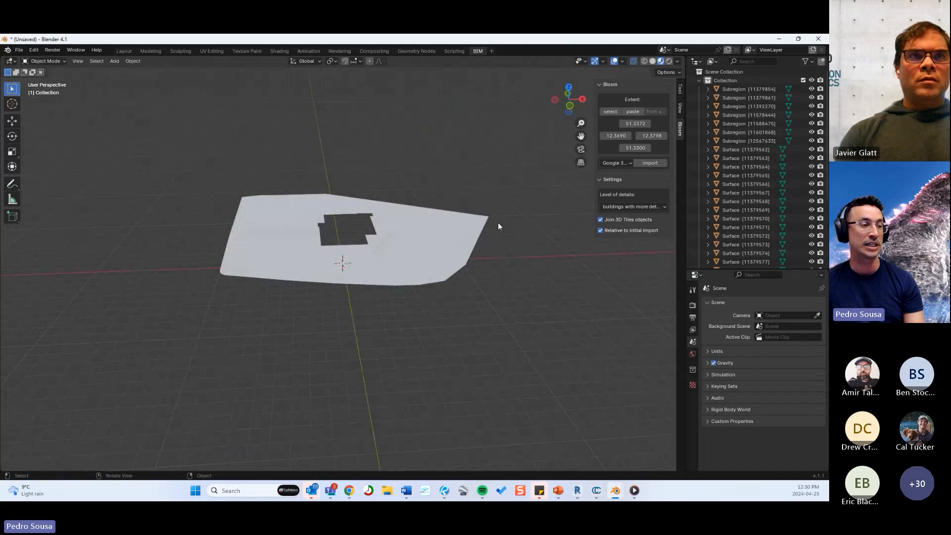
middle_click_drag(498, 226, 708, 84)
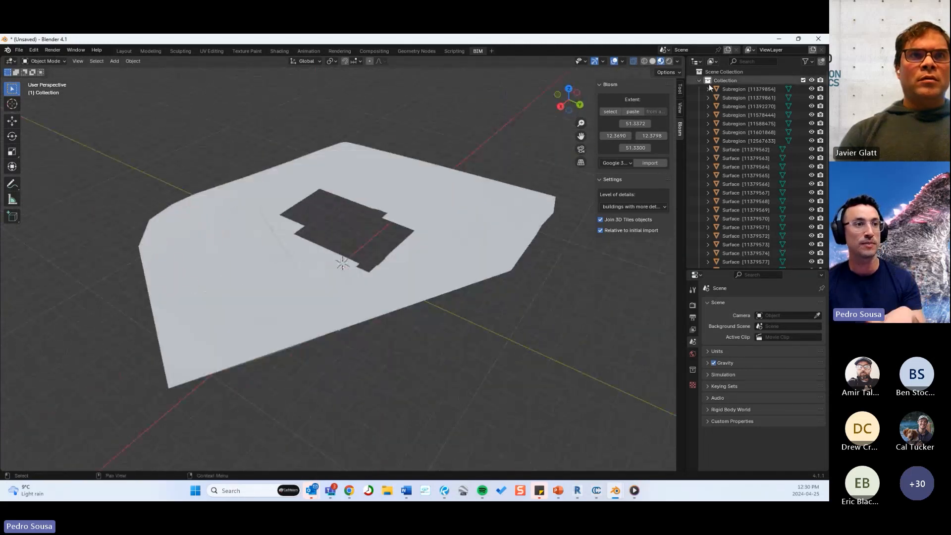
Step: Examine the imported topography in Rendered and Solid shading and return the viewport to Material Preview
left_click(669, 61)
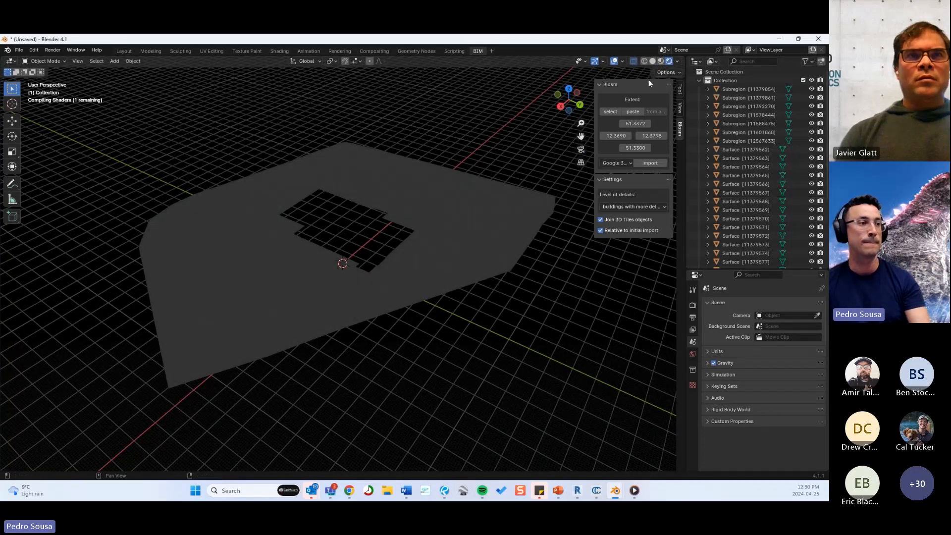
left_click(652, 61)
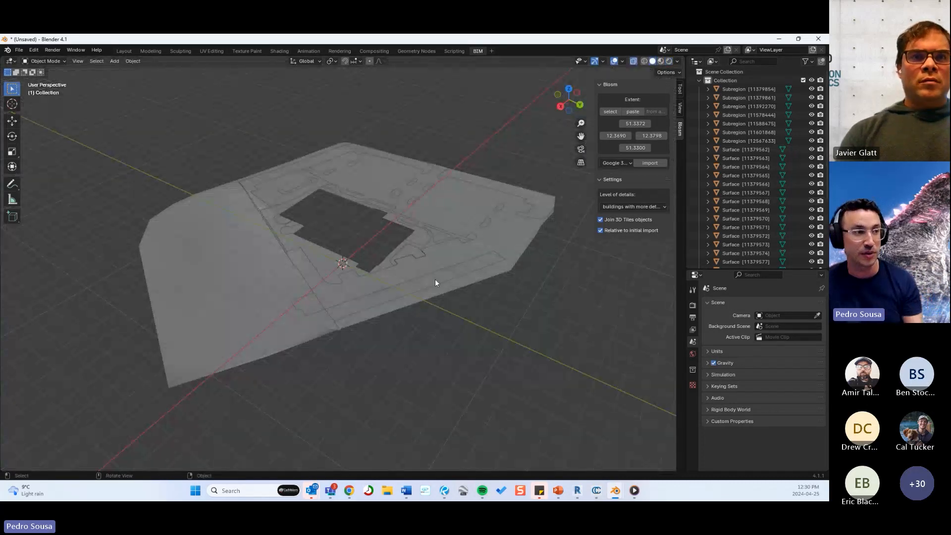
middle_click_drag(531, 325, 526, 310)
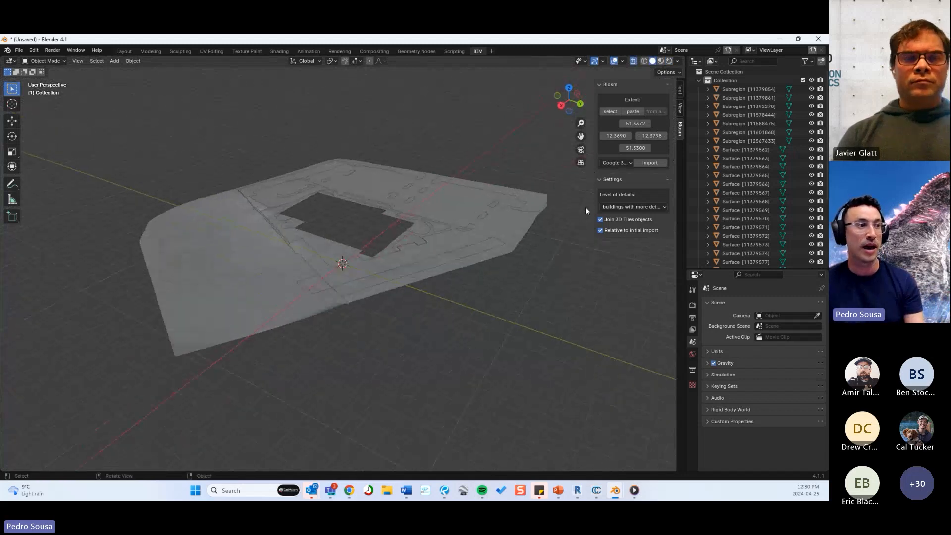
left_click(660, 61)
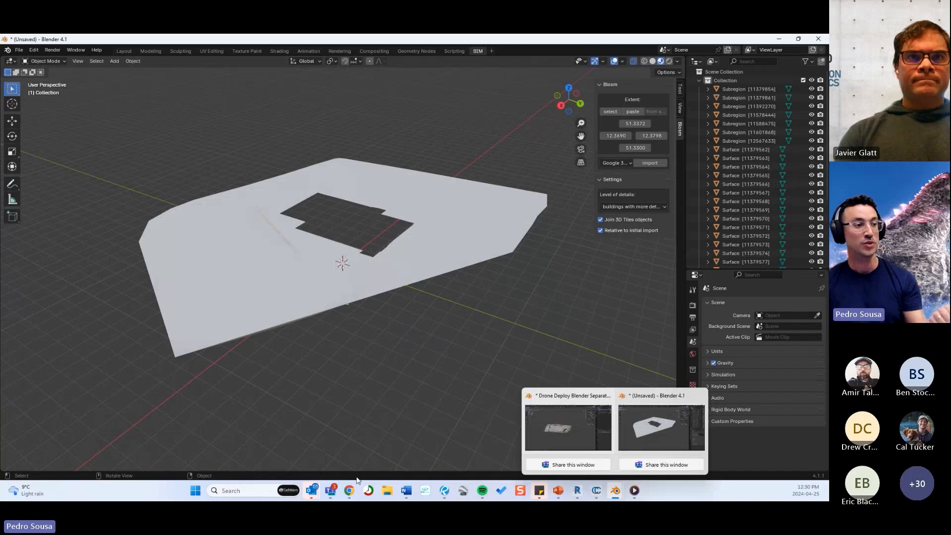
Step: Switch to the cmBuilder Site Plan in Chrome and view the whole project map
mouse_move(350, 492)
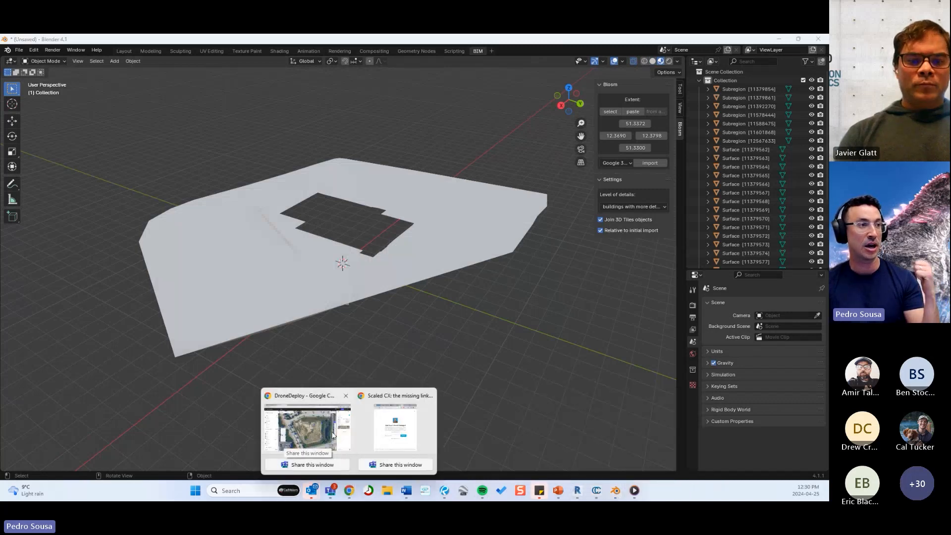
left_click(333, 435)
left_click(280, 45)
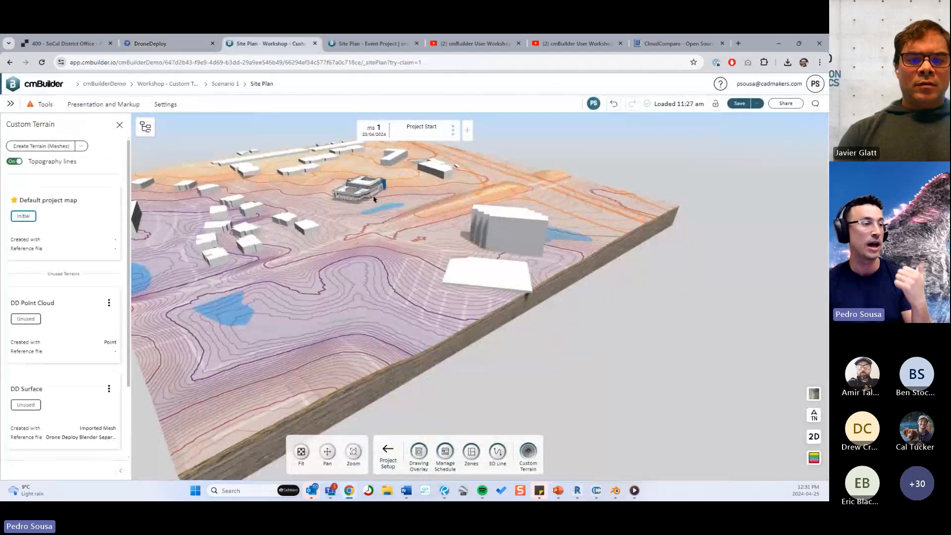
scroll(374, 199, "down", 4)
left_click_drag(399, 246, 461, 307)
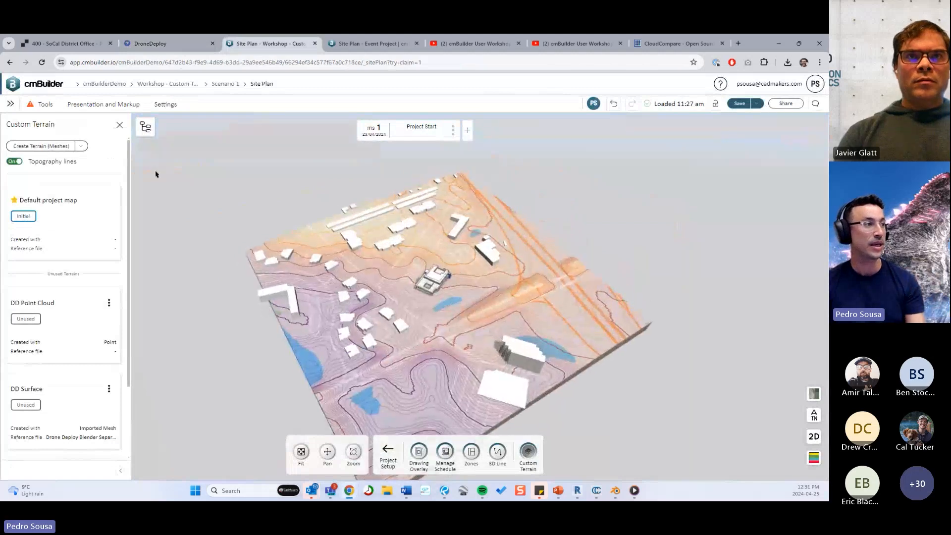
Step: Close the Custom Terrain settings and switch the project map to satellite view
left_click(119, 125)
left_click_drag(560, 334, 426, 288)
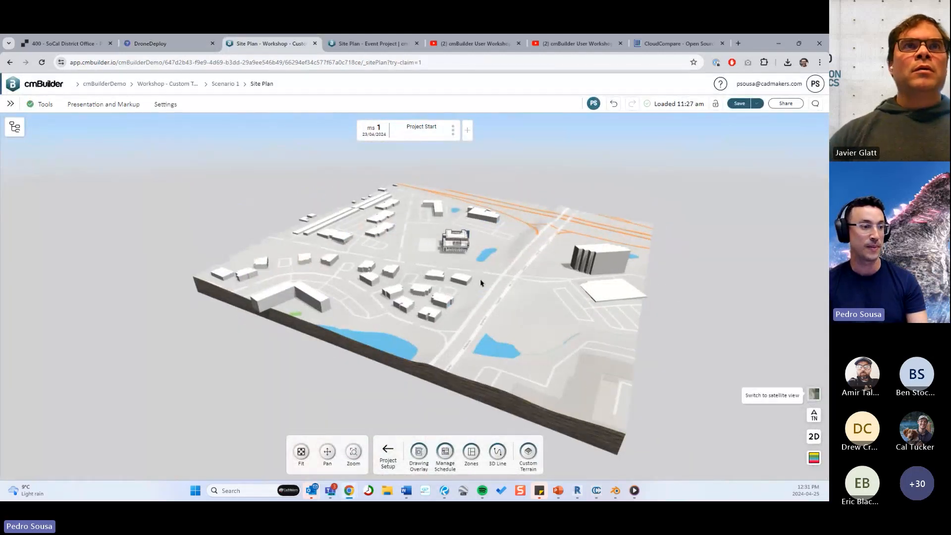
left_click_drag(480, 283, 477, 332)
Step: Import the existing GLB mesh Drone Deploy Blender Separated3 into the scenario as an imported mesh
left_click(388, 448)
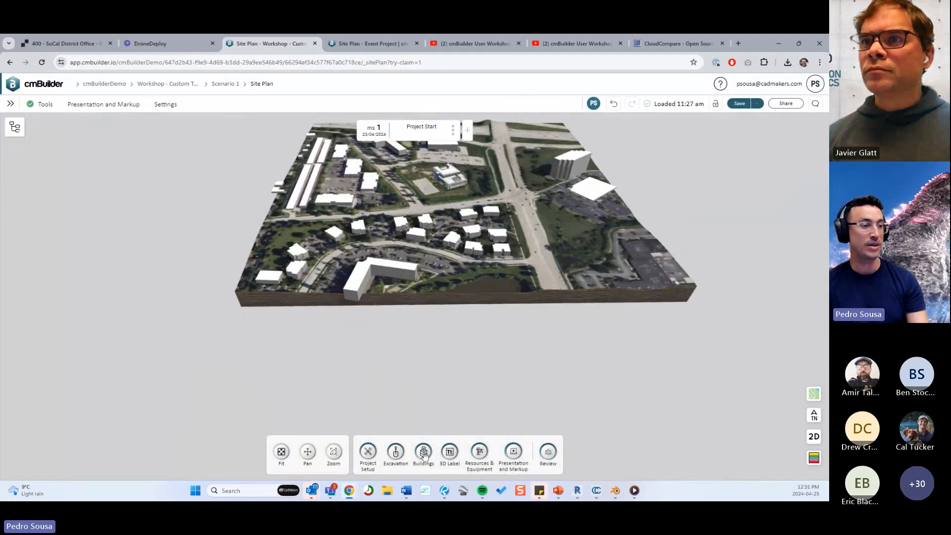
left_click(423, 451)
left_click(501, 452)
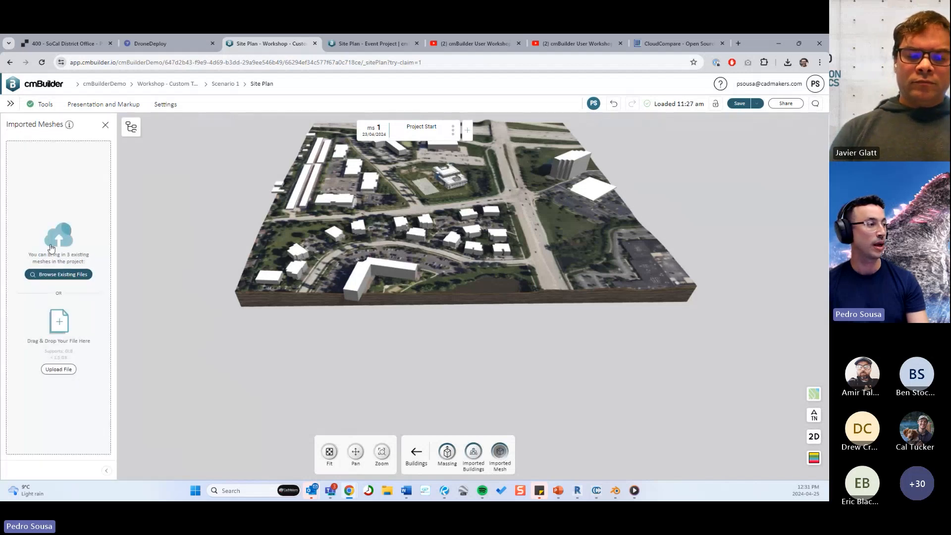
left_click(83, 274)
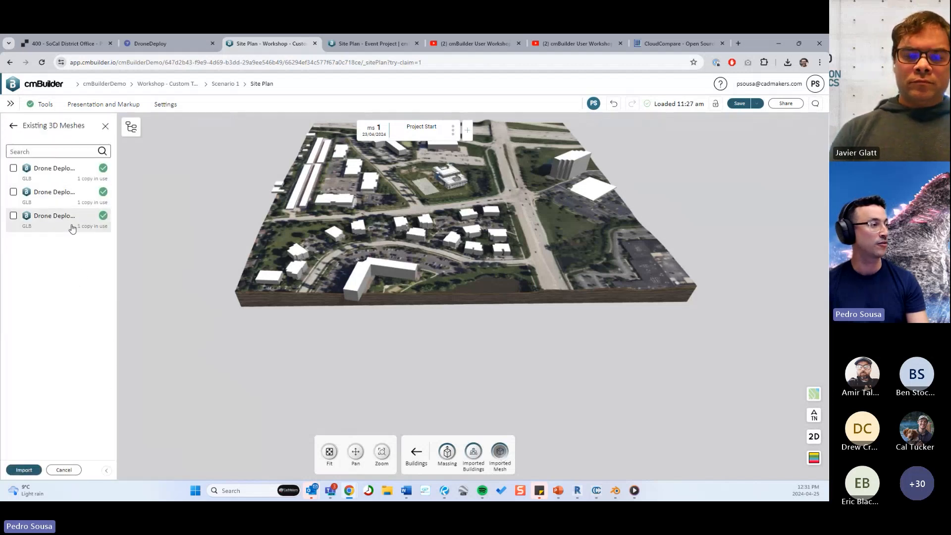
left_click(14, 216)
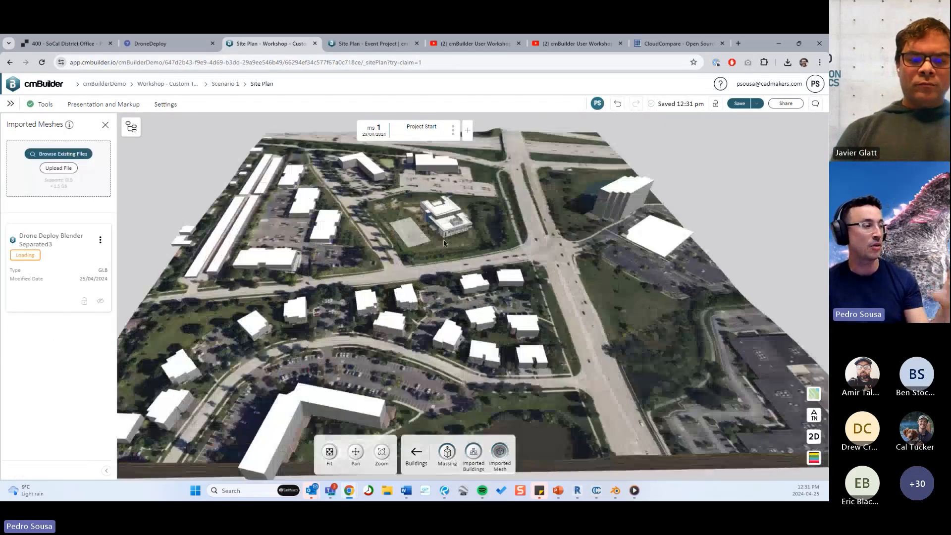
Step: Examine the cmBuilder site around the central building, comparing it with the separated drone mesh in Blender
left_click_drag(590, 270, 545, 322)
scroll(562, 253, "up", 3)
mouse_move(615, 493)
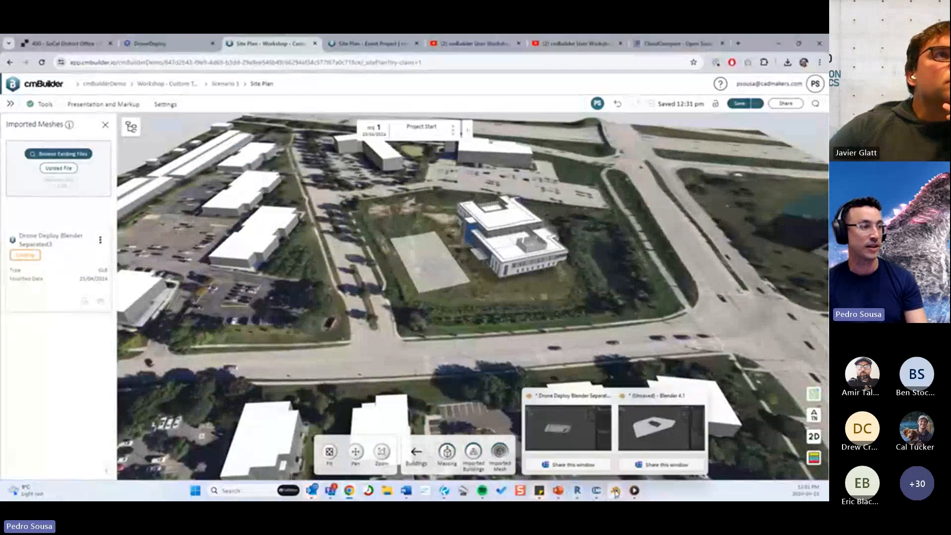
left_click(568, 427)
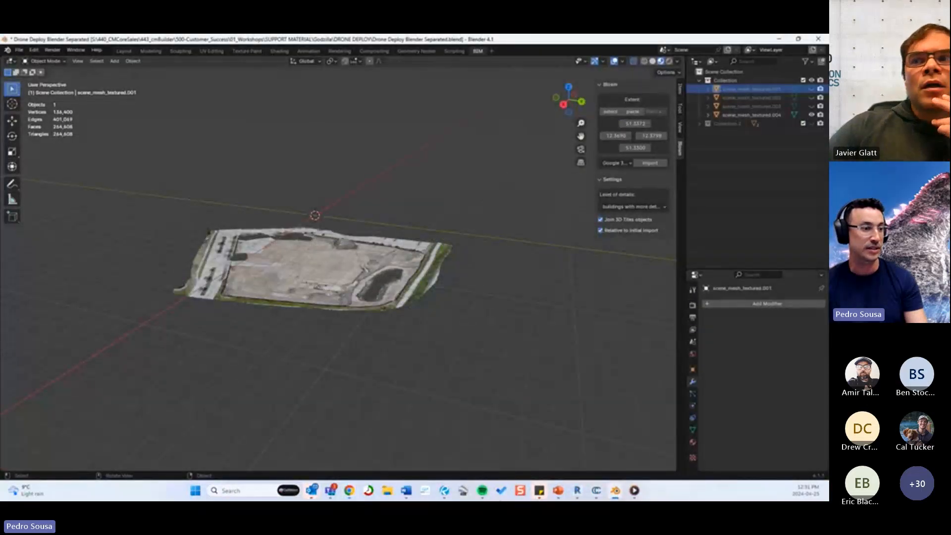
mouse_move(349, 490)
left_click(321, 425)
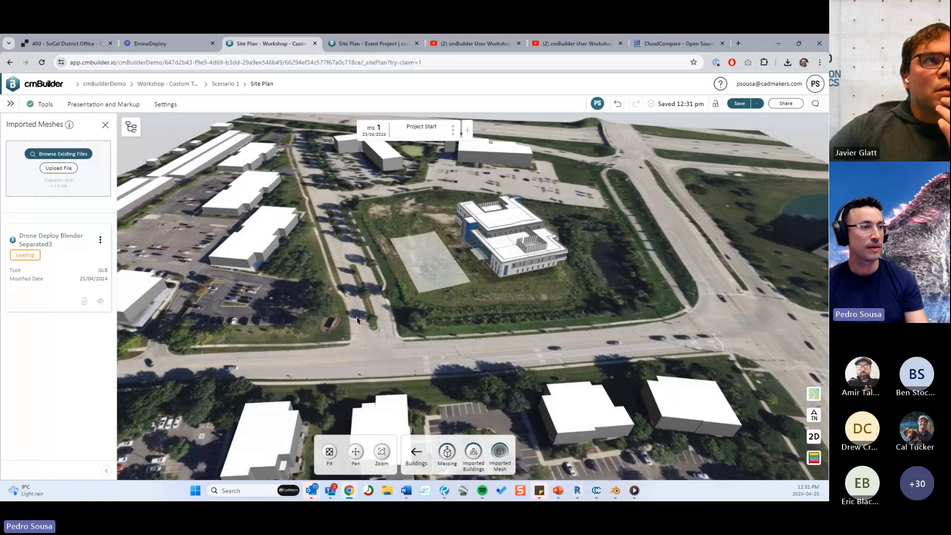
scroll(356, 320, "down", 3)
left_click_drag(356, 320, 446, 253)
right_click_drag(460, 238, 515, 319)
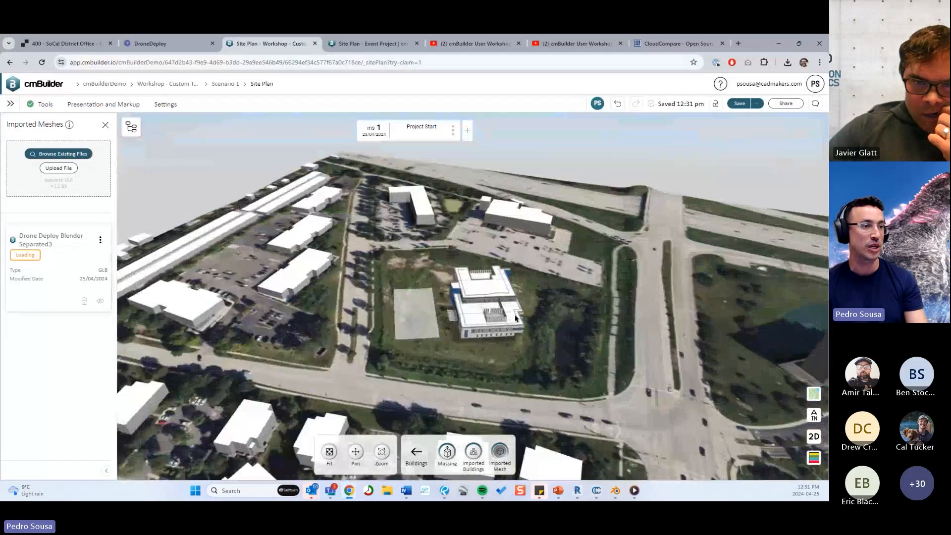
left_click_drag(515, 319, 485, 225)
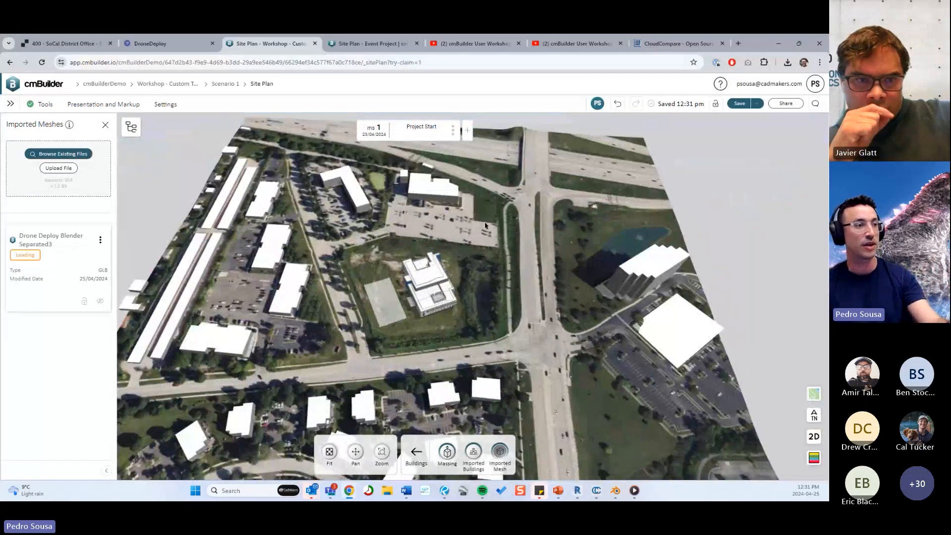
Step: Remove the Drone Deploy Blender Separated3 mesh from the scenario
left_click(100, 240)
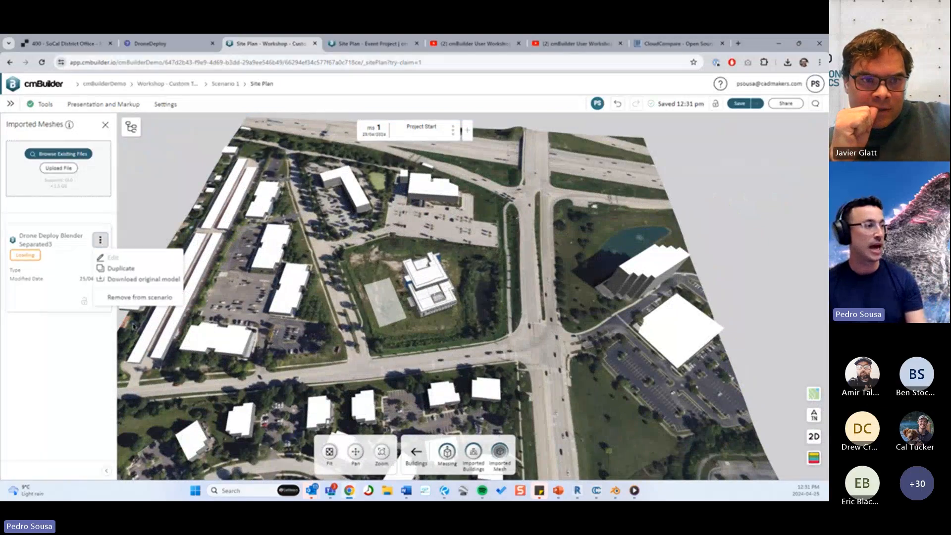
left_click(140, 297)
left_click(332, 303)
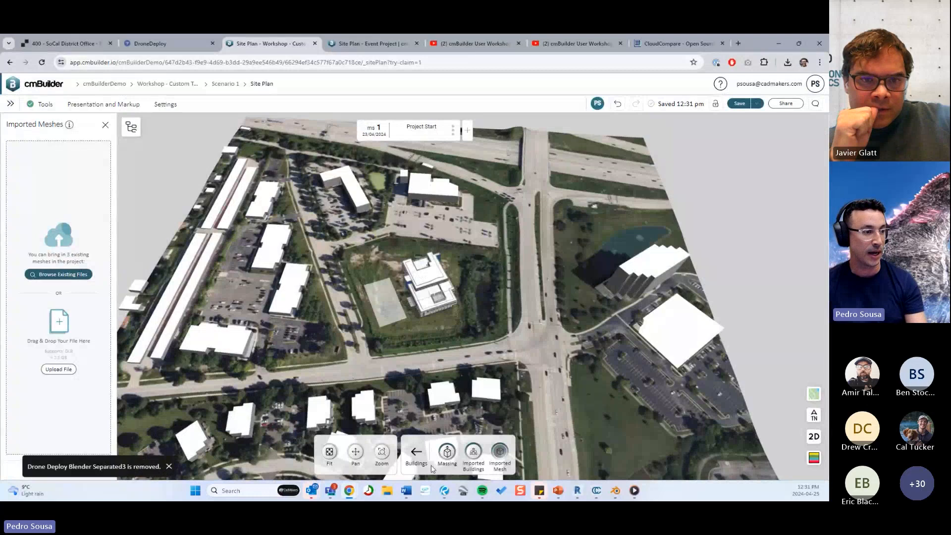
Step: Leave the imported meshes and open the Custom Terrain settings of the project setup
left_click(418, 455)
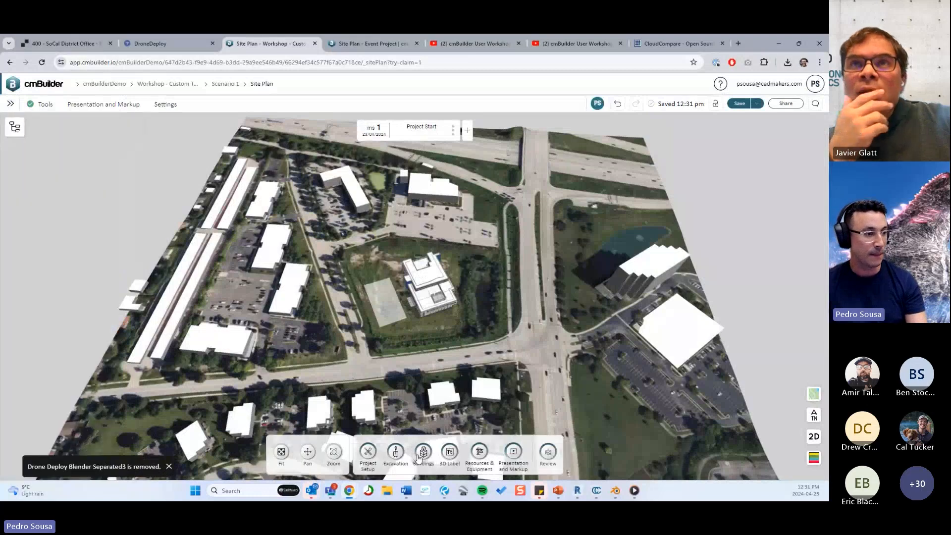
left_click(368, 452)
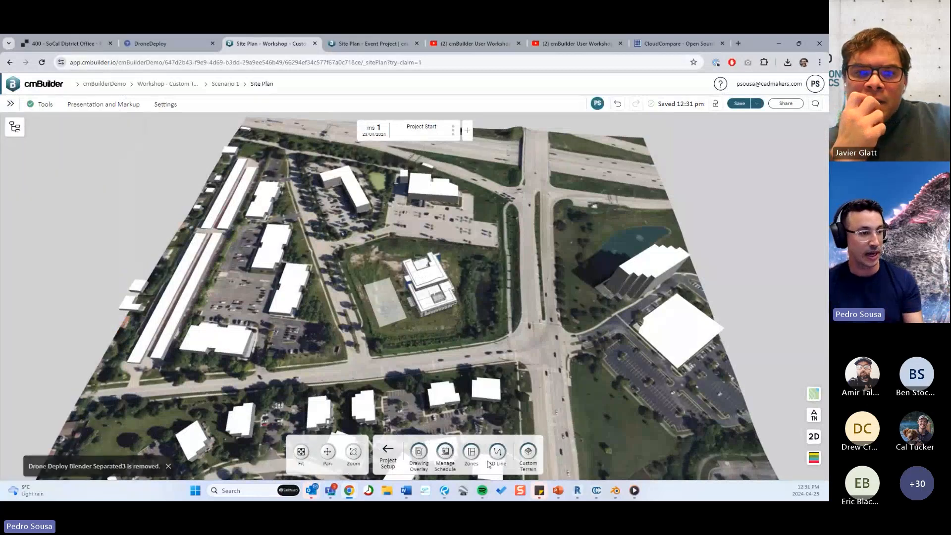
left_click(527, 453)
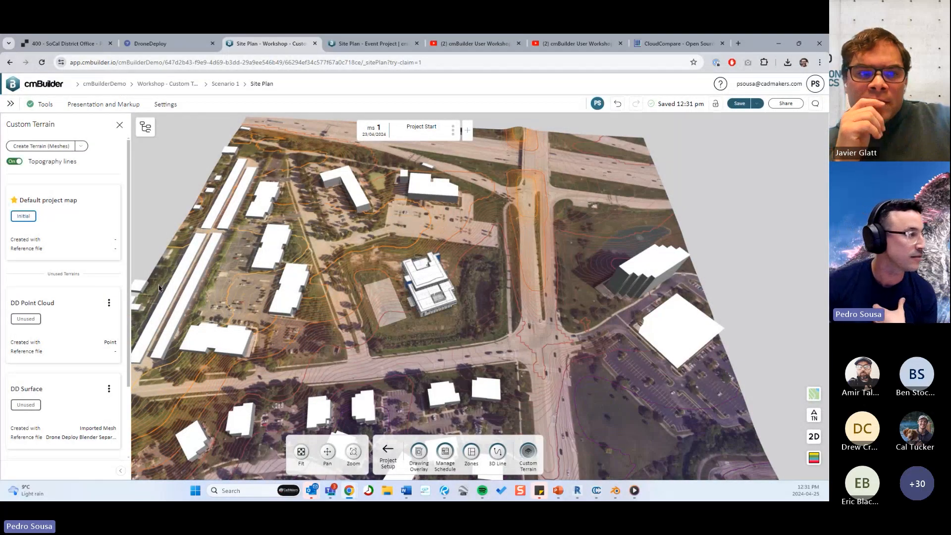
Step: Open the unused DD Surface terrain for editing and view the site from a lower angle
scroll(110, 299, "down", 2)
left_click(109, 300)
left_click(124, 318)
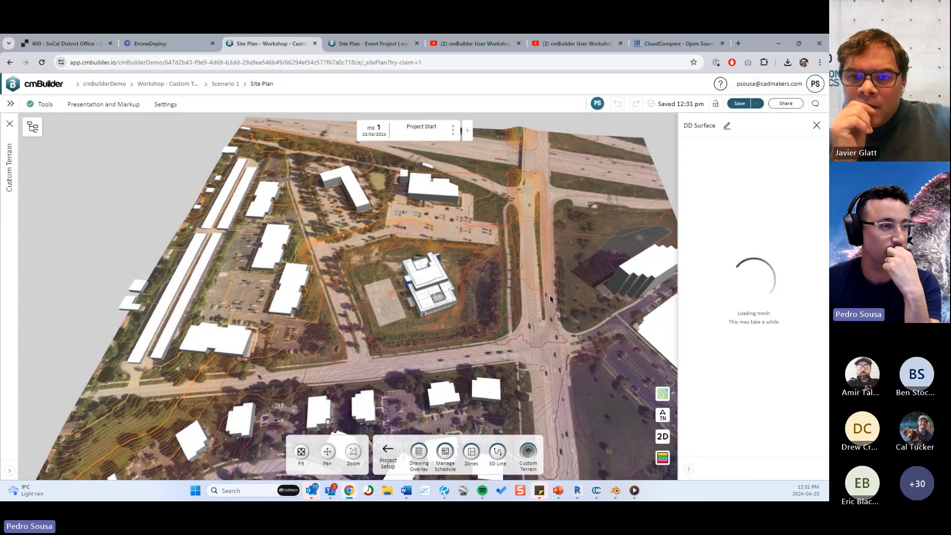
left_click_drag(551, 299, 448, 270)
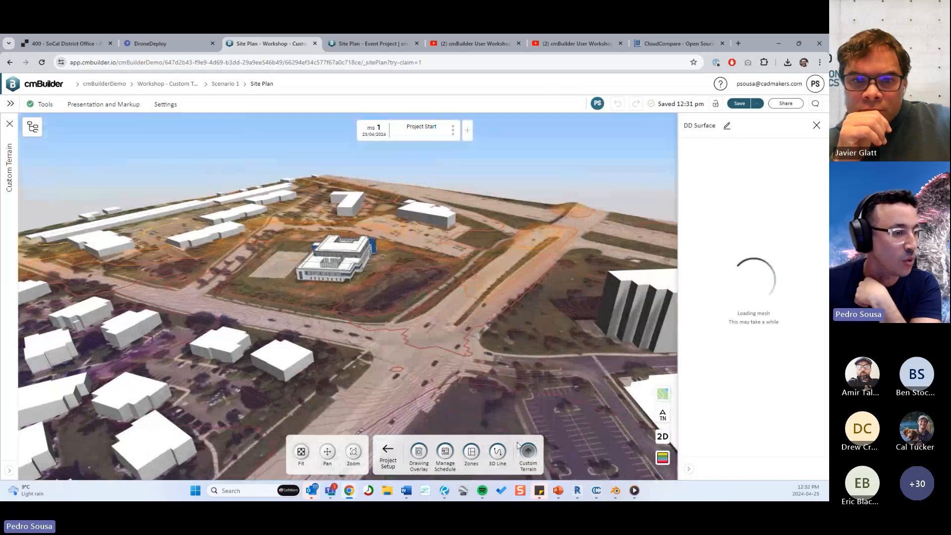
Step: Switch to PowerPoint to review the Mesh - cmBuilder Process slide, and return to the cmBuilder site plan
left_click(558, 490)
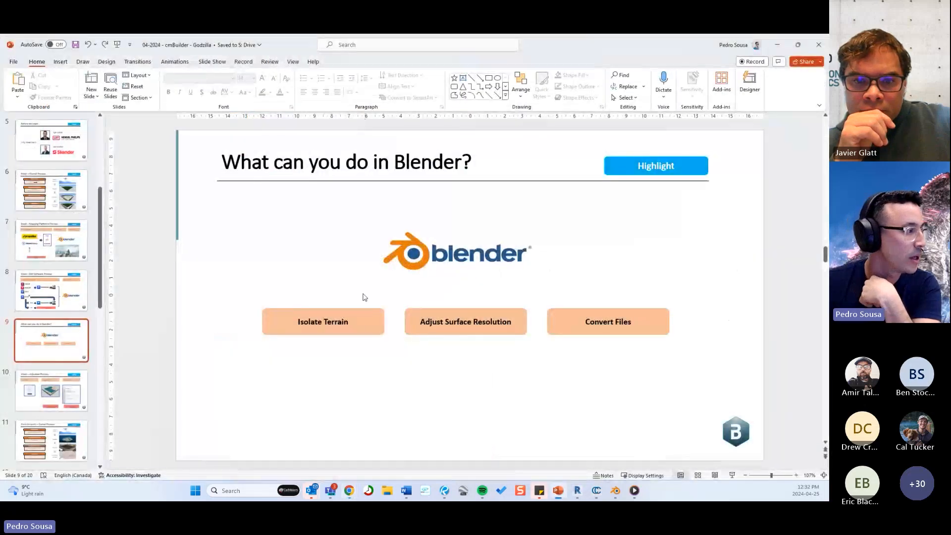
left_click(52, 393)
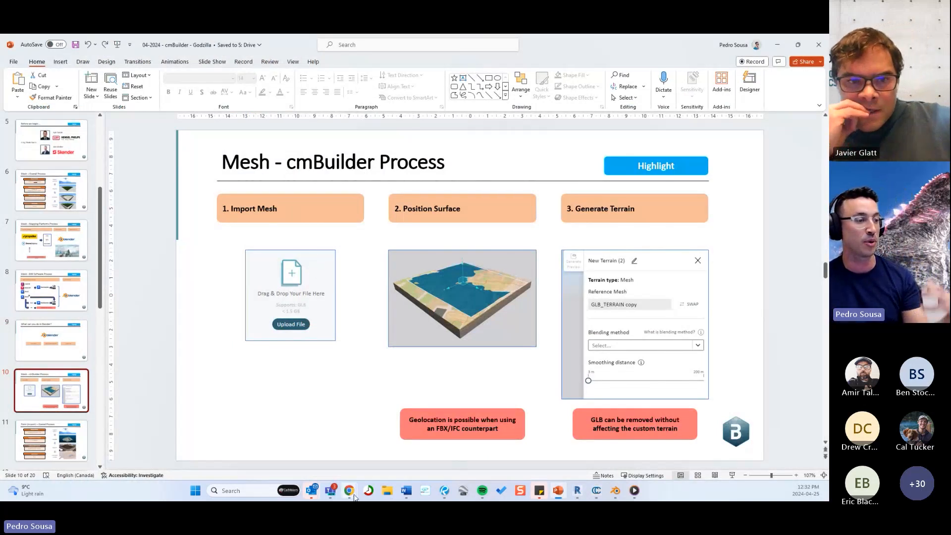
left_click(382, 367)
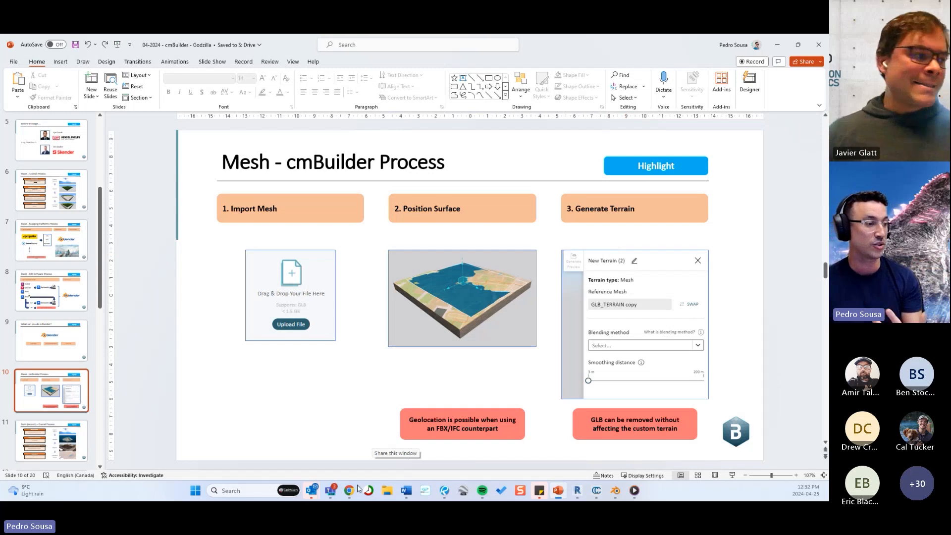
mouse_move(358, 489)
left_click(346, 443)
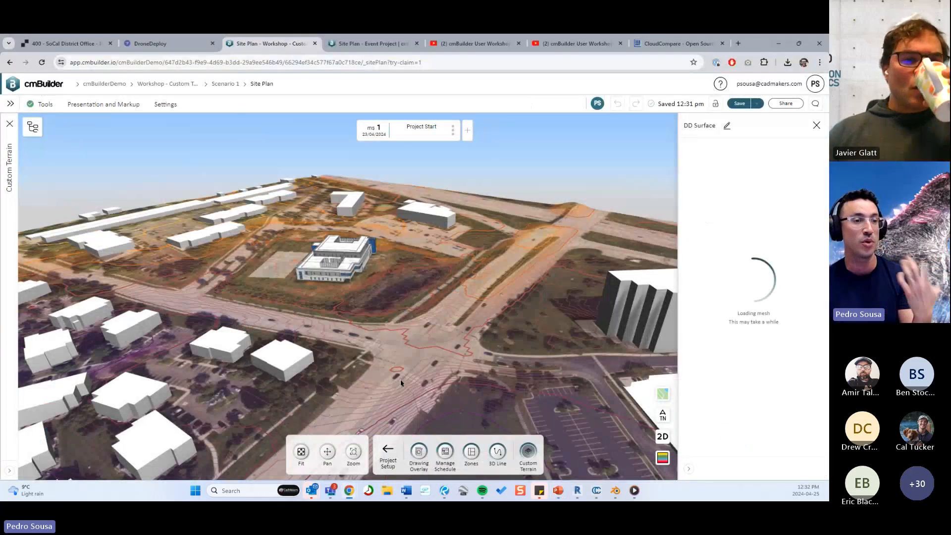
Step: Examine the cmBuilder site around the central building and compare it with the separated drone mesh in Blender
scroll(401, 383, "down", 3)
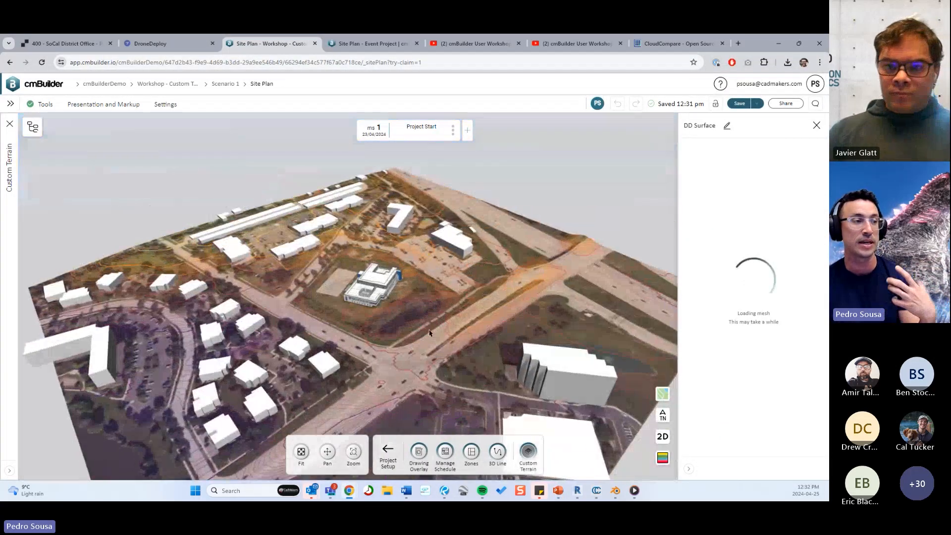
scroll(418, 339, "down", 3)
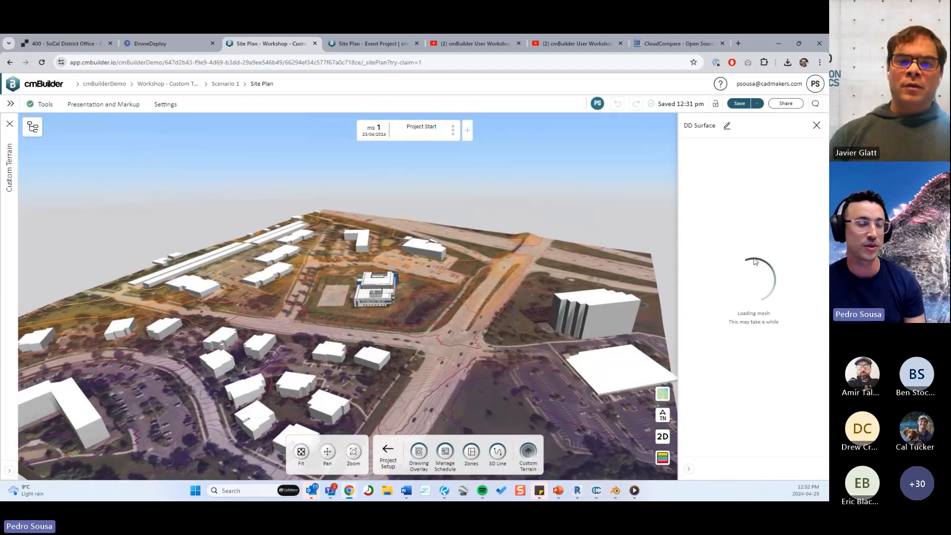
middle_click_drag(559, 402, 577, 426)
left_click(615, 490)
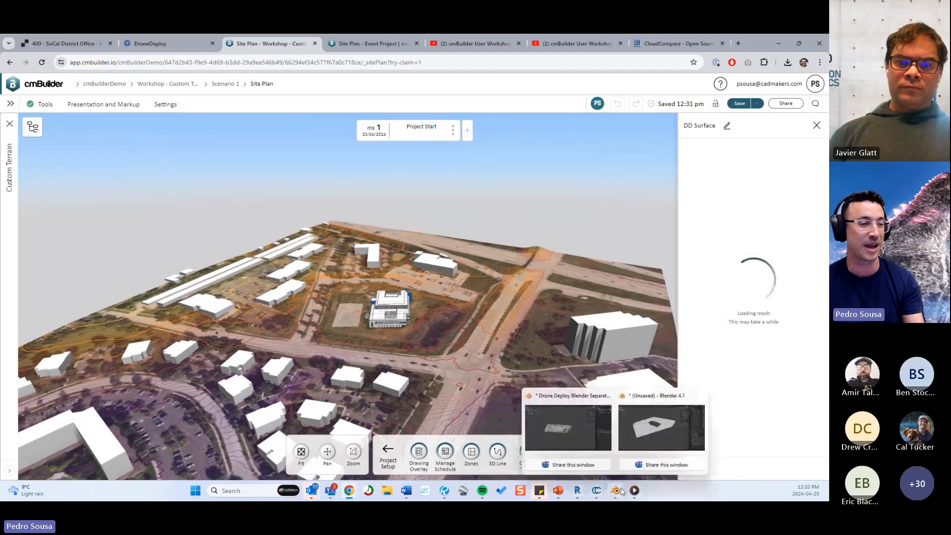
left_click(567, 433)
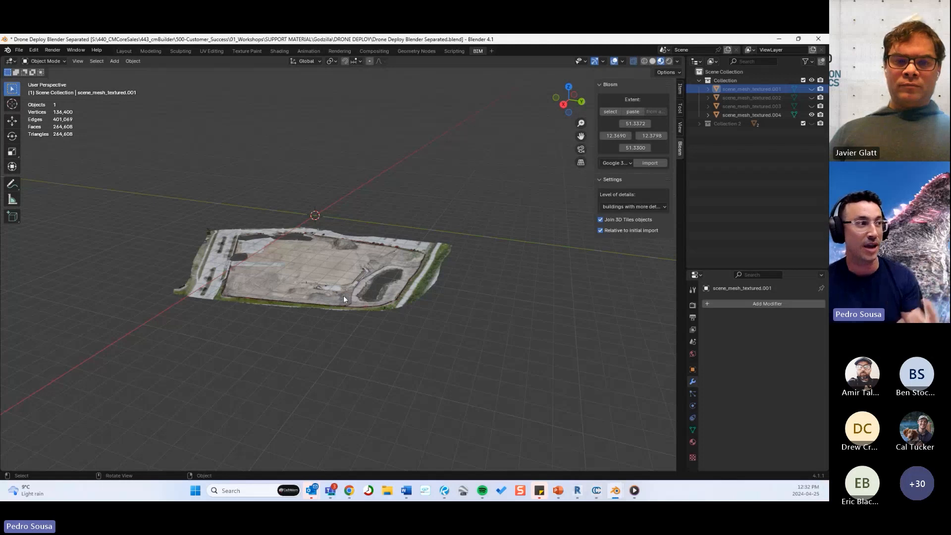
left_click(349, 283)
left_click(517, 352)
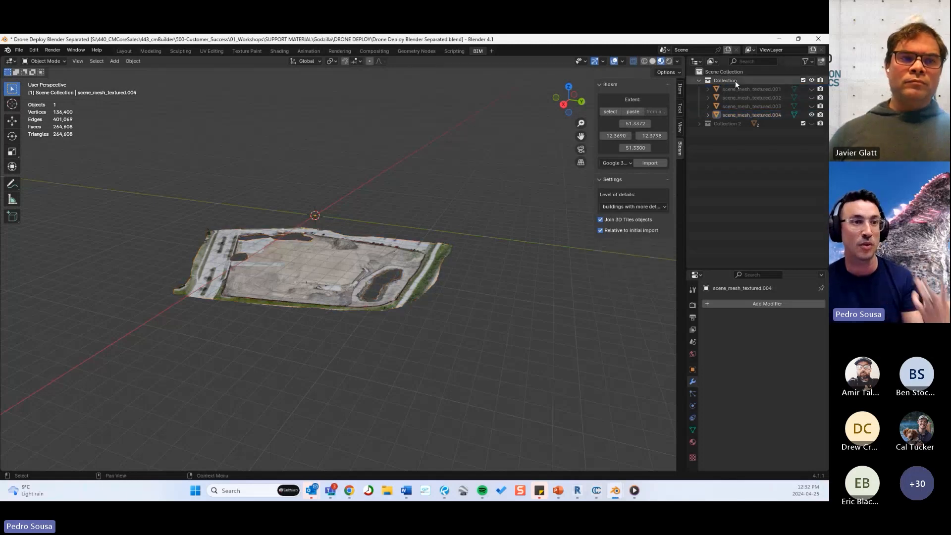
left_click(778, 39)
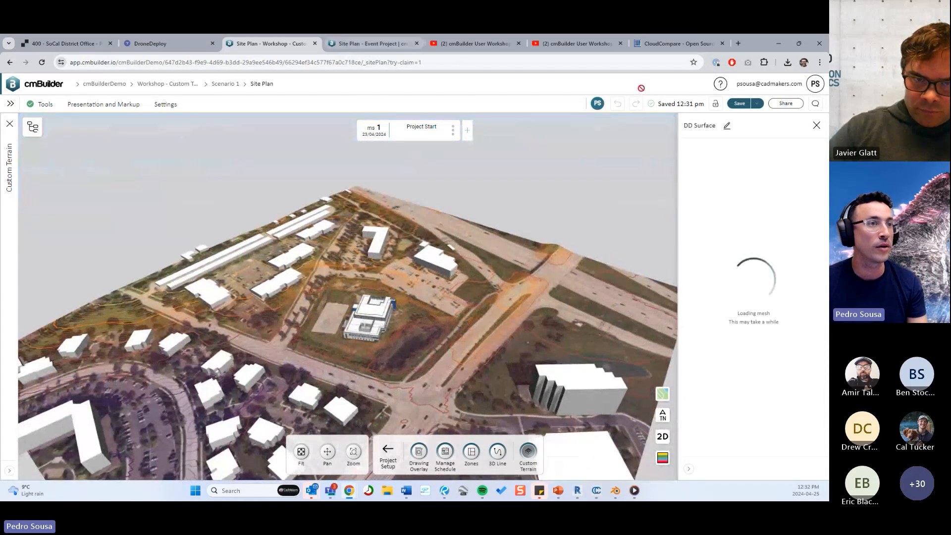
Step: Open the Topo sandbox project in a new browser tab and place it beside the workshop site plan tab
left_click(739, 43)
type("topo")
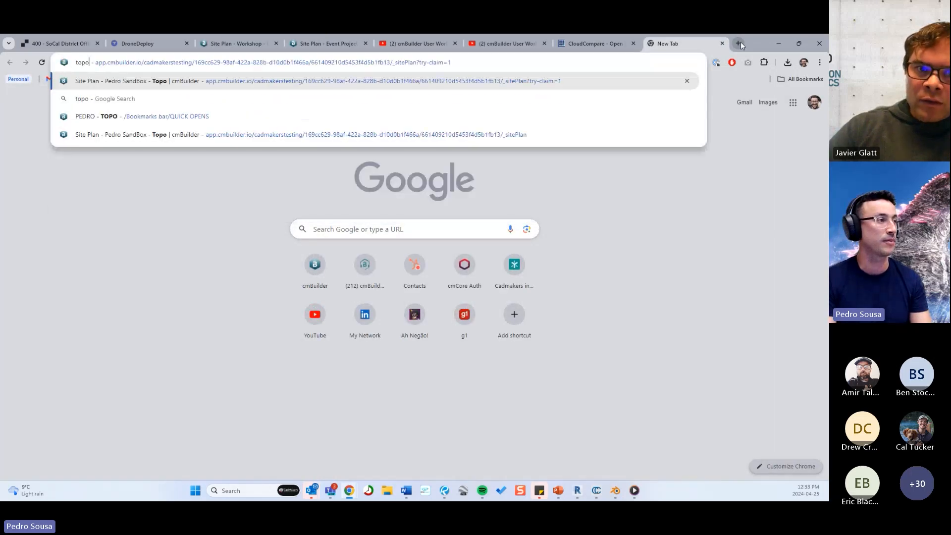
key("Down")
key("Down")
key("Return")
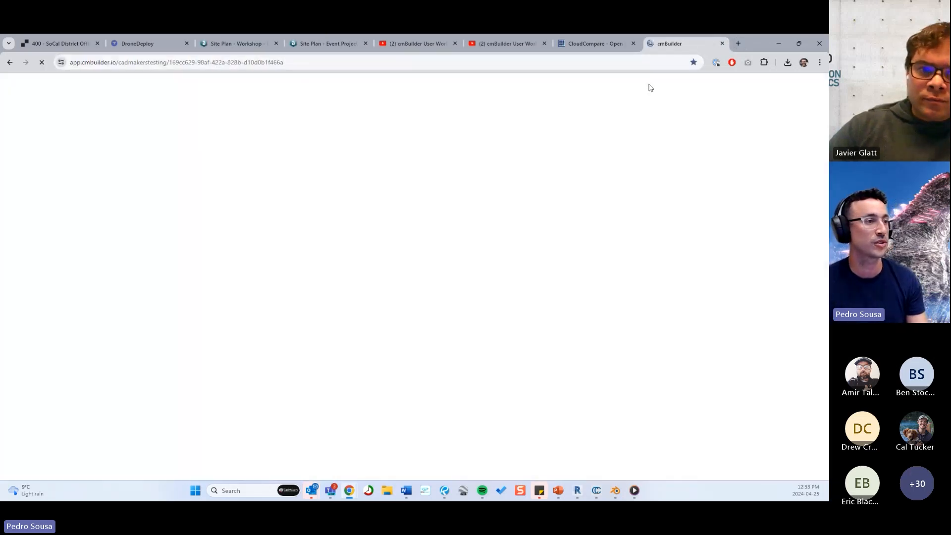
left_click_drag(674, 43, 328, 41)
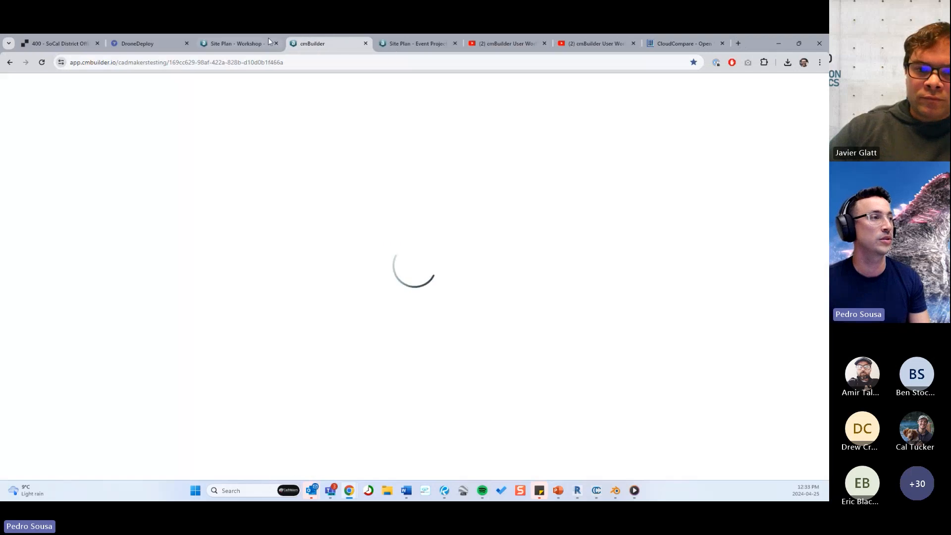
left_click(268, 39)
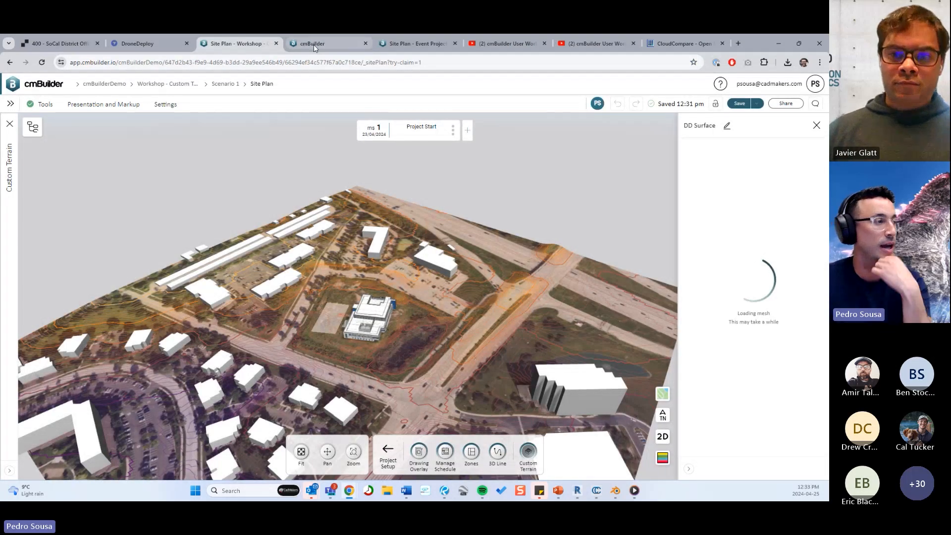
left_click(314, 45)
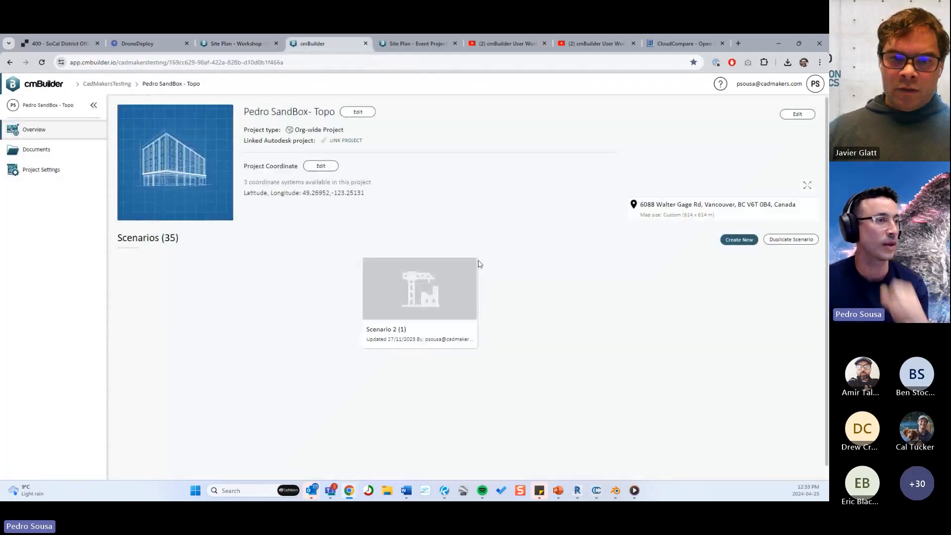
Step: Open Scenario 35 of the Topo sandbox project and orbit its site map
scroll(541, 291, "down", 5)
scroll(628, 340, "down", 5)
left_click(659, 405)
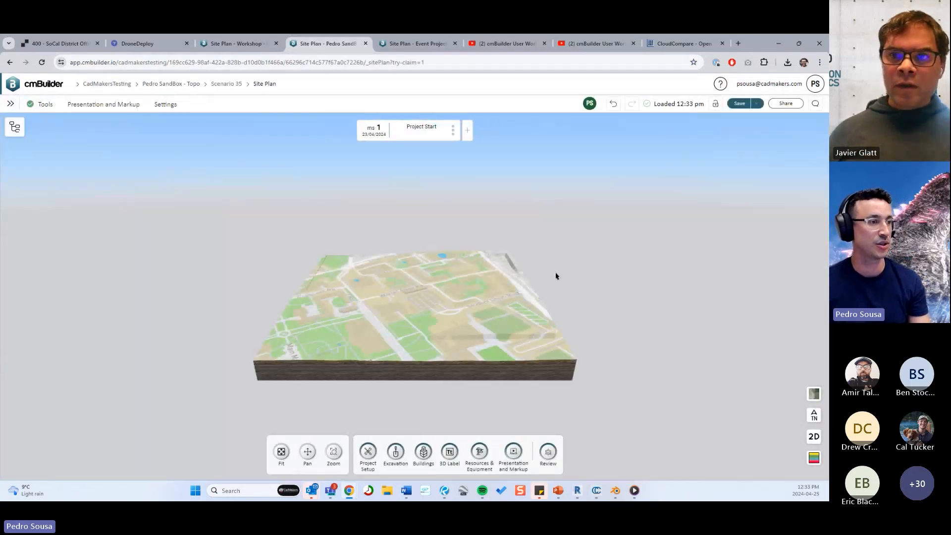
left_click_drag(515, 300, 496, 466)
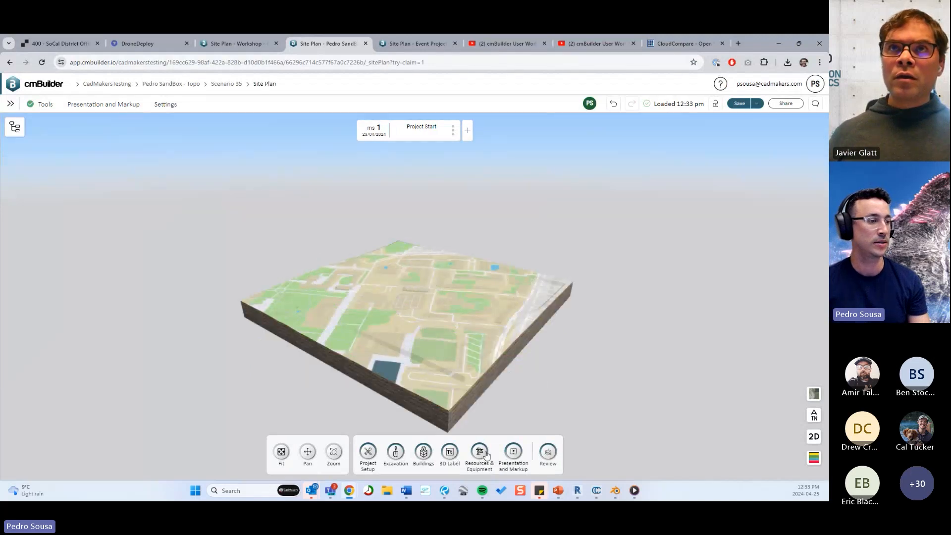
Step: Open the imported meshes, inspect the GLB_TERRAIN copy mesh on the site, and close its settings
left_click(423, 452)
left_click(499, 451)
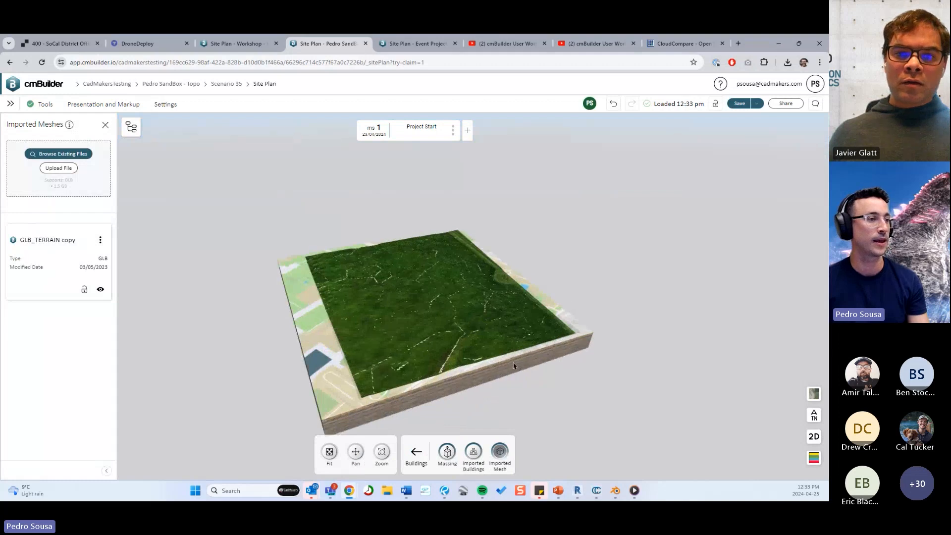
left_click(430, 309)
scroll(551, 304, "down", 3)
left_click_drag(554, 304, 571, 340)
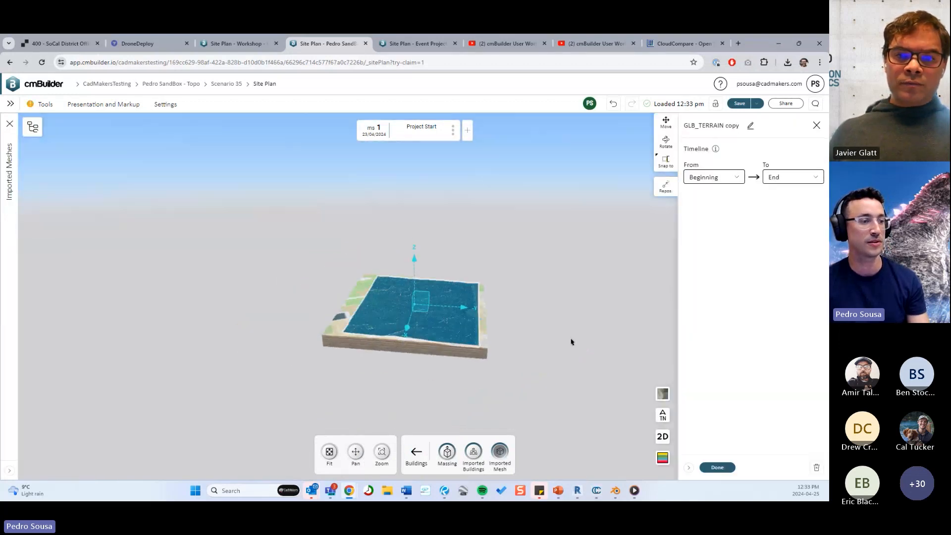
left_click(717, 467)
left_click(420, 455)
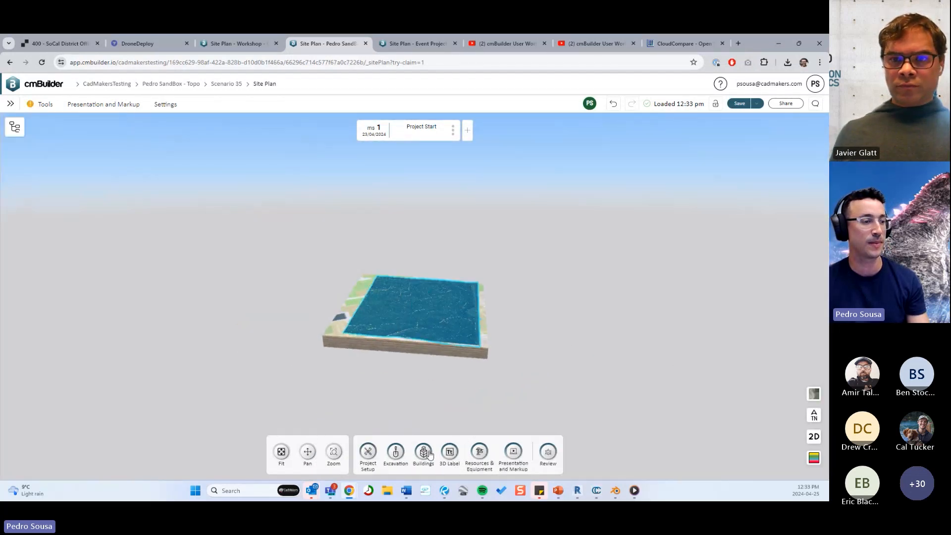
Step: Delete New Terrain (2) from the scenario's custom terrains
left_click(368, 451)
left_click(528, 451)
left_click(109, 199)
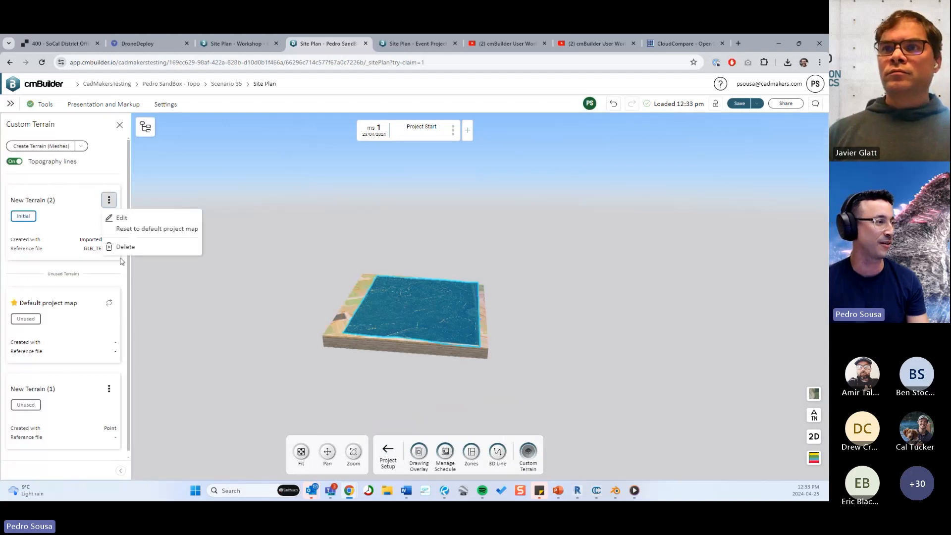
left_click(118, 247)
left_click(355, 306)
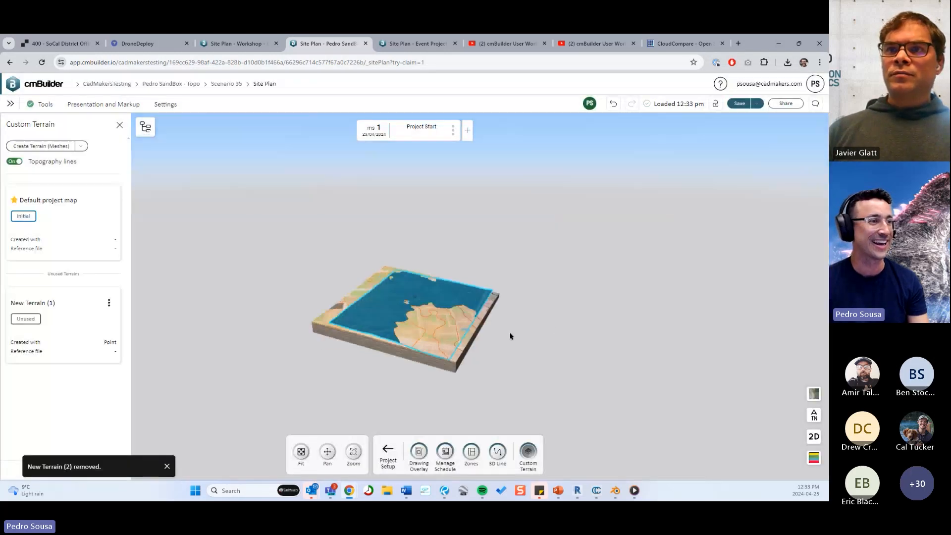
Step: Select the GLB_TERRAIN copy mesh, show its snapping options, and view it from above
left_click(387, 339)
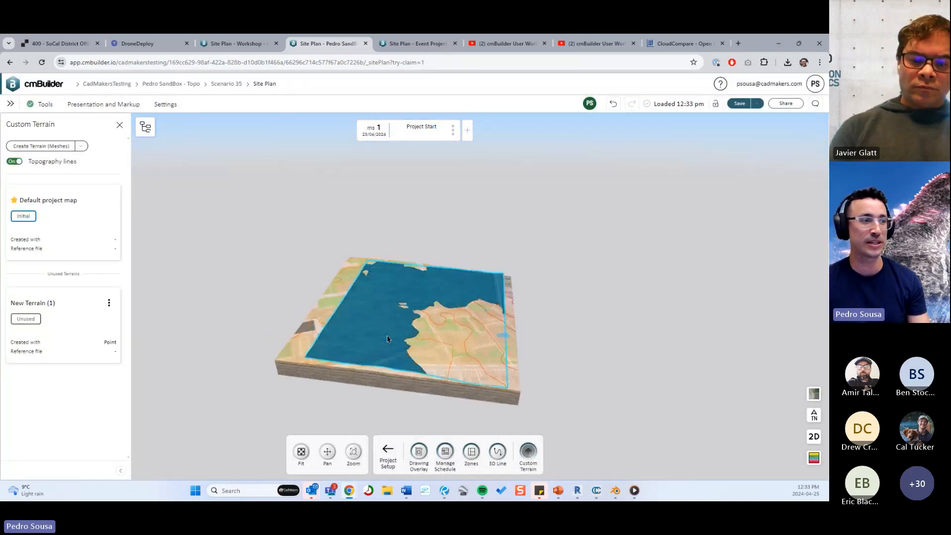
left_click(387, 339)
left_click_drag(553, 338, 573, 334)
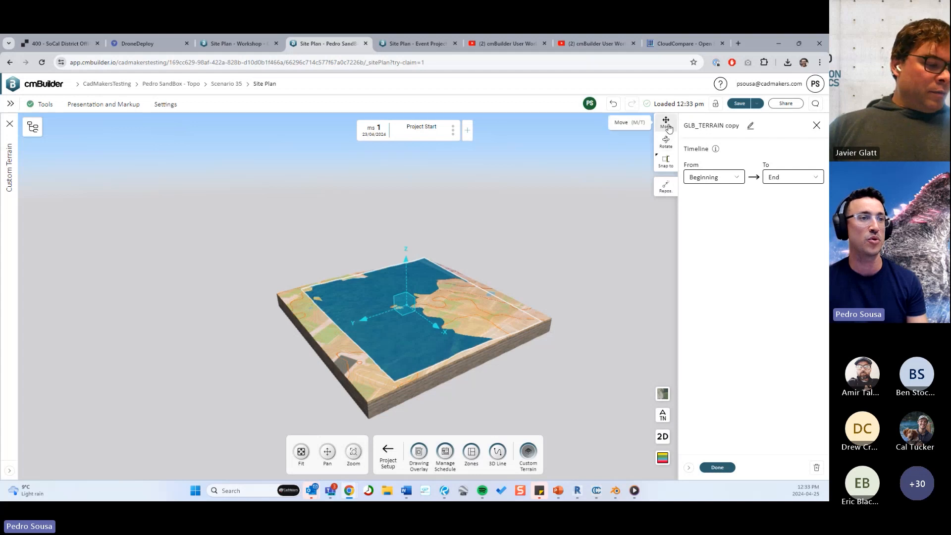
left_click(667, 162)
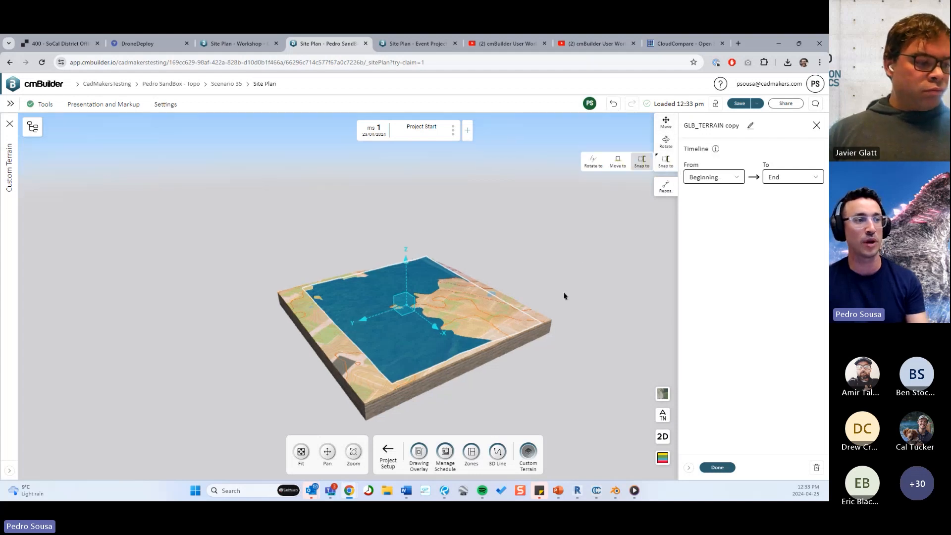
left_click_drag(565, 295, 548, 350)
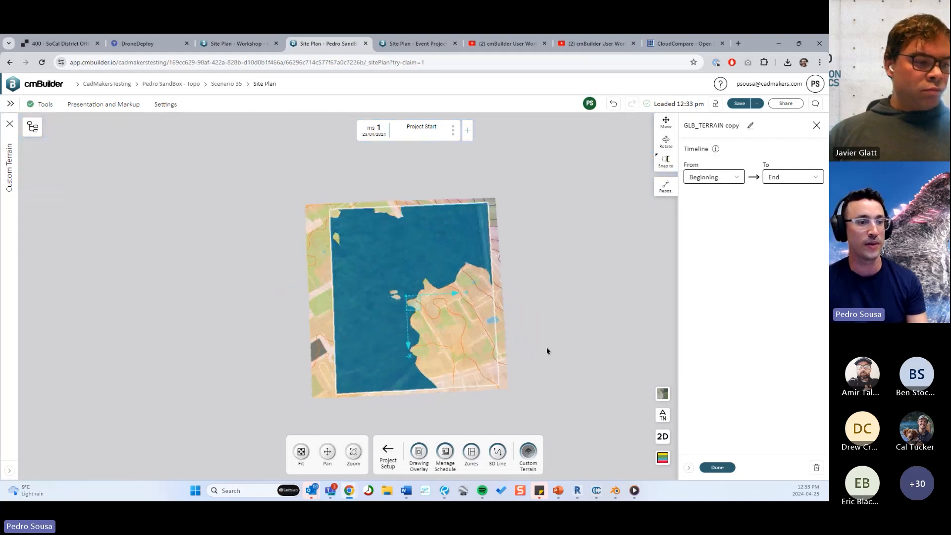
Step: Switch the site's base map to satellite imagery and glance at the workshop site plan for comparison
left_click(661, 395)
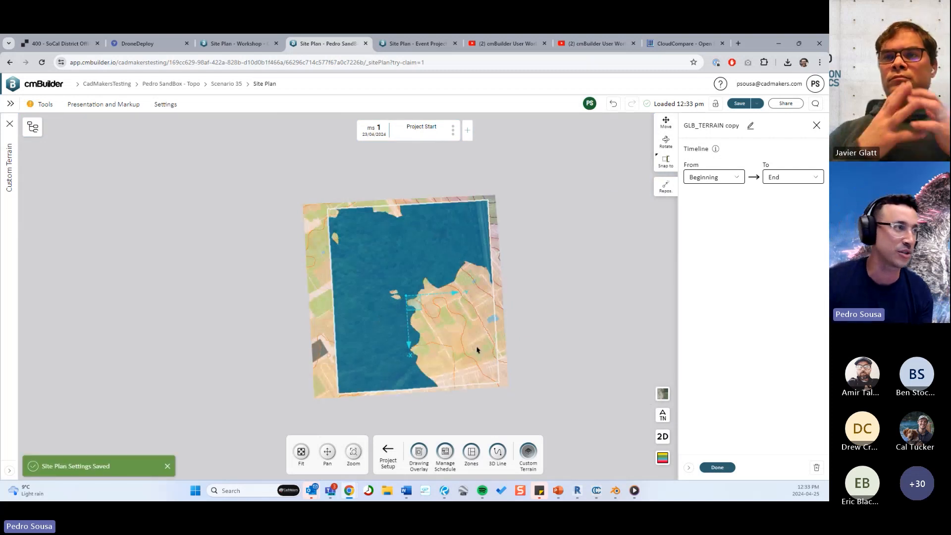
left_click(663, 393)
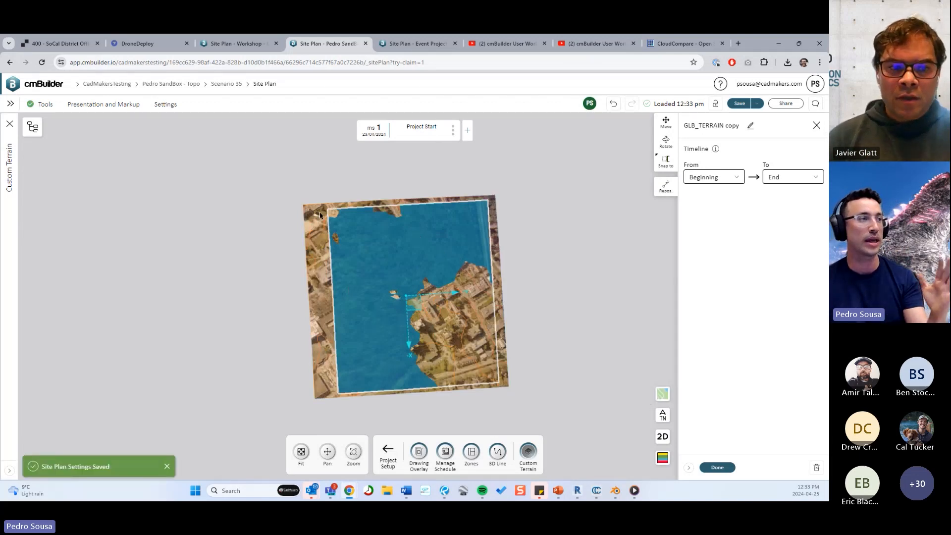
left_click(238, 43)
left_click(321, 42)
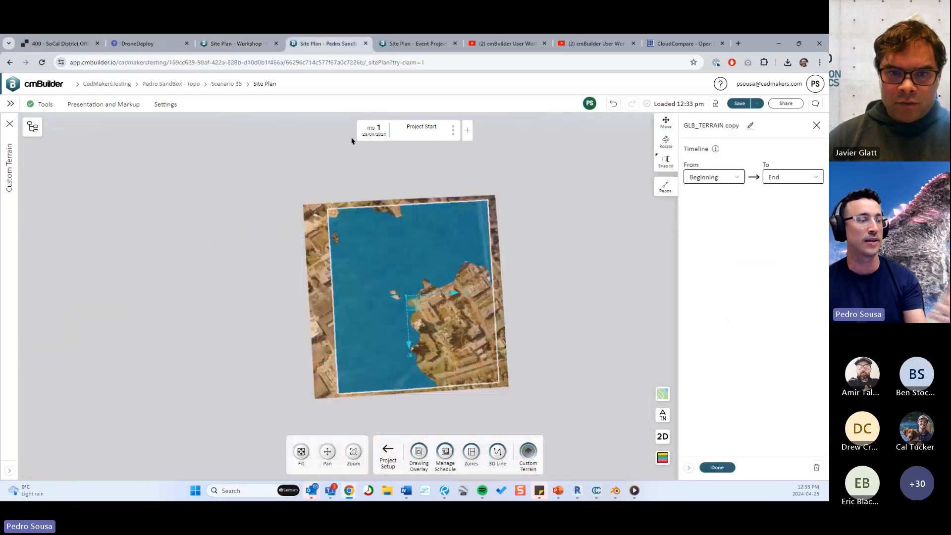
Step: Adjust the GLB_TERRAIN copy mesh's position with its move handles against the satellite map
scroll(415, 296, "up", 5)
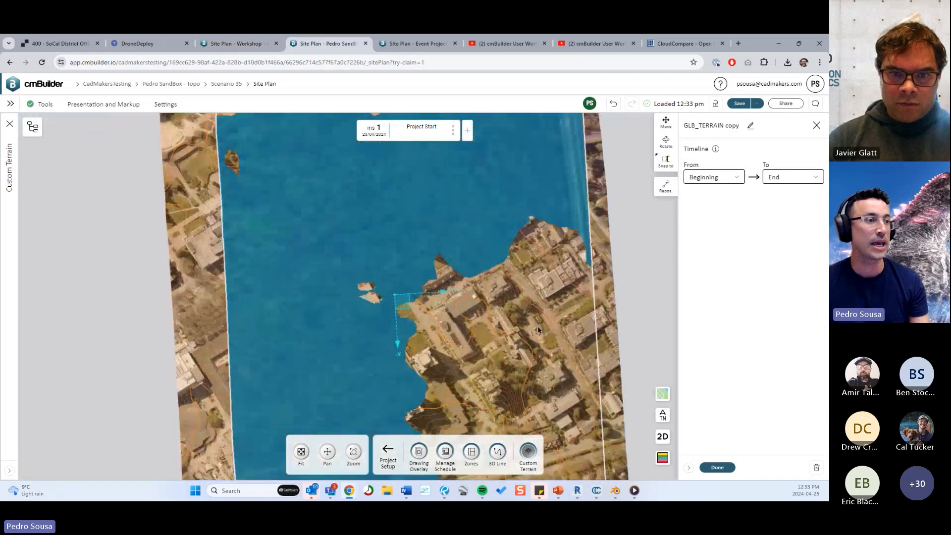
left_click_drag(520, 351, 542, 350)
left_click_drag(395, 257, 365, 237)
mouse_move(395, 281)
left_mouse_down()
mouse_move(392, 271)
mouse_move(395, 280)
left_mouse_up()
left_click_drag(510, 322, 469, 275)
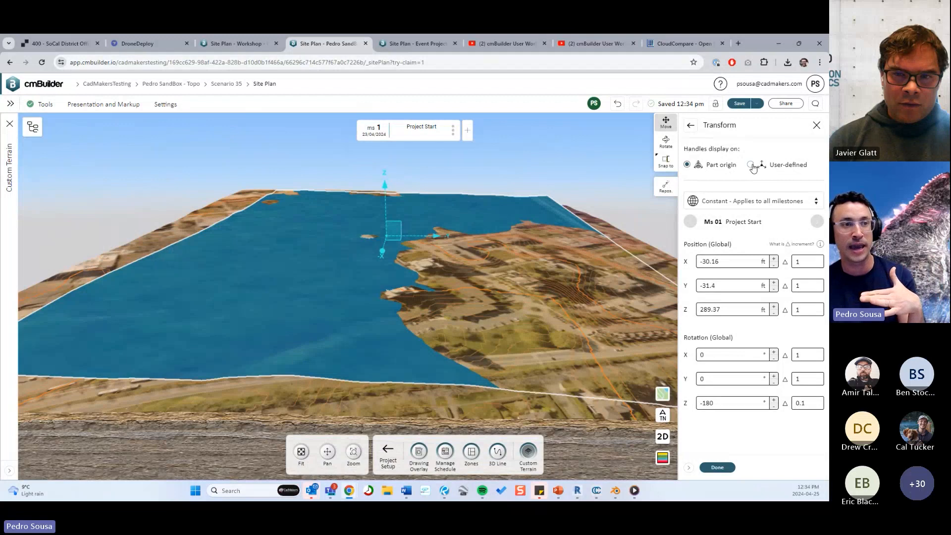
Step: Switch the mesh's transform handles to user-defined and relocate their origin to a point near the mesh's front edge
left_click(751, 165)
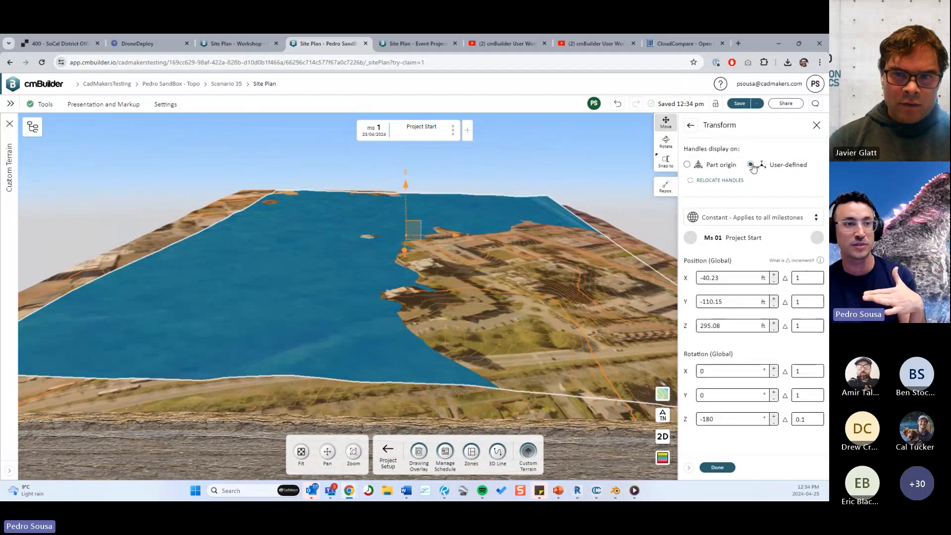
left_click(707, 182)
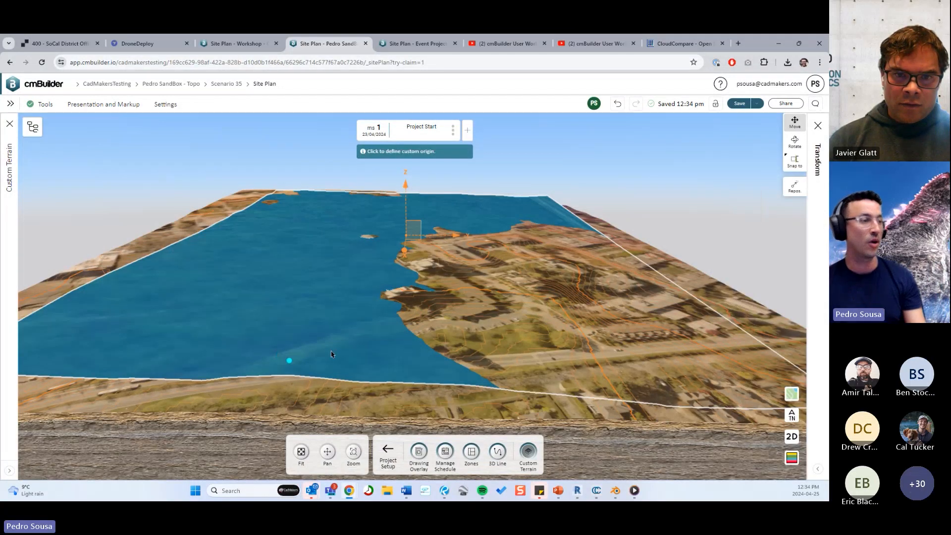
scroll(331, 354, "up", 3)
middle_click_drag(331, 354, 427, 331)
left_click(427, 331)
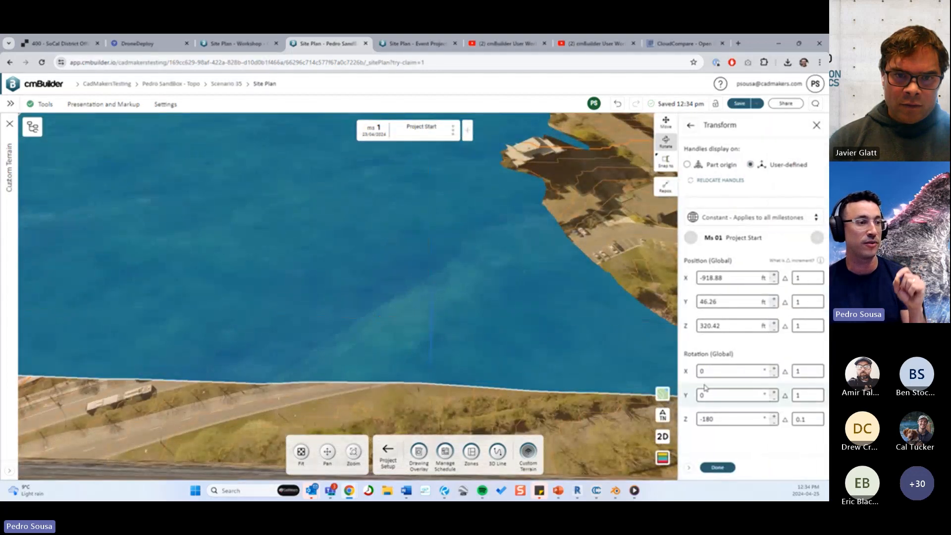
middle_click_drag(484, 346, 409, 238)
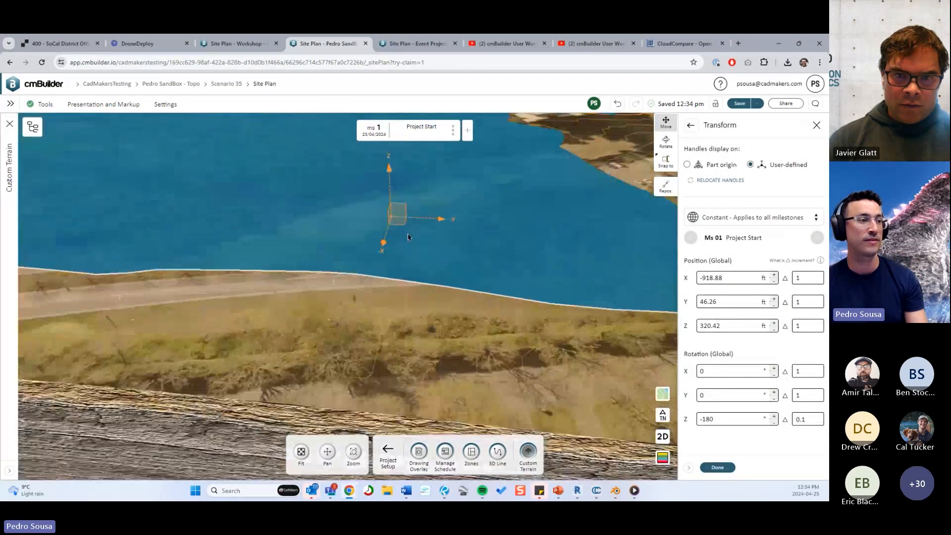
Step: Set the GLB_TERRAIN copy mesh's global Z position to 325 ft and inspect its height against the surrounding map
left_click(720, 327)
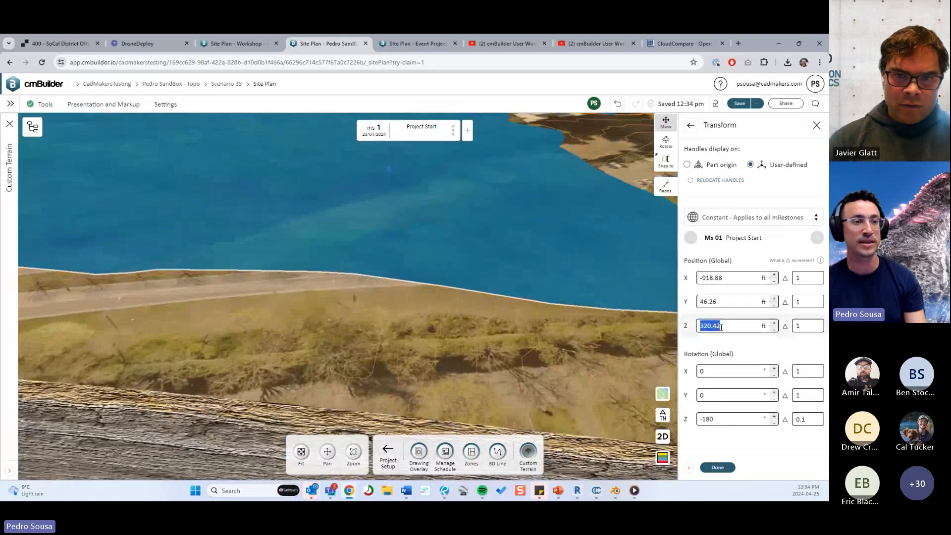
type("325")
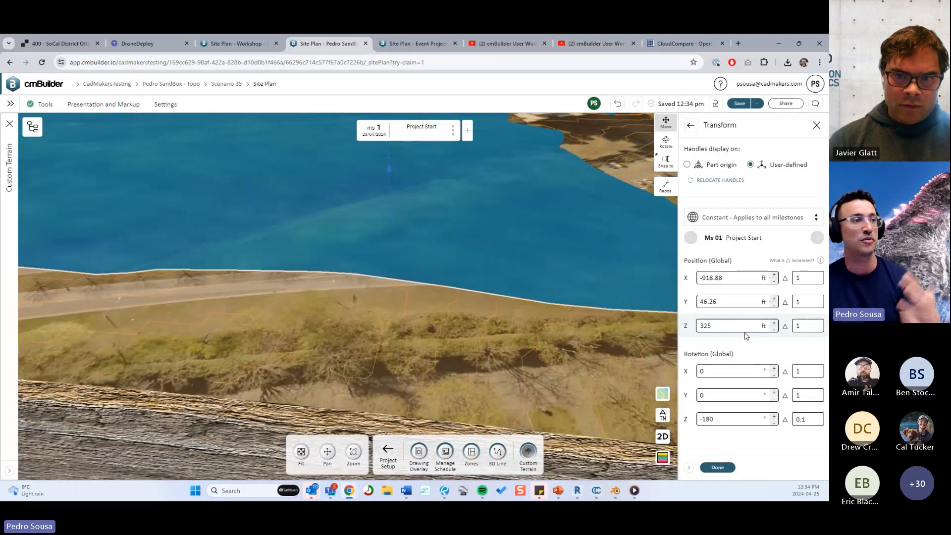
key("Return")
scroll(594, 372, "down", 5)
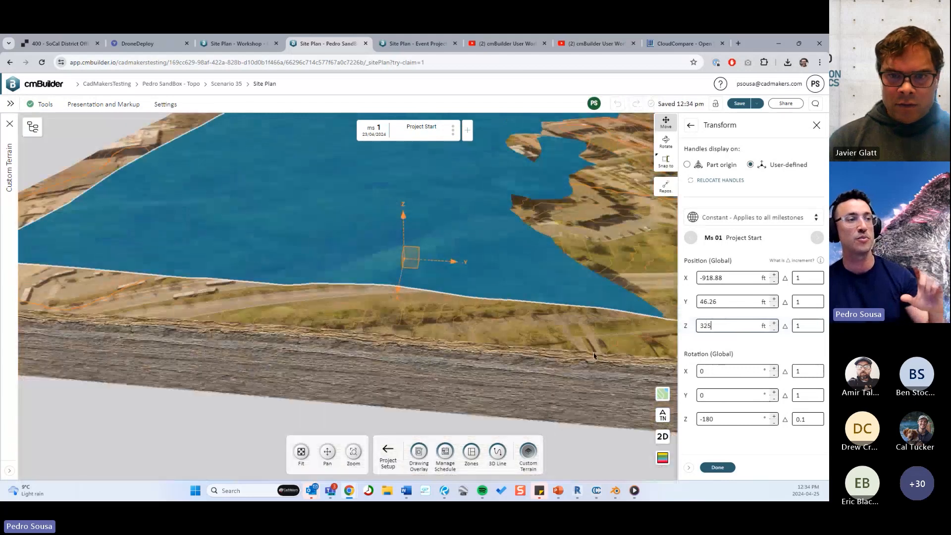
middle_click_drag(595, 376, 550, 369)
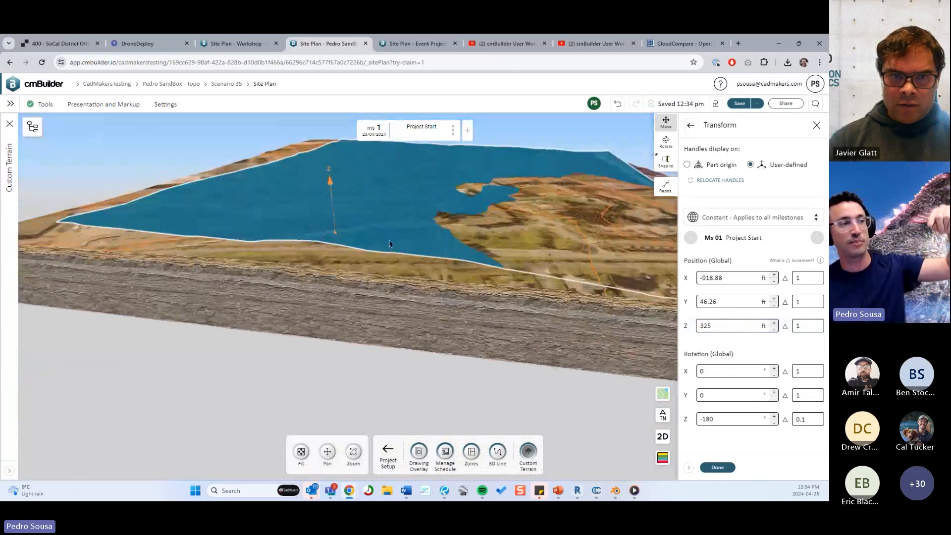
Step: Consult the point elevation in DroneDeploy and the workshop site plan as a reference for the mesh's Z position
double_click(712, 324)
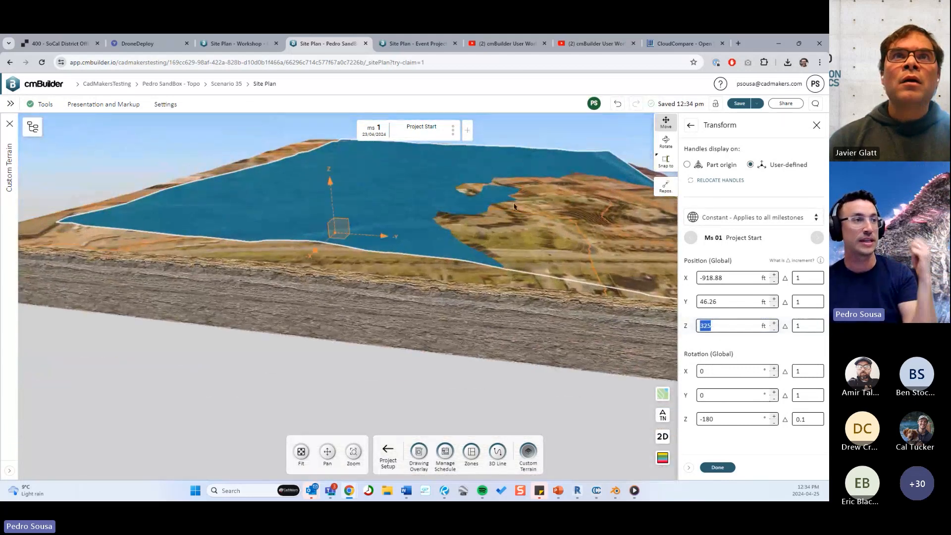
left_click(137, 45)
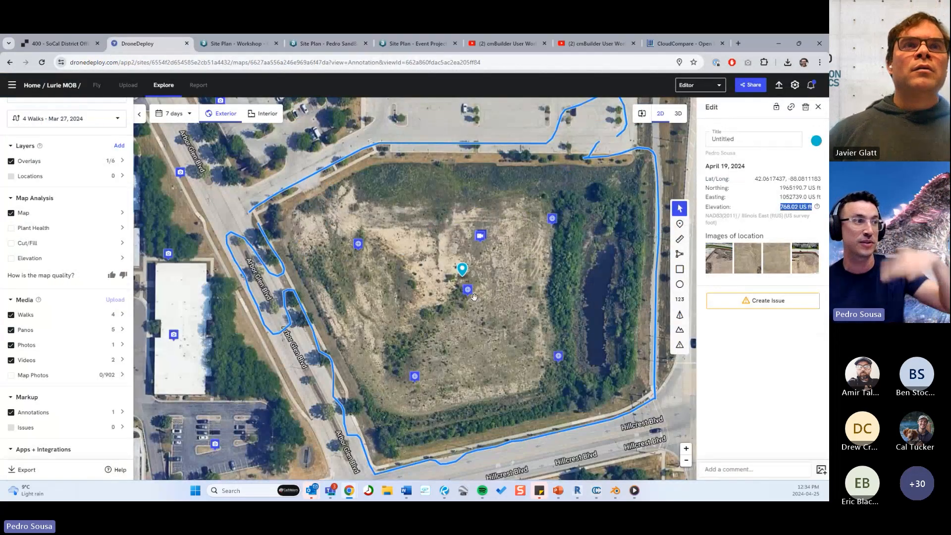
left_click(250, 44)
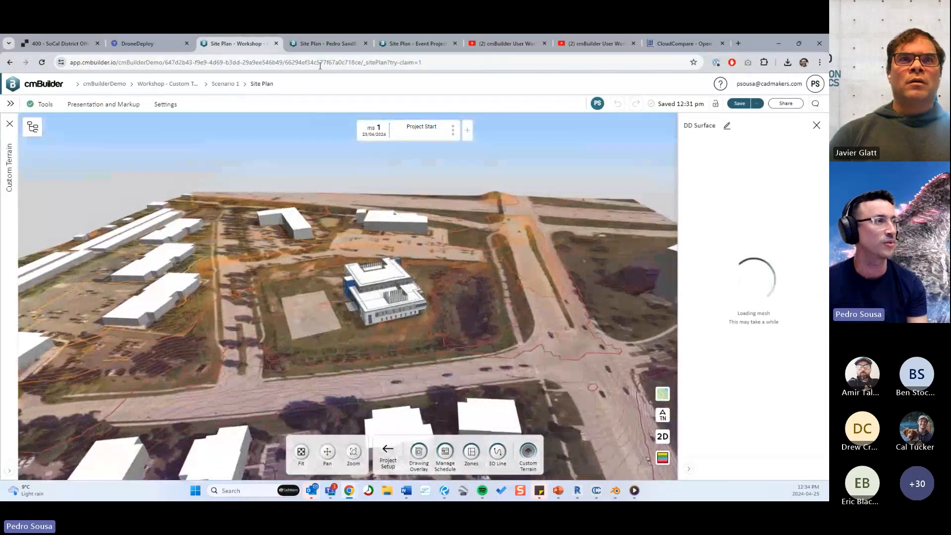
left_click(327, 43)
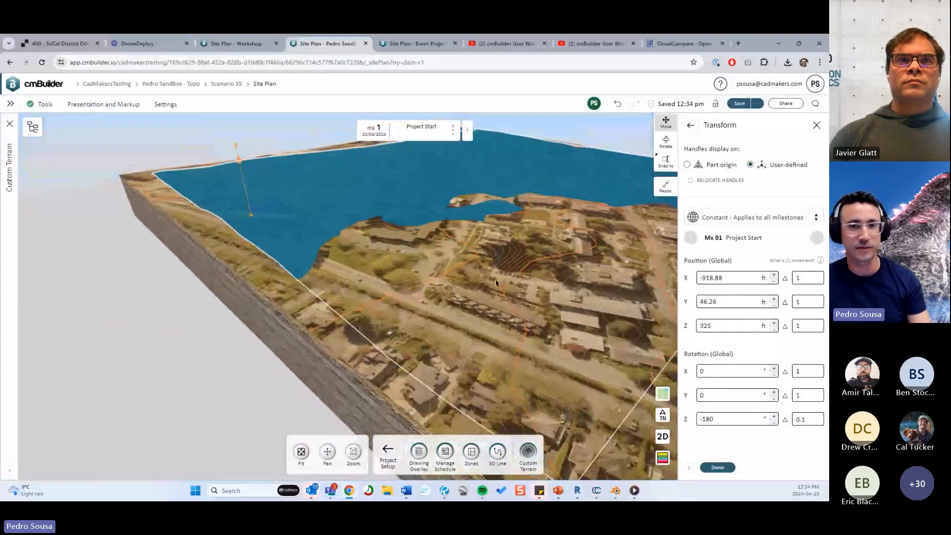
Step: Finish the transform and close the GLB_TERRAIN copy mesh's properties
left_click_drag(490, 266, 488, 292)
left_click(720, 466)
right_click_drag(526, 425, 410, 396)
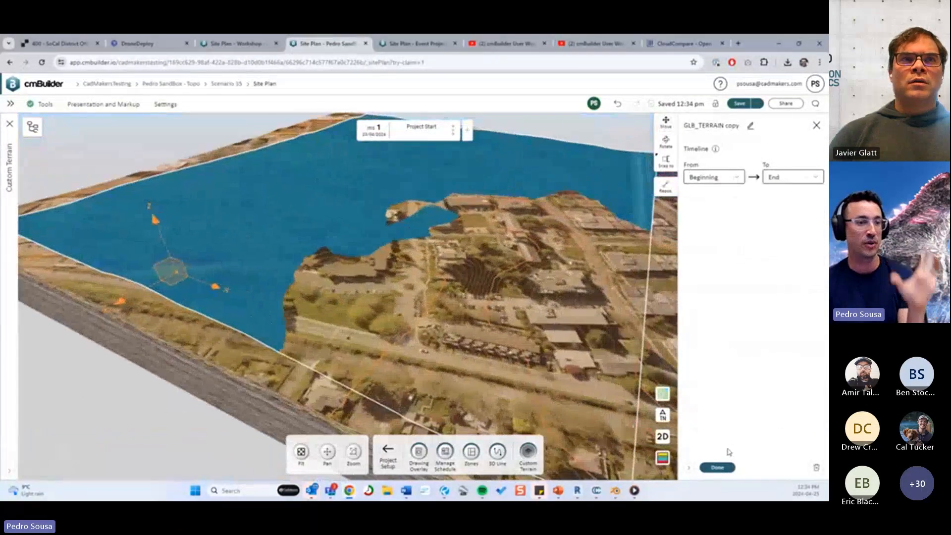
left_click(724, 467)
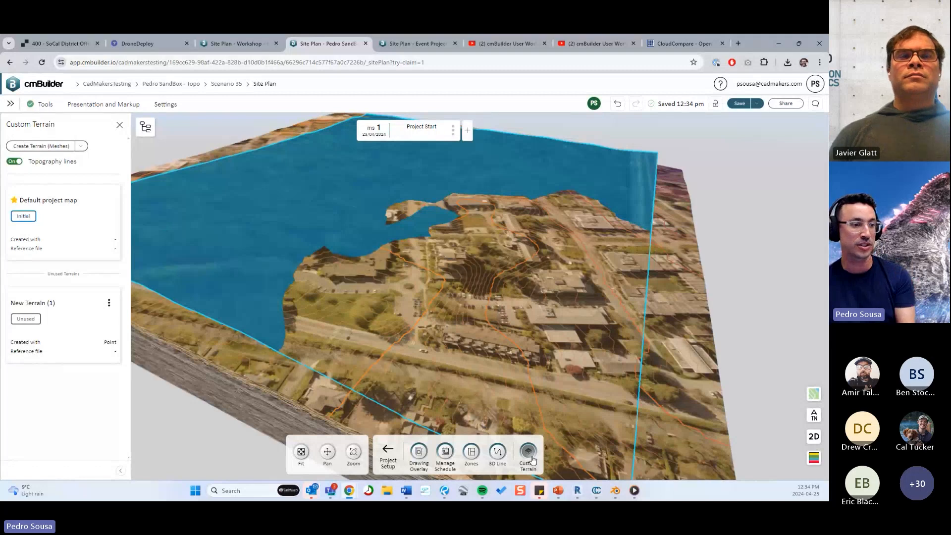
Step: Create a custom terrain from the GLB_TERRAIN copy mesh in the current site plan
left_click(48, 147)
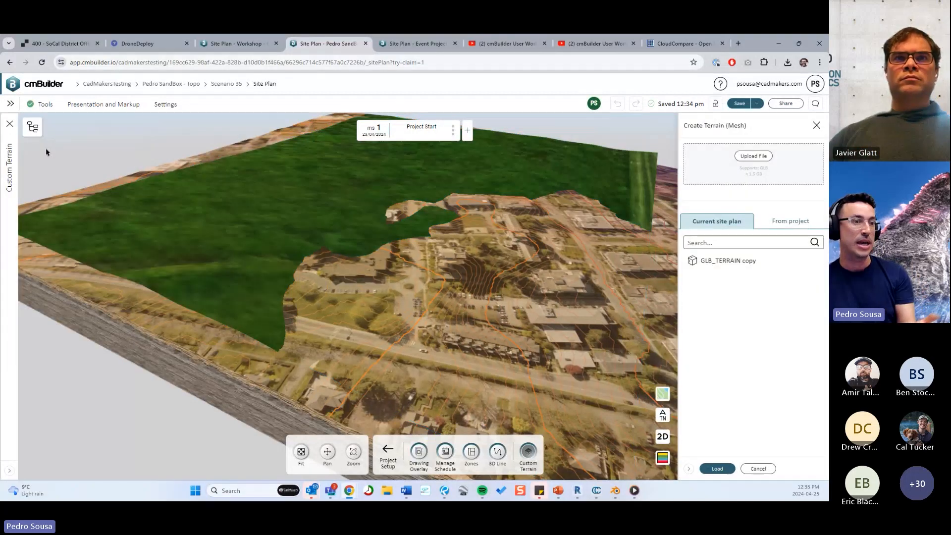
left_click(734, 261)
left_click(716, 468)
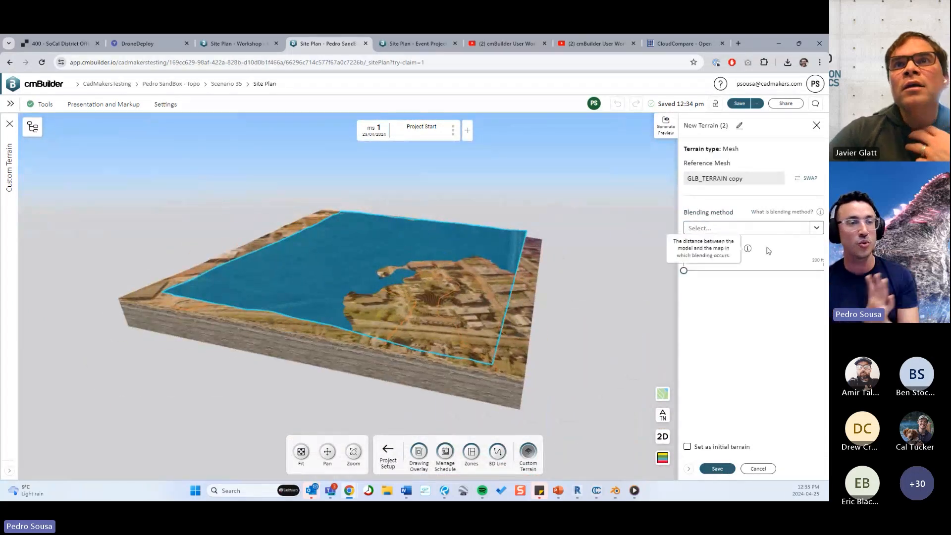
Step: Raise the new terrain's smoothing distance to about 40% of its 3 to 200 ft range
left_click_drag(572, 274, 505, 287)
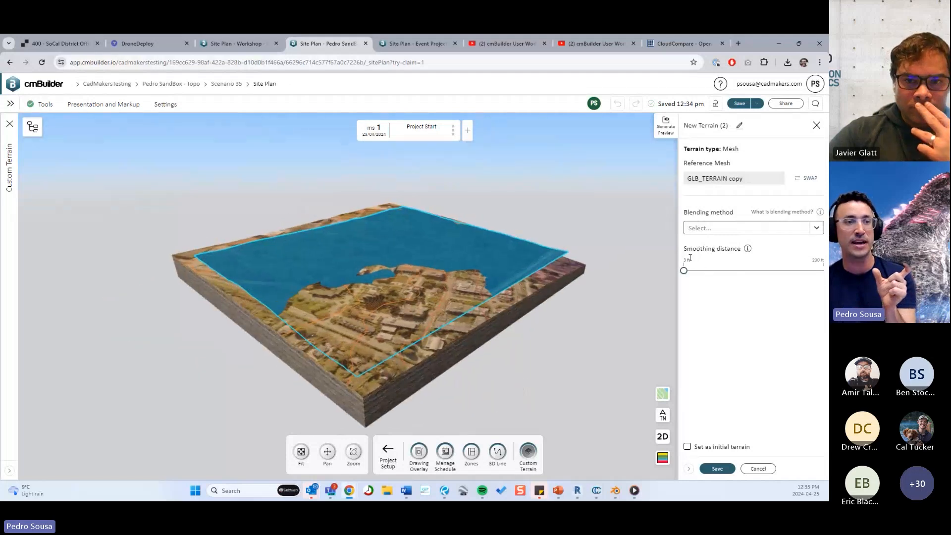
left_click_drag(685, 274, 740, 275)
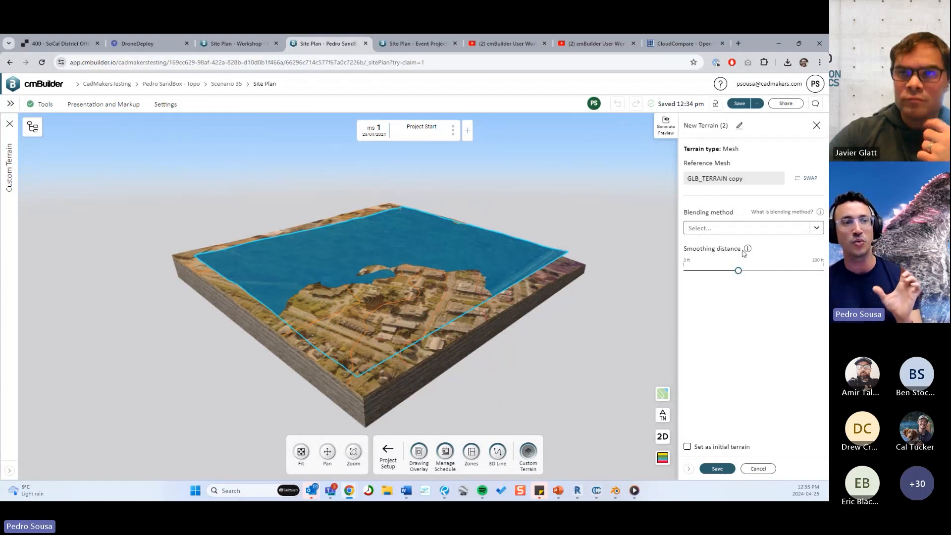
scroll(567, 310, "up", 5)
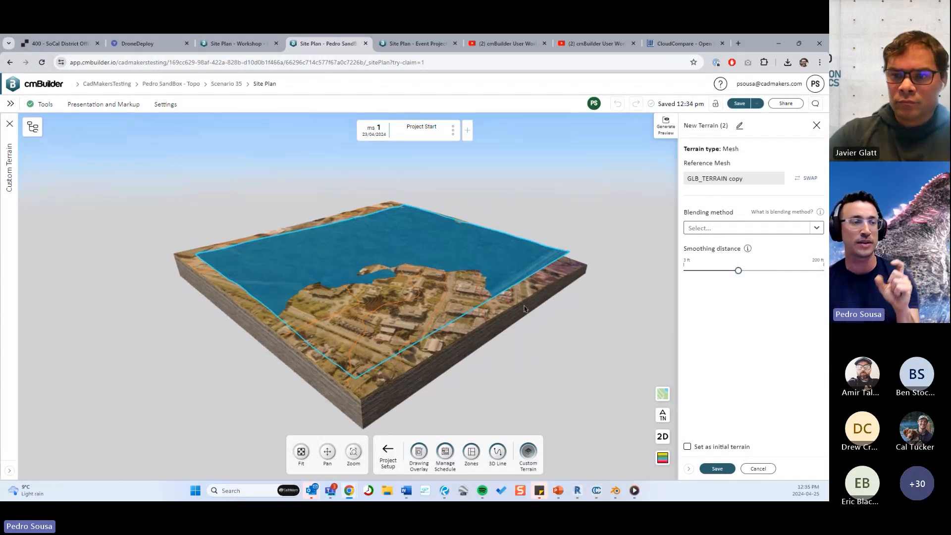
left_click_drag(567, 311, 571, 294)
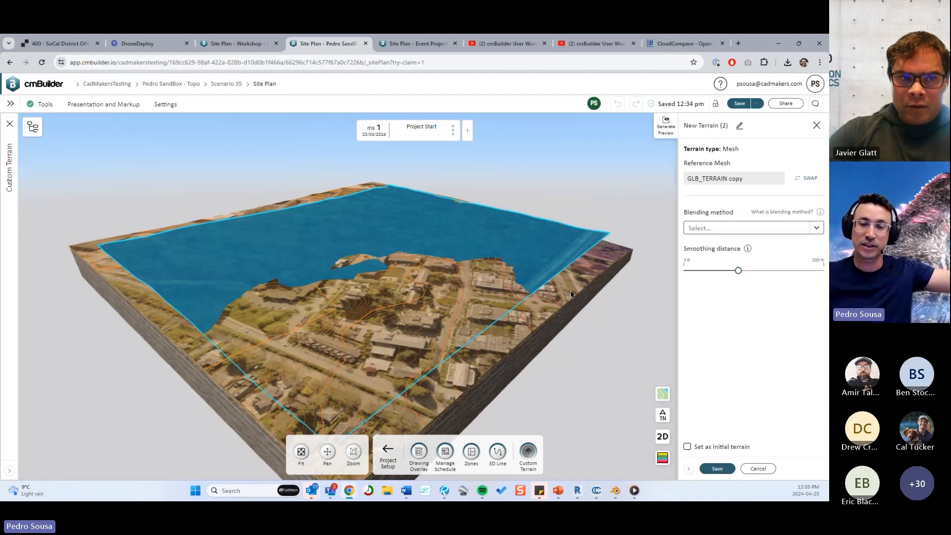
Step: Examine the mesh's boundary and the map margin around it in 2D view, and return to 3D view
left_click(664, 437)
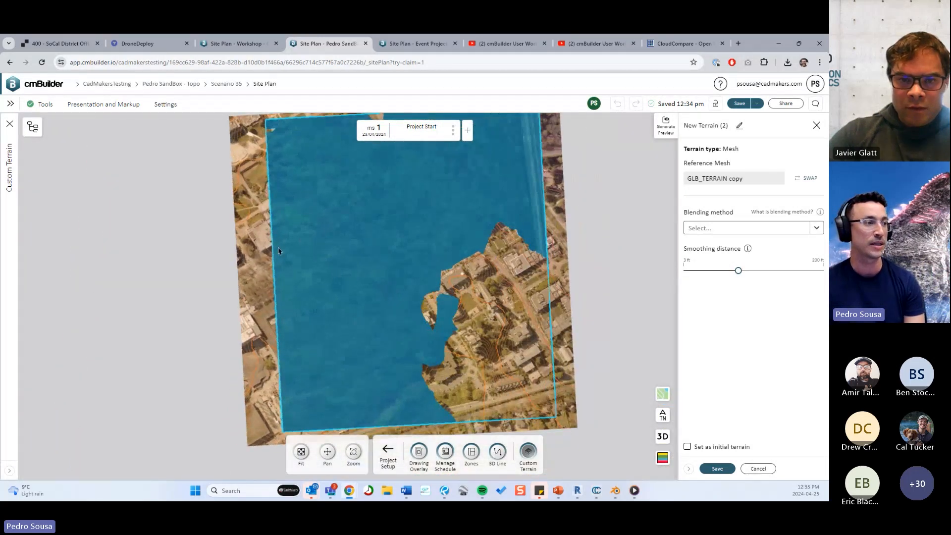
left_click_drag(278, 251, 330, 267)
scroll(325, 268, "up", 2)
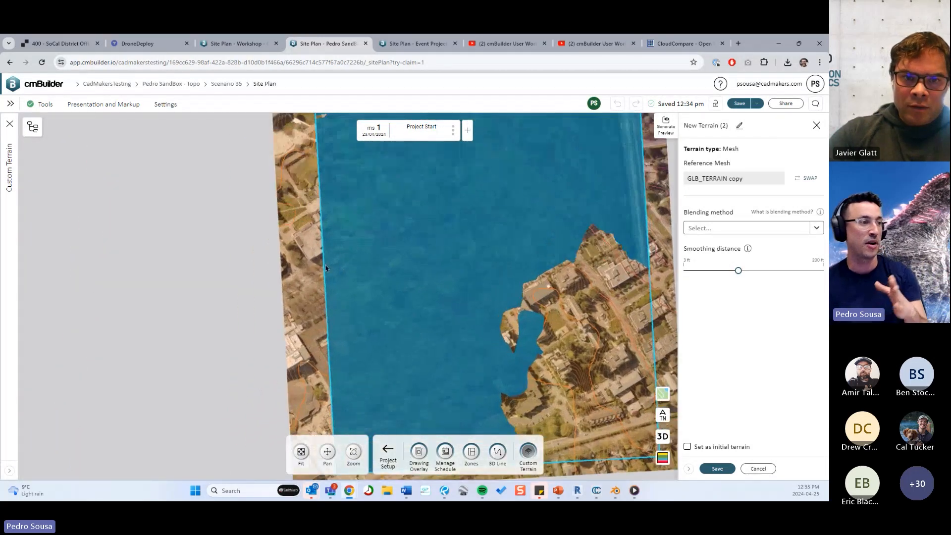
left_click_drag(401, 268, 430, 269)
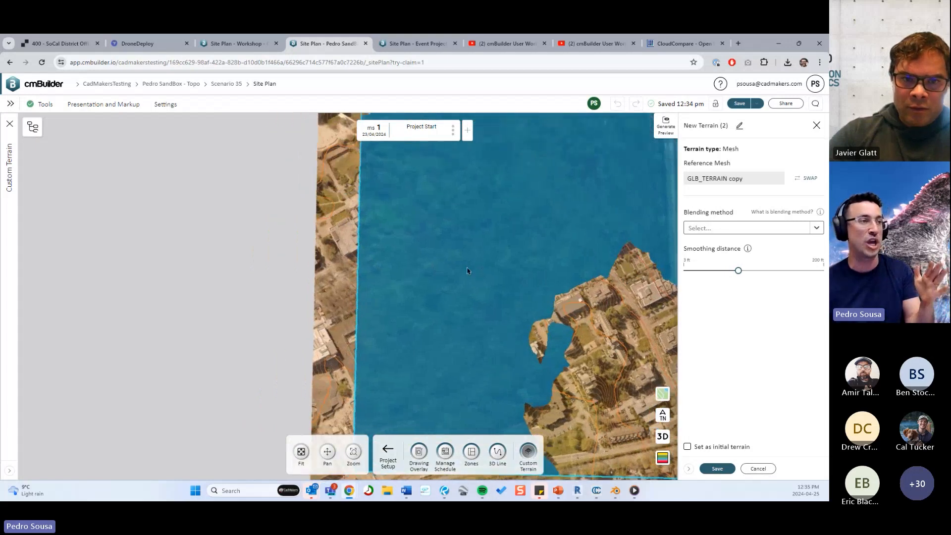
right_click_drag(430, 270, 362, 264)
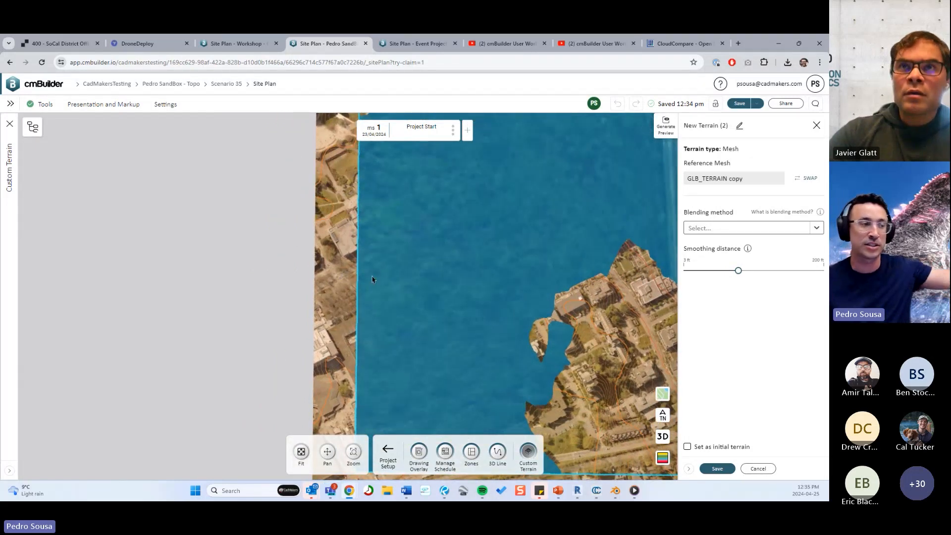
left_click_drag(371, 279, 279, 262)
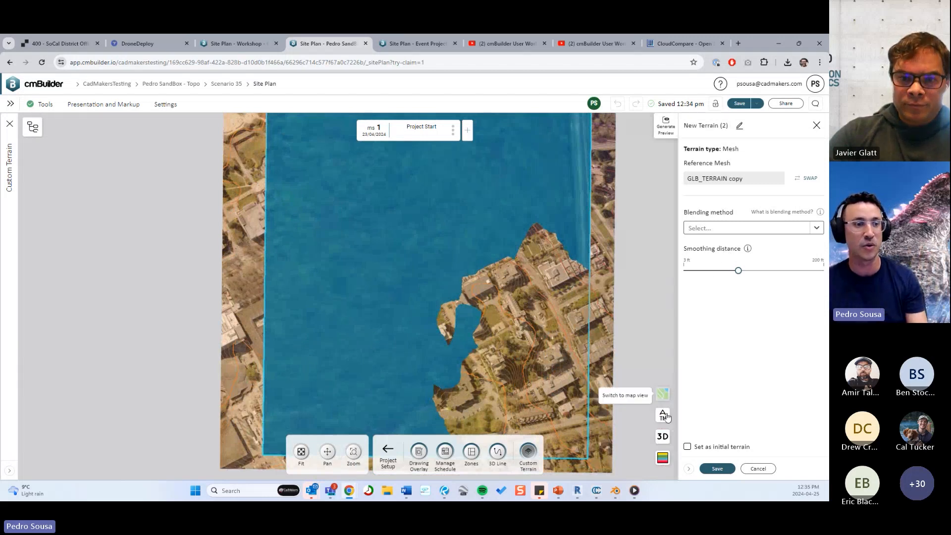
left_click(662, 436)
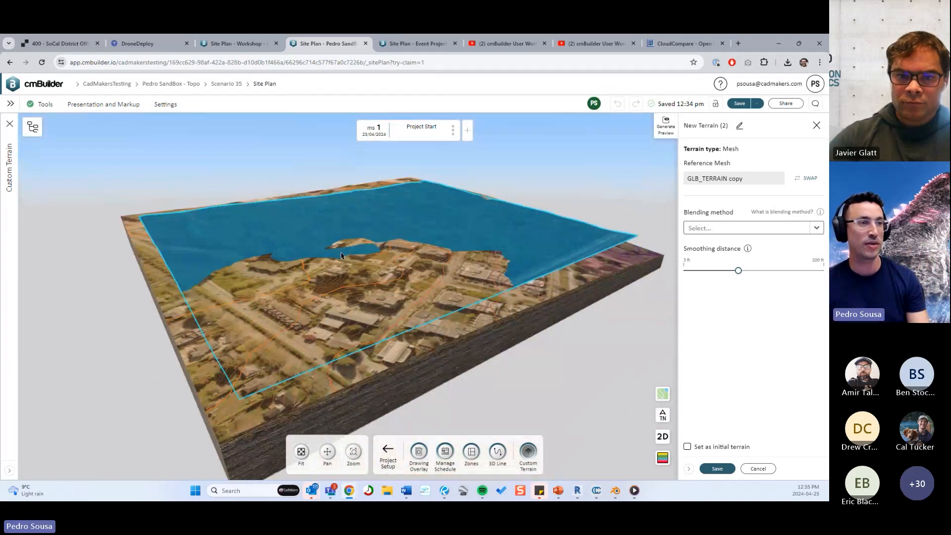
Step: Generate a preview of New Terrain (2), set it as the initial terrain, and save it
left_click(666, 129)
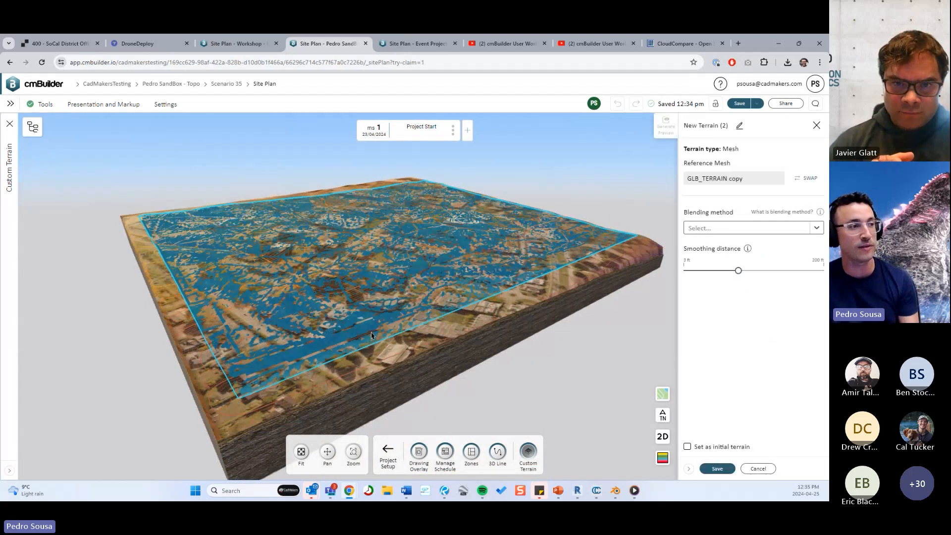
left_click_drag(372, 336, 528, 322)
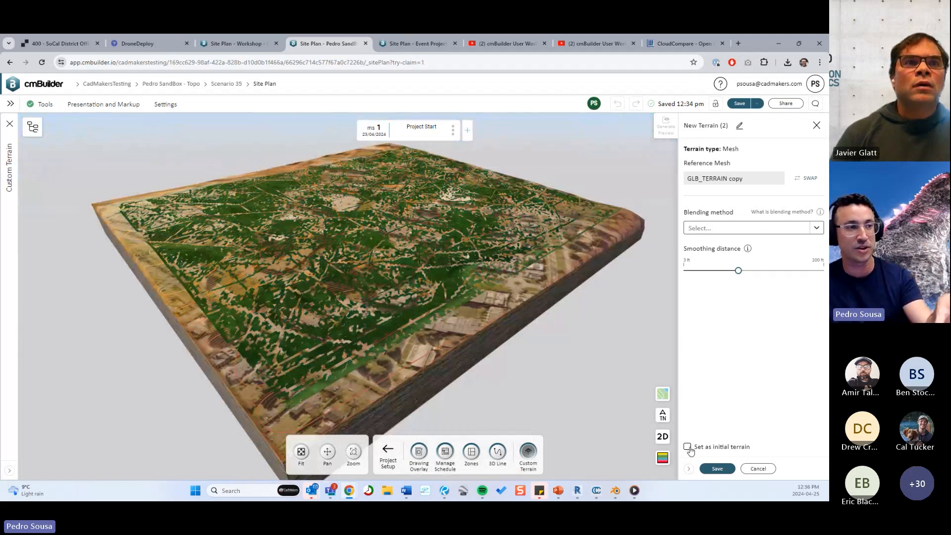
left_click(688, 447)
left_click(716, 468)
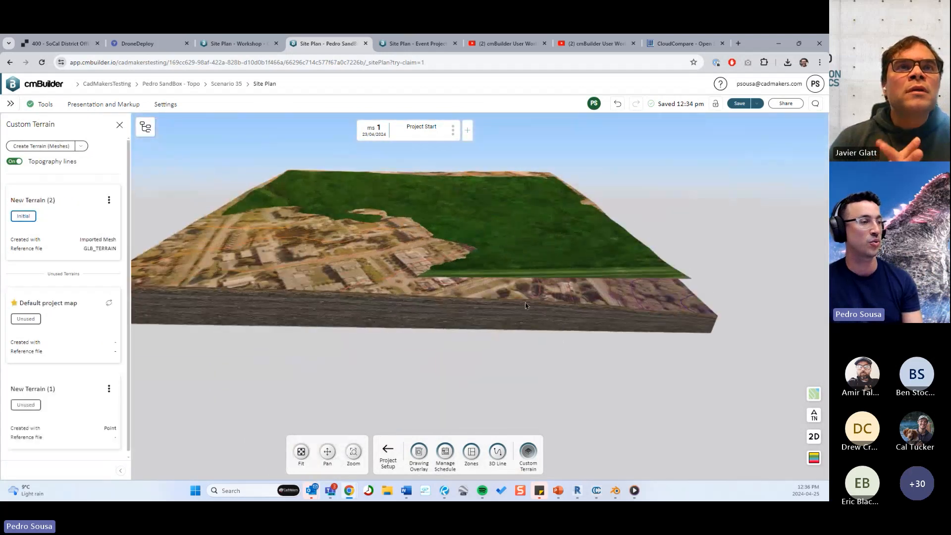
mouse_move(415, 307)
left_mouse_down()
mouse_move(452, 317)
mouse_move(469, 309)
mouse_move(470, 297)
mouse_move(473, 332)
mouse_move(426, 312)
left_mouse_up()
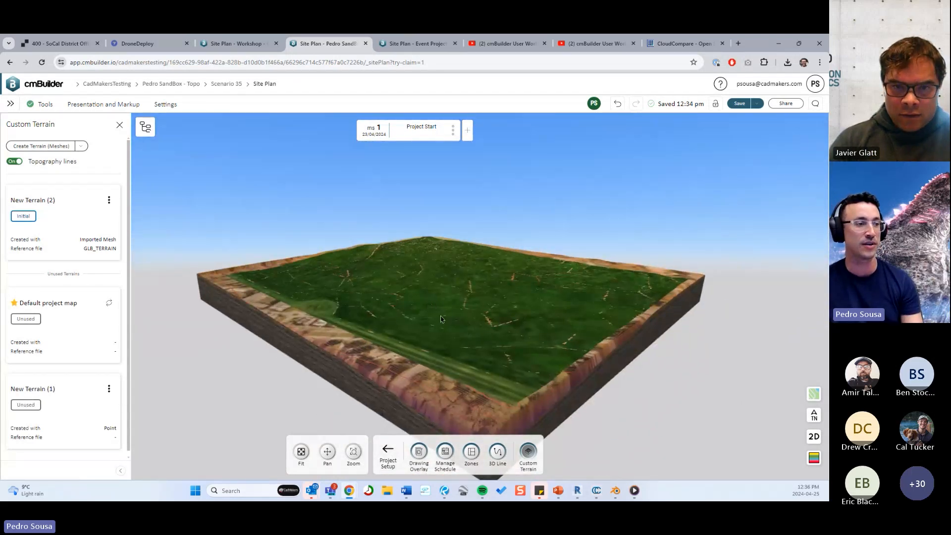
Step: Delete the GLB_TERRAIN copy mesh from the site plan so only the generated terrain is left
left_click(441, 318)
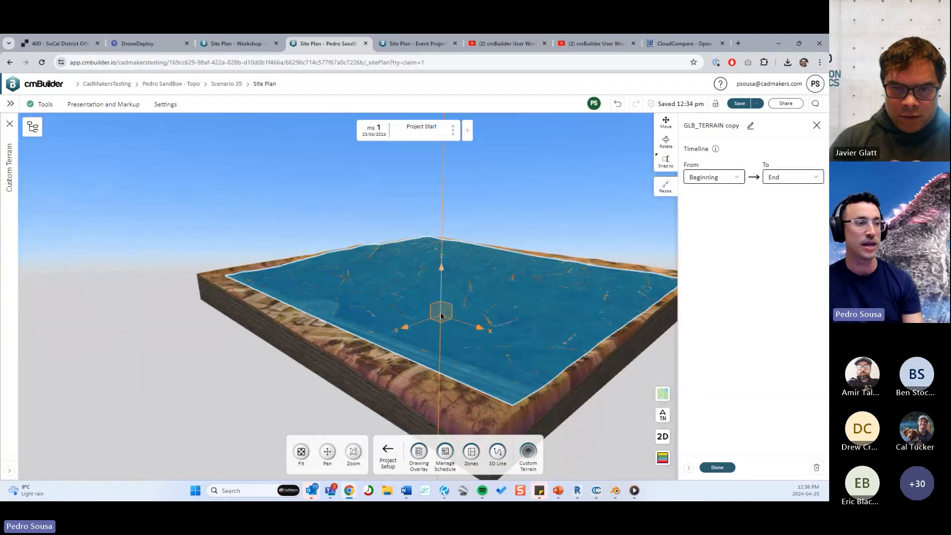
left_click(815, 468)
left_click(336, 304)
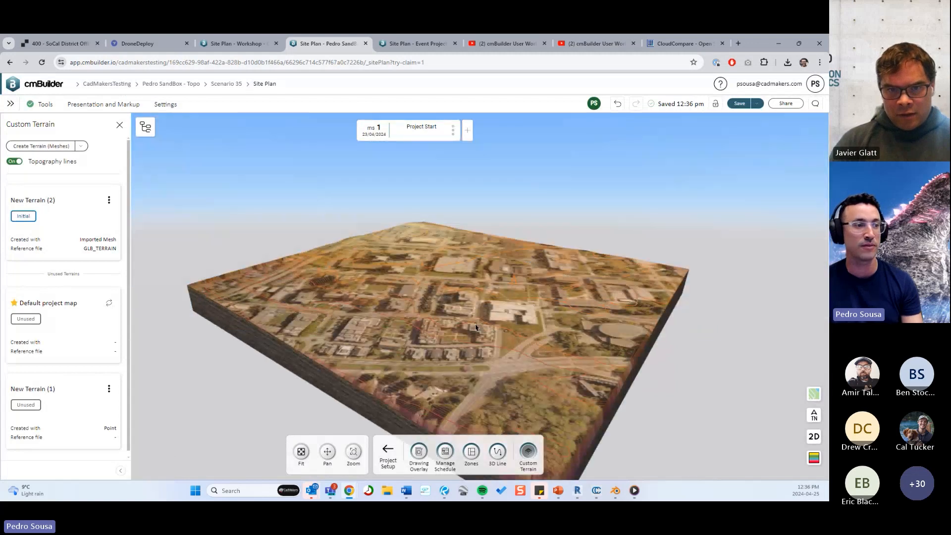
left_click_drag(521, 332, 448, 307)
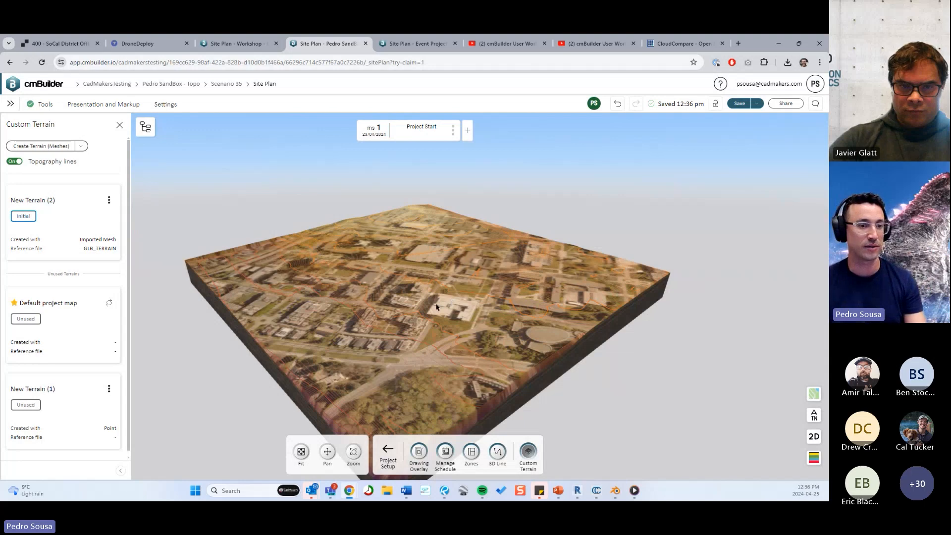
Step: Switch to the workshop site plan and look closely at the Drone Deploy mesh around the building
left_click(254, 40)
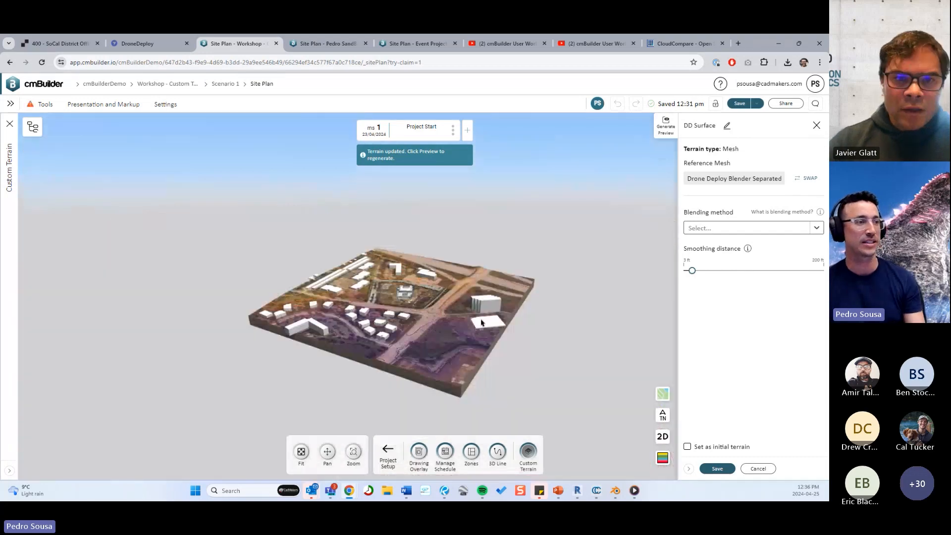
left_click_drag(493, 348, 448, 357)
scroll(483, 365, "up", 8)
scroll(483, 365, "up", 3)
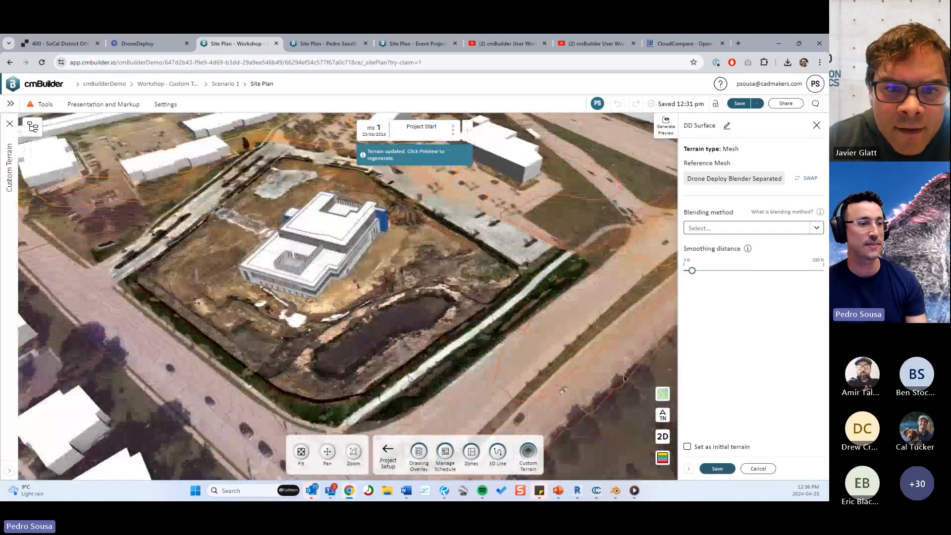
Step: Examine the Drone Deploy mesh's edges against the surrounding map in 2D view, and return to 3D view
left_click_drag(576, 301, 526, 348)
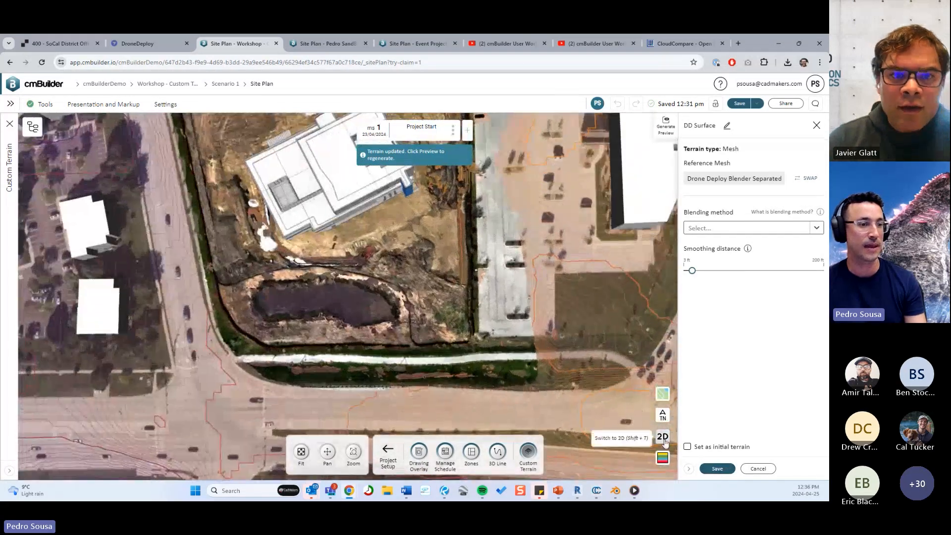
left_click(663, 437)
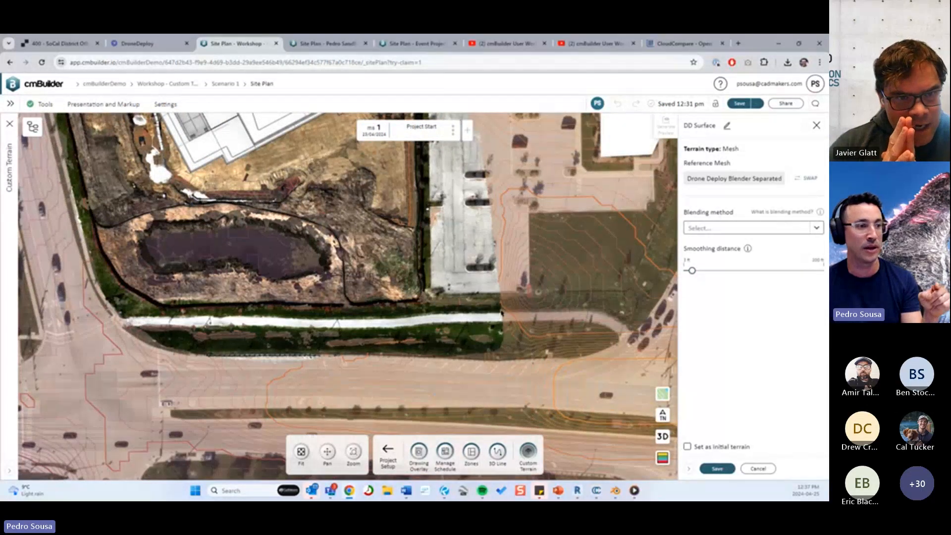
middle_click_drag(491, 285, 512, 419)
middle_click_drag(498, 124, 518, 365)
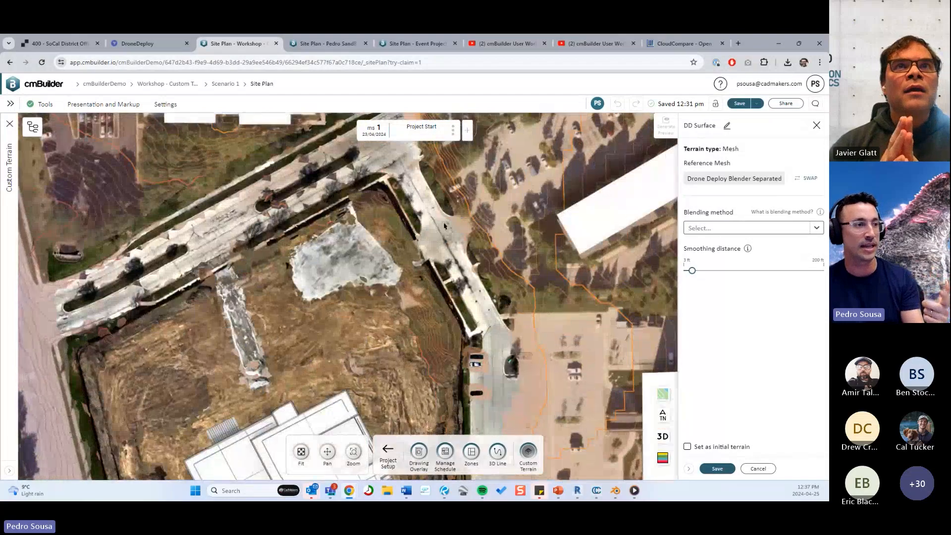
middle_click_drag(229, 197, 397, 190)
left_click(664, 437)
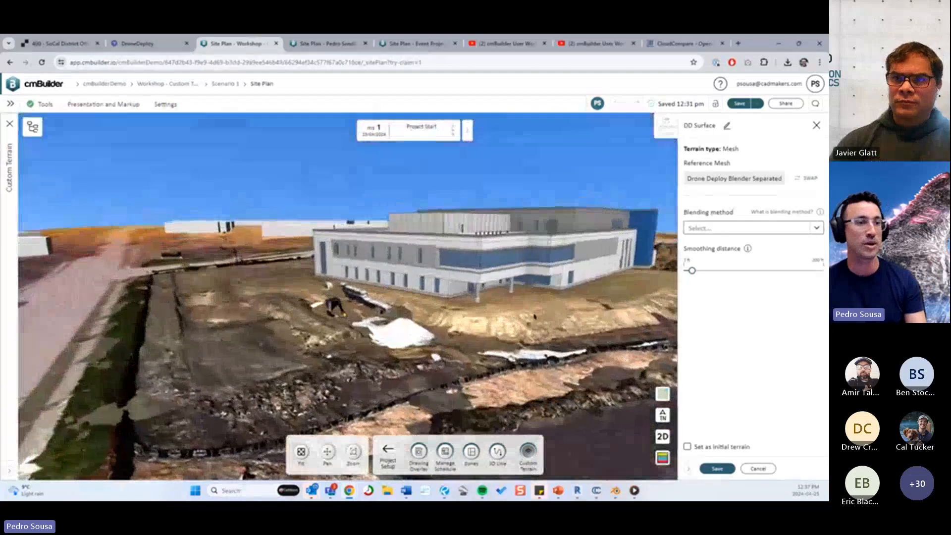
Step: Inspect the mesh around the building and the dirt pile up close, and save the DD Surface terrain
scroll(545, 257, "down", 3)
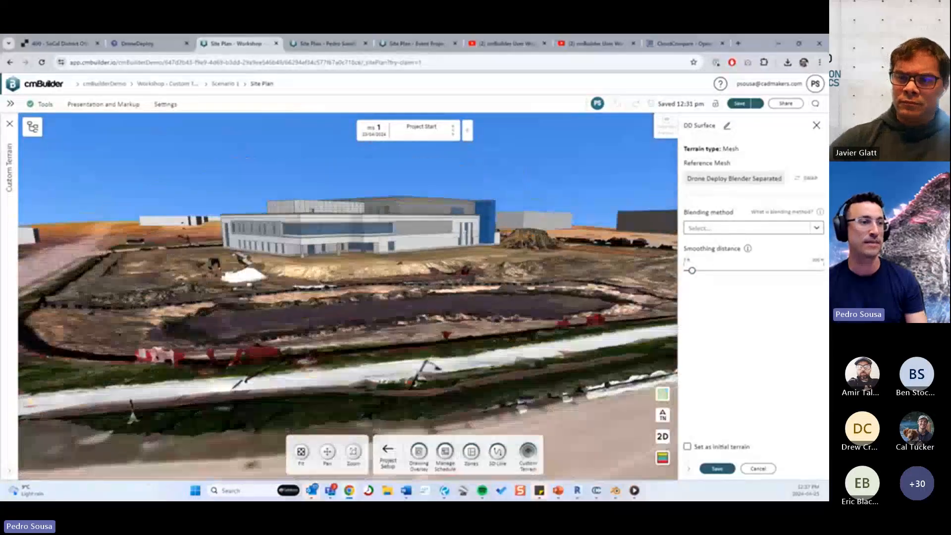
middle_click_drag(545, 257, 470, 277)
scroll(417, 311, "up", 4)
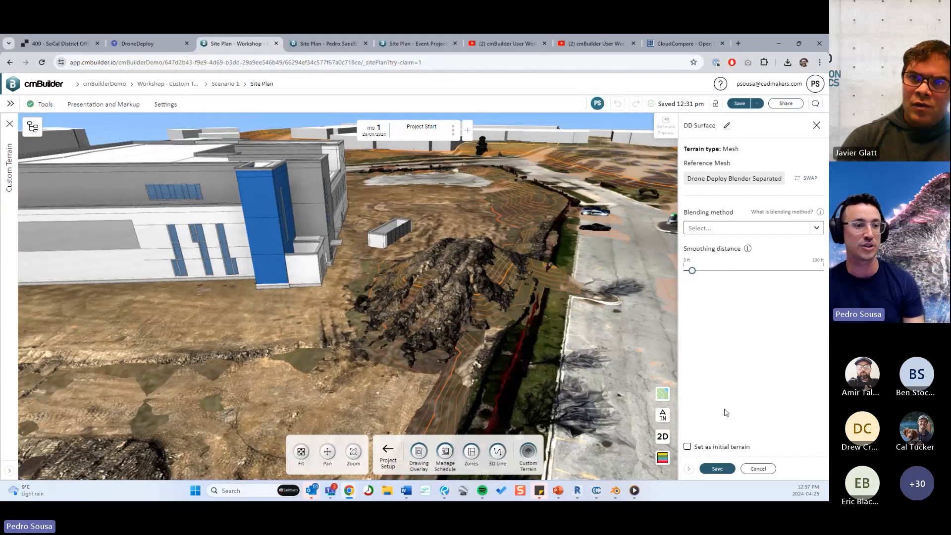
left_click(717, 468)
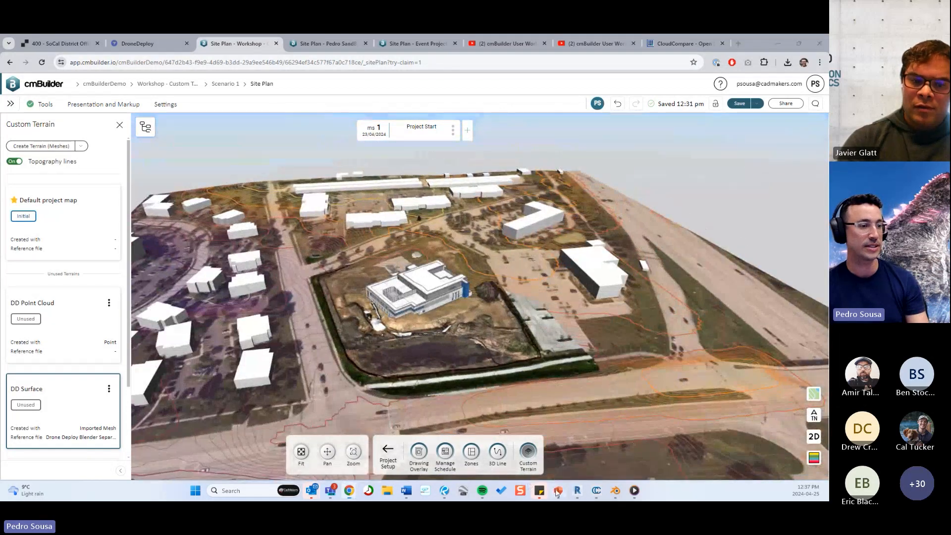
Step: Switch to the PowerPoint presentation and show slide 11, "Point (Import) – Overall Process"
left_click(558, 491)
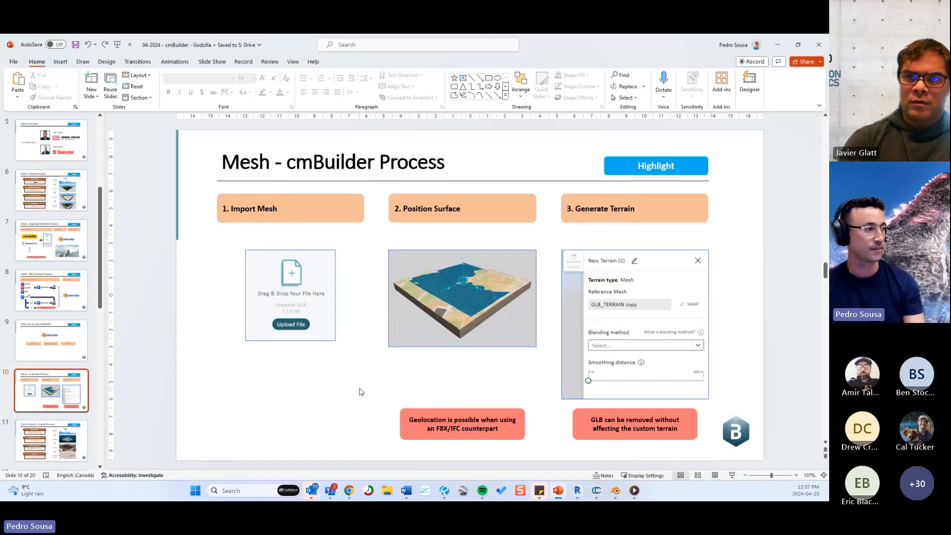
scroll(360, 379, "down", 1)
scroll(362, 375, "up", 1)
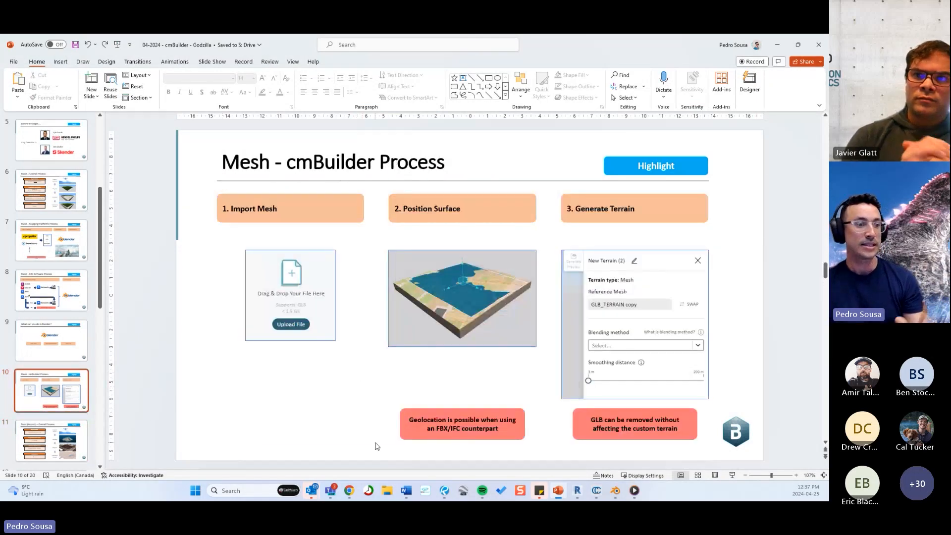
left_click(72, 435)
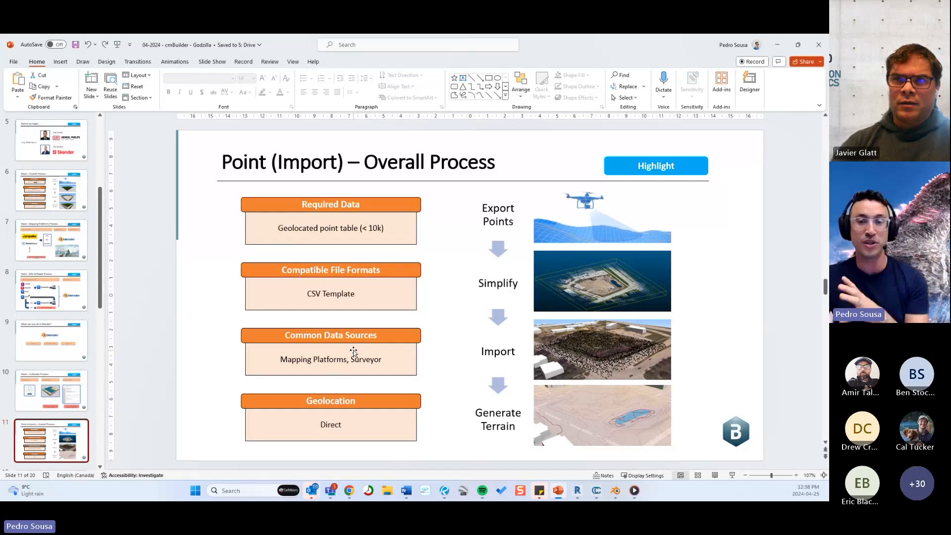
Step: Switch to DroneDeploy in the browser, open the Point Cloud export settings, and review the available coordinate systems
left_click(349, 491)
left_click(343, 434)
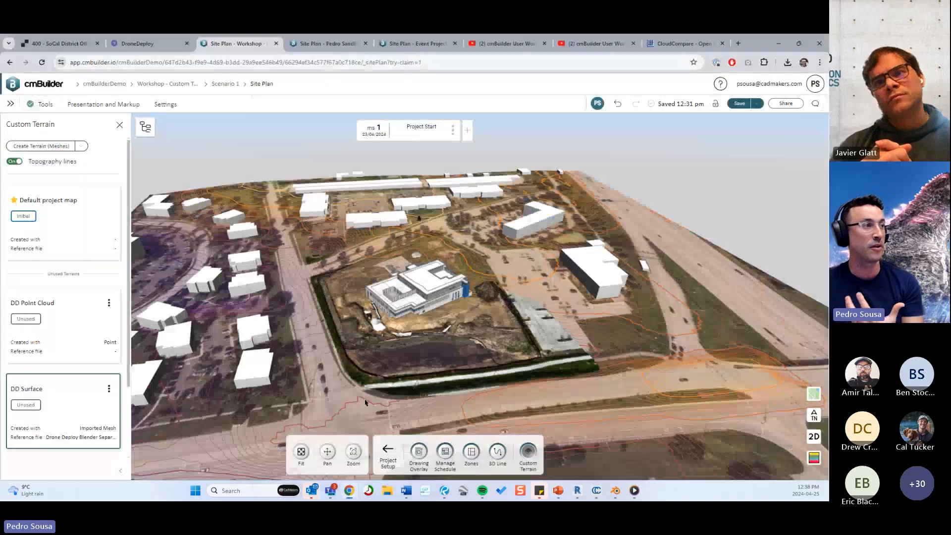
left_click(158, 49)
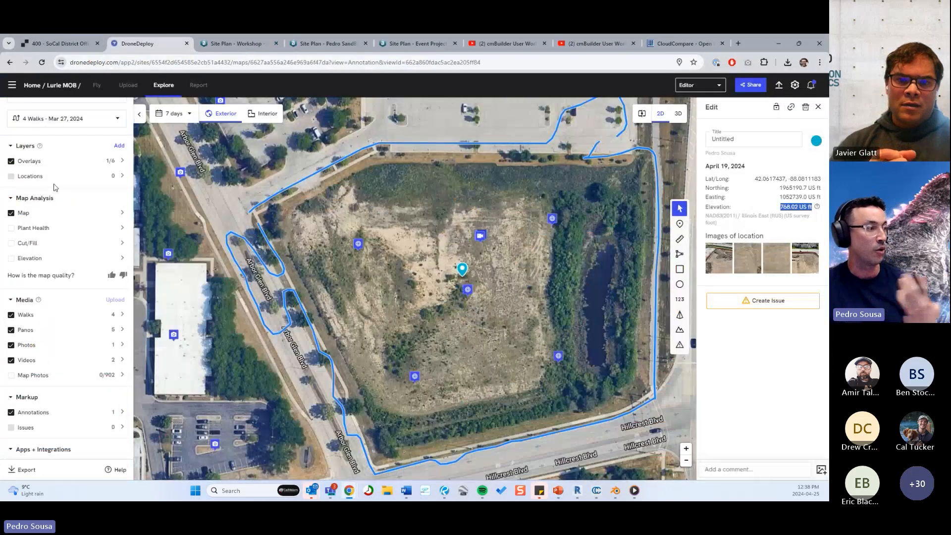
left_click(52, 466)
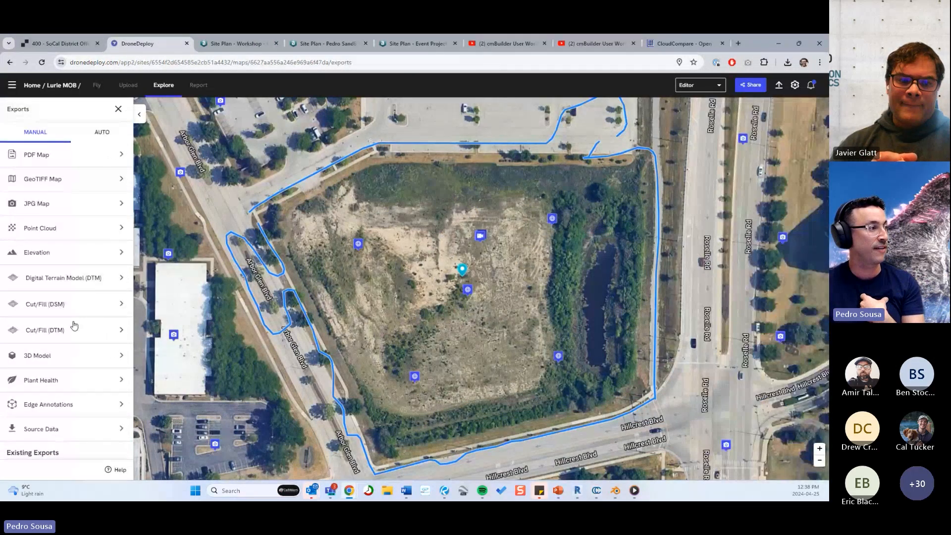
left_click(49, 228)
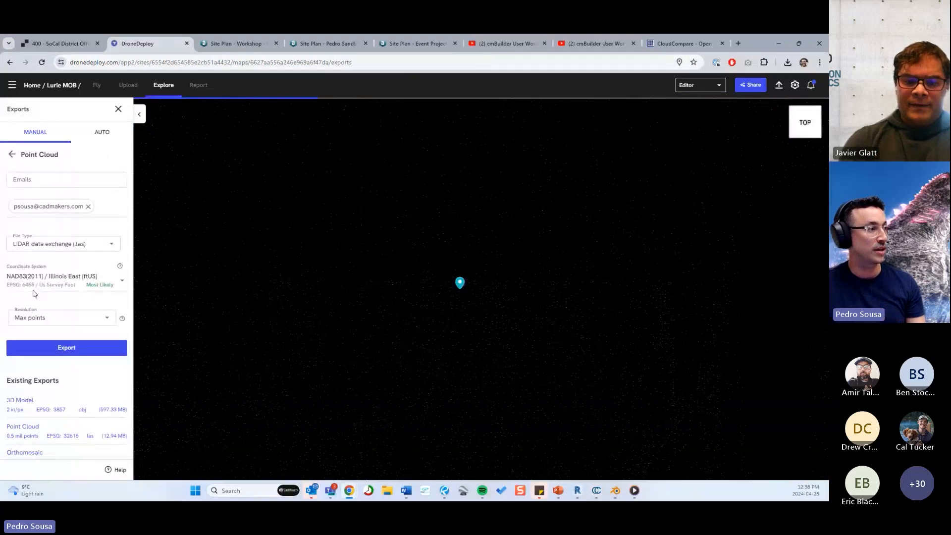
left_click(22, 285)
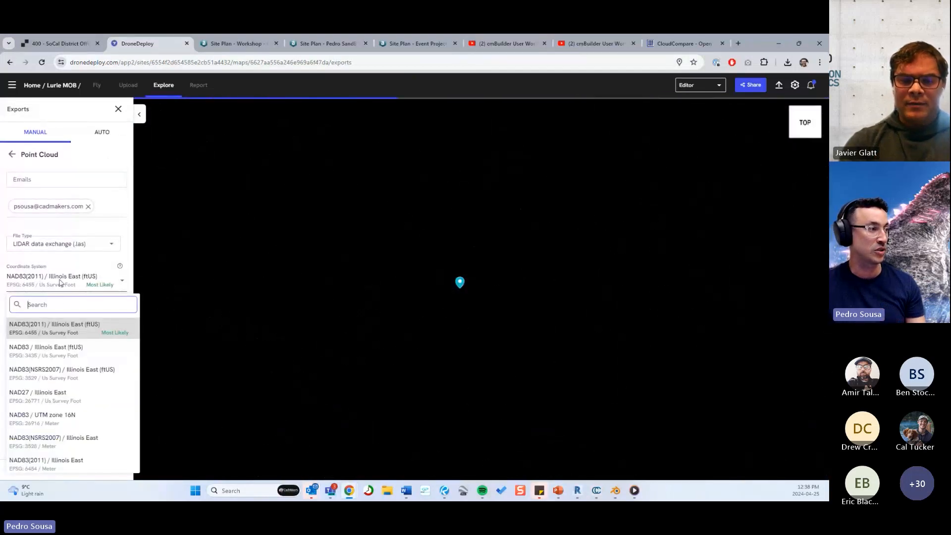
left_click(118, 110)
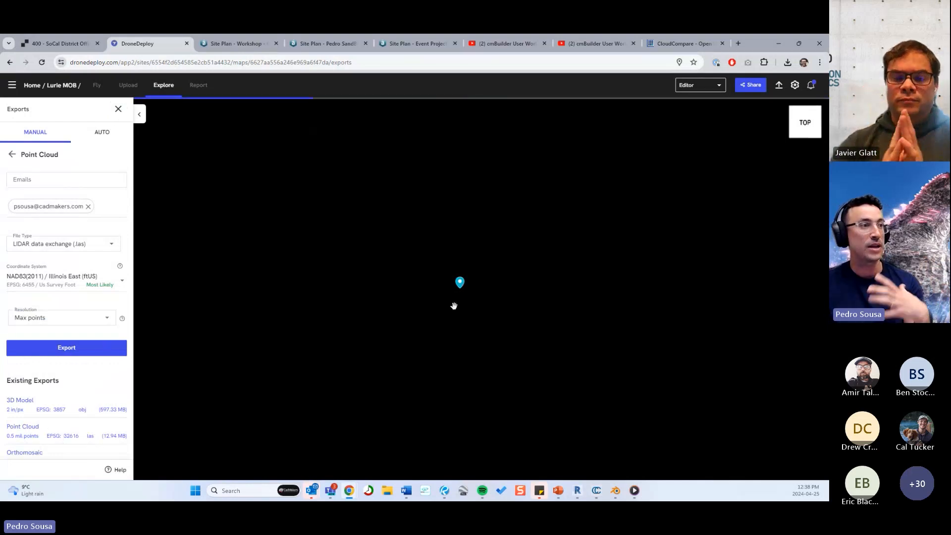
Step: Return to the PowerPoint slide and review the required geolocated point table
left_click(558, 491)
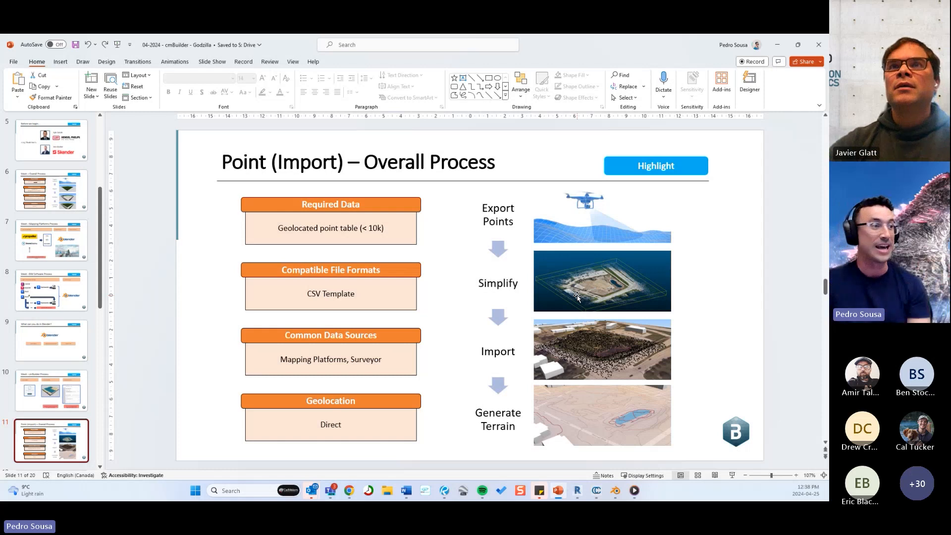
double_click(338, 231)
left_click(447, 286)
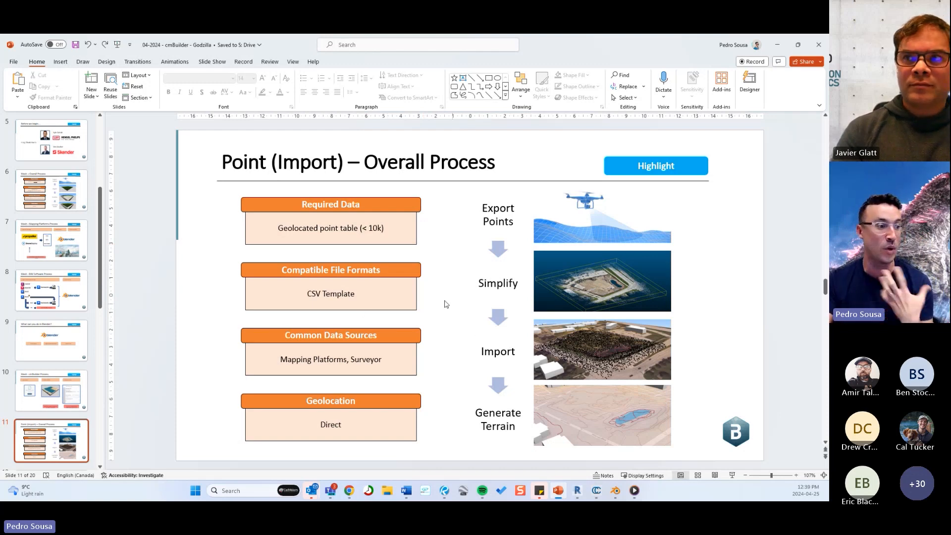
Step: Switch to the workshop site plan in cmBuilder and start a new point-based custom terrain
mouse_move(352, 497)
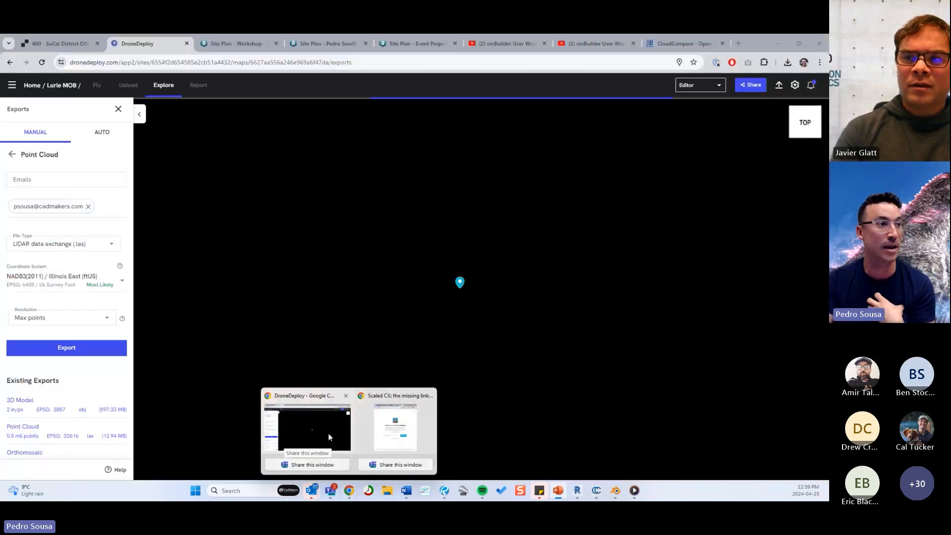
left_click(328, 432)
left_click(238, 44)
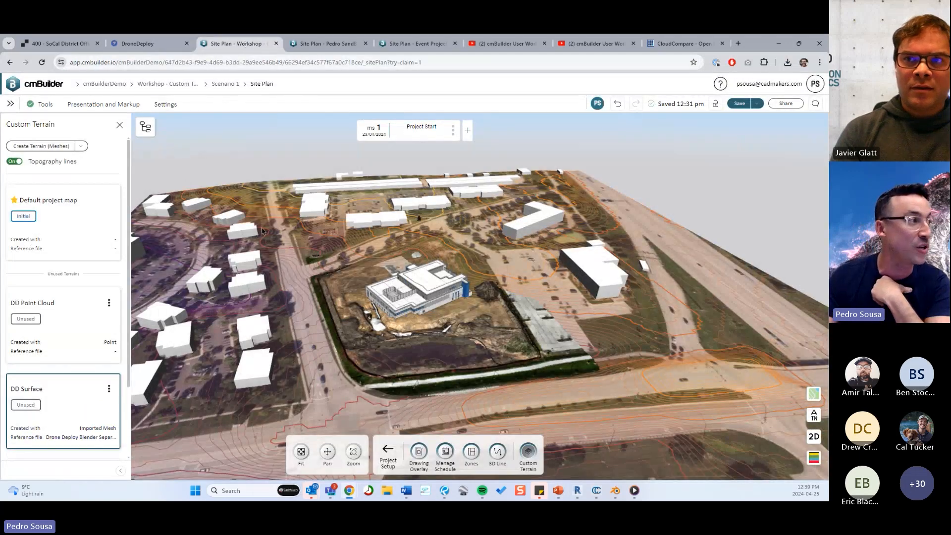
left_click(81, 145)
left_click(64, 165)
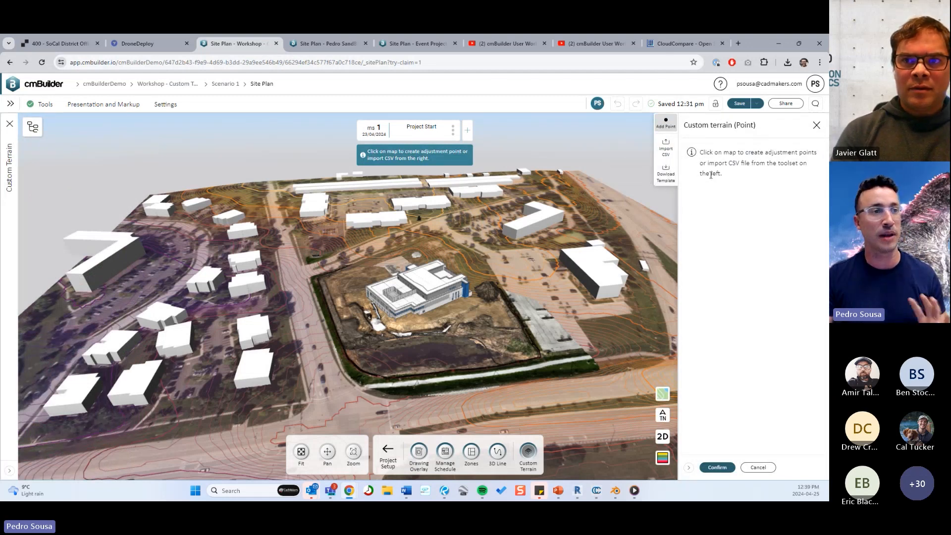
Step: Download the custom terrain CSV template, check its x, y and z columns in Excel, and minimize the workbook
left_click(664, 178)
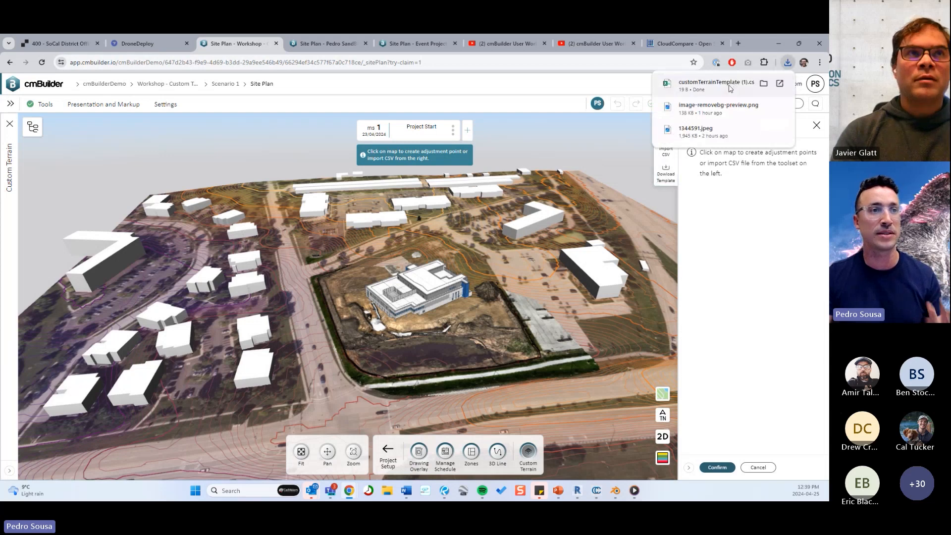
left_click(731, 88)
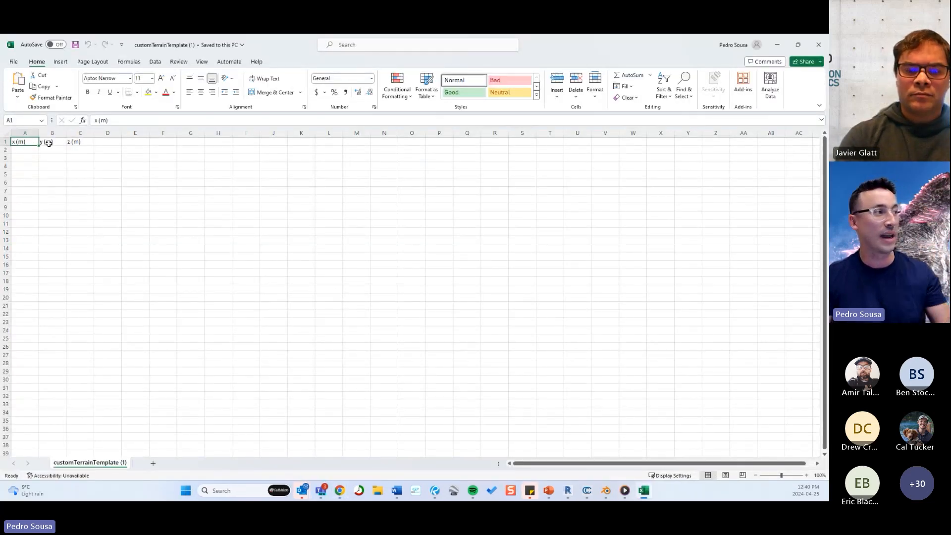
left_click(55, 144)
left_click(74, 142)
left_click(318, 198)
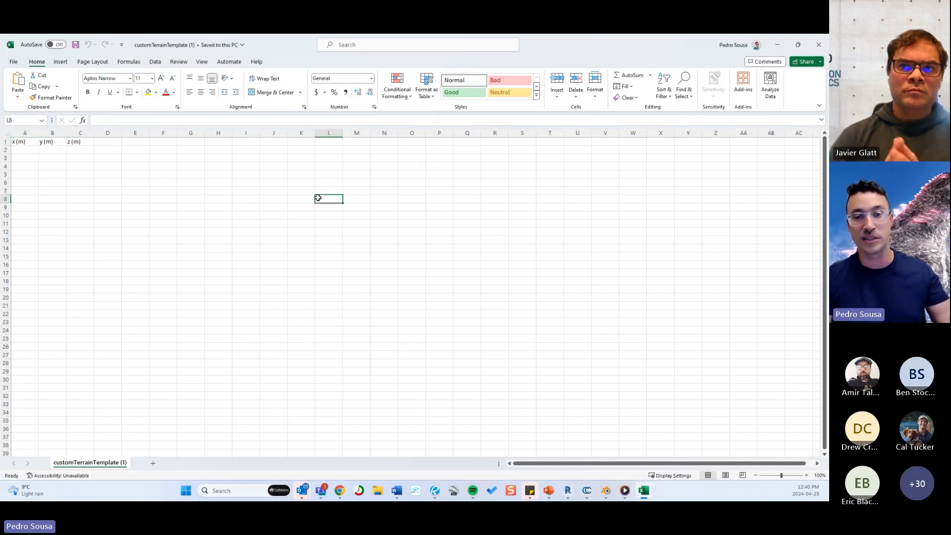
left_click(779, 47)
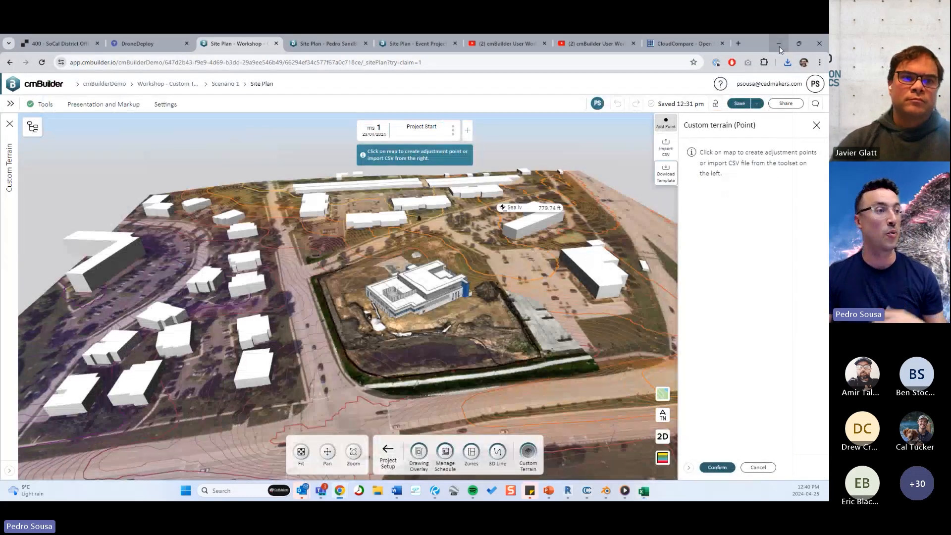
Step: Return to the PowerPoint slide and go through the Export Points, Simplify, Import and Generate Terrain pictures
left_click(779, 46)
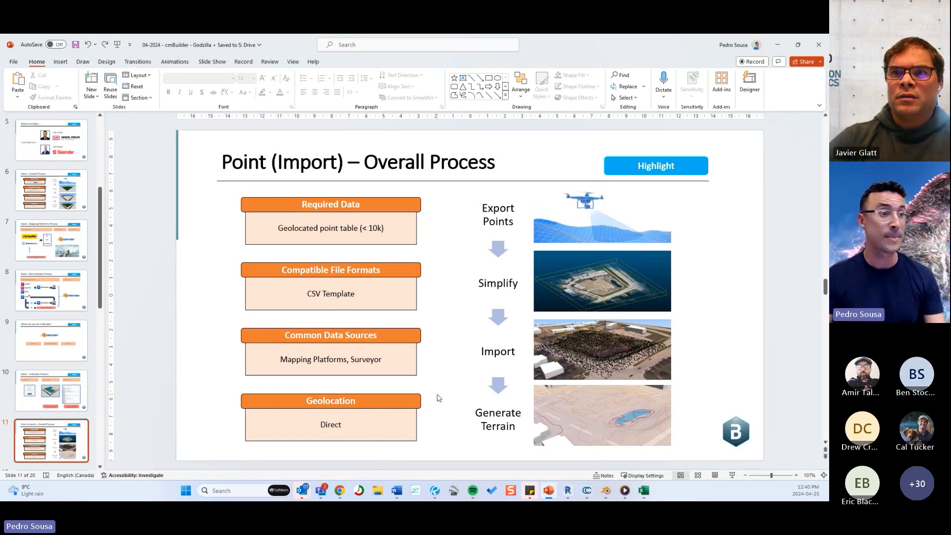
left_click(664, 233)
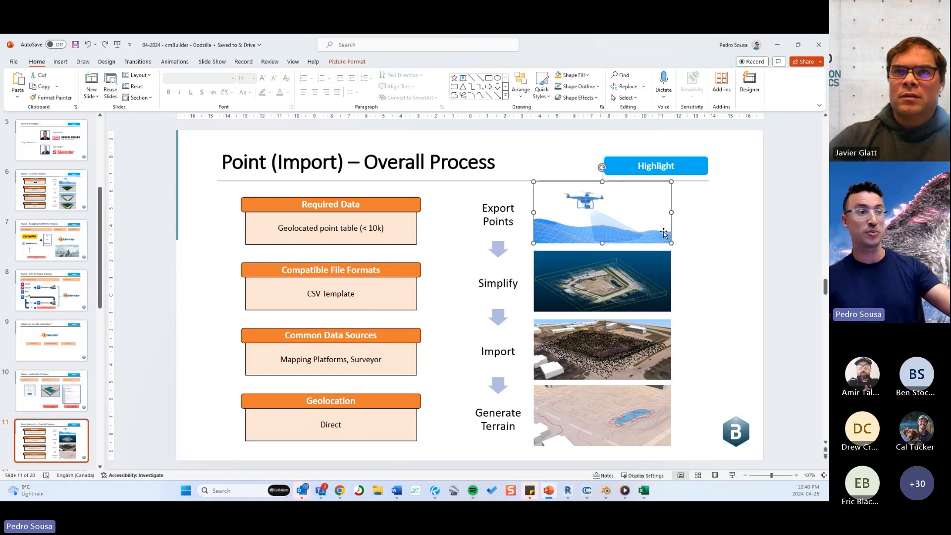
left_click(686, 276)
left_click(634, 281)
left_click(631, 359)
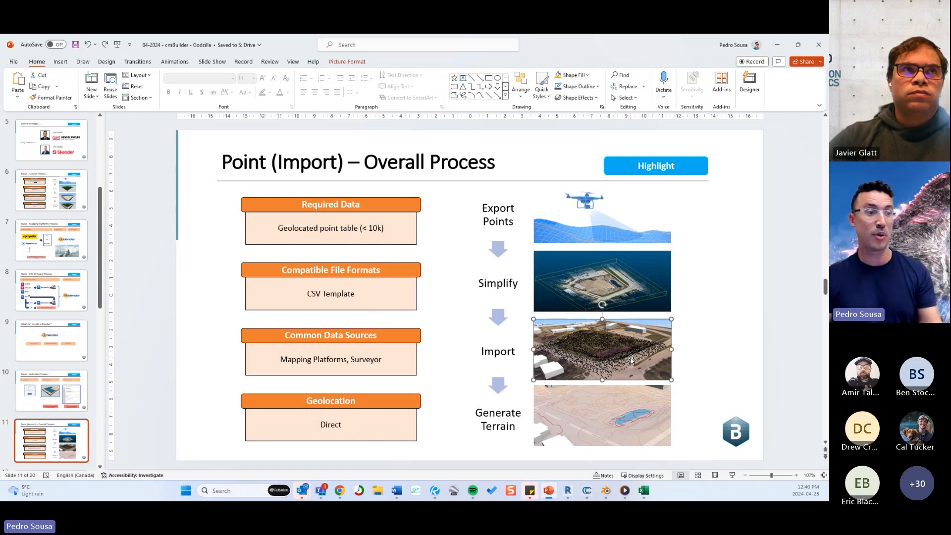
left_click(642, 429)
left_click(699, 391)
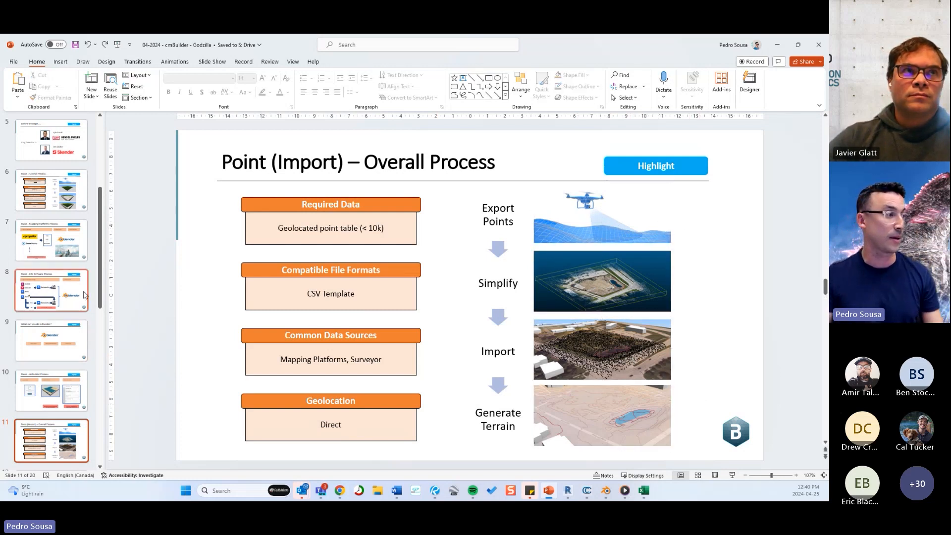
Step: Show slide 12, "Point (Import) – Mapping Platforms Process", and revisit DroneDeploy's point cloud export settings before returning to the slide
scroll(64, 327, "down", 3)
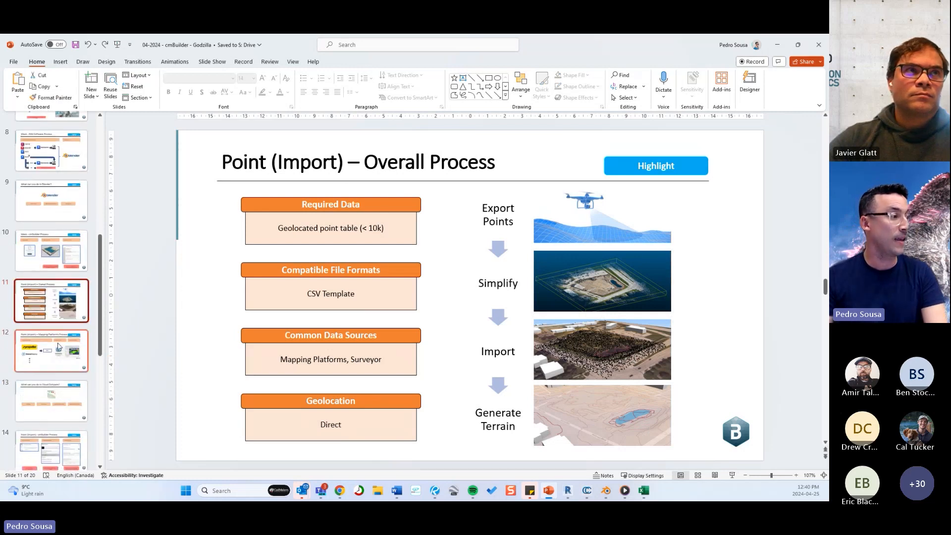
left_click(58, 346)
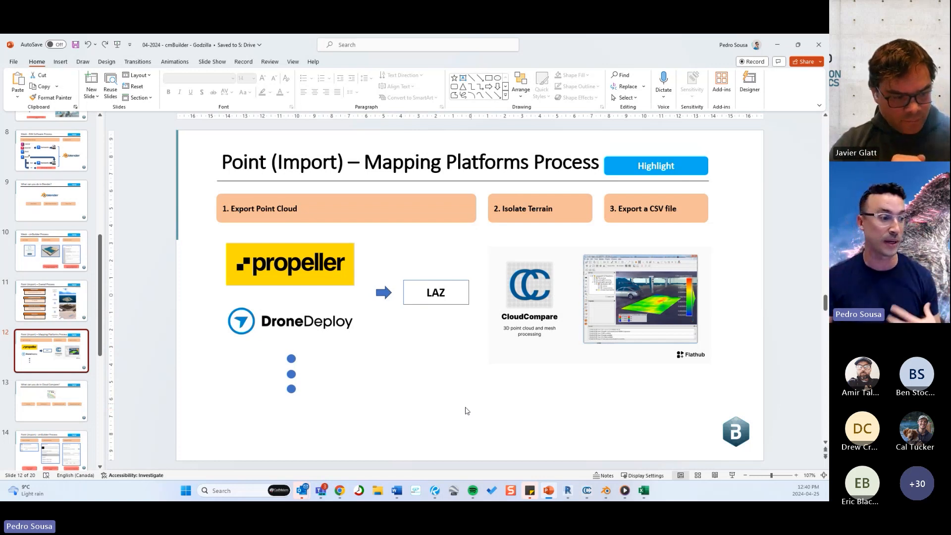
mouse_move(339, 490)
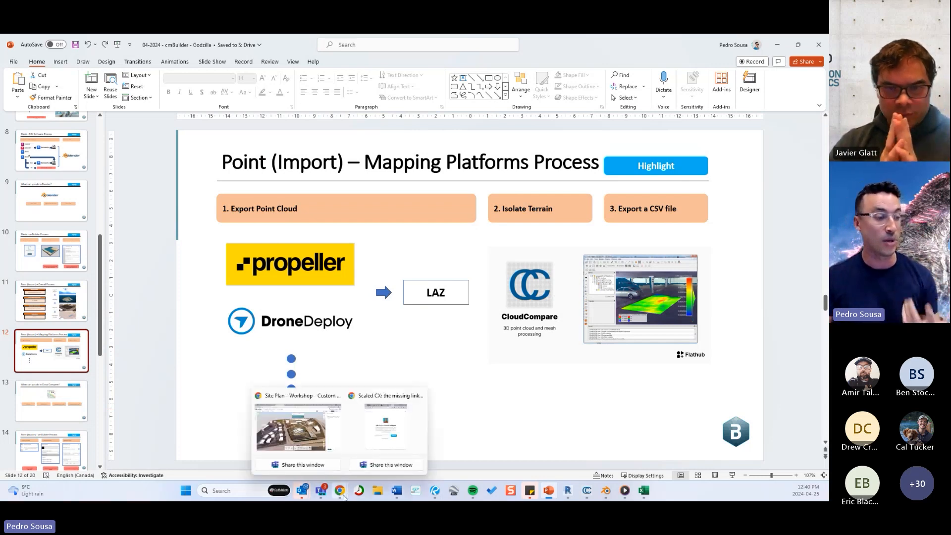
left_click(321, 443)
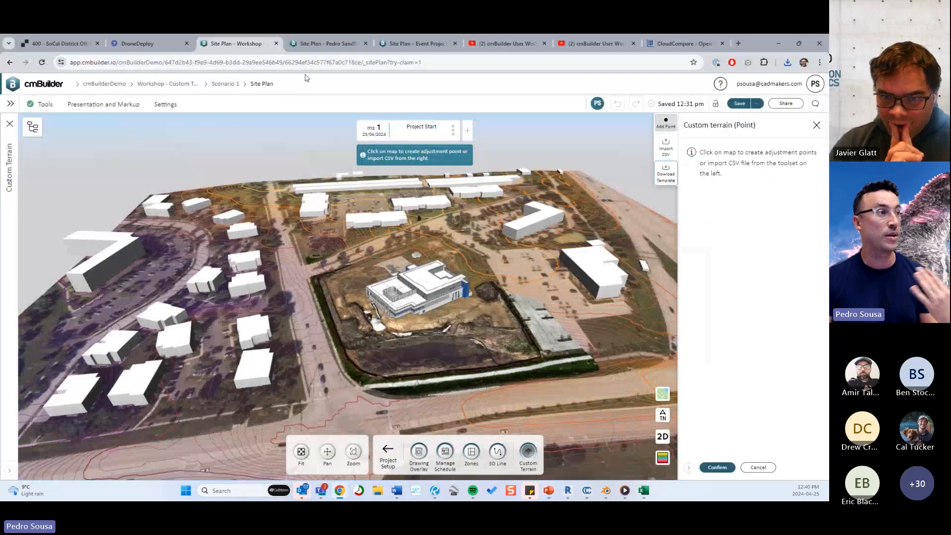
left_click(159, 43)
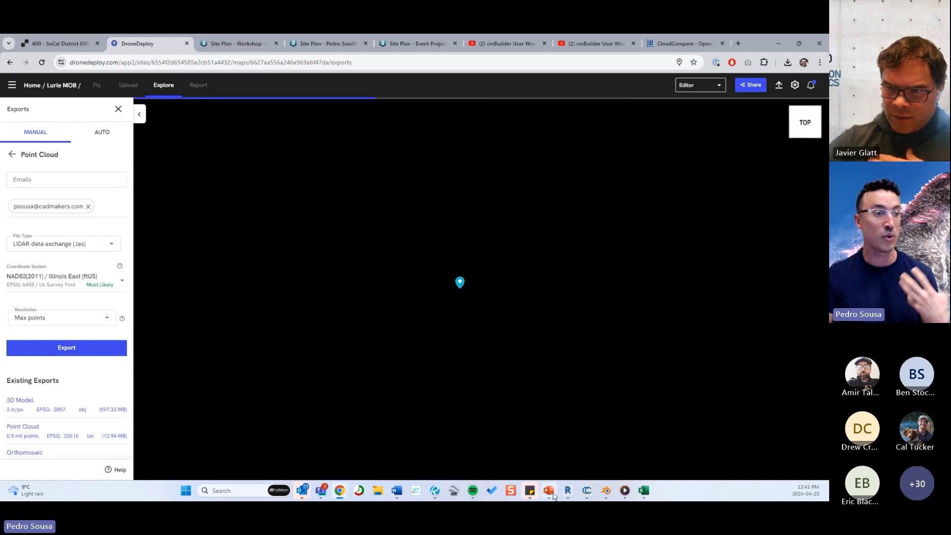
left_click(548, 491)
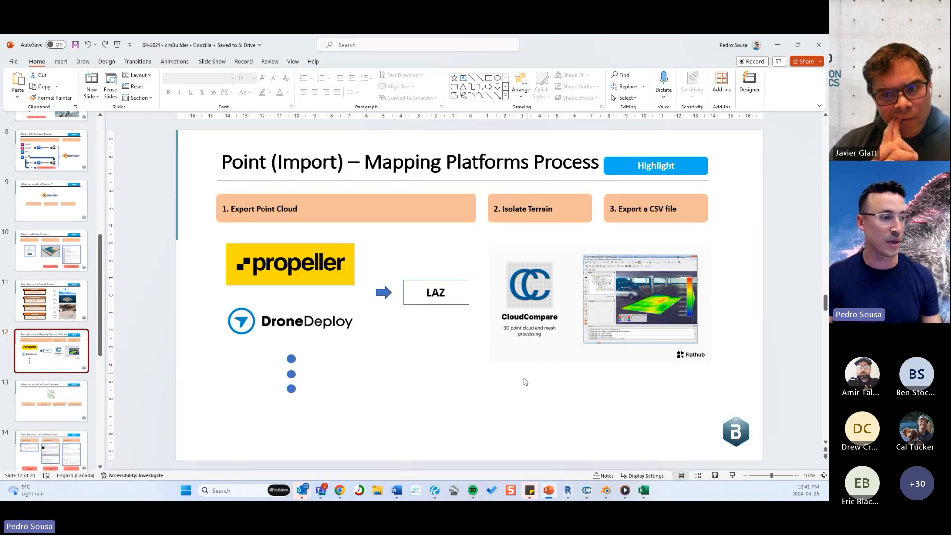
Step: Switch to CloudCompare by way of DroneDeploy, look over the displayed points.las cloud, and delete it from the project
mouse_move(340, 490)
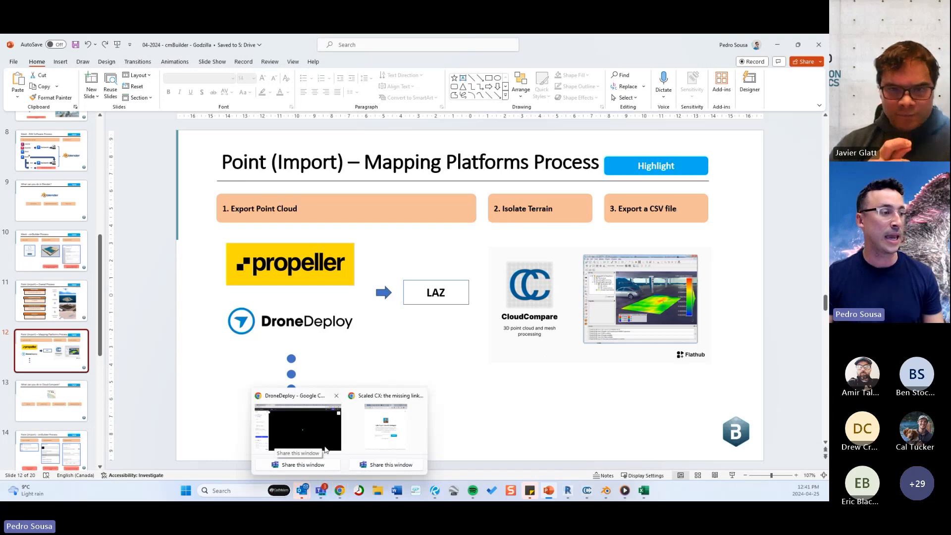
left_click(307, 423)
mouse_move(586, 489)
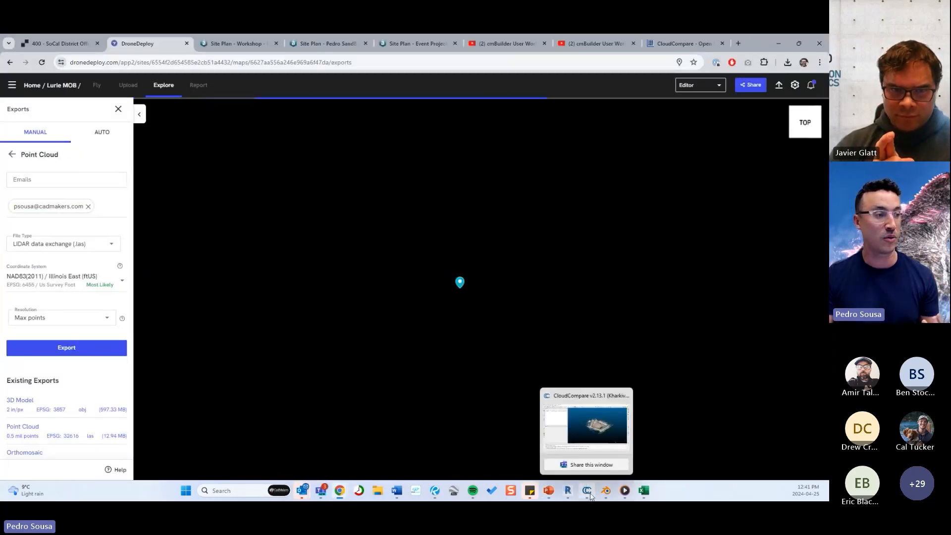
left_click(613, 416)
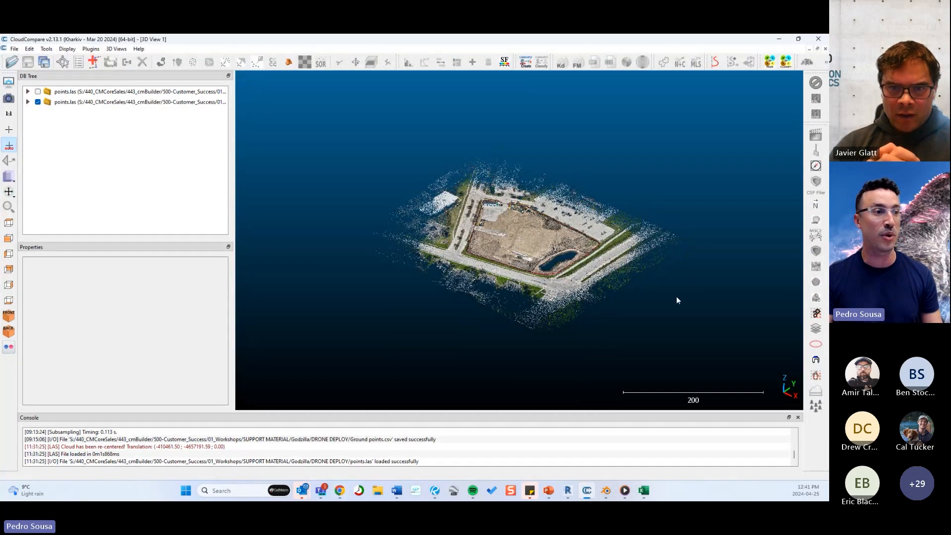
scroll(678, 292, "up", 5)
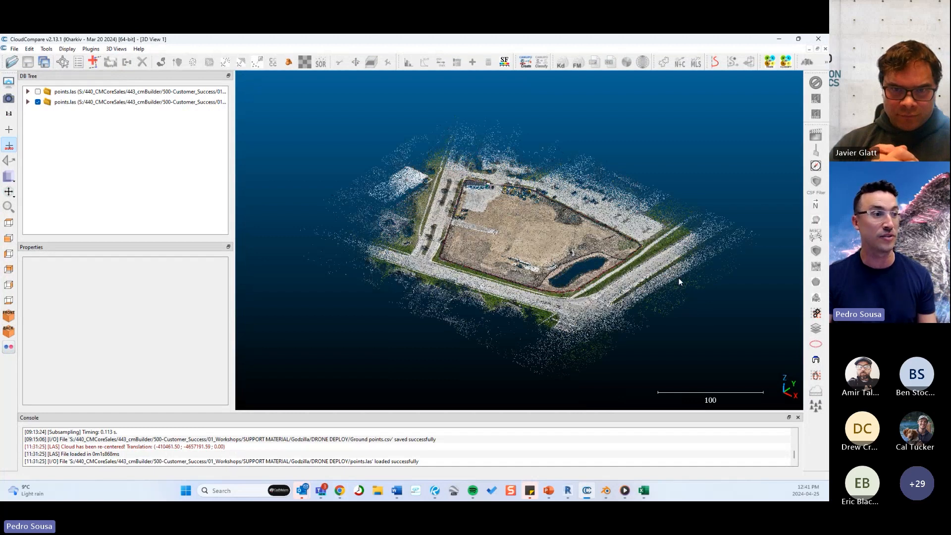
scroll(678, 277, "up", 2)
left_click_drag(518, 233, 537, 248)
right_click_drag(537, 249, 516, 242)
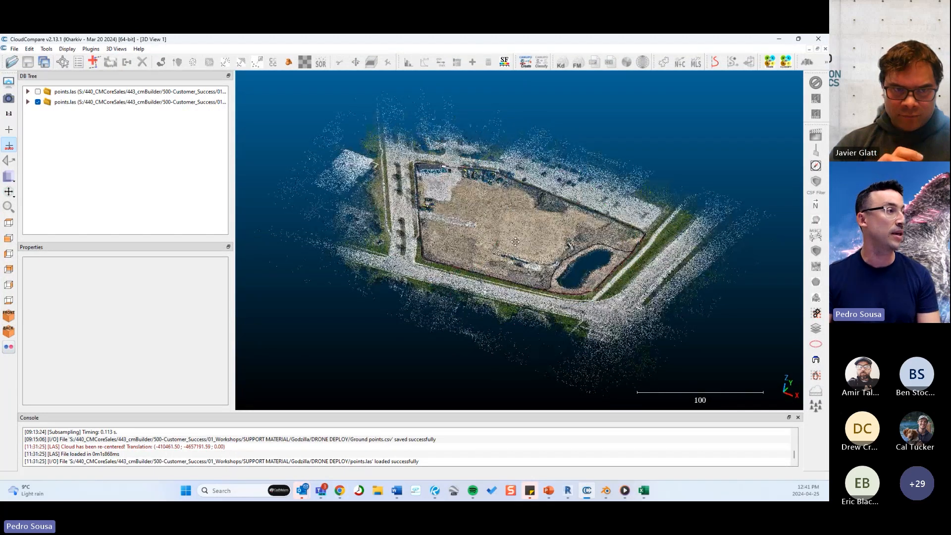
left_click(124, 102)
key("Delete")
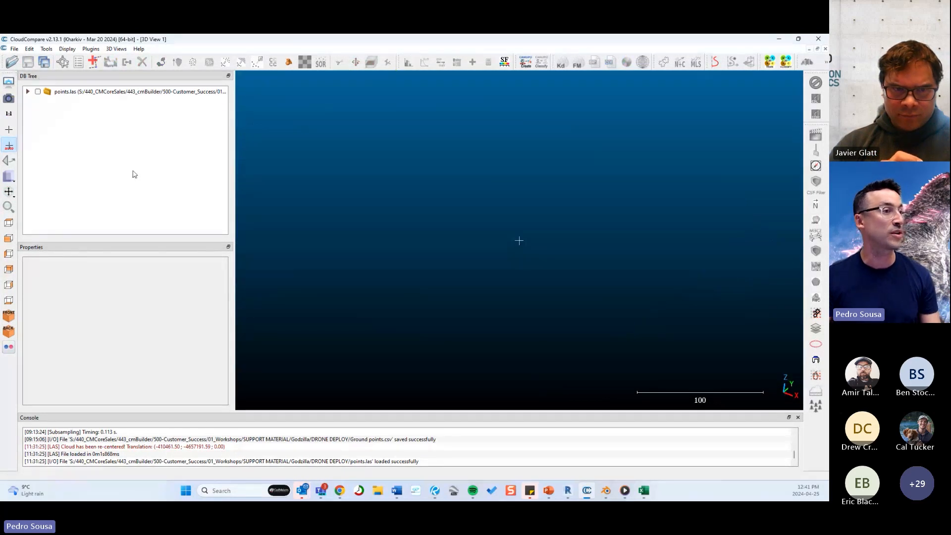
Step: Open points.las from the DRONE DEPLOY folder with all standard fields, and accept the suggested global shift for all files
left_click(12, 62)
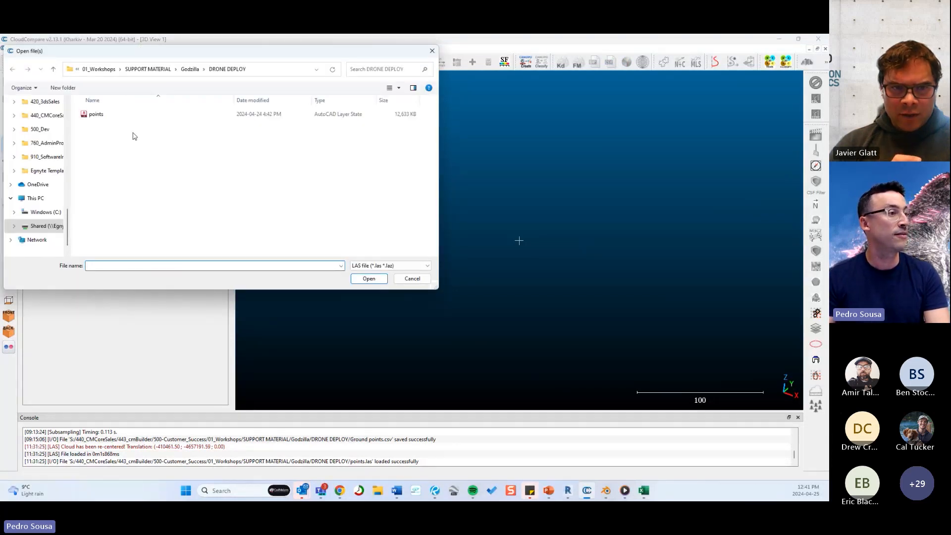
left_click(95, 114)
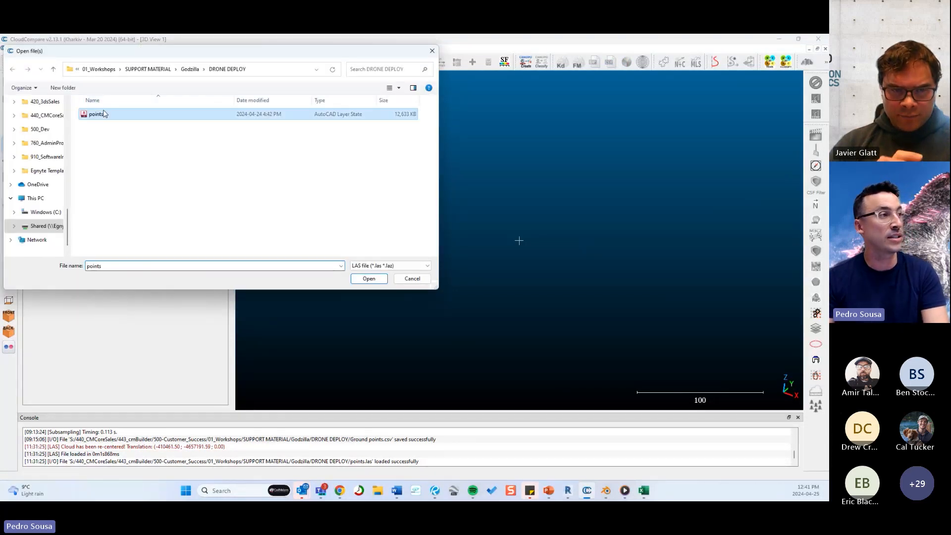
left_click(378, 280)
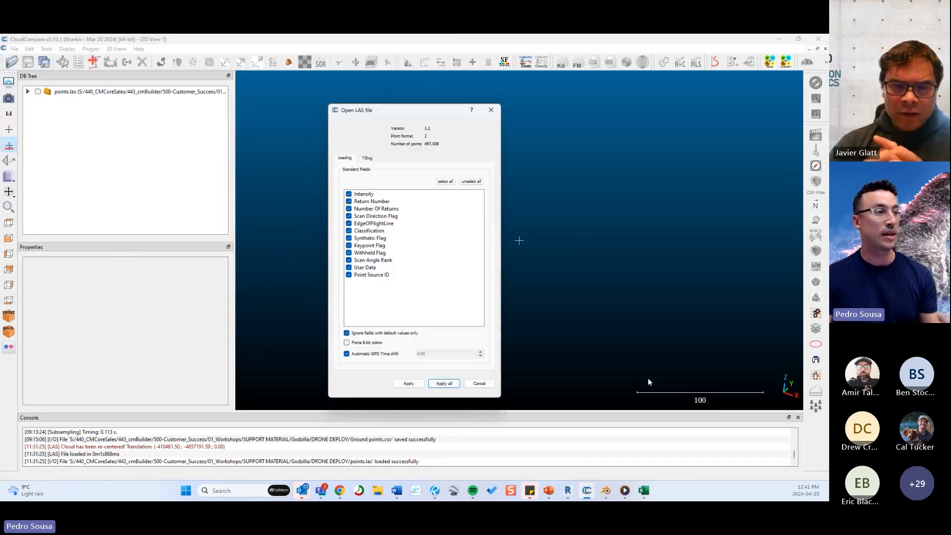
left_click(452, 387)
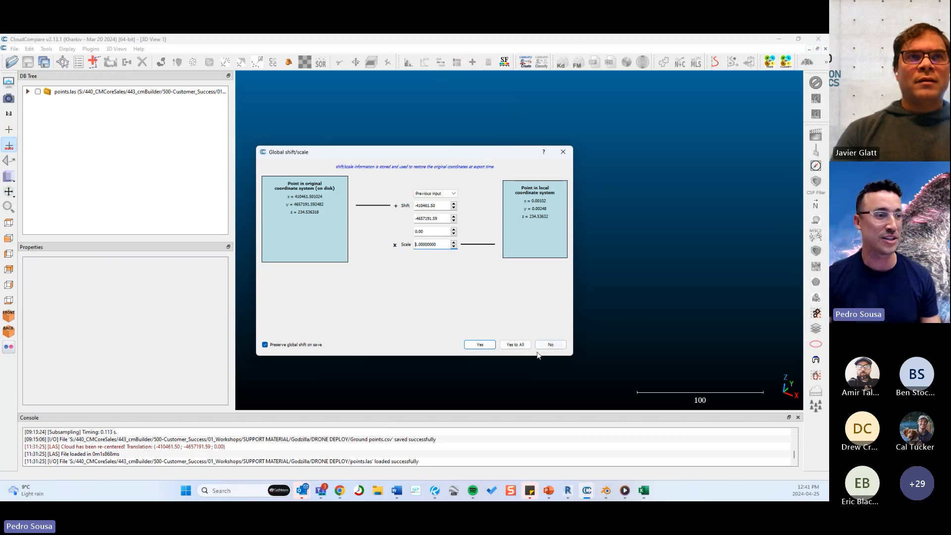
left_click(522, 347)
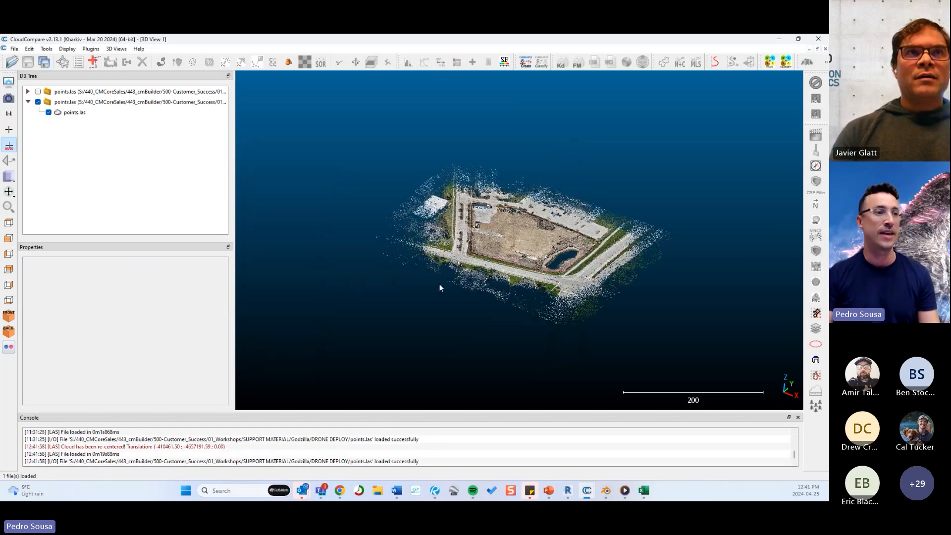
scroll(480, 277, "up", 3)
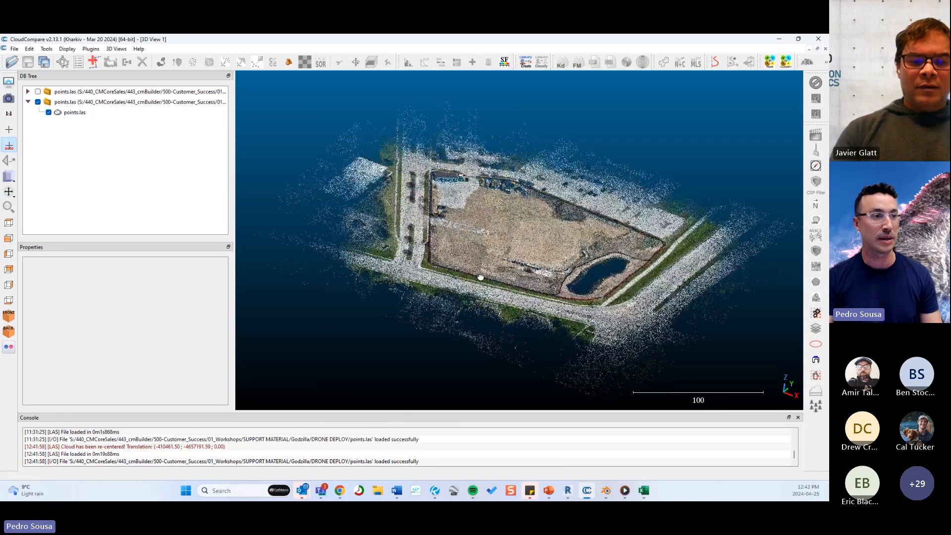
left_click_drag(480, 277, 550, 247)
scroll(583, 247, "down", 2)
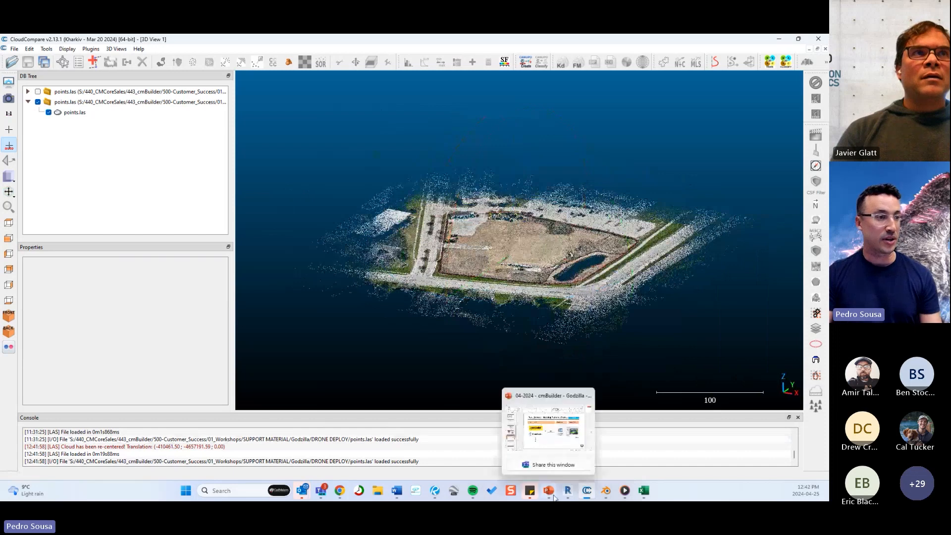
Step: Switch to PowerPoint, show slide 13 on Cloud Compare, and change the duplicated last "Subsample Point Cloud" box to "Merge Point Cloud"
left_click(548, 491)
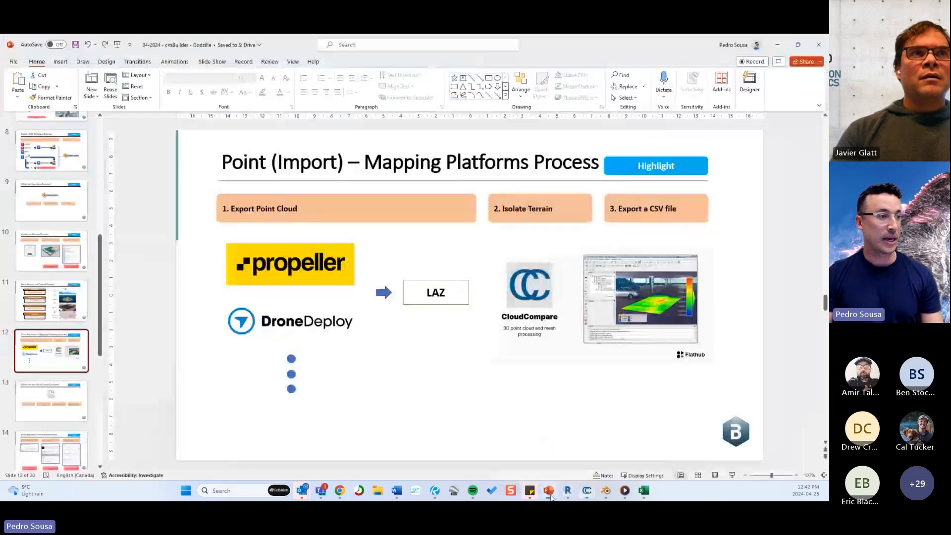
left_click(63, 416)
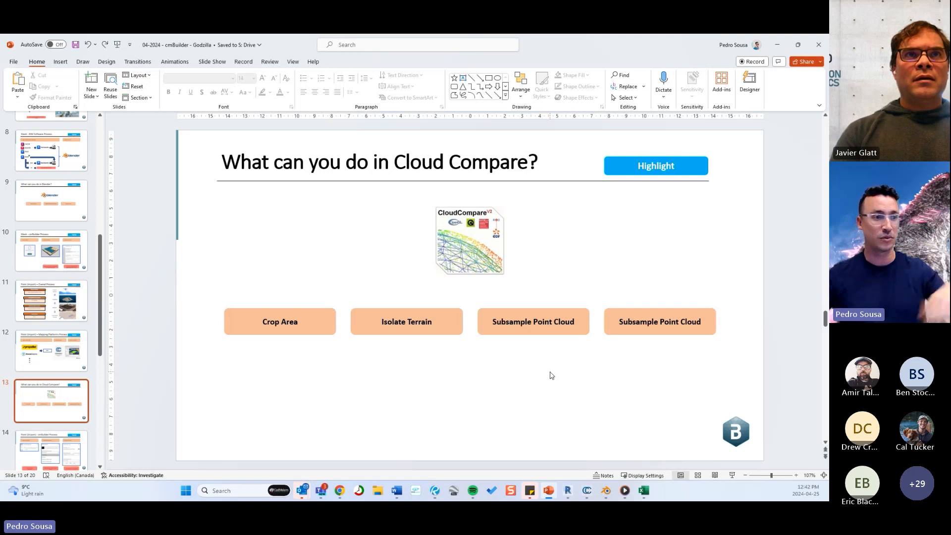
triple_click(630, 327)
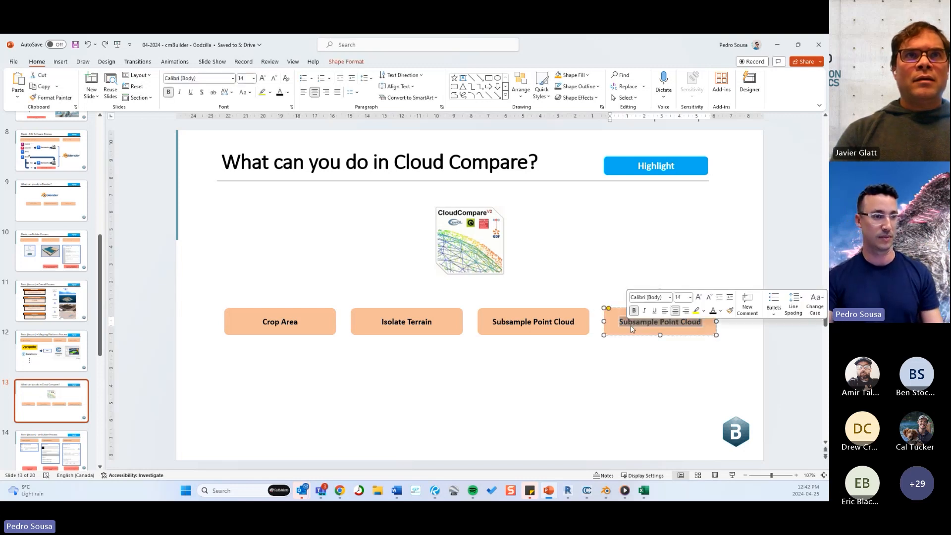
left_click(632, 323)
triple_click(633, 325)
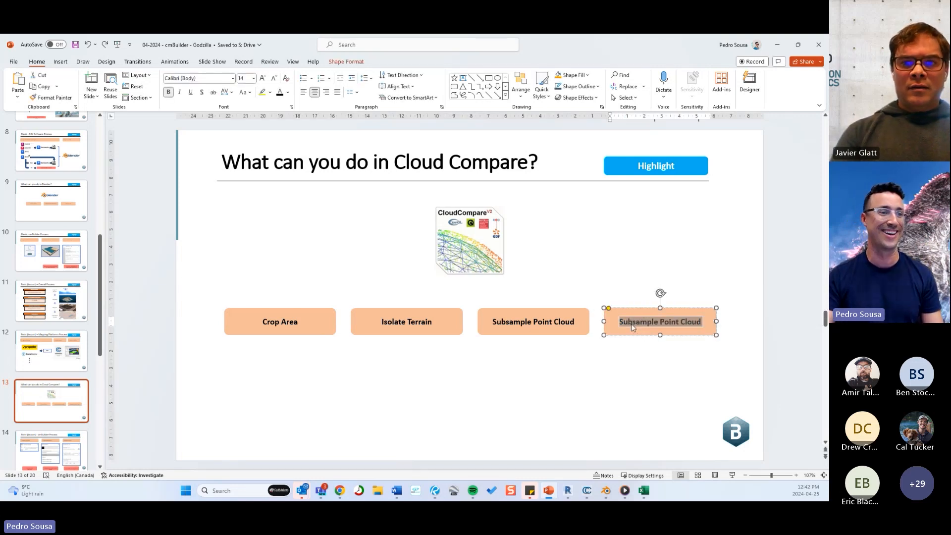
double_click(655, 323)
type("Merge")
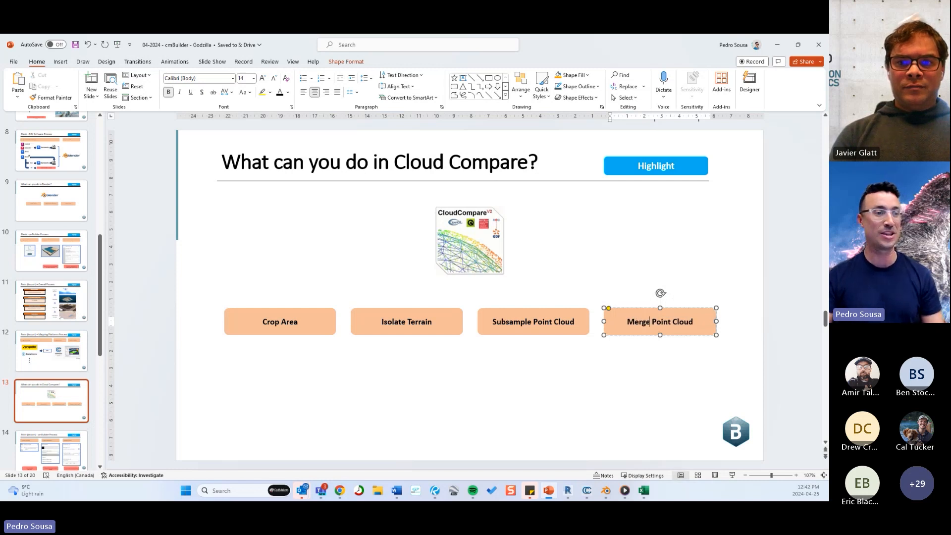
left_click(549, 300)
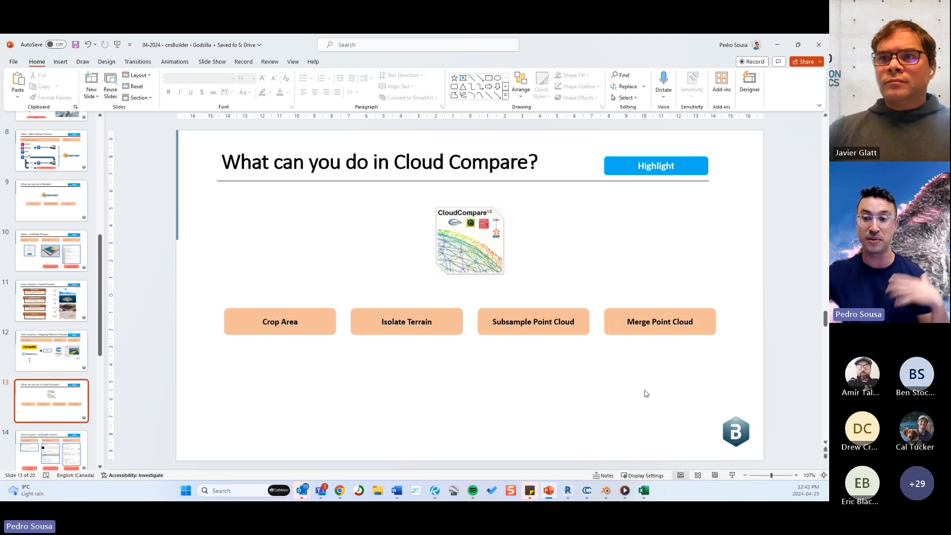
Step: Switch back to CloudCompare and select the newly loaded points.las cloud
left_click(587, 490)
scroll(529, 219, "up", 5)
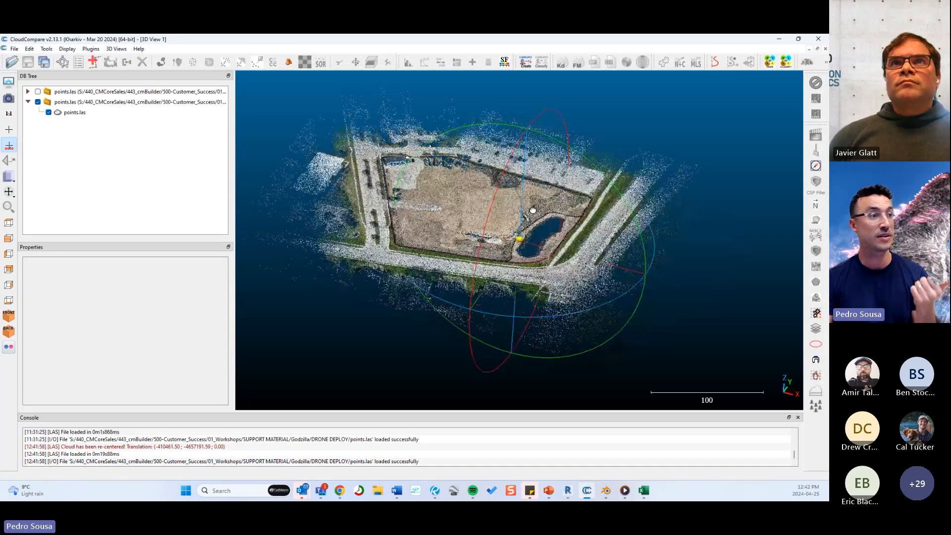
left_click(185, 111)
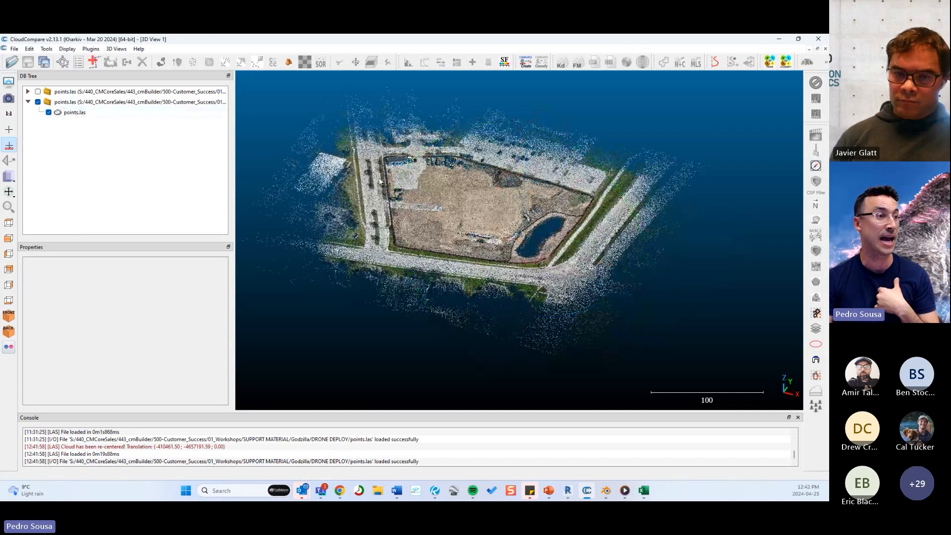
left_click_drag(400, 198, 456, 204)
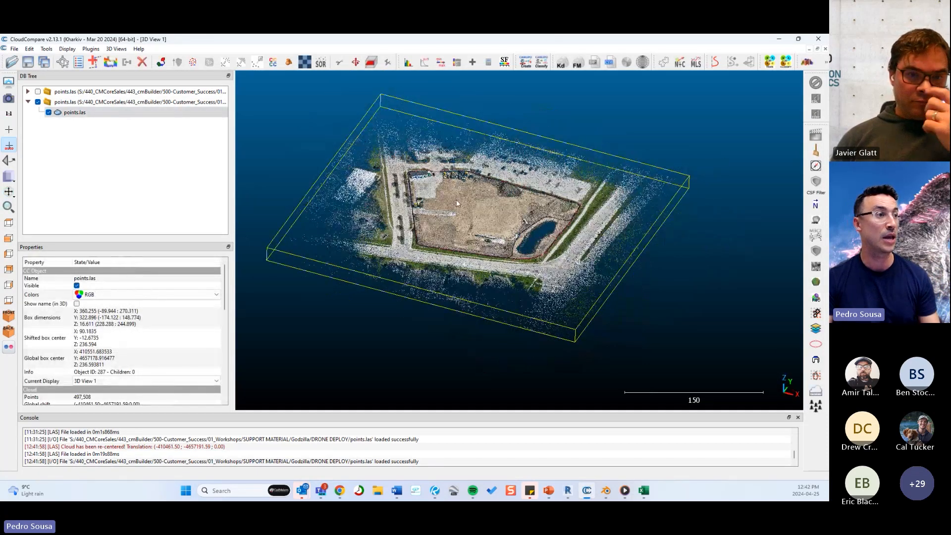
left_click(339, 63)
left_click(685, 270)
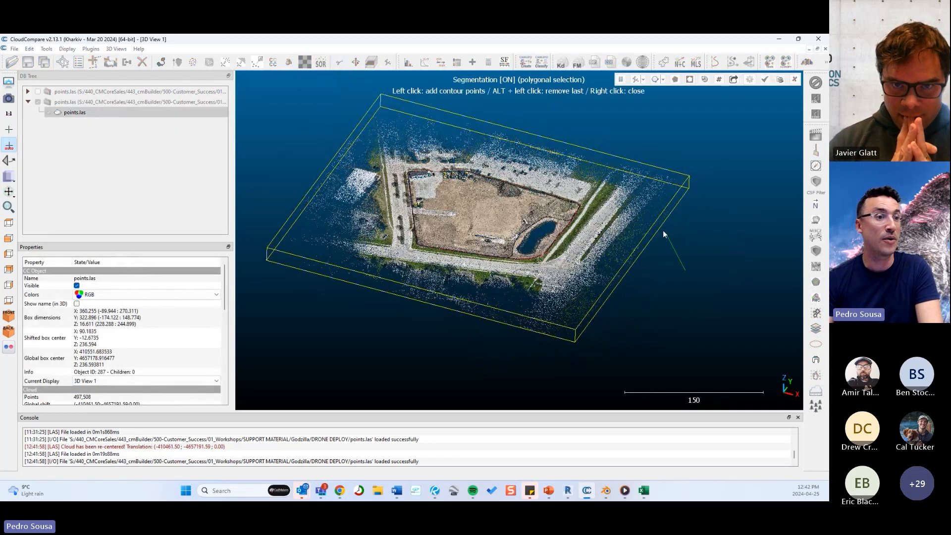
left_click(542, 190)
left_click(448, 255)
left_click(502, 340)
left_click(697, 379)
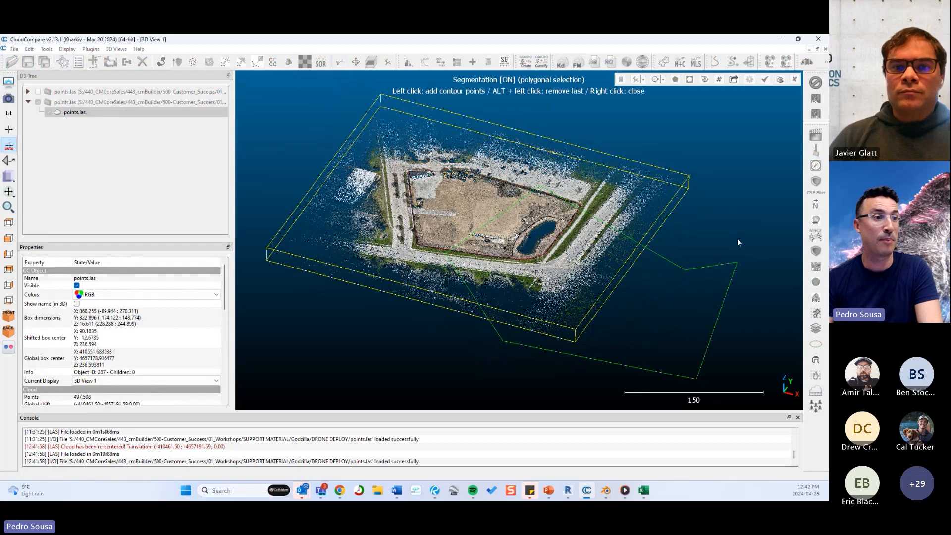
left_click(737, 218)
left_click(653, 144)
left_click(697, 308)
left_click(571, 303)
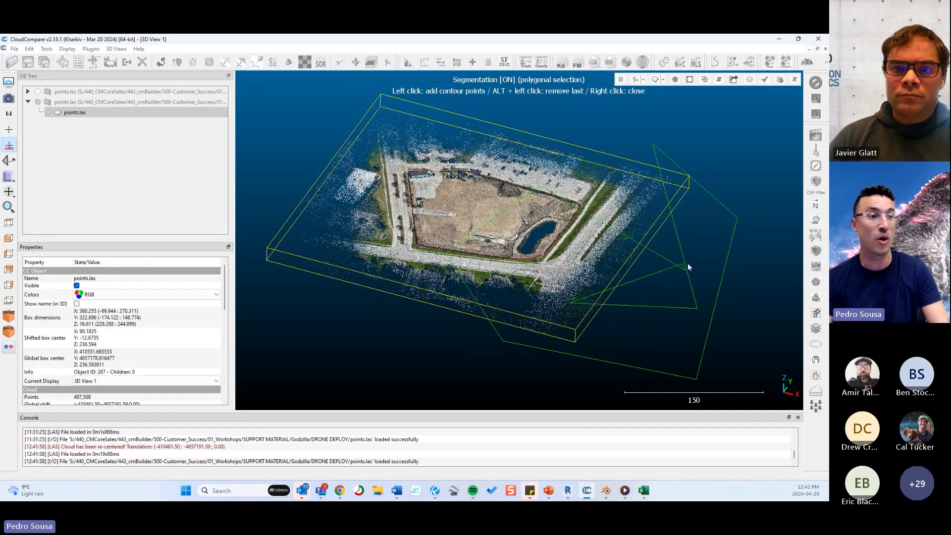
right_click(741, 189)
left_click(794, 79)
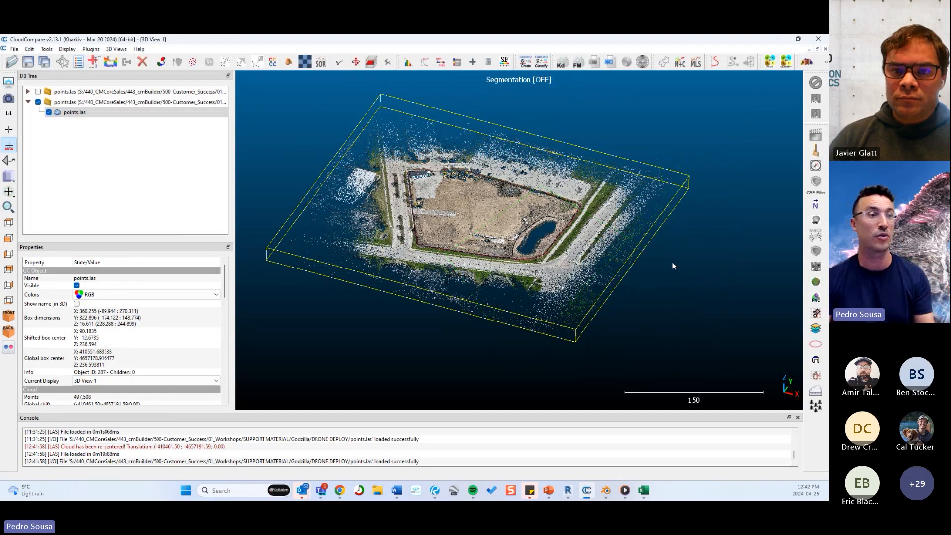
Step: Examine the point cloud from above and edge-on to compare the site's ground with the objects standing on it
left_click_drag(490, 250, 560, 278)
right_click_drag(559, 278, 520, 260)
left_click_drag(520, 260, 524, 254)
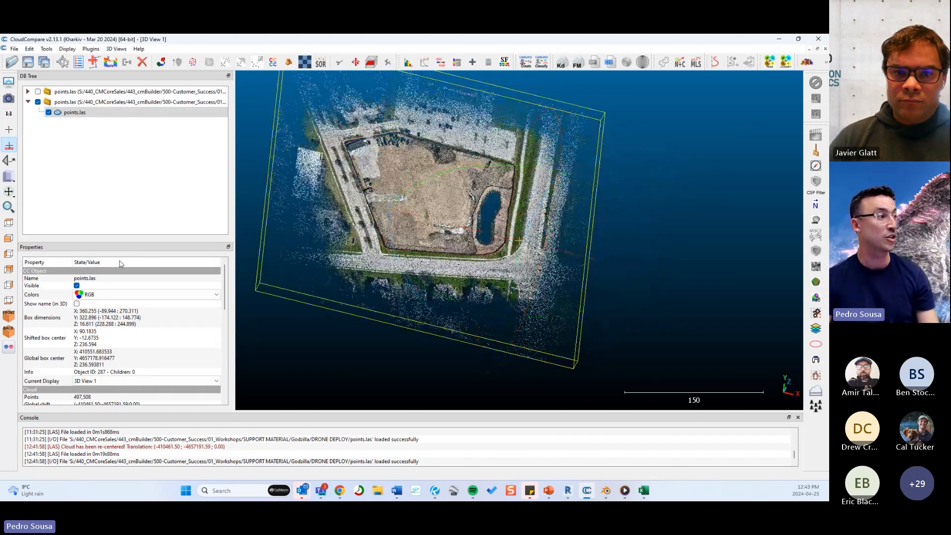
left_click(9, 224)
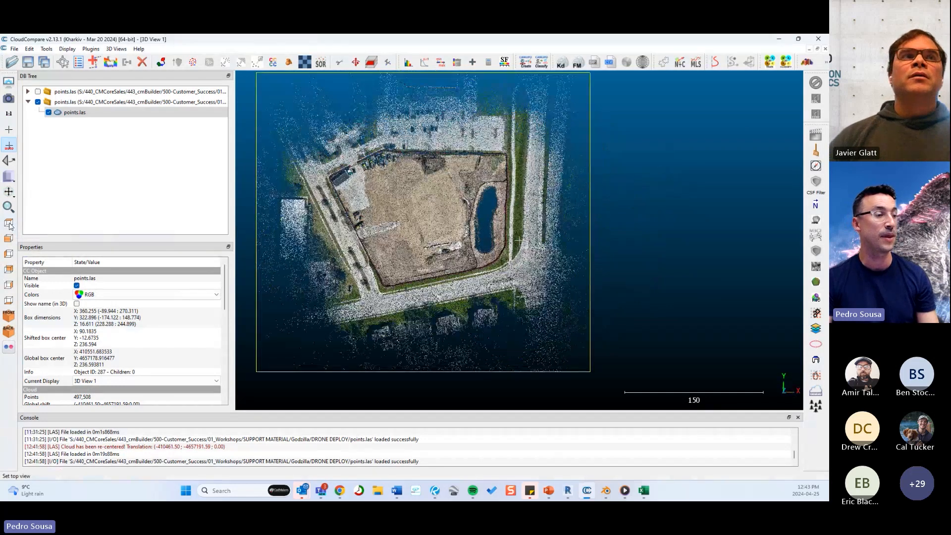
right_click_drag(555, 208, 550, 184)
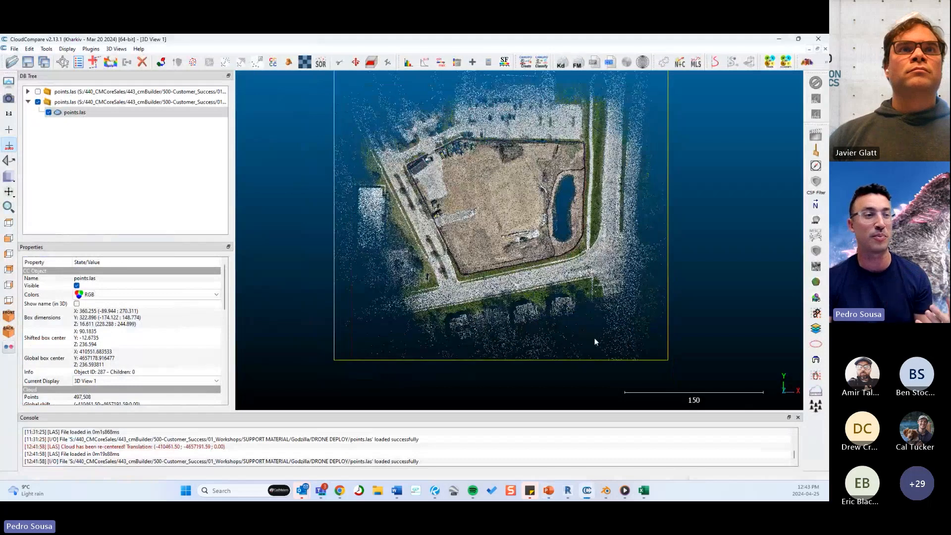
left_click_drag(595, 338, 647, 269)
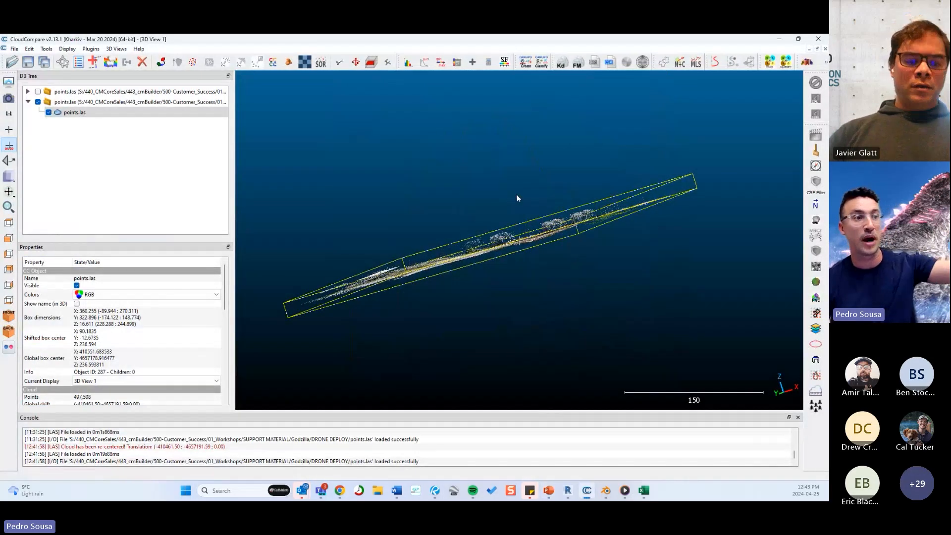
left_click_drag(516, 198, 482, 325)
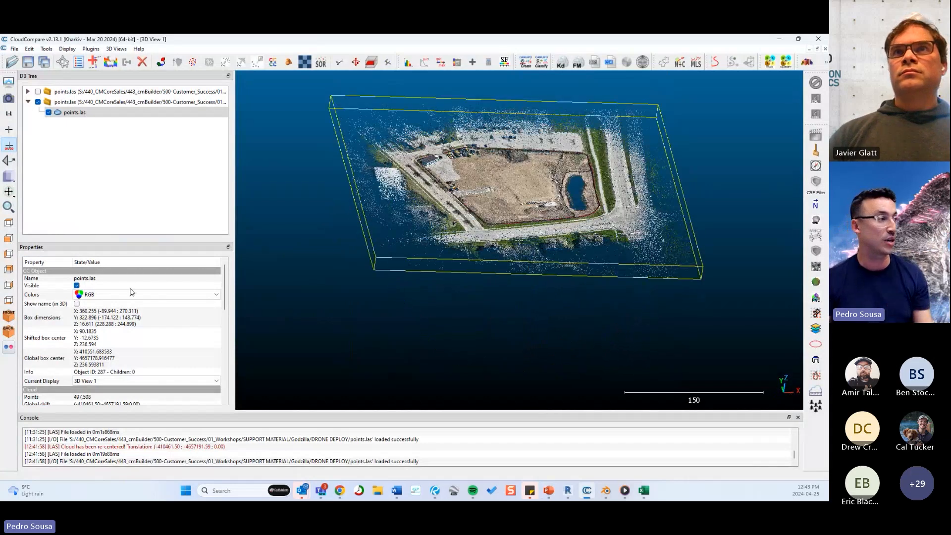
Step: From the top view, outline the construction site and its bordering roads with a closed five-point segmentation polygon on points.las
left_click(8, 224)
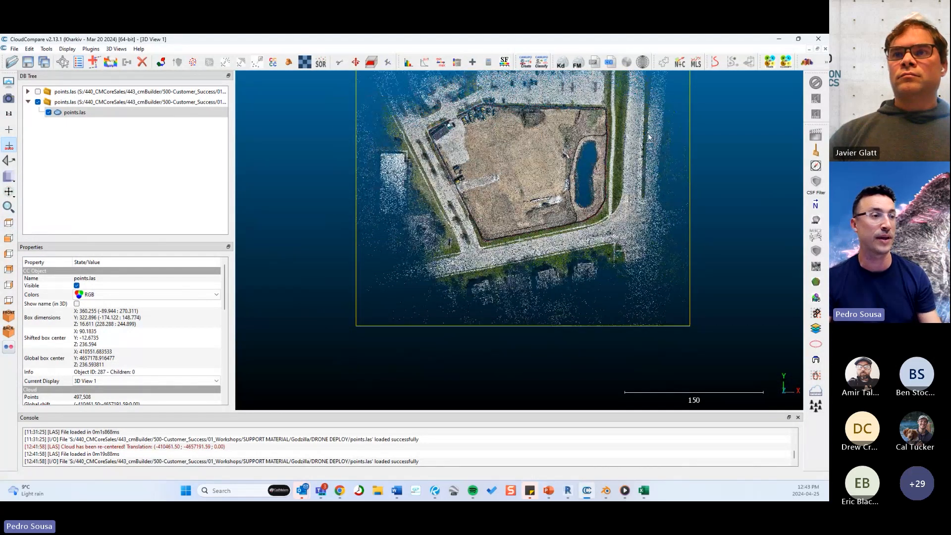
right_click_drag(648, 134, 600, 202)
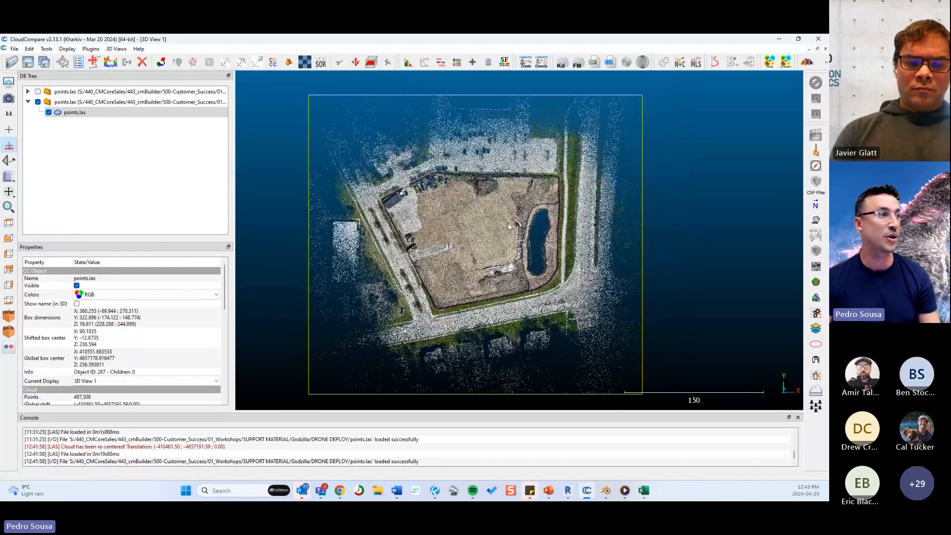
scroll(507, 223, "up", 2)
left_click(340, 63)
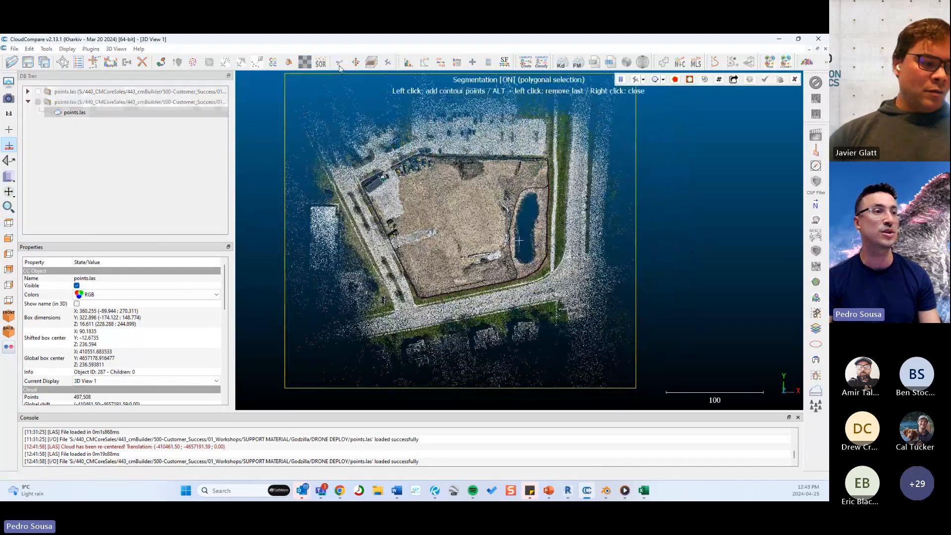
left_click(336, 182)
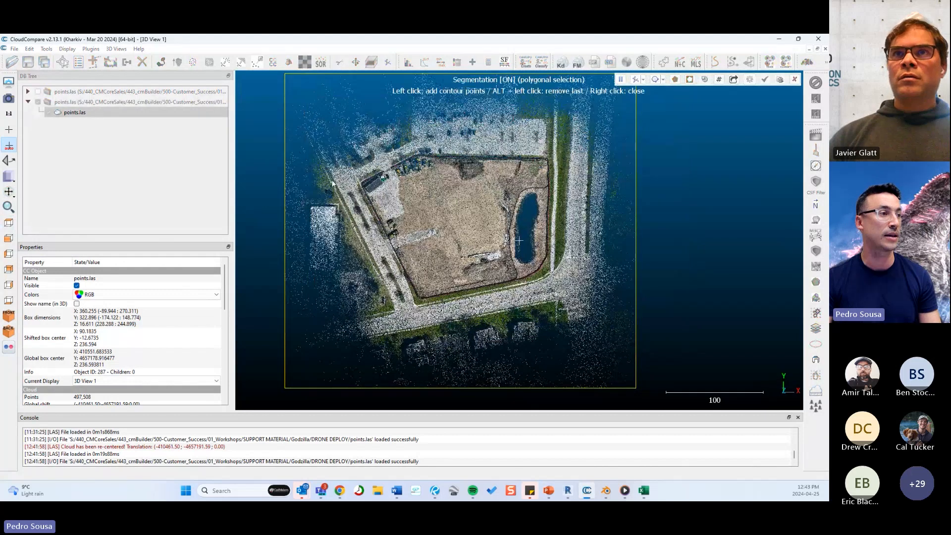
left_click(404, 331)
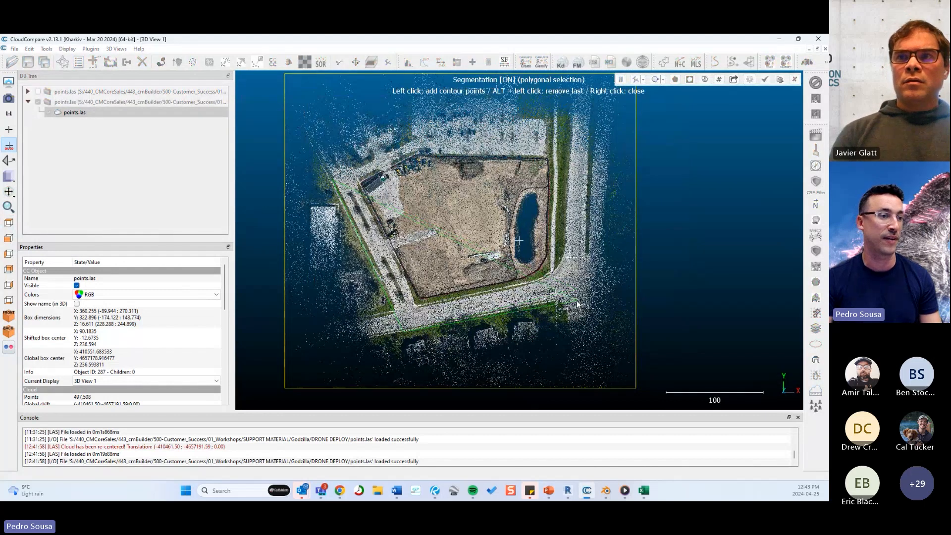
left_click(576, 299)
left_click(578, 138)
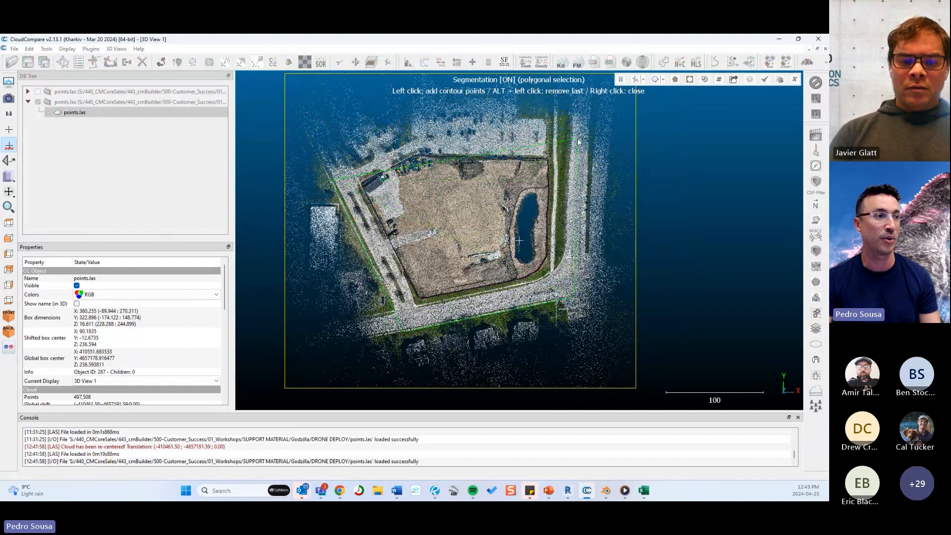
left_click(406, 139)
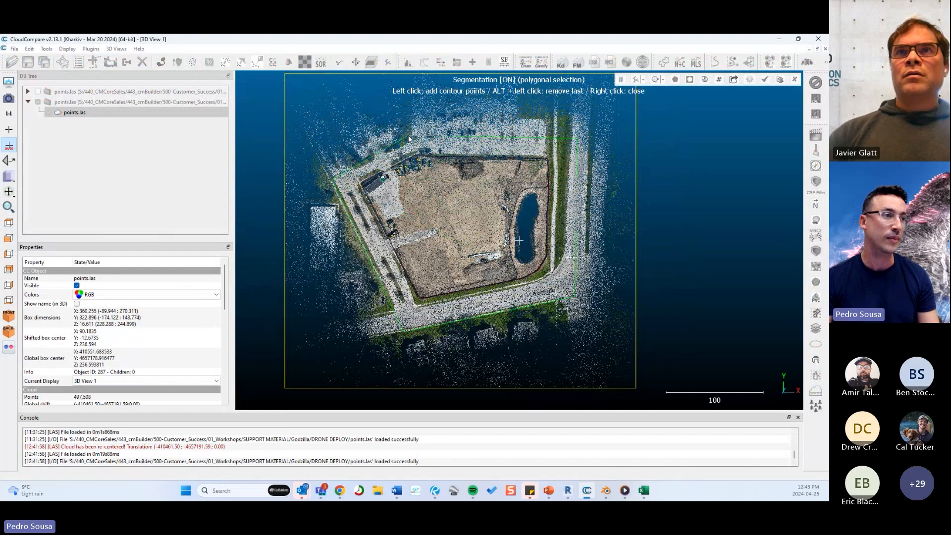
right_click(480, 200)
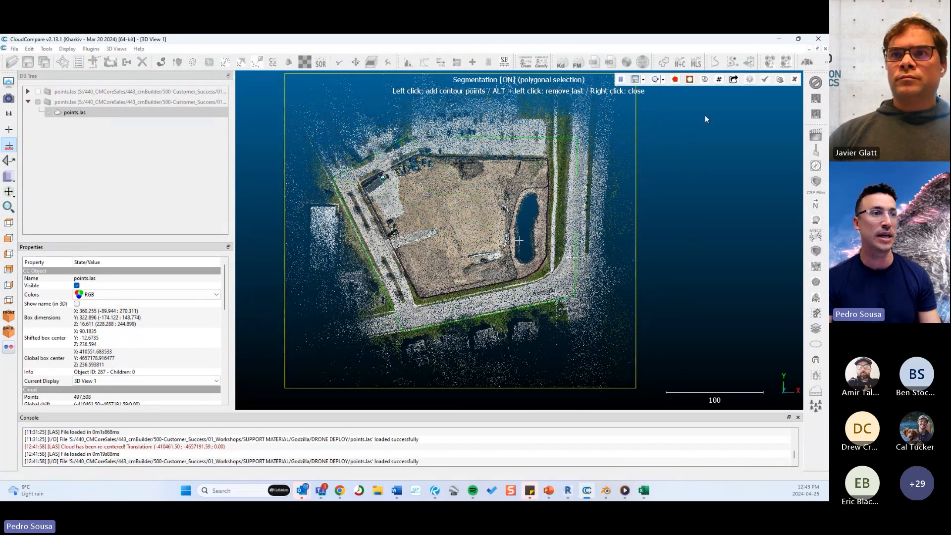
Step: Segment the cloud to keep the points inside the polygon, and confirm the split into segmented and remaining clouds
left_click(674, 79)
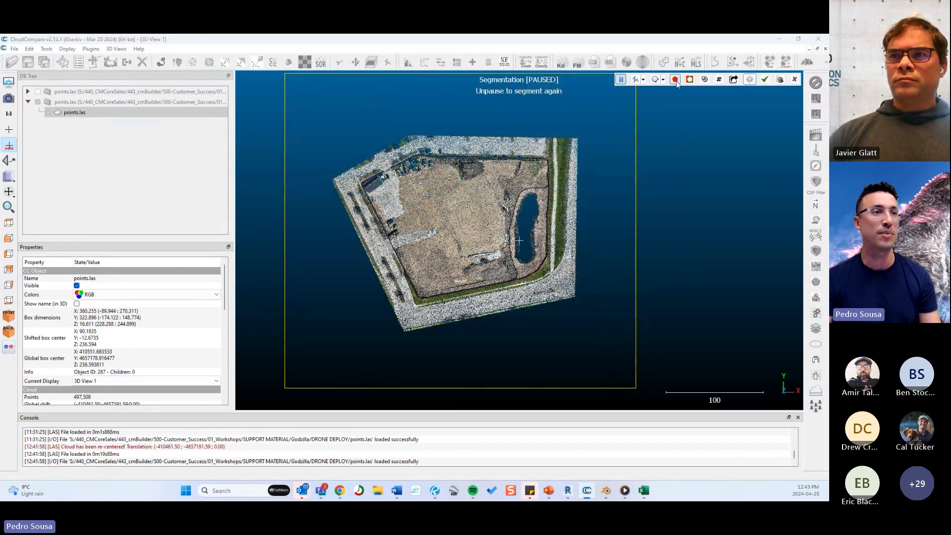
left_click(687, 82)
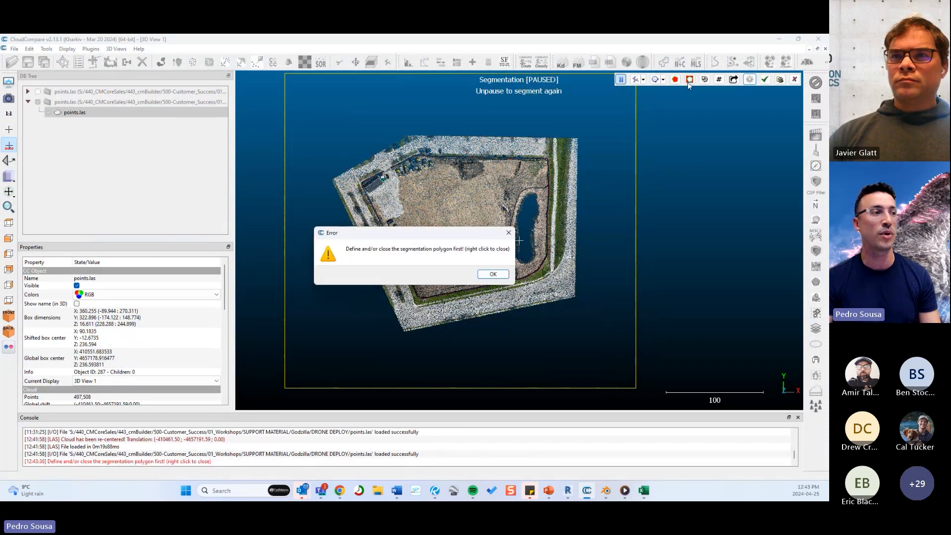
left_click(502, 278)
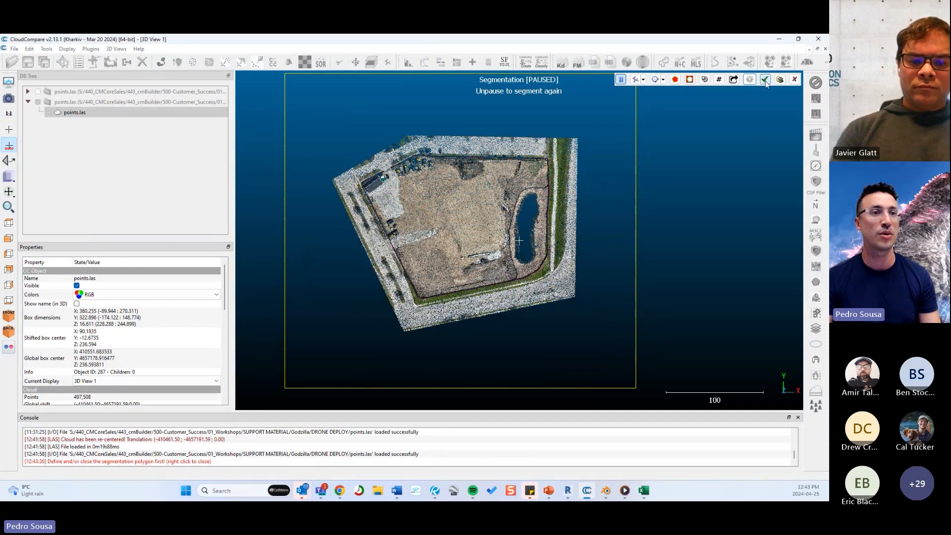
left_click(766, 82)
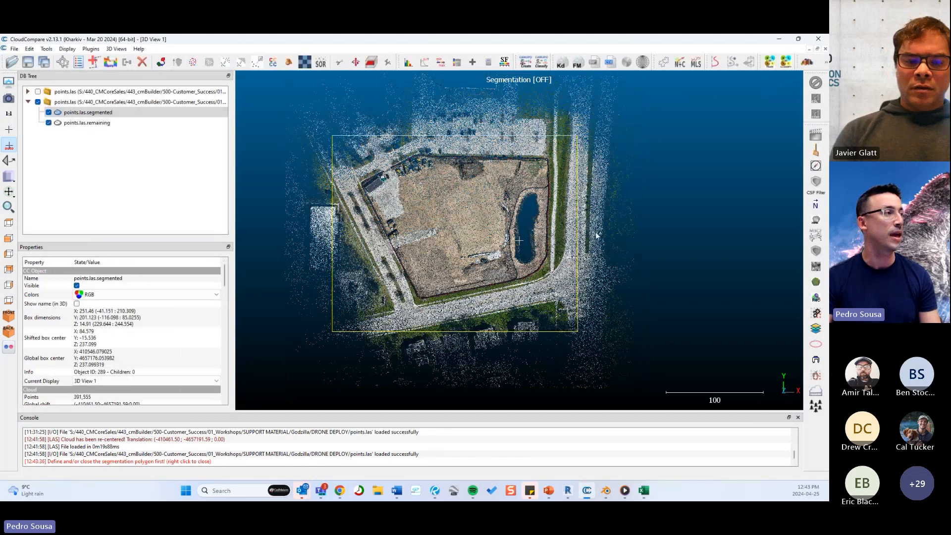
Step: Compare the points.las.remaining and points.las.segmented clouds by hiding and showing each in turn
left_click(84, 123)
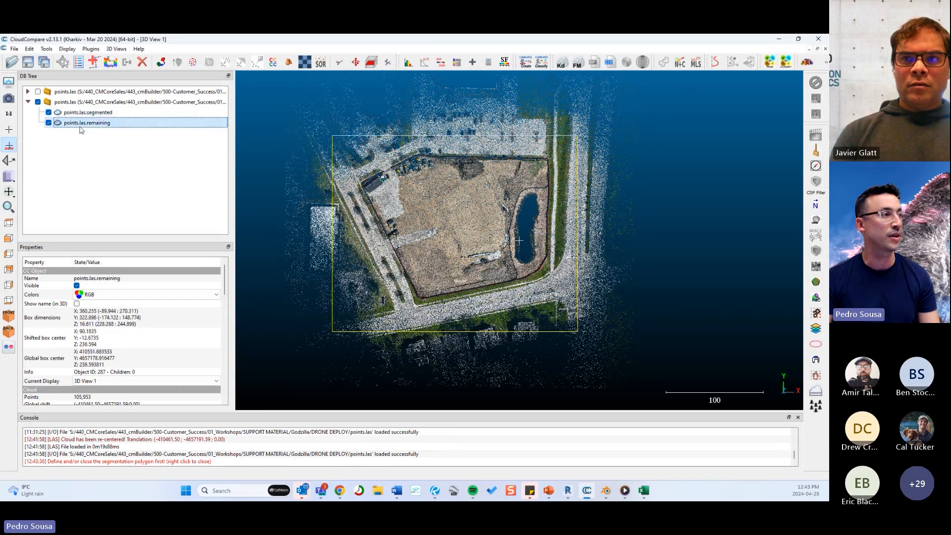
left_click(49, 123)
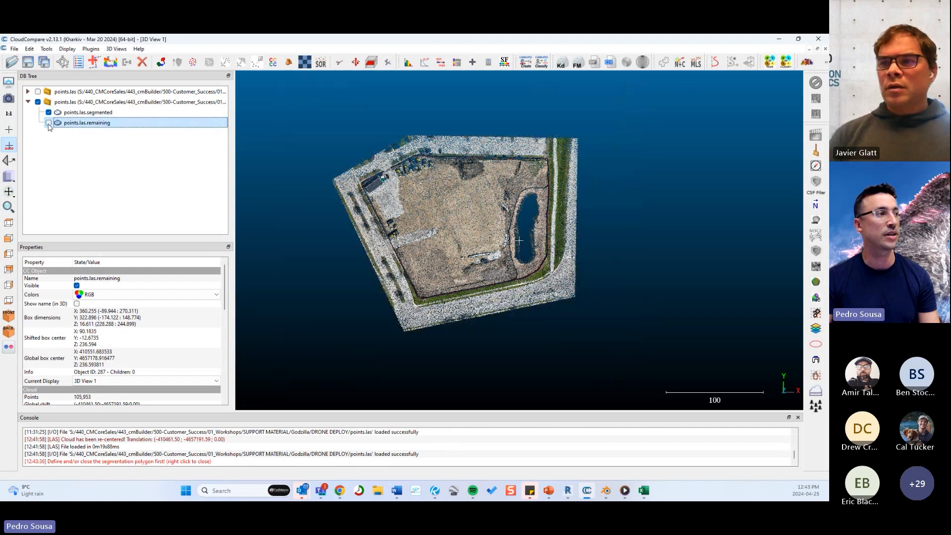
left_click(48, 123)
left_click(49, 113)
left_click(48, 112)
left_click(49, 112)
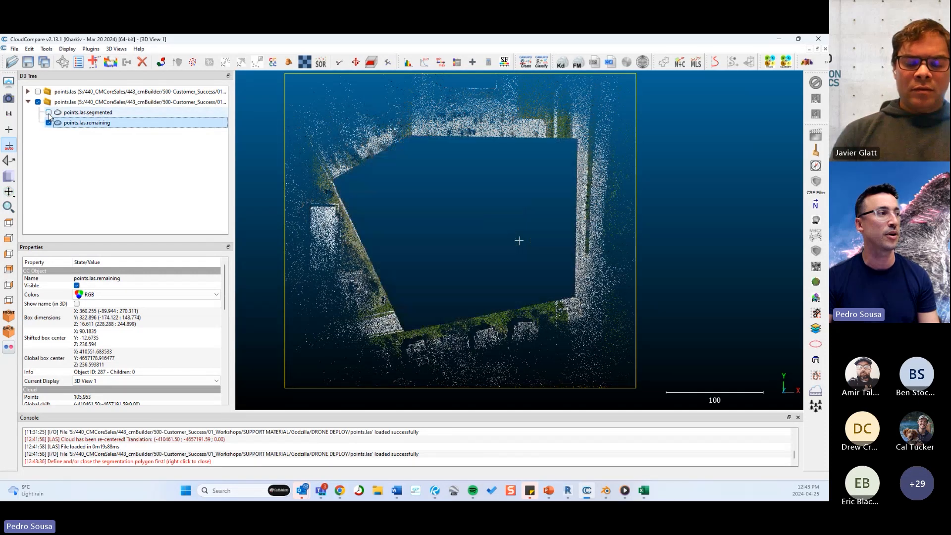
Step: Show only the points.las.segmented cloud by hiding points.las.remaining, and select the segmented cloud
left_click(49, 112)
left_click(48, 123)
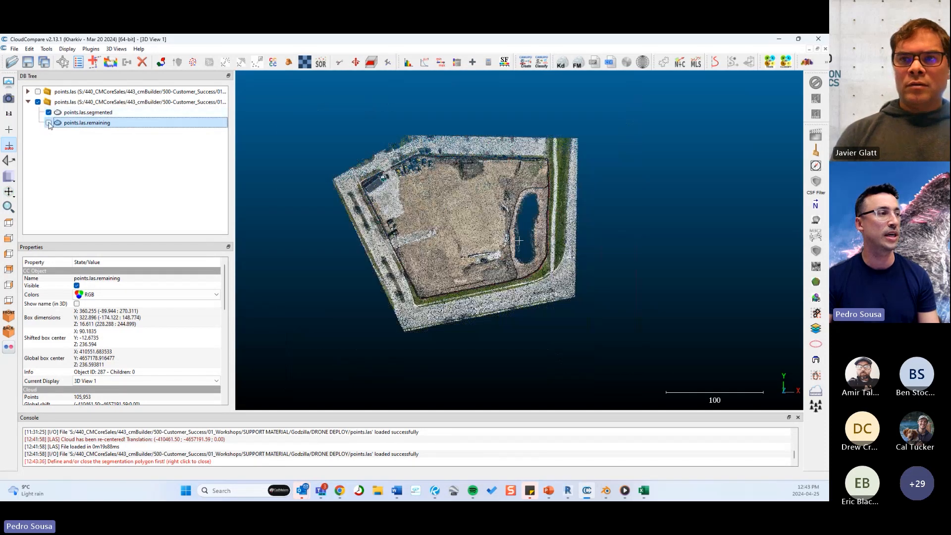
left_click(144, 113)
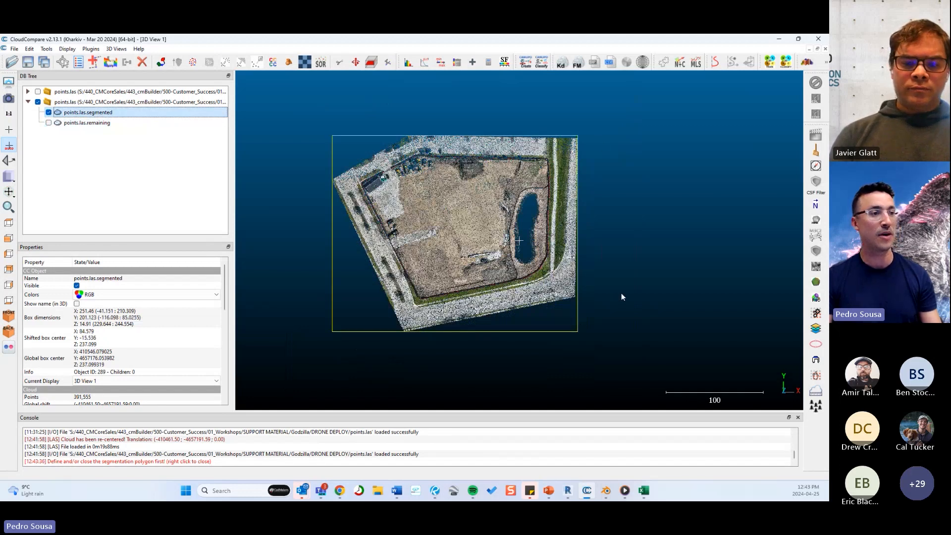
mouse_move(634, 273)
left_mouse_down()
mouse_move(617, 239)
mouse_move(646, 170)
mouse_move(520, 236)
mouse_move(561, 256)
mouse_move(555, 247)
mouse_move(530, 290)
mouse_move(558, 302)
mouse_move(564, 283)
mouse_move(551, 302)
mouse_move(546, 294)
mouse_move(713, 296)
mouse_move(639, 288)
left_mouse_up()
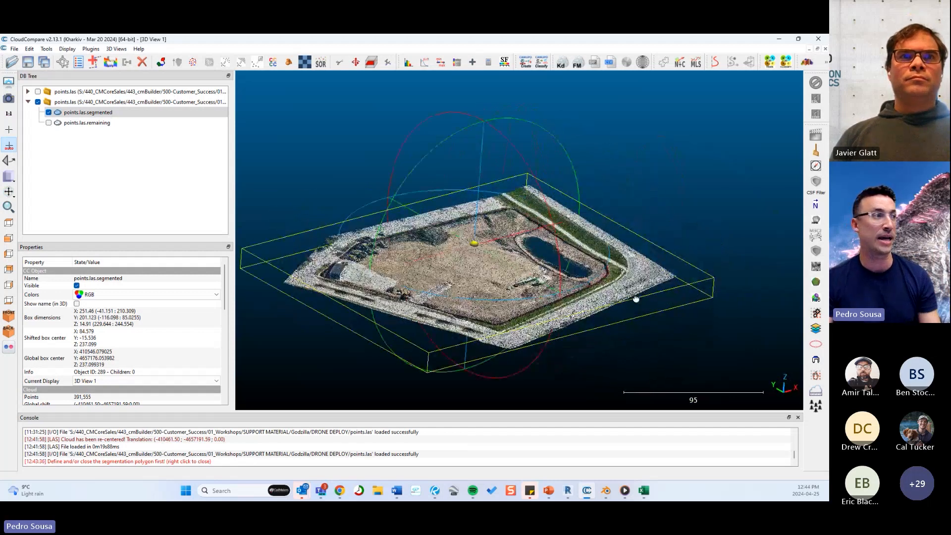
Step: Run the CSF Filter on the segmented cloud with the Steep slope scene, slope processing on and cloth resolution 1.000
left_click(91, 49)
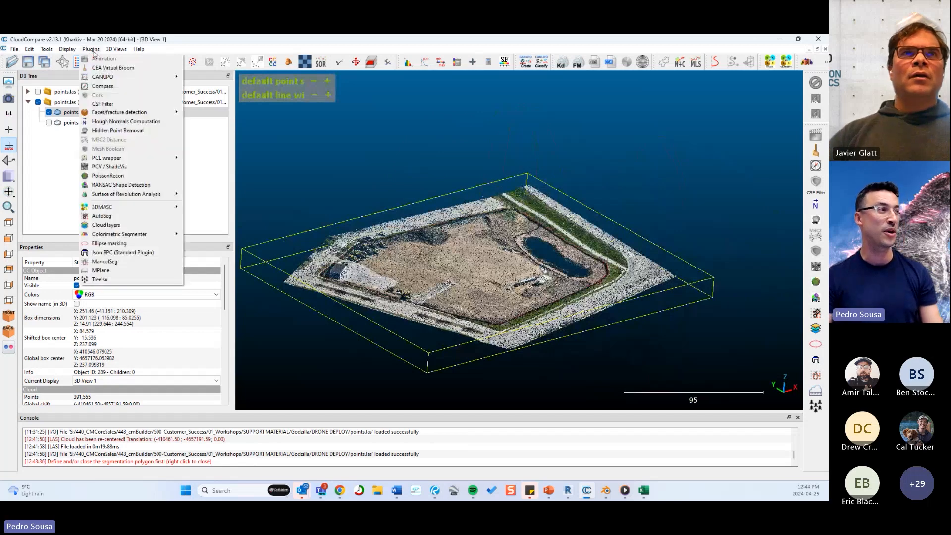
left_click(117, 104)
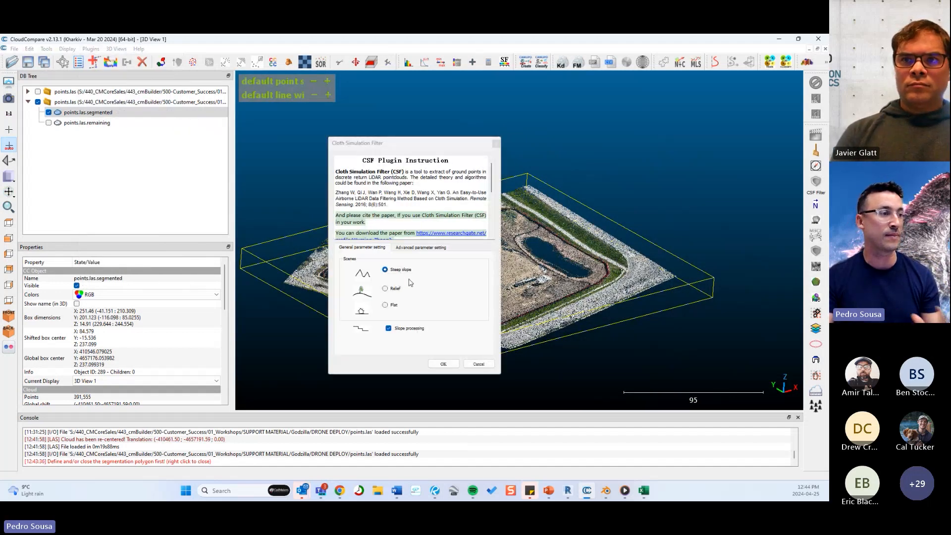
left_click(395, 289)
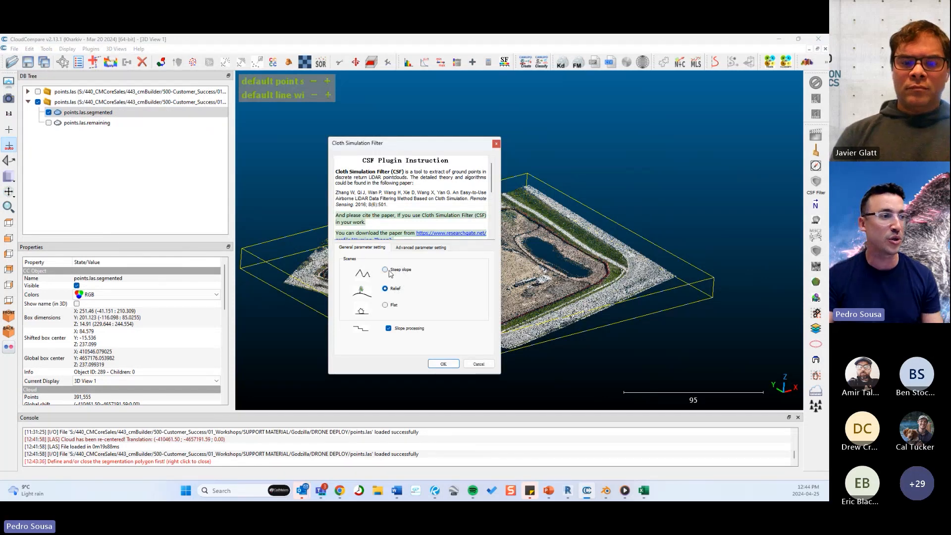
left_click(385, 269)
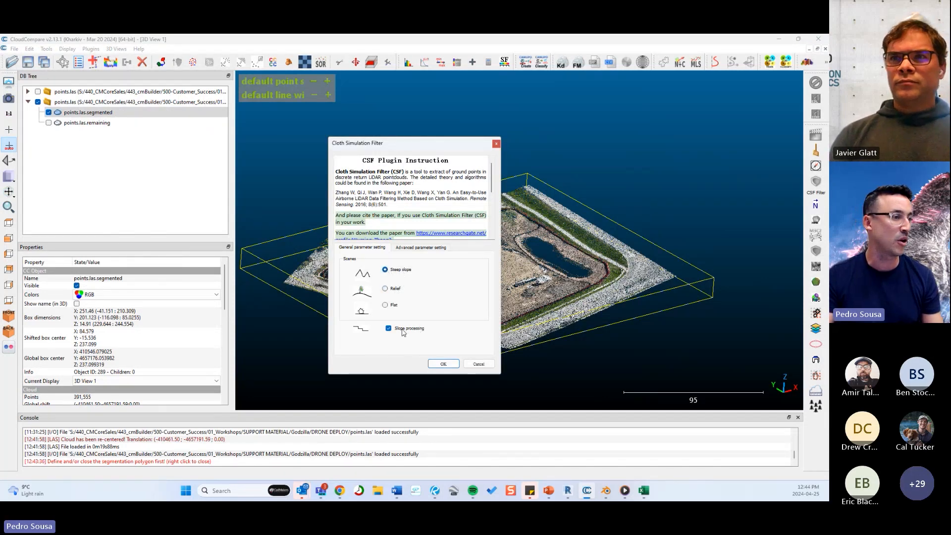
left_click(424, 248)
double_click(360, 270)
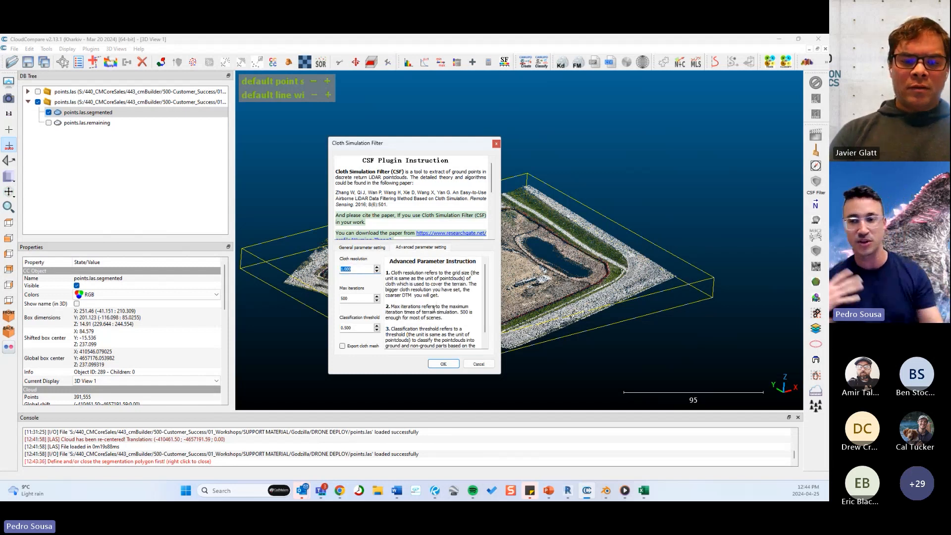
left_click(444, 364)
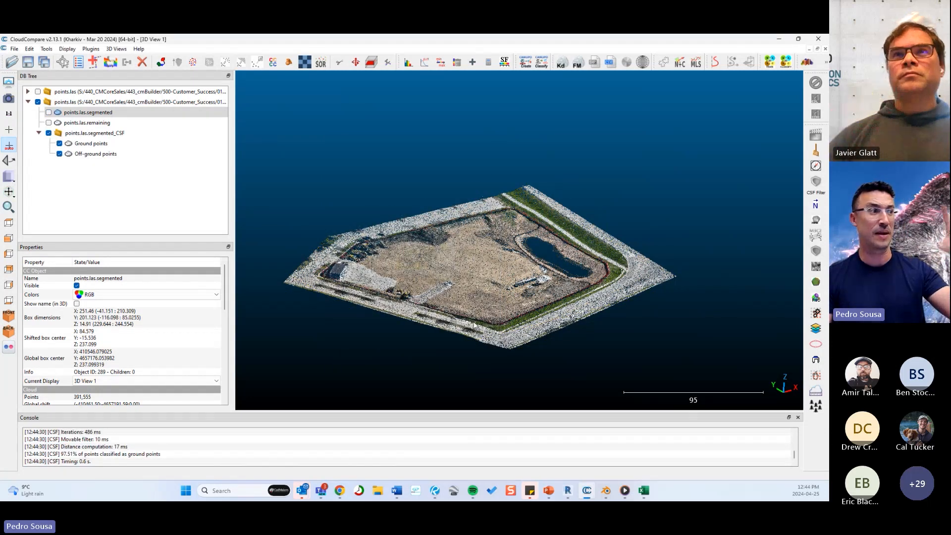
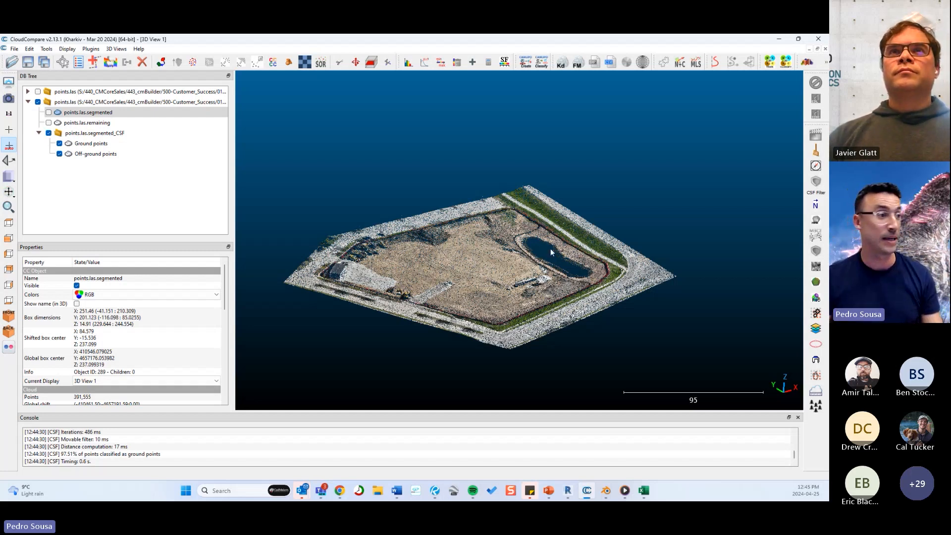
Step: Hide the Ground points cloud and examine the off-ground points extracted from the site
scroll(551, 252, "up", 6)
left_click_drag(524, 310, 610, 271)
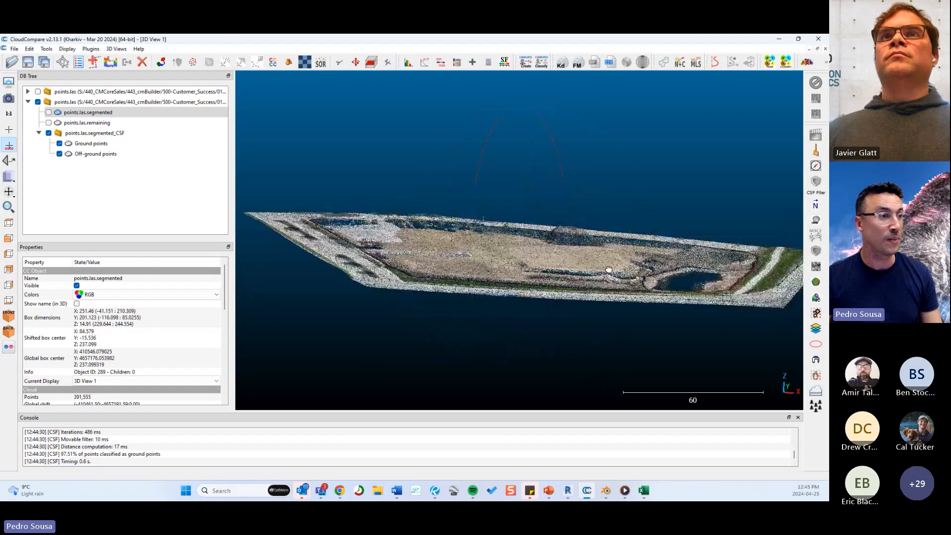
left_click(60, 143)
right_click_drag(420, 264, 367, 255)
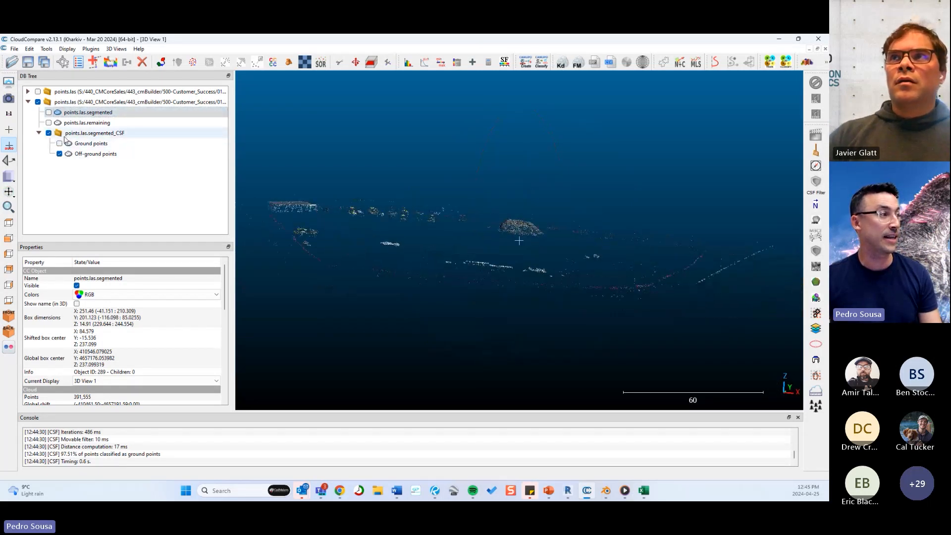
left_click_drag(514, 295, 454, 260)
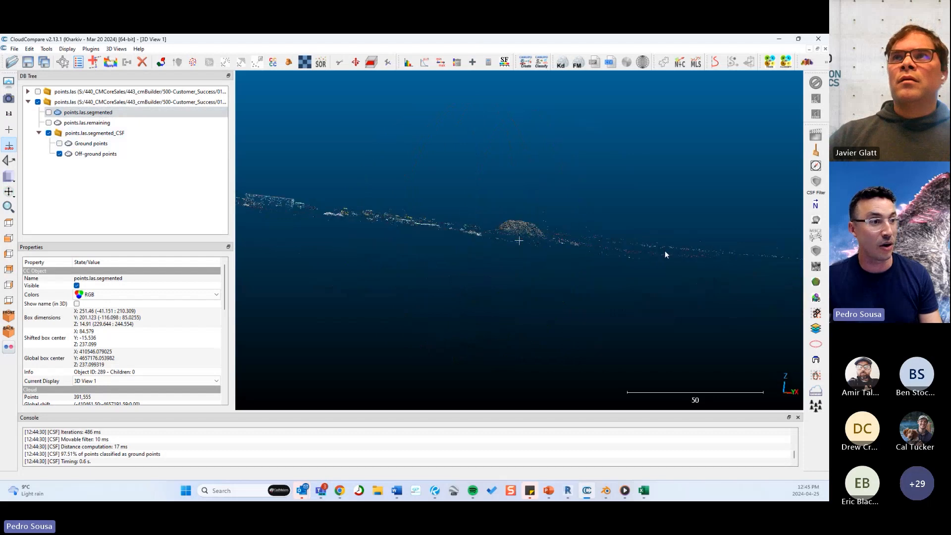
left_click_drag(628, 263, 550, 225)
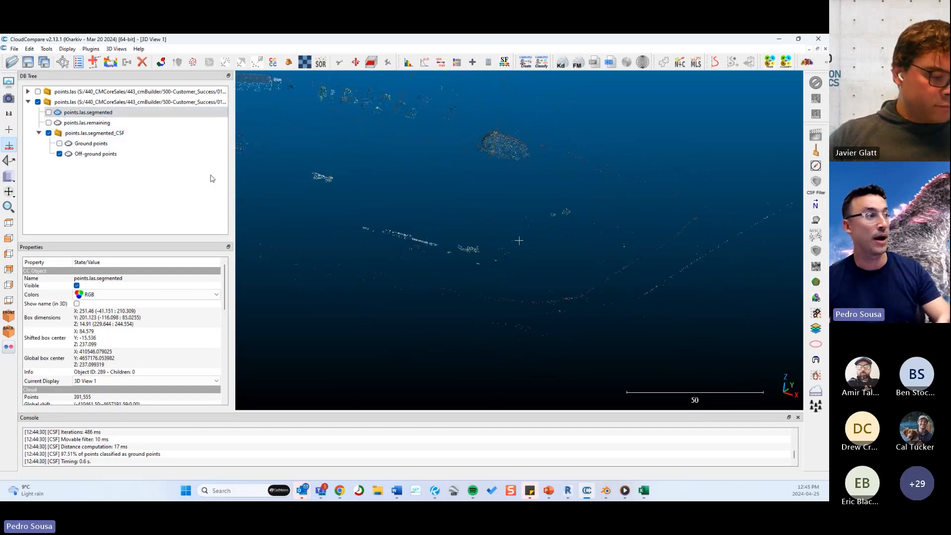
Step: Show only the Ground points cloud, select it and check its point count in the properties
left_click(59, 144)
left_click_drag(476, 213, 525, 255)
scroll(726, 329, "down", 5)
right_click_drag(525, 255, 467, 178)
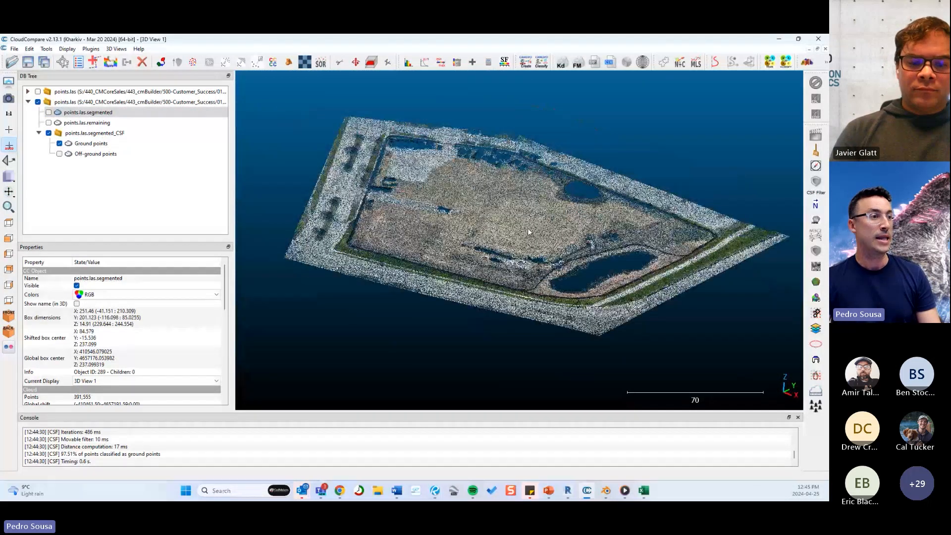
left_click_drag(527, 228, 415, 216)
left_click(414, 216)
scroll(101, 377, "down", 5)
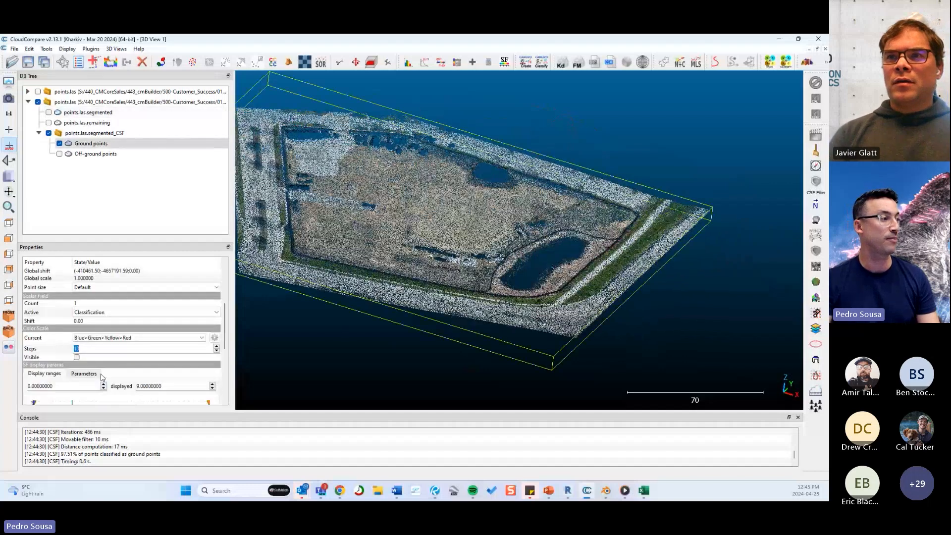
scroll(94, 317, "up", 2)
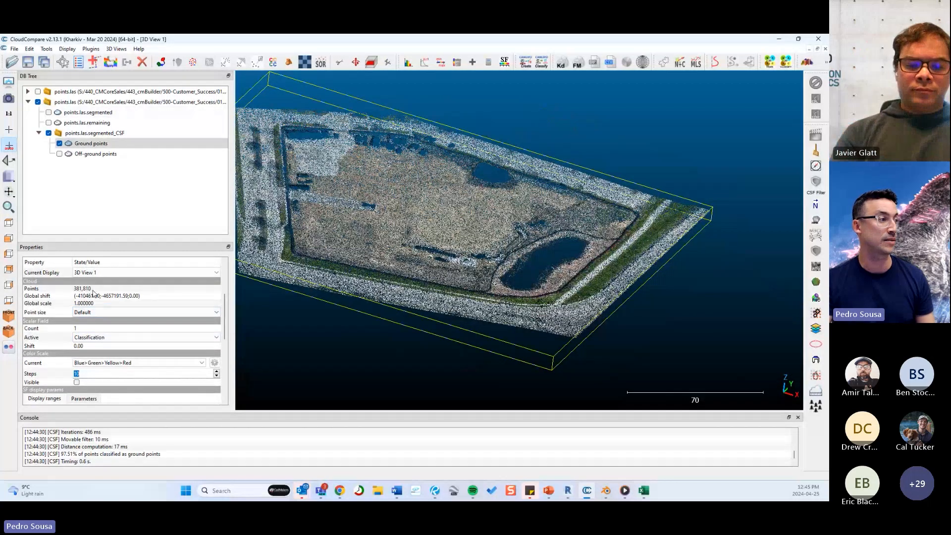
left_click(96, 294)
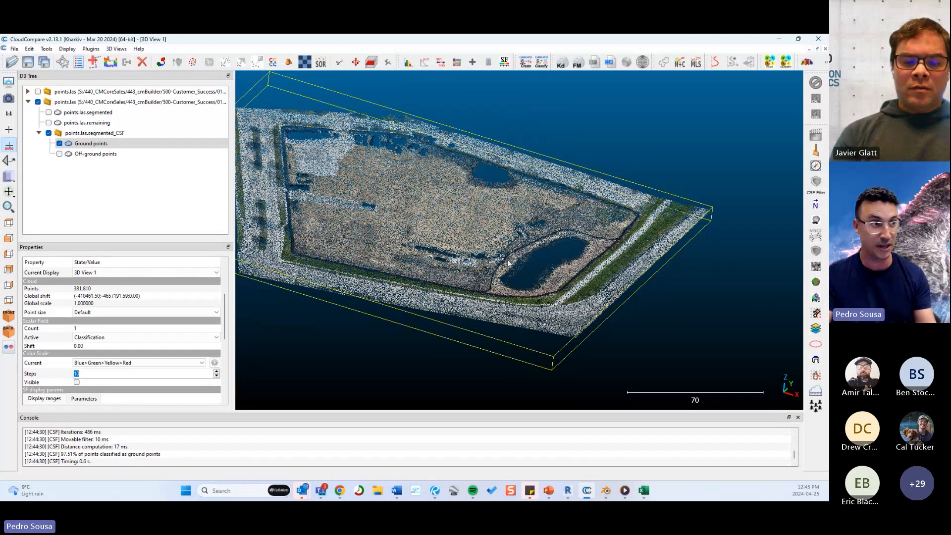
Step: Subsample the Ground points cloud with the Spatial method and a minimum space between points of 4
scroll(506, 231, "down", 1)
scroll(506, 231, "down", 1)
left_click_drag(506, 230, 535, 224)
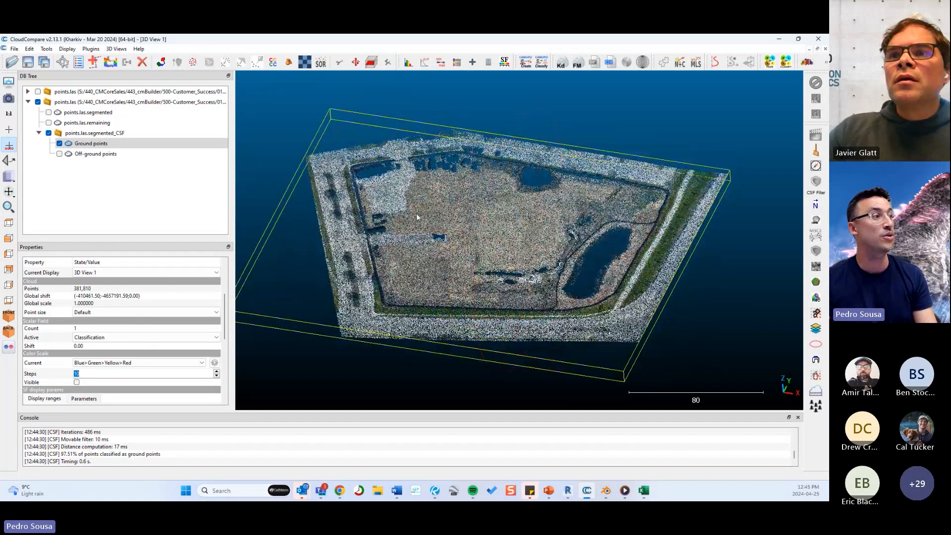
left_click(194, 62)
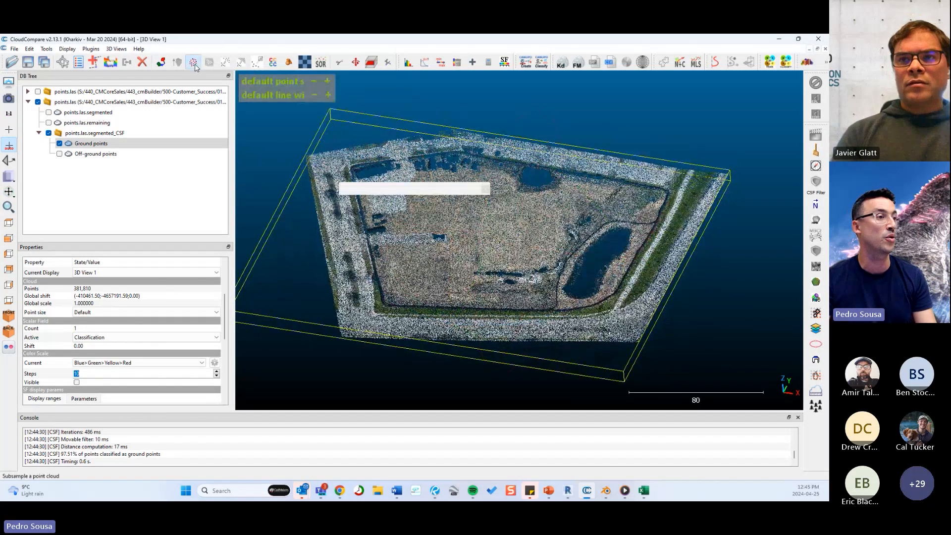
mouse_move(429, 206)
left_mouse_down()
mouse_move(282, 182)
mouse_move(517, 199)
left_mouse_up()
left_click(548, 217)
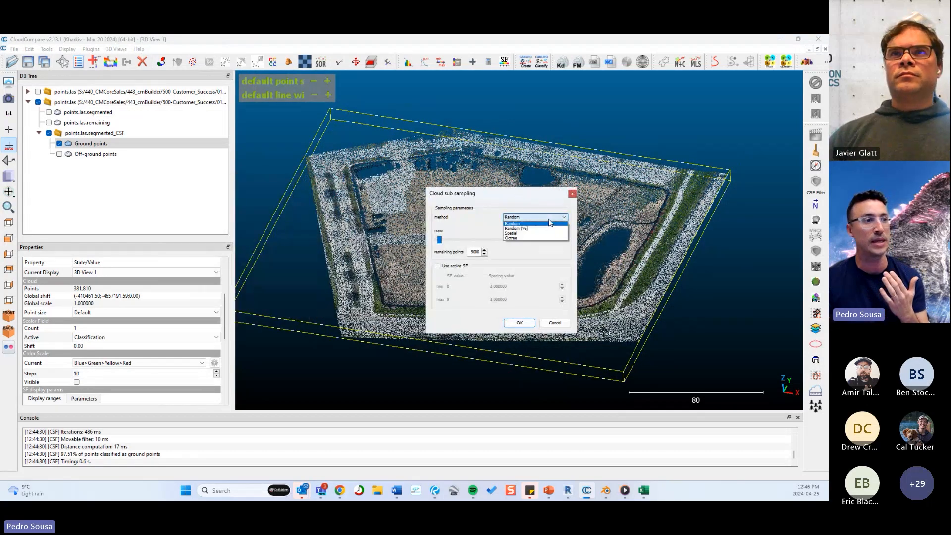
left_click(512, 233)
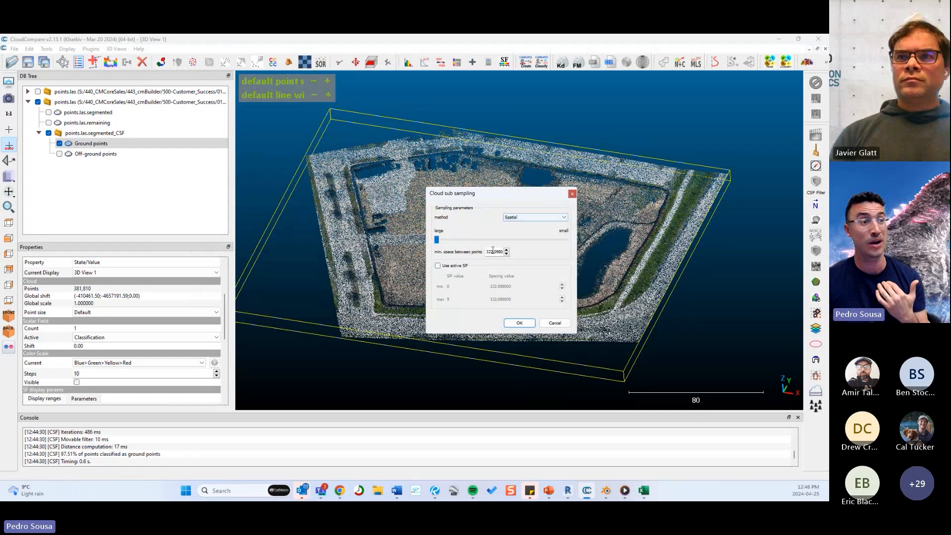
left_click_drag(493, 251, 612, 281)
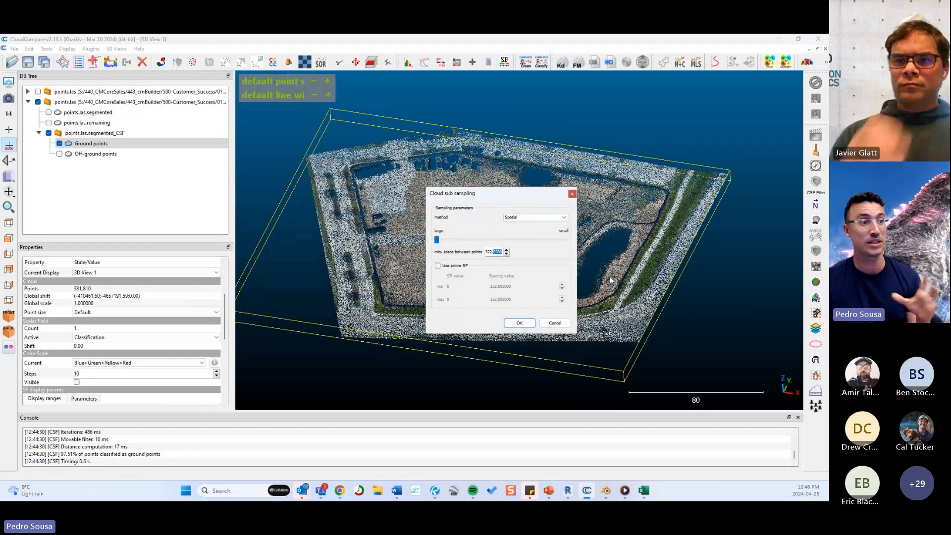
double_click(497, 253)
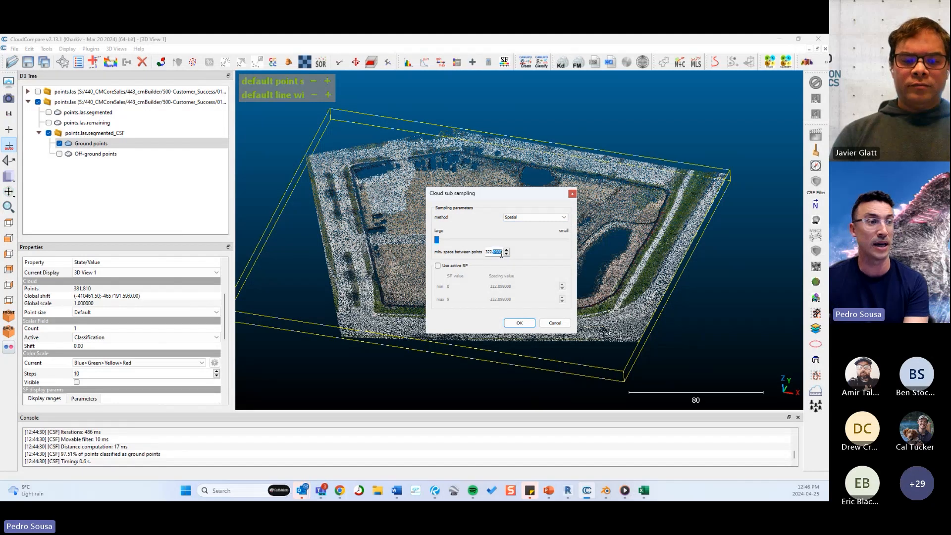
type("4")
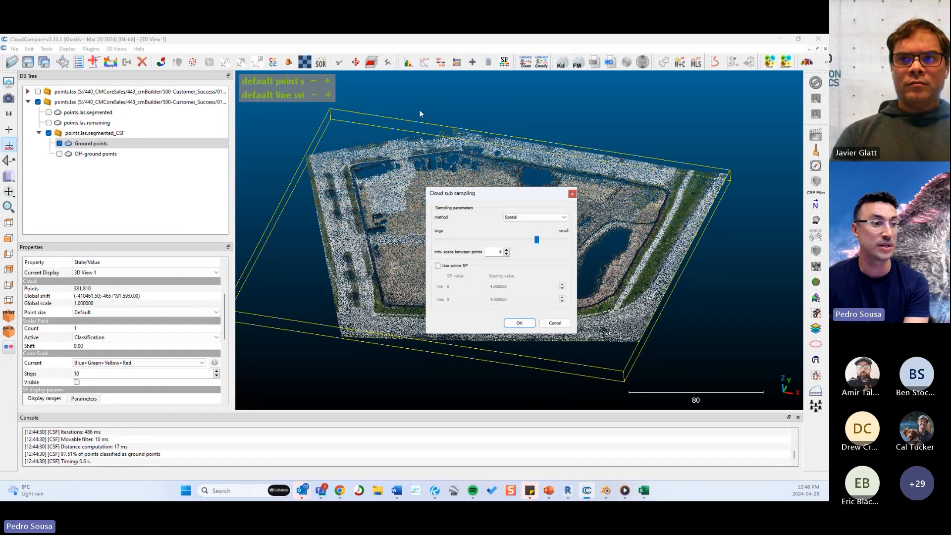
left_click(519, 323)
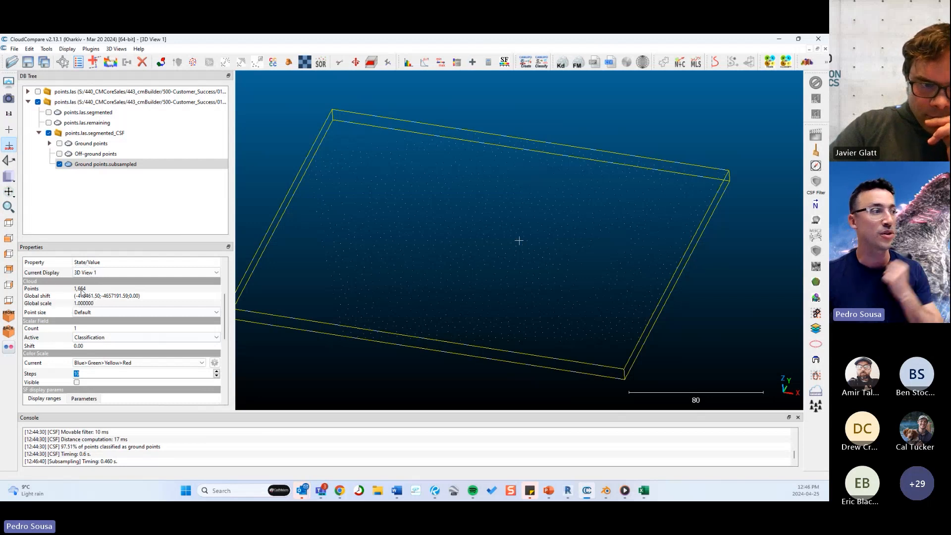
Step: Hide the subsampled and off-ground clouds, and show and select the full Ground points cloud again
left_click(59, 166)
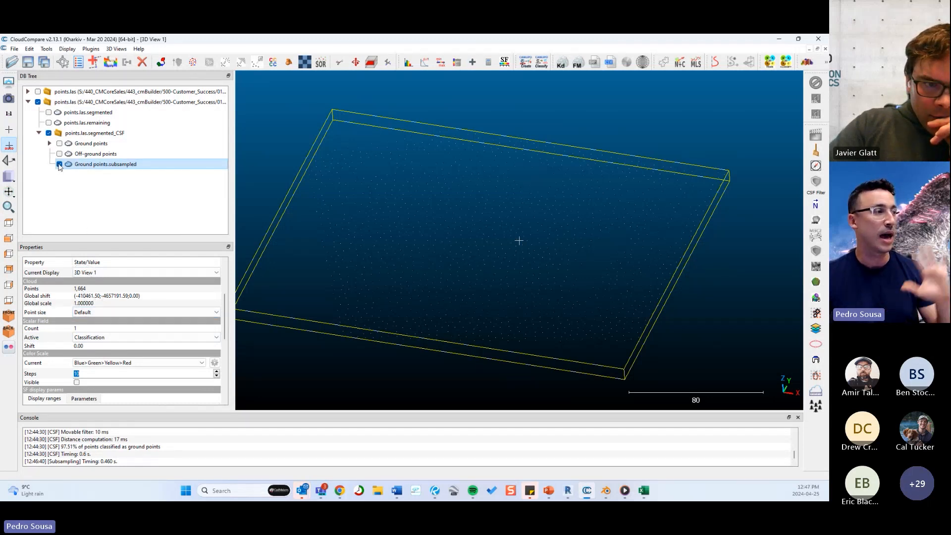
left_click(59, 164)
left_click(59, 153)
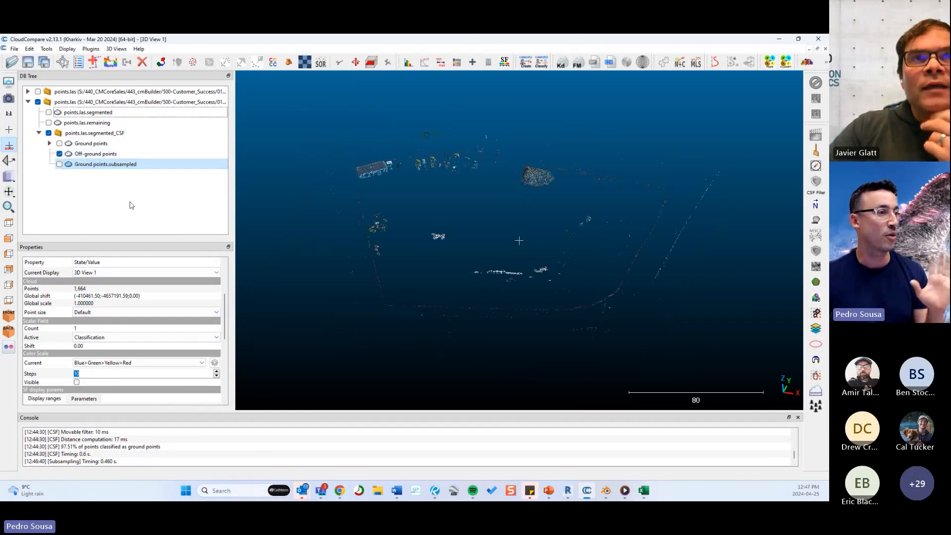
left_click(59, 153)
left_click(59, 143)
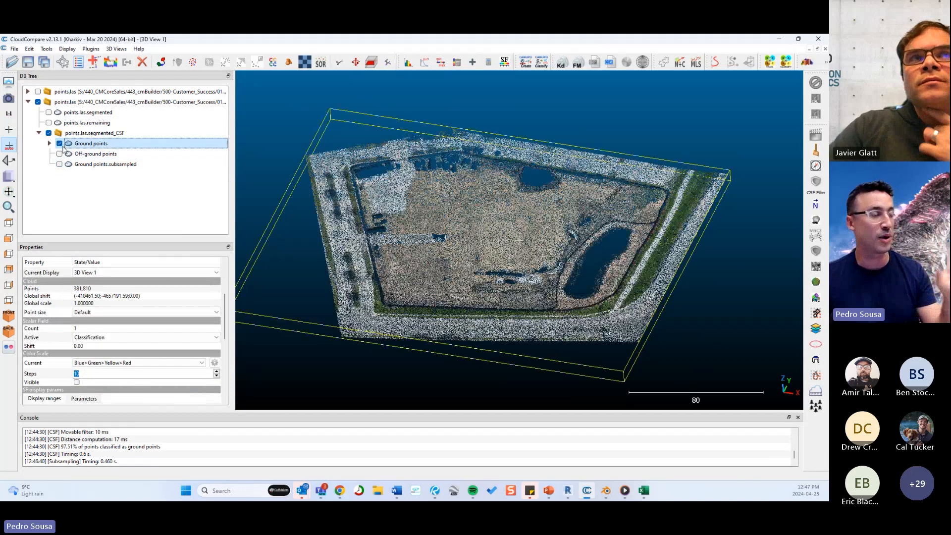
Step: Subsample the Ground points cloud with the Random method, keeping 9000 remaining points
mouse_move(313, 86)
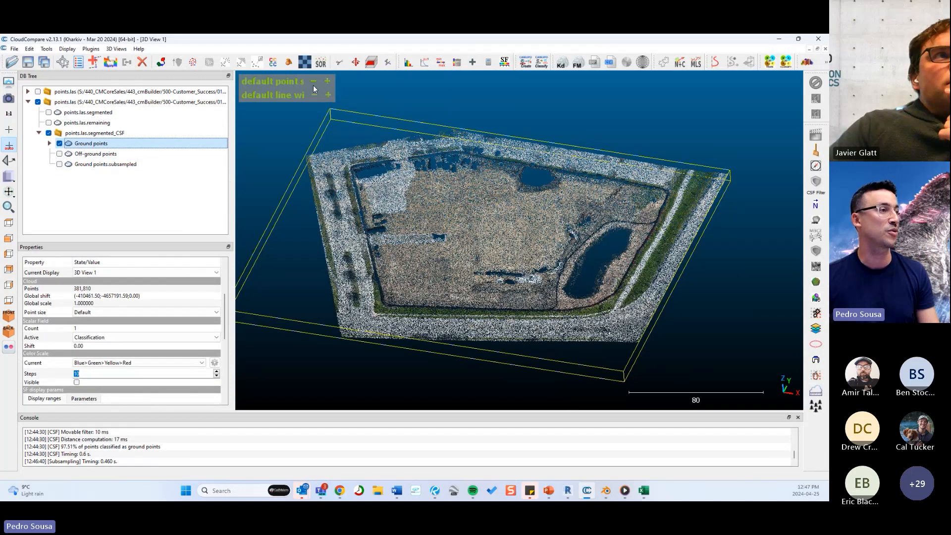
left_click(193, 62)
left_click(435, 213)
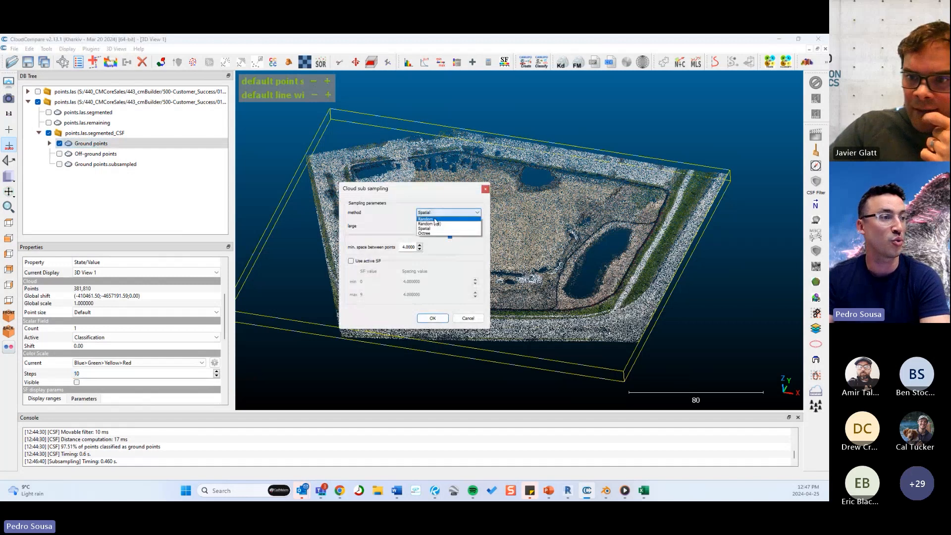
left_click(436, 219)
double_click(386, 247)
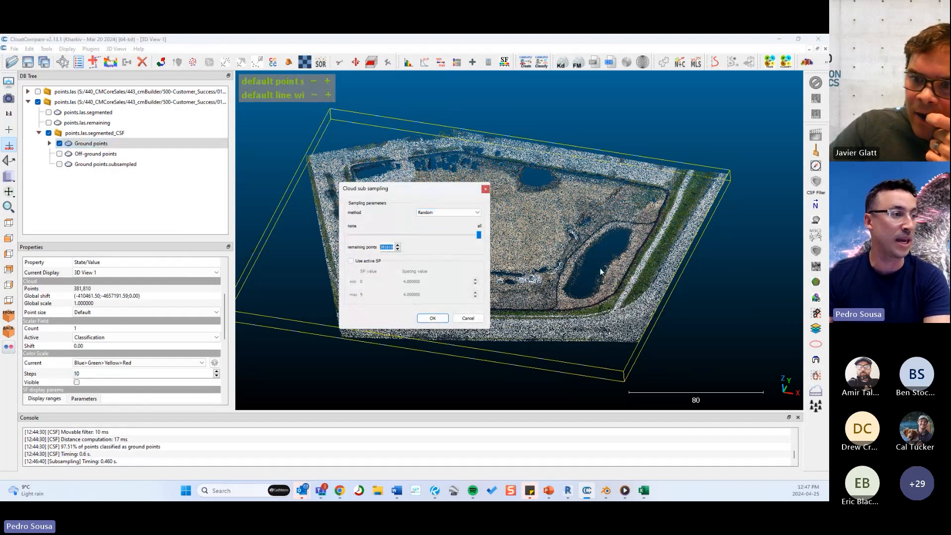
type("9")
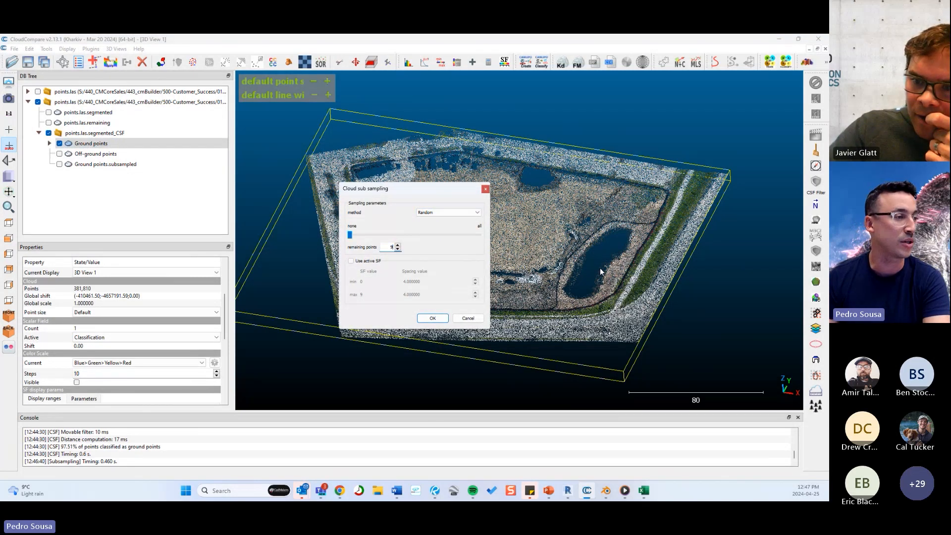
type("000")
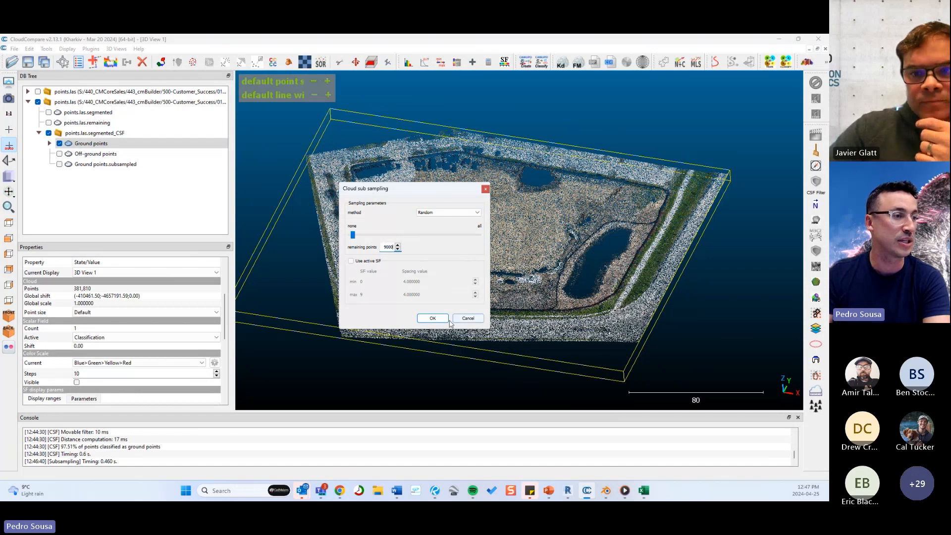
left_click(433, 318)
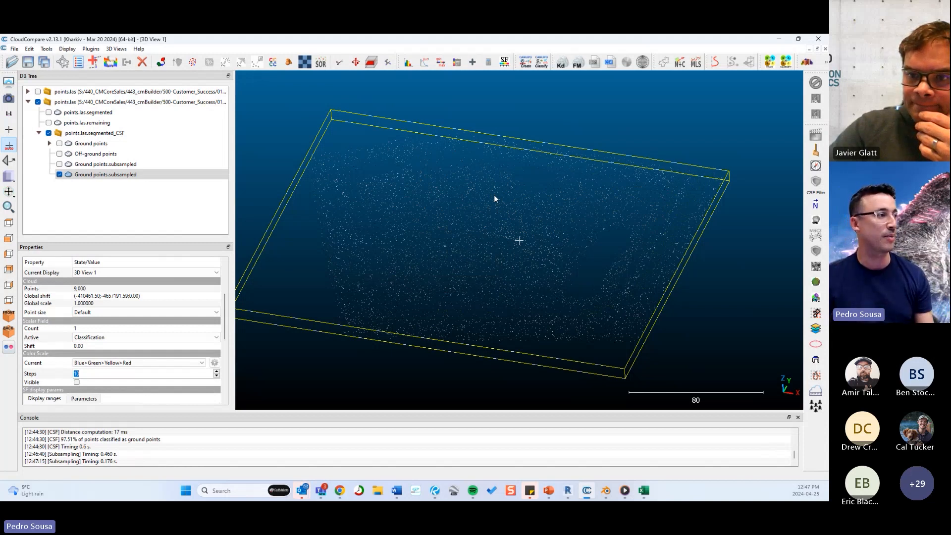
Step: Examine the 9000-point subsampled ground cloud from several angles, with a brief look at the CloudCompare overview slide in PowerPoint
key("ctrl")
key("ctrl")
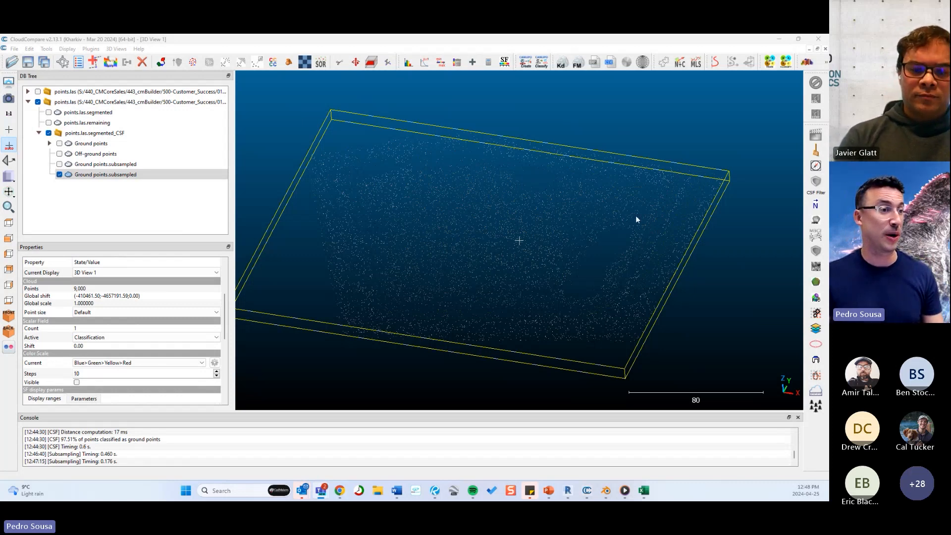
left_click_drag(634, 215, 609, 195)
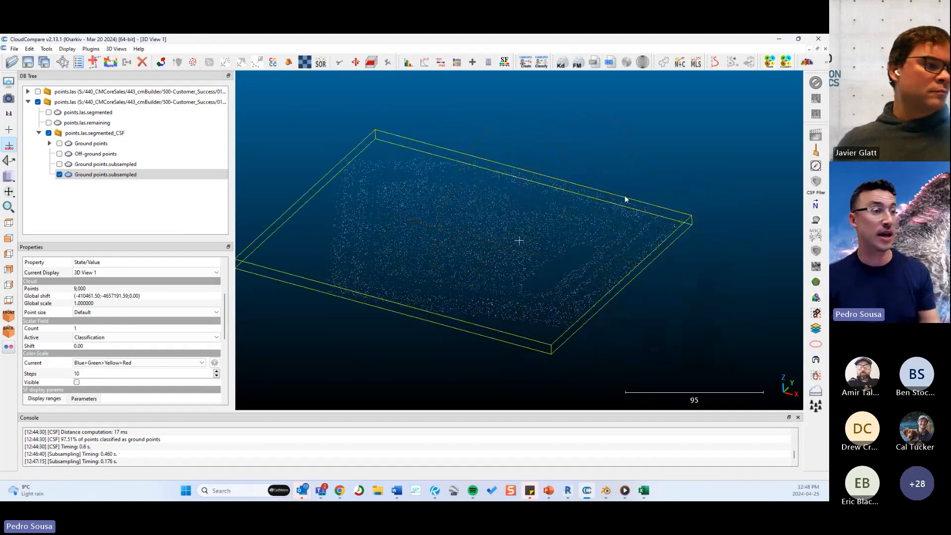
left_click_drag(625, 198, 559, 238)
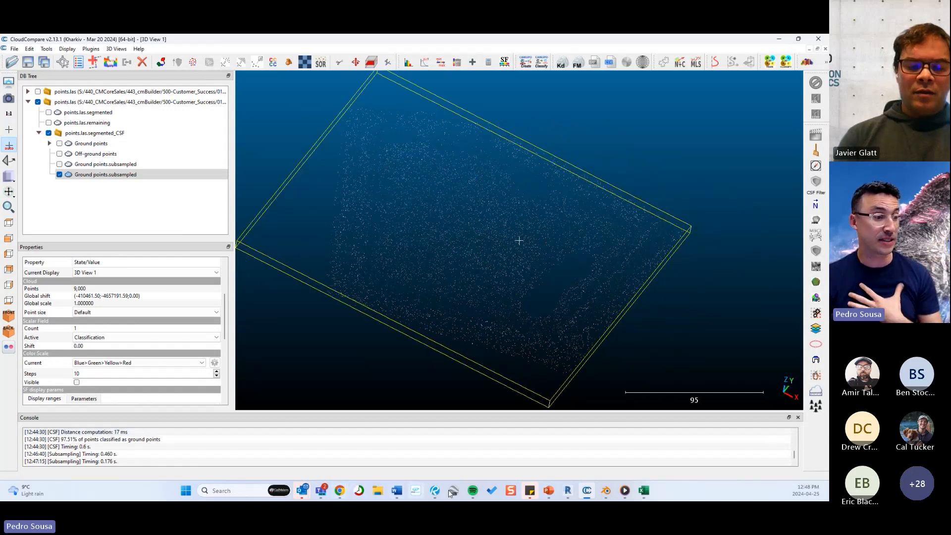
left_click(548, 491)
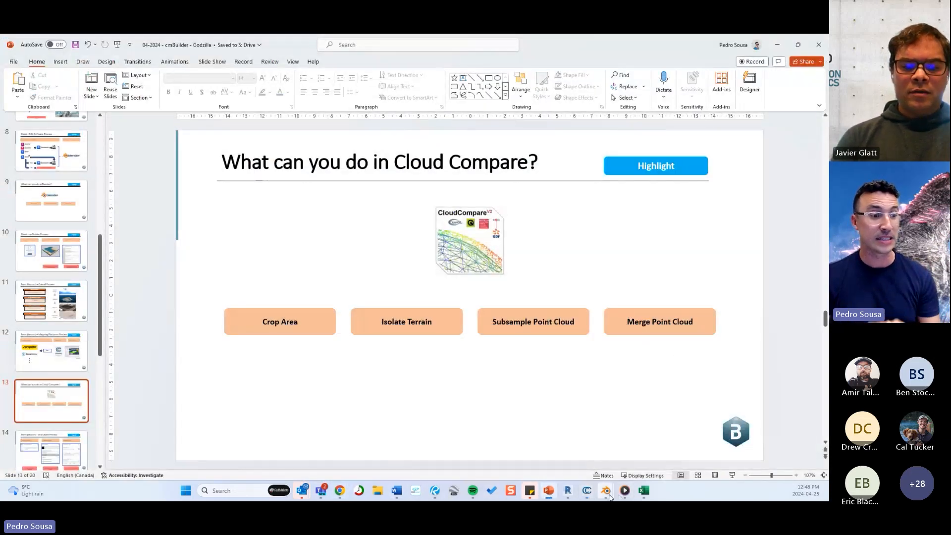
left_click(586, 493)
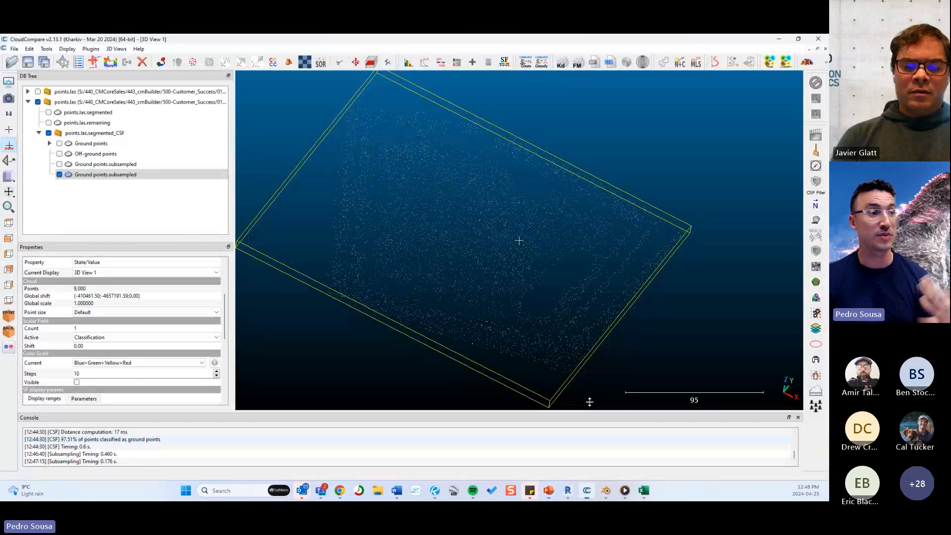
scroll(518, 308, "down", 1)
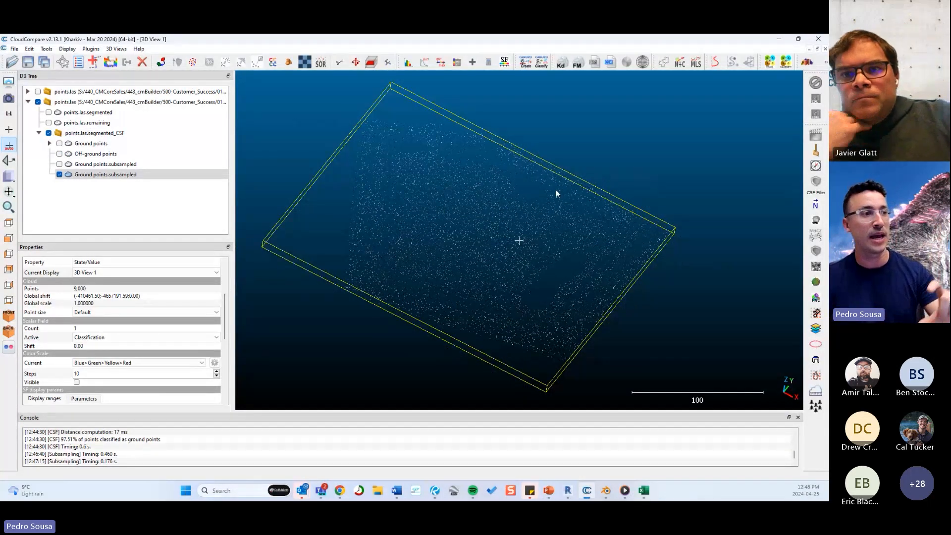
left_click_drag(524, 167, 523, 173)
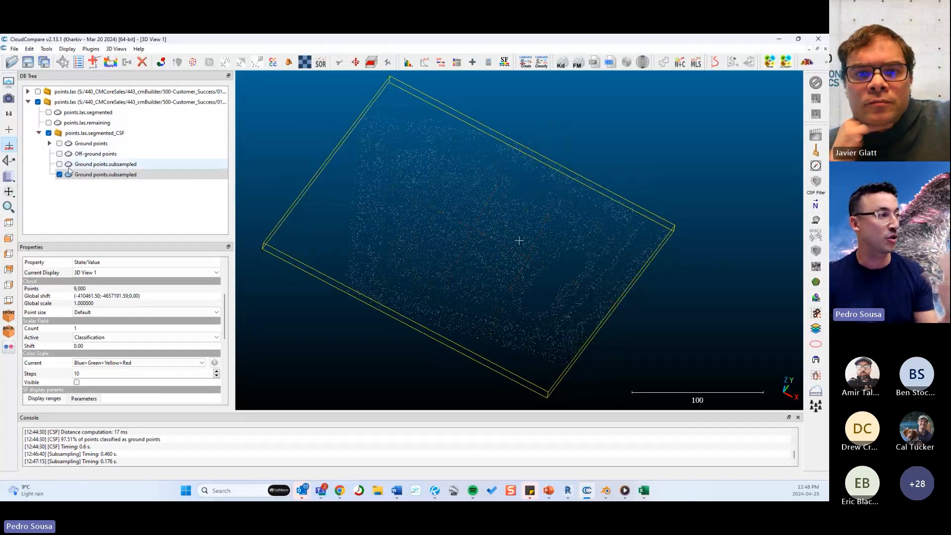
Step: Show the full Ground points cloud and hide the 9000-point subsampled cloud
left_click(59, 143)
left_click(60, 143)
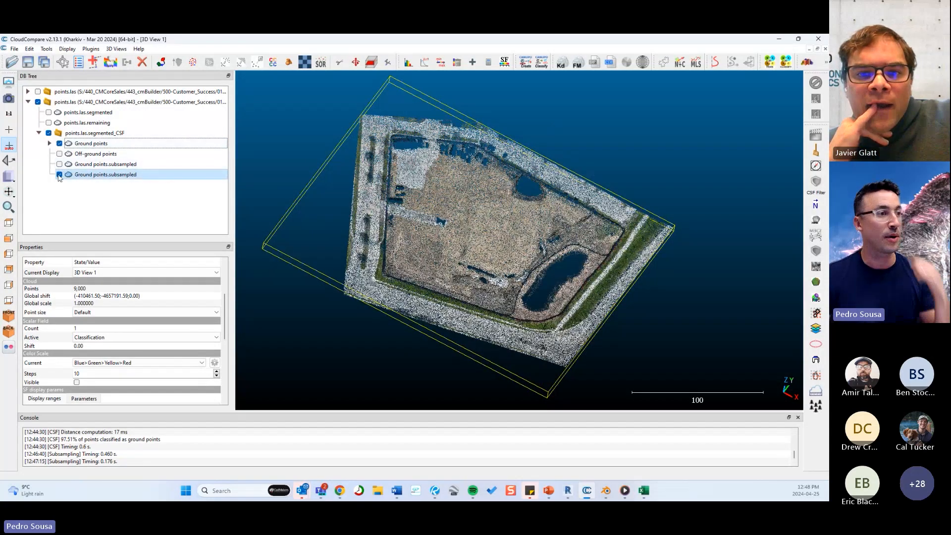
left_click(59, 174)
left_click_drag(357, 161, 357, 170)
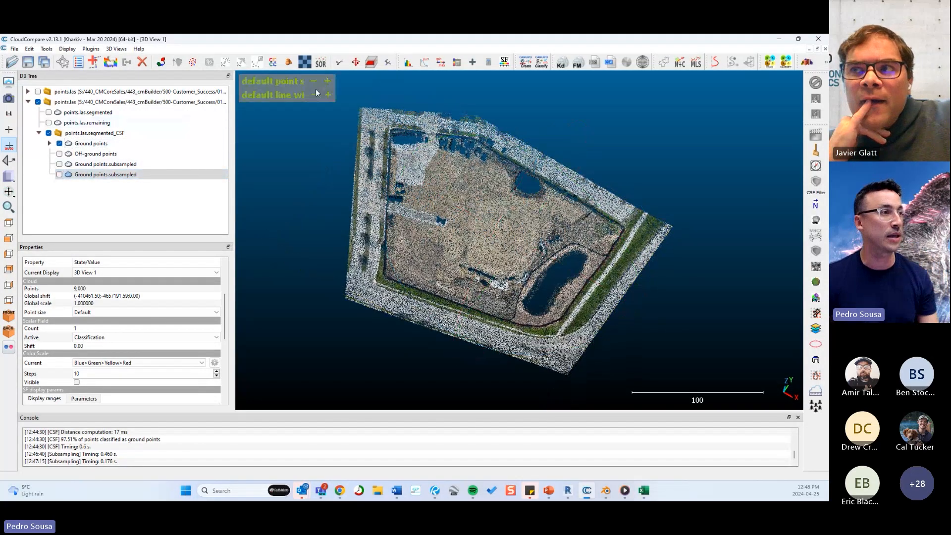
Step: Segment the 9000-point subsampled cloud with a four-sided polygon around the middle of the site, splitting it into segmented and remaining parts
left_click(340, 62)
left_click(477, 182)
left_click(430, 251)
left_click(448, 280)
left_click(465, 288)
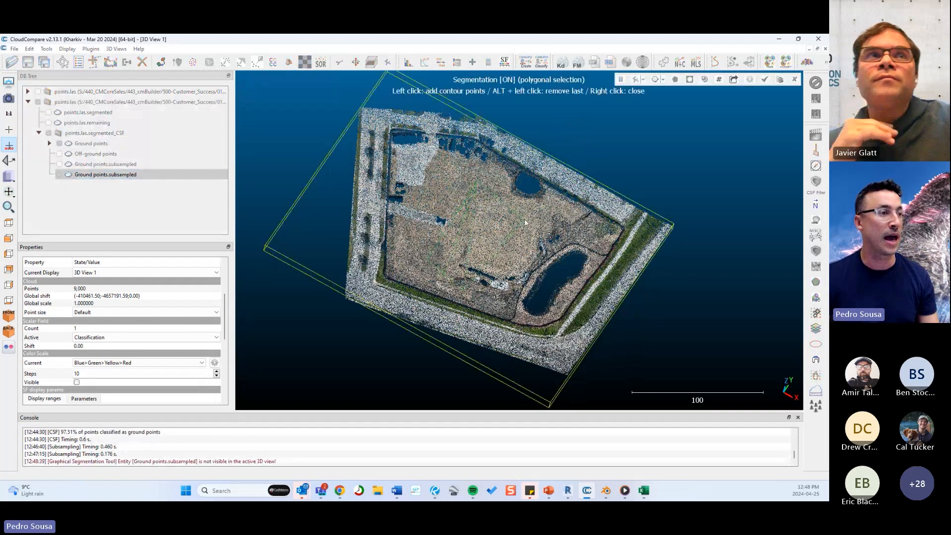
left_click(515, 199)
right_click(682, 92)
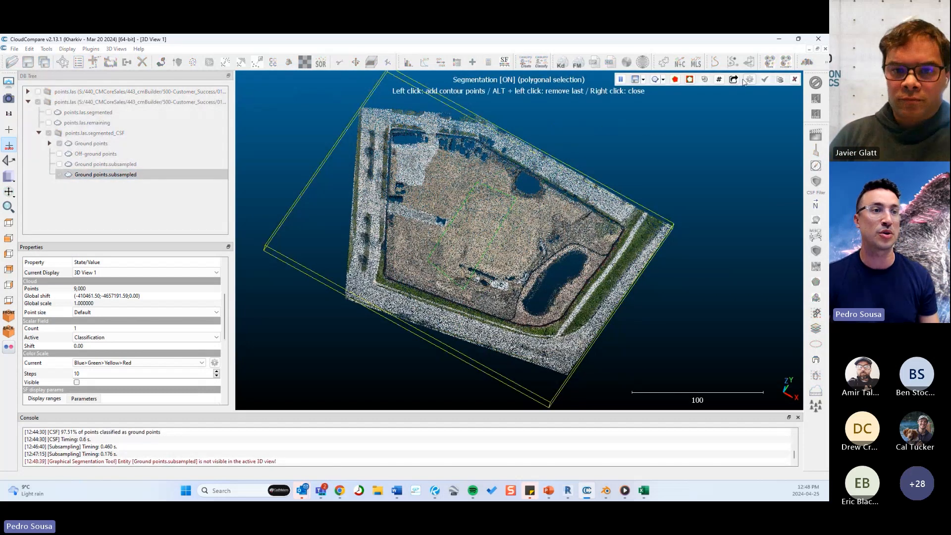
key("space")
left_click(765, 79)
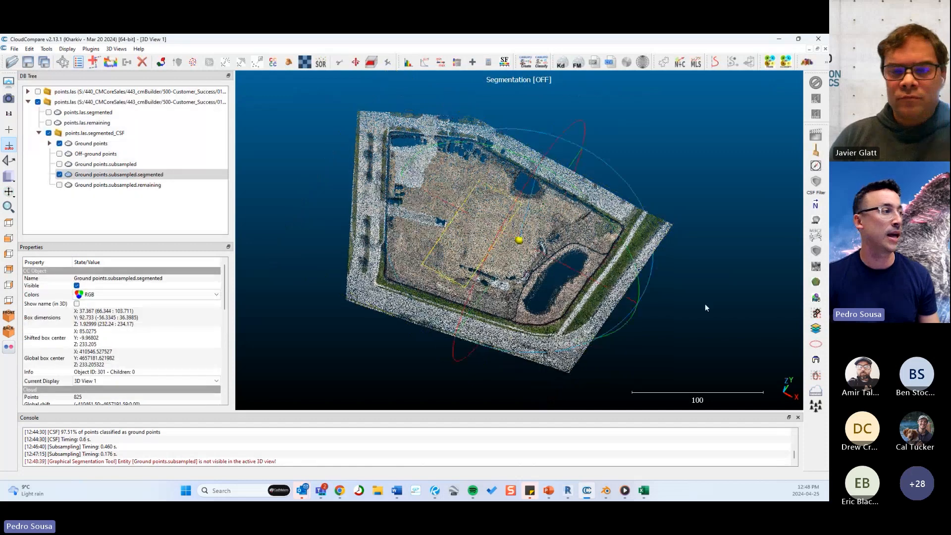
Step: Hide the Ground points cloud and inspect the segmented, remaining and earlier subsampled clouds by toggling their visibility
left_click(60, 185)
left_click(60, 184)
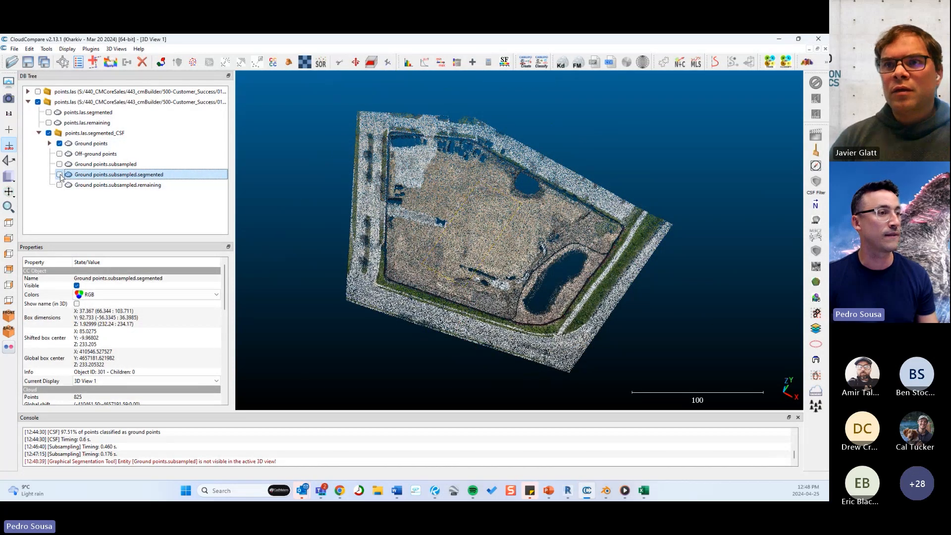
left_click(59, 143)
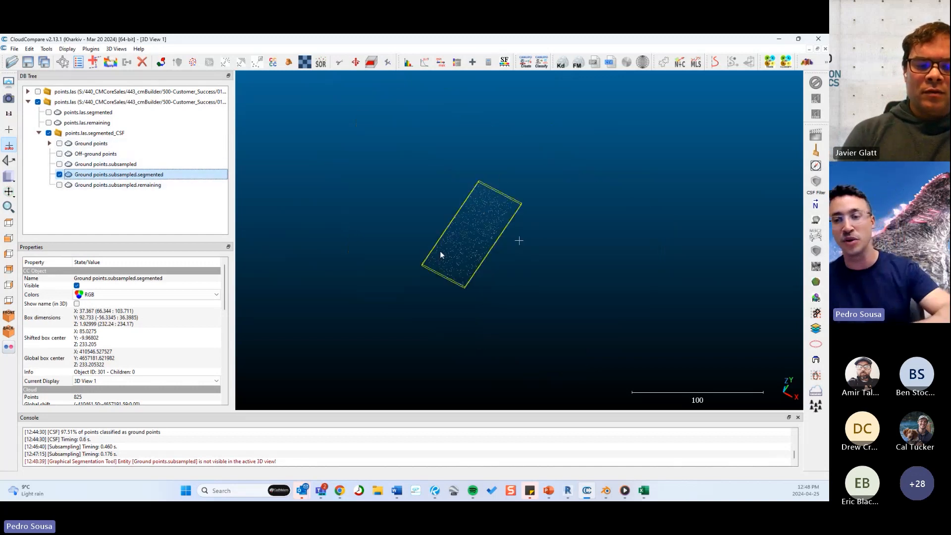
left_click(60, 174)
left_click(59, 185)
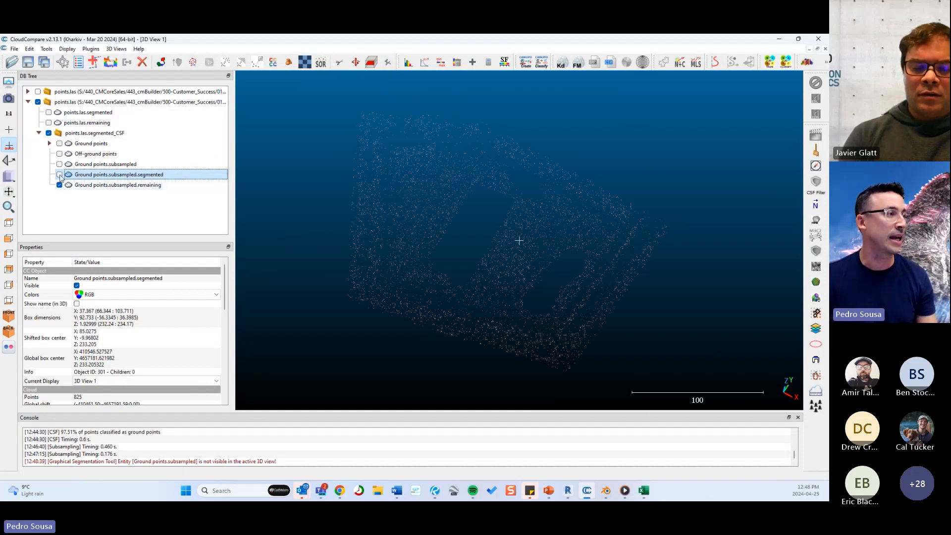
left_click(60, 174)
left_click(60, 185)
left_click(59, 174)
left_click(59, 164)
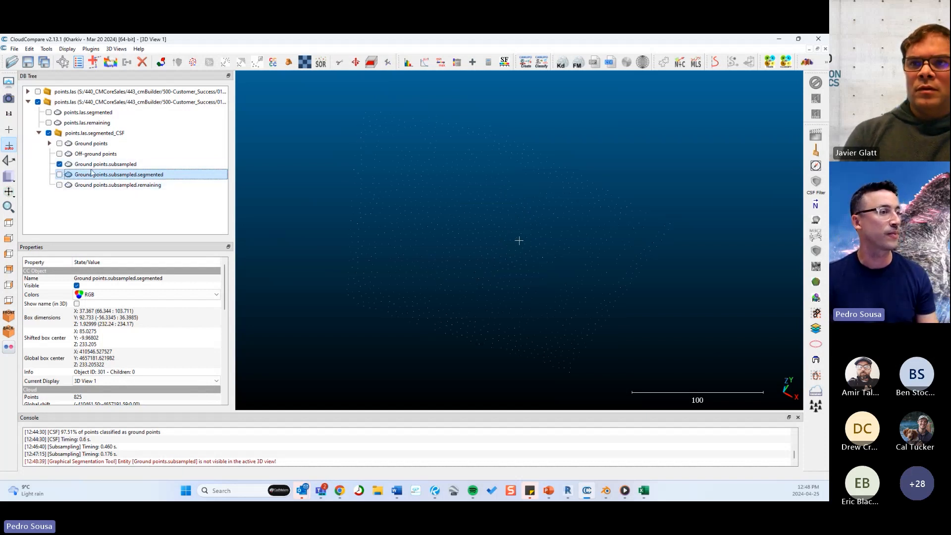
left_click(59, 164)
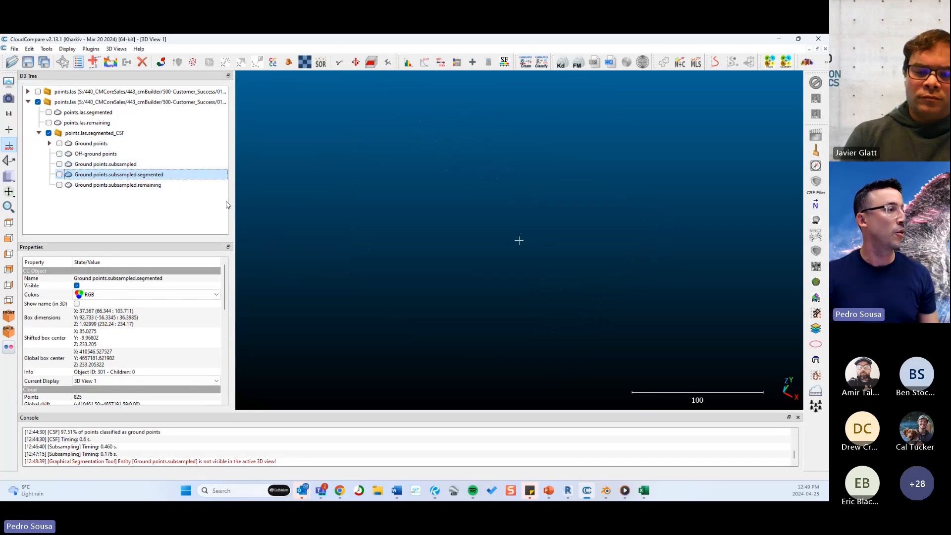
left_click(136, 214)
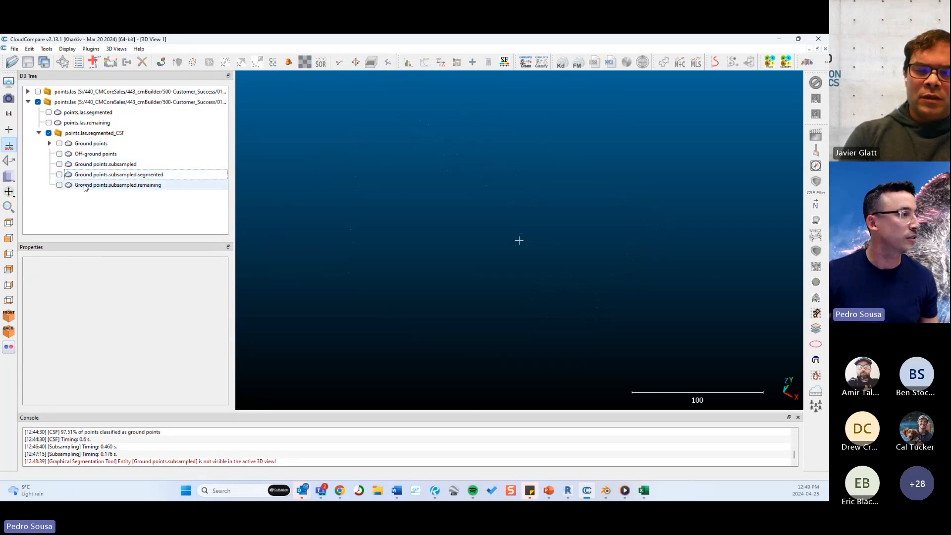
Step: Show and select both the segmented and remaining parts of the subsampled ground cloud, and merge them into one cloud
left_click(60, 185)
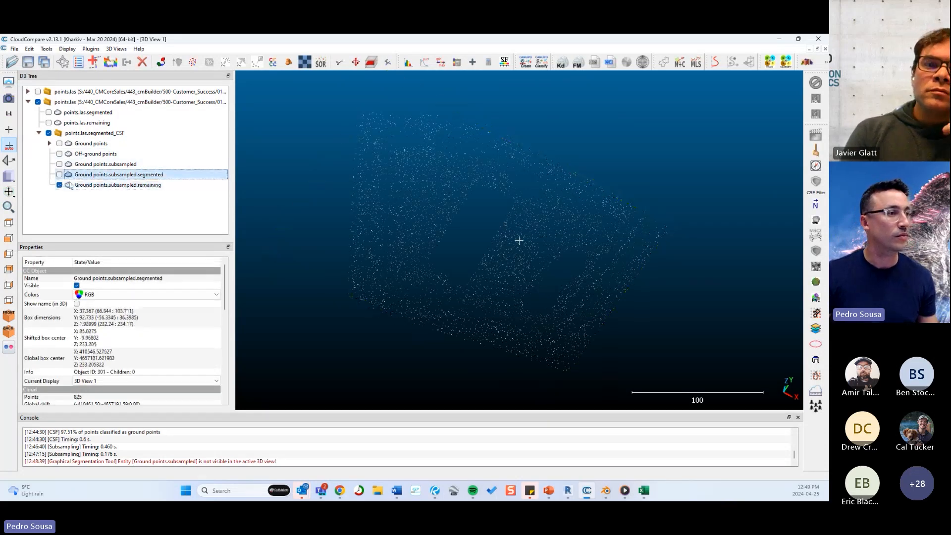
left_click(59, 174)
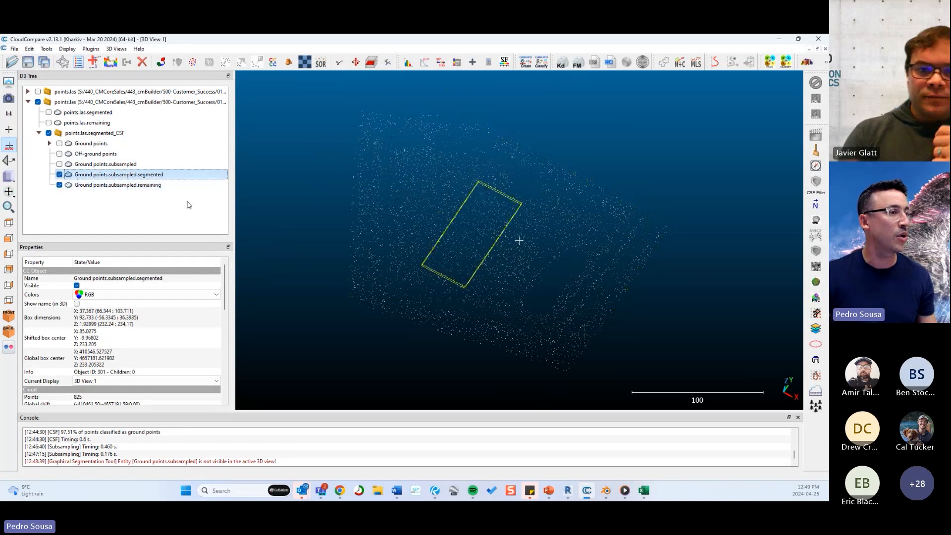
left_click(127, 186)
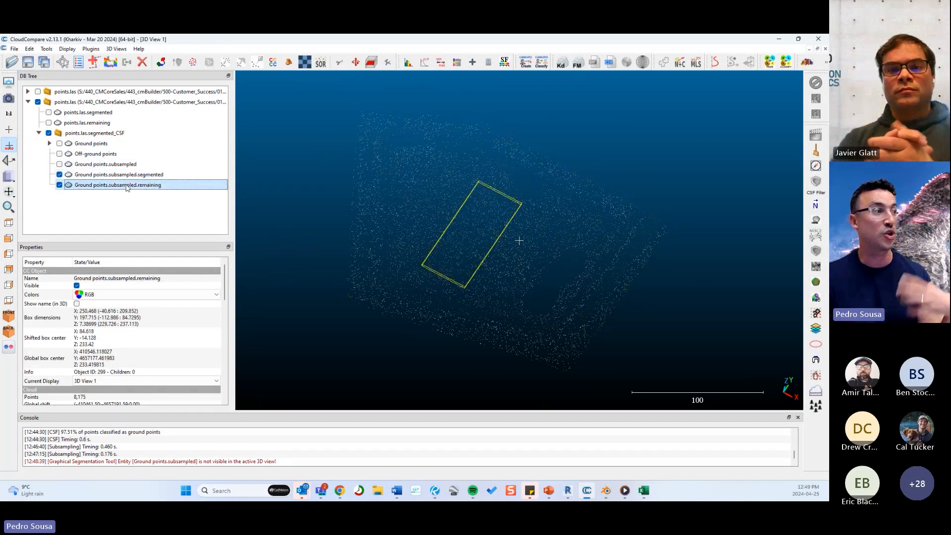
left_click(130, 177)
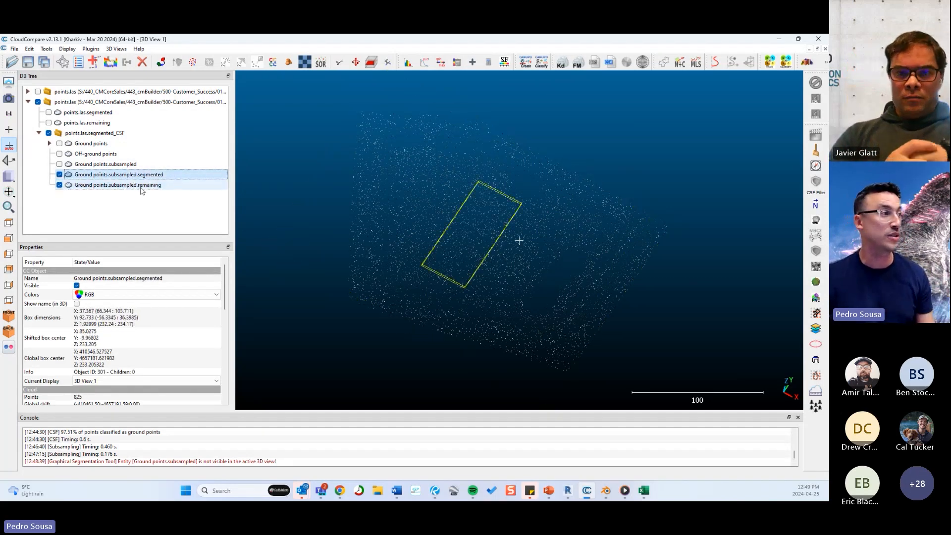
left_click(141, 186, "ctrl")
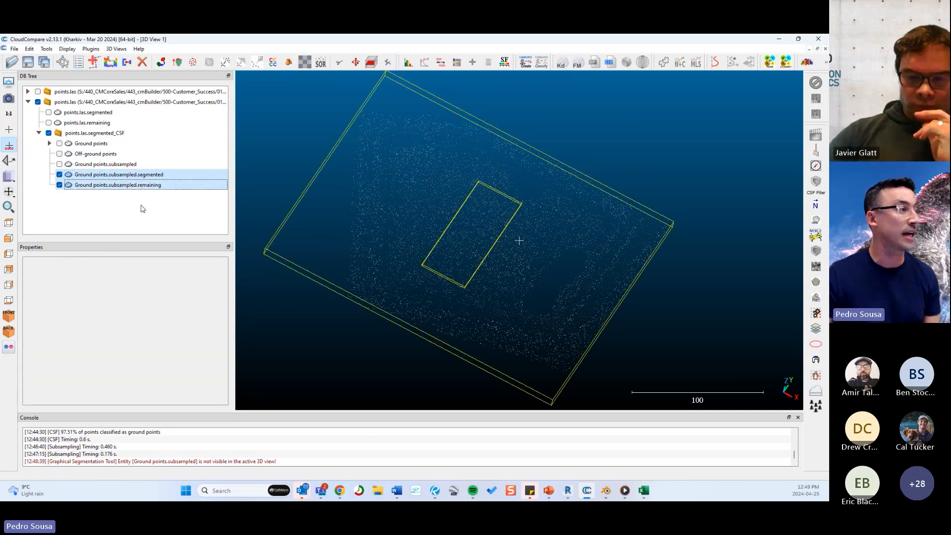
left_click(127, 62)
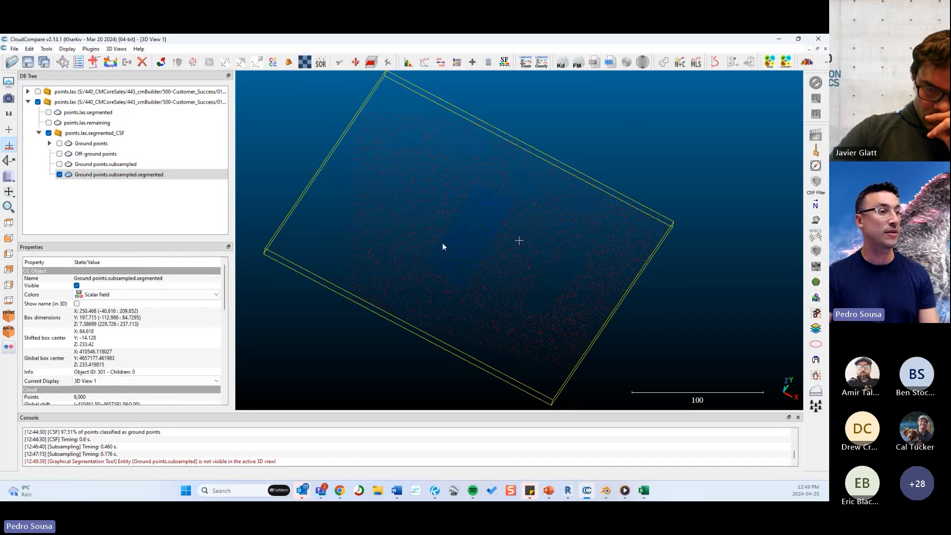
Step: Set the merged cloud's colors to RGB
scroll(526, 251, "up", 4)
scroll(533, 255, "down", 3)
left_click_drag(533, 256, 541, 174)
left_click_drag(525, 301, 547, 293)
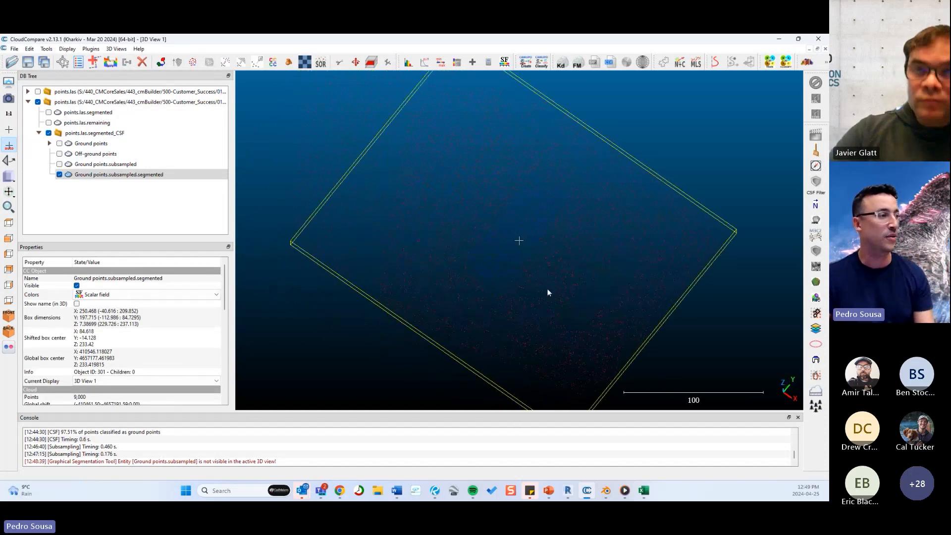
left_click(97, 295)
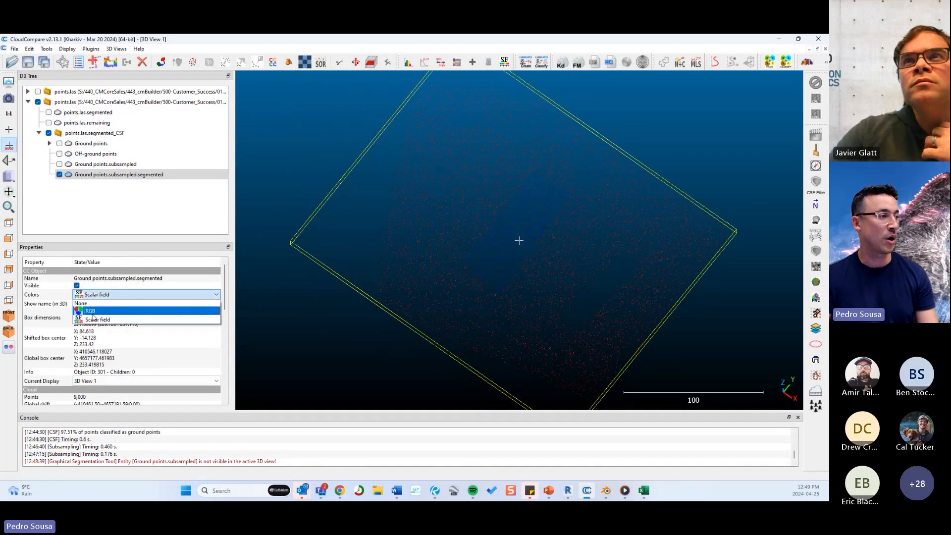
left_click(92, 312)
Step: Examine the merged cloud's point coverage across the whole site from several angles and distances
left_click_drag(535, 282, 569, 208)
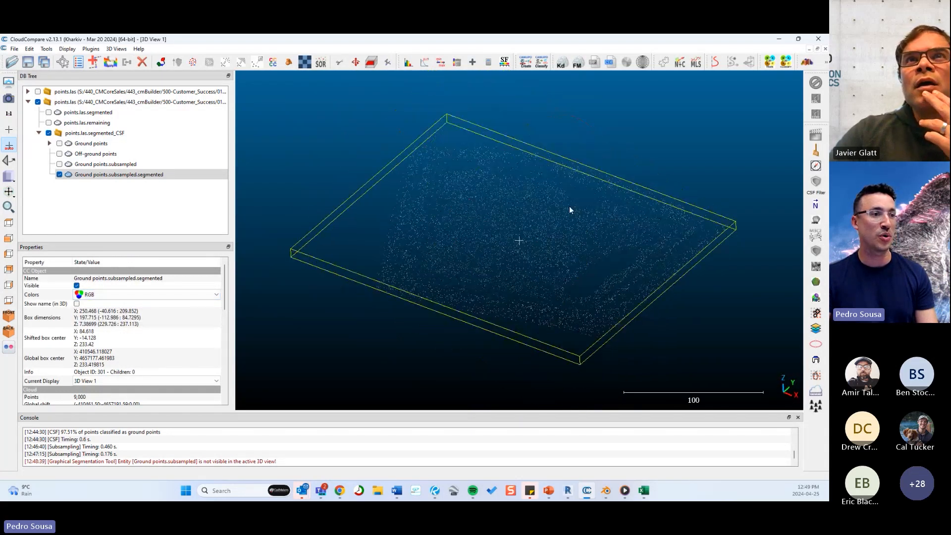
scroll(598, 222, "up", 3)
scroll(574, 221, "down", 6)
scroll(573, 249, "down", 12)
left_click_drag(537, 238, 582, 312)
scroll(572, 248, "down", 4)
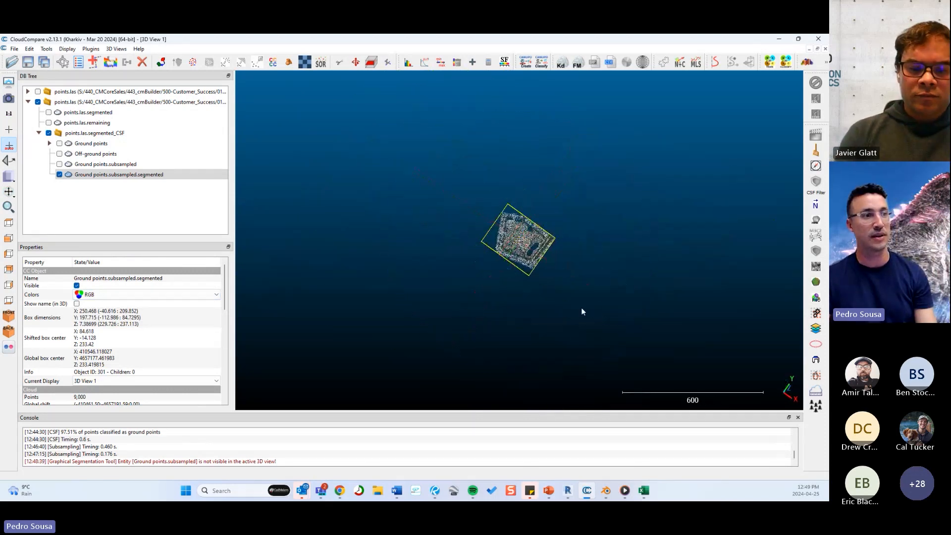
scroll(594, 302, "up", 3)
right_click_drag(607, 293, 567, 296)
scroll(553, 296, "up", 2)
left_click_drag(551, 296, 475, 275)
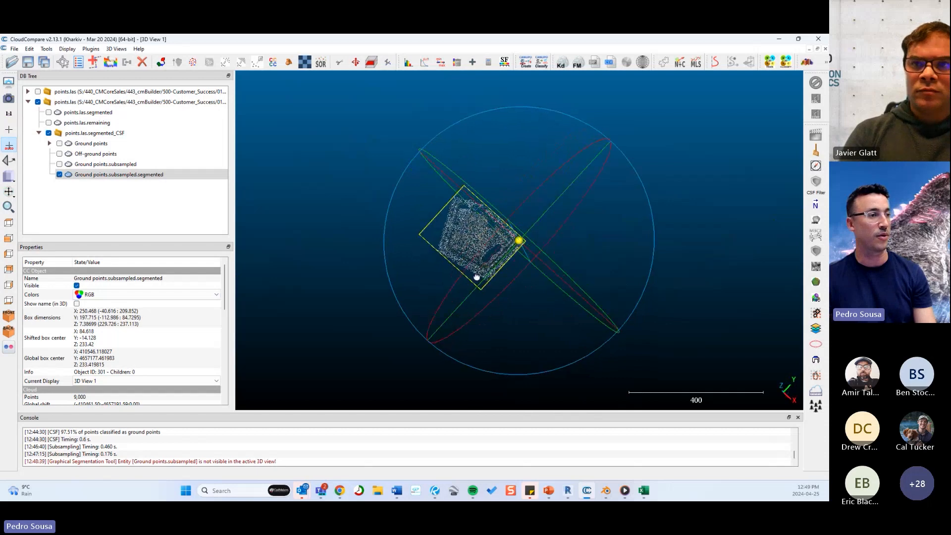
scroll(503, 272, "up", 3)
right_click_drag(510, 270, 540, 341)
left_click_drag(540, 341, 536, 227)
scroll(523, 327, "up", 6)
right_click_drag(462, 311, 504, 188)
scroll(530, 220, "up", 4)
left_click_drag(534, 227, 497, 204)
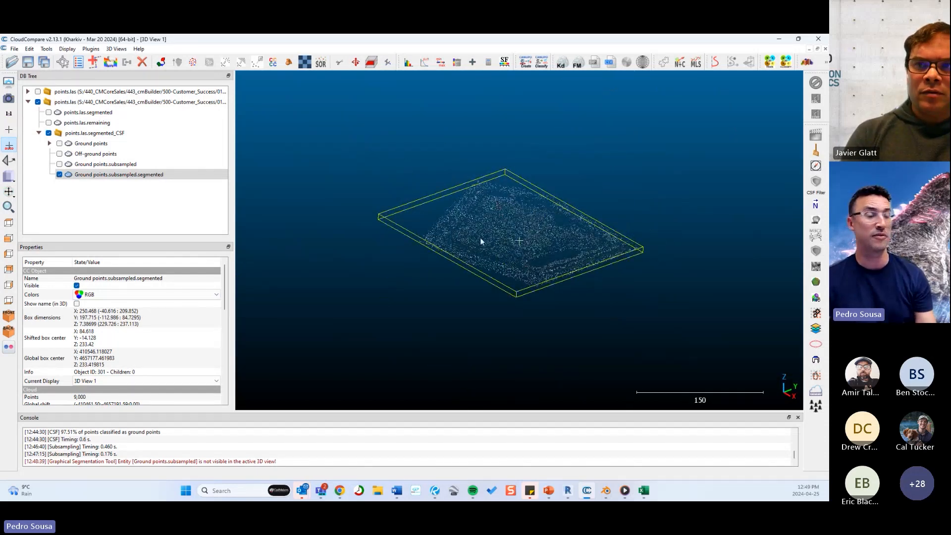
right_click_drag(479, 237, 469, 232)
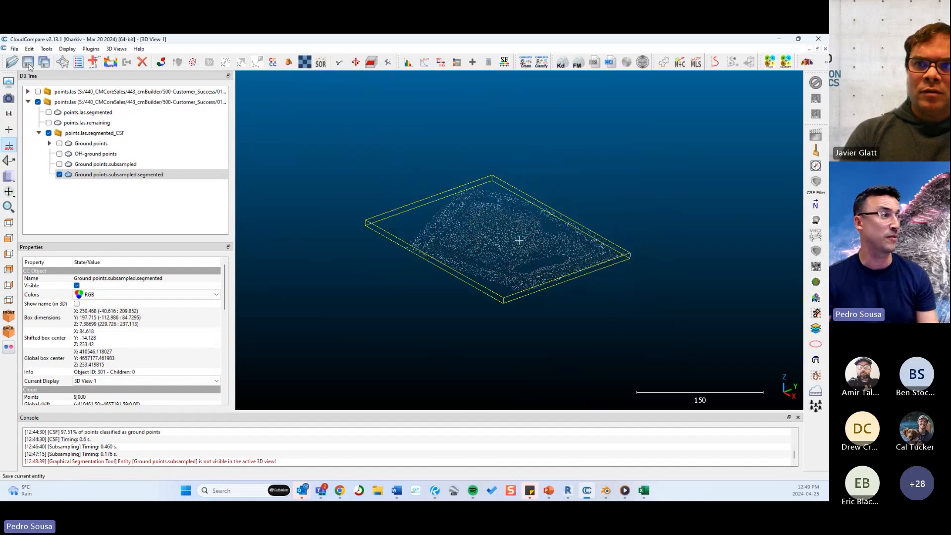
Step: Save the merged subsampled ground cloud as the ASCII file Test Points.csv in the DRONE DEPLOY folder
left_click(38, 102)
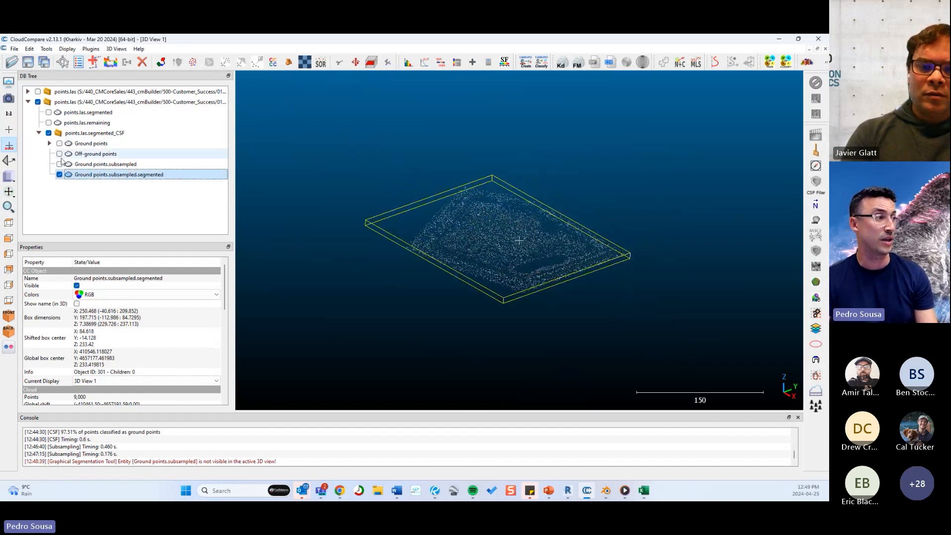
left_click(112, 175)
left_click(29, 64)
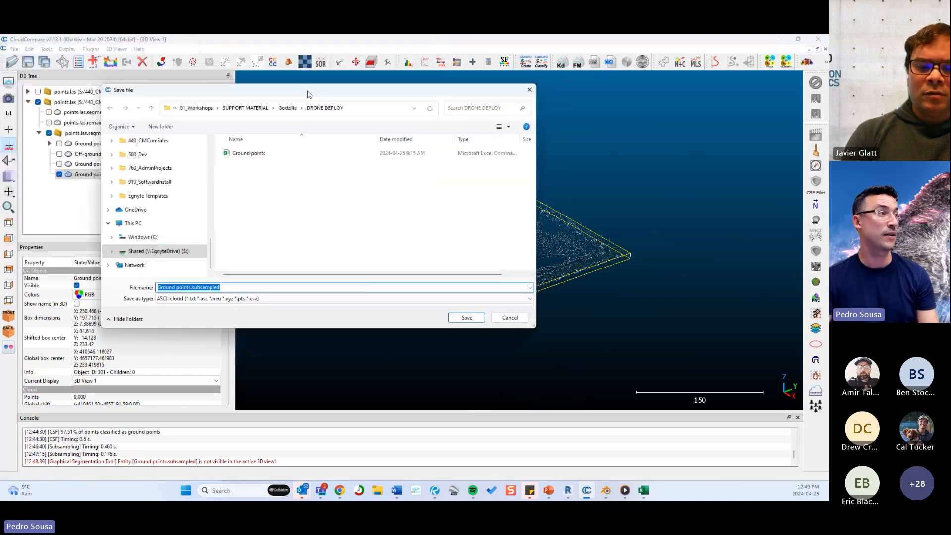
left_click(247, 289)
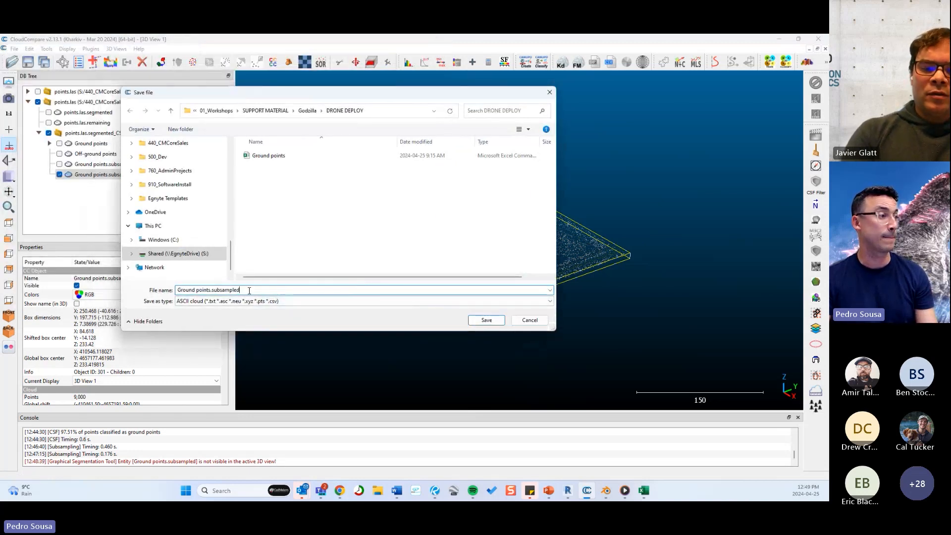
key("ctrl+a")
type("Test")
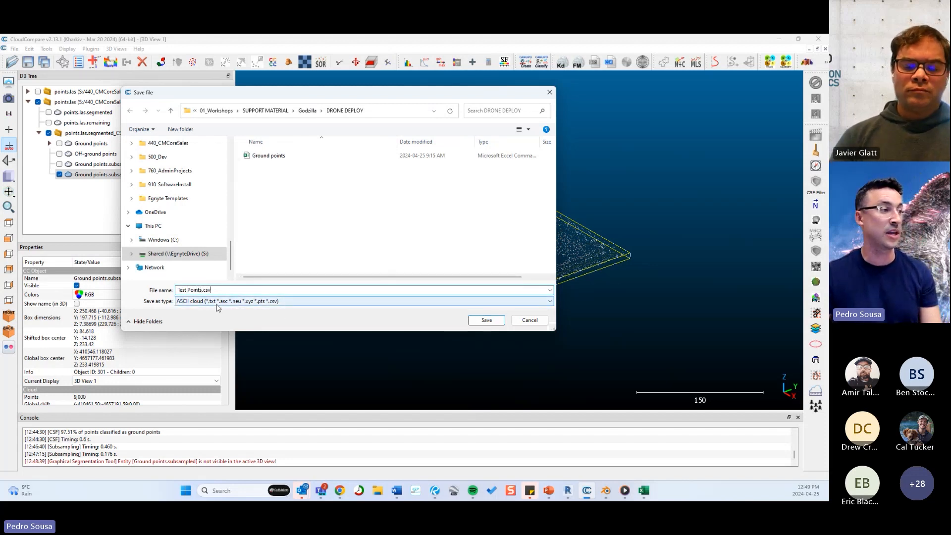
left_click(486, 320)
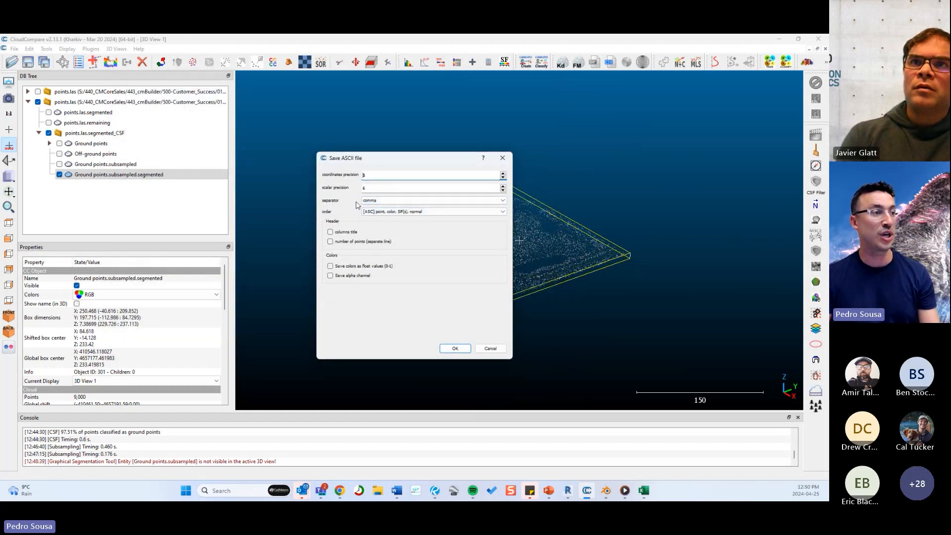
Step: Use a comma as the separator for the ASCII export and complete the save
left_click(392, 200)
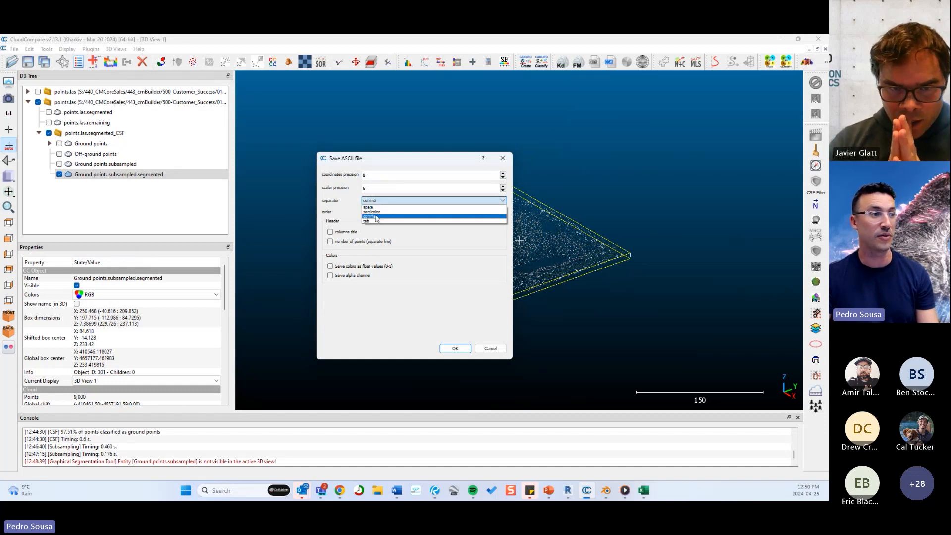
left_click(376, 217)
left_click(454, 349)
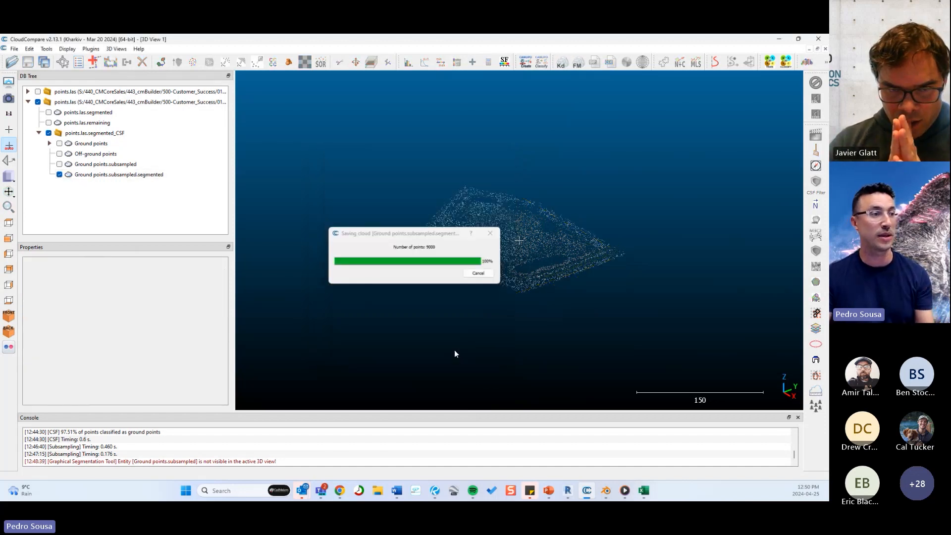
Step: Open the exported Test Points file from the DRONE DEPLOY folder in Excel
left_click(378, 491)
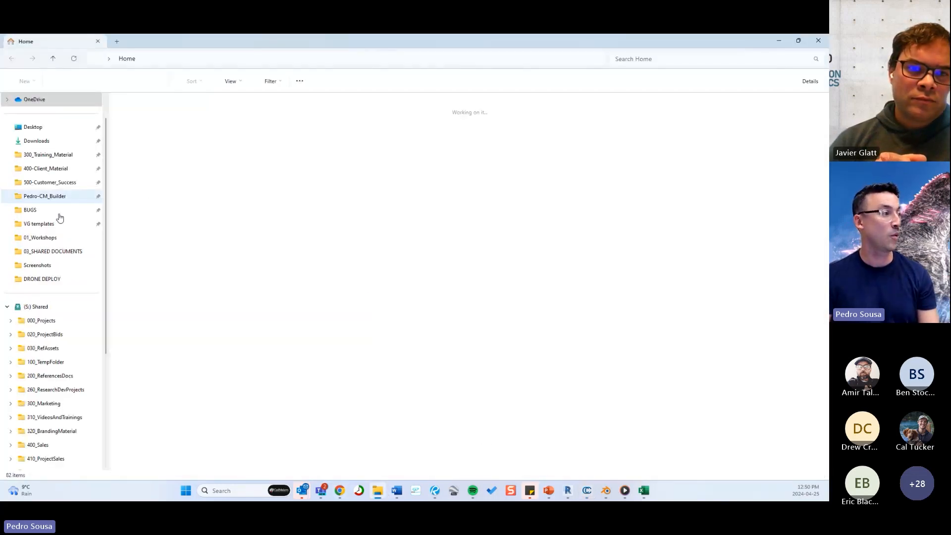
left_click(42, 278)
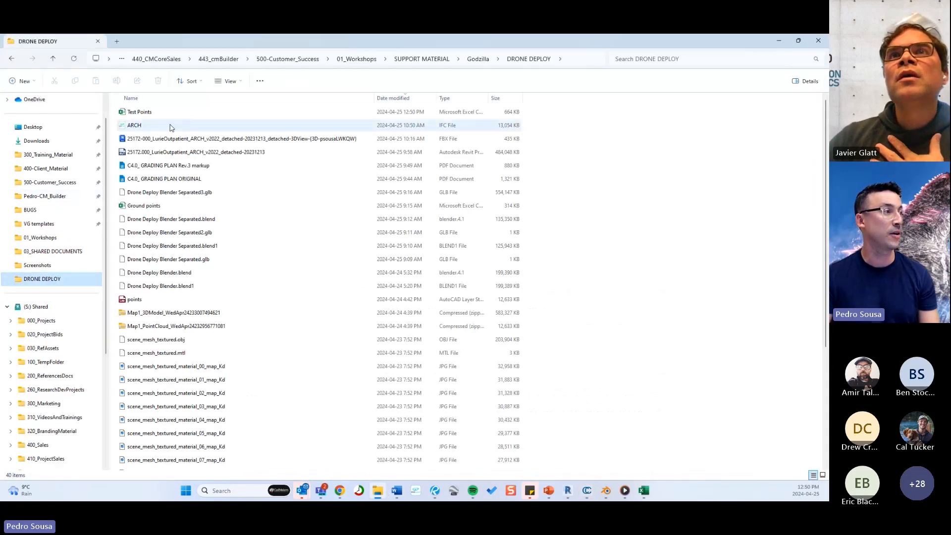
left_click(169, 115)
double_click(191, 112)
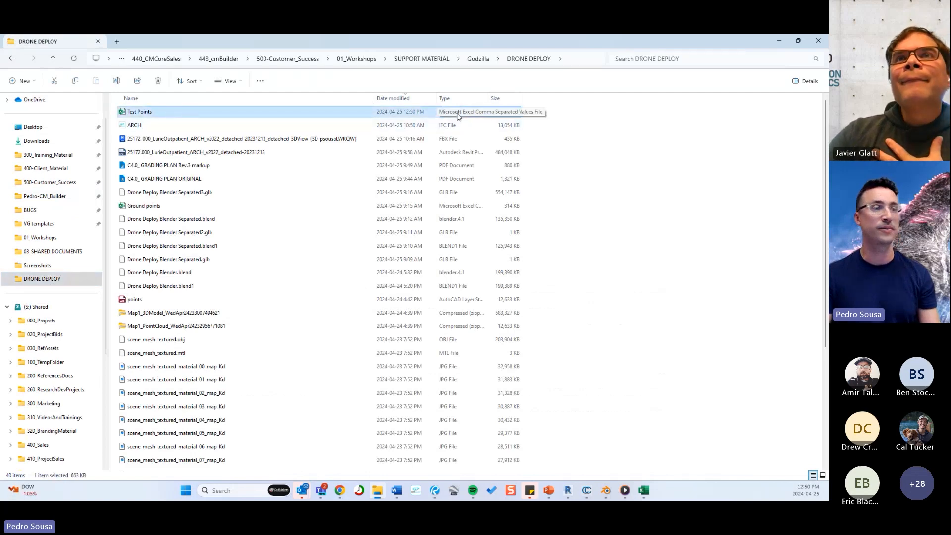
left_click(643, 496)
left_click(468, 272)
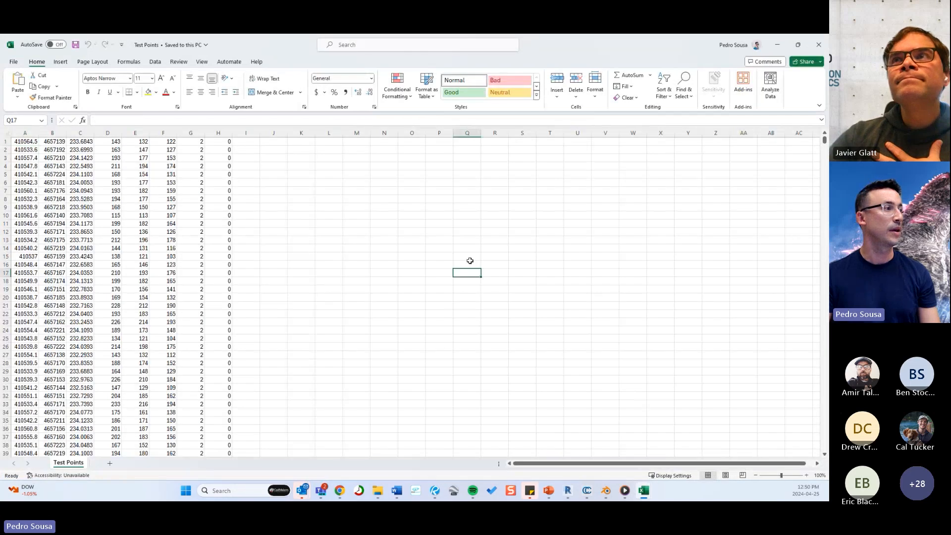
left_click(302, 289)
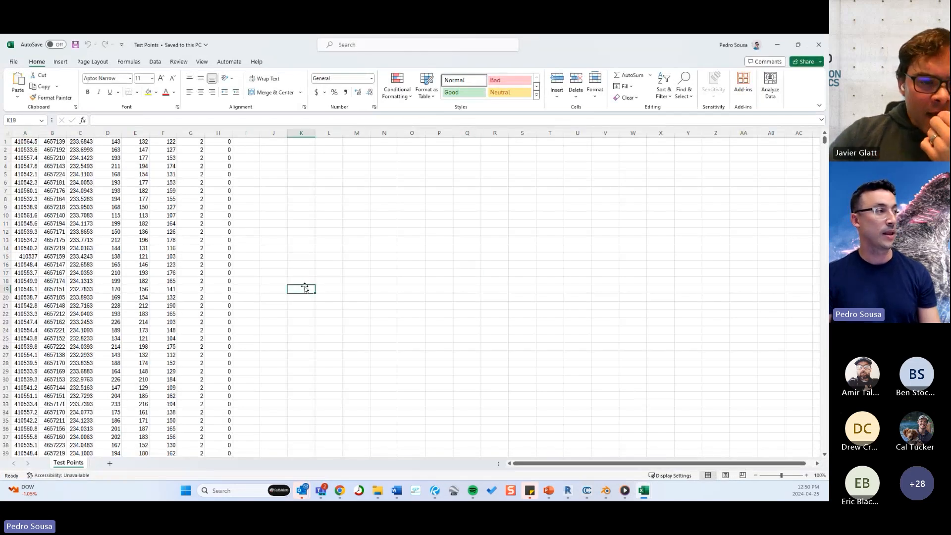
Step: Clear the data in columns D to H, keeping only the coordinates in columns A to C
left_click_drag(24, 133, 74, 133)
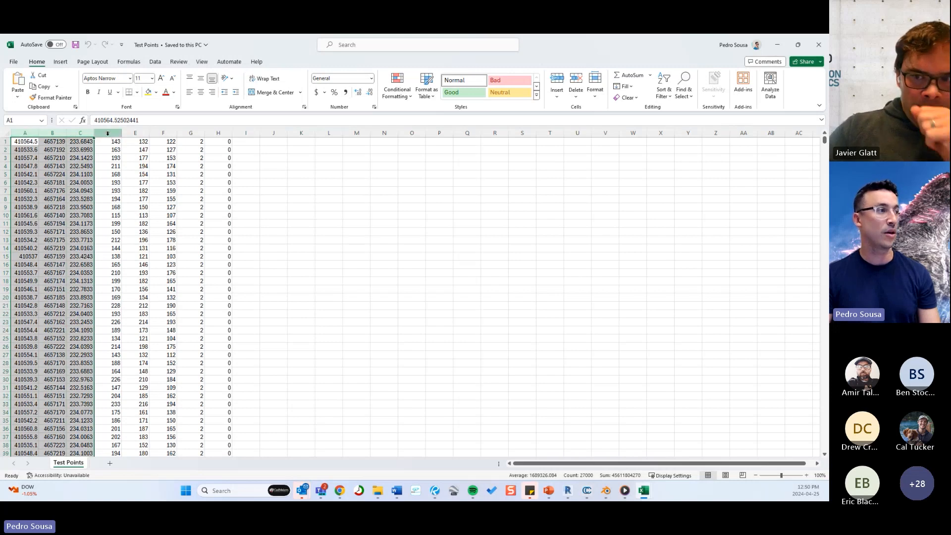
left_click_drag(108, 134, 220, 133)
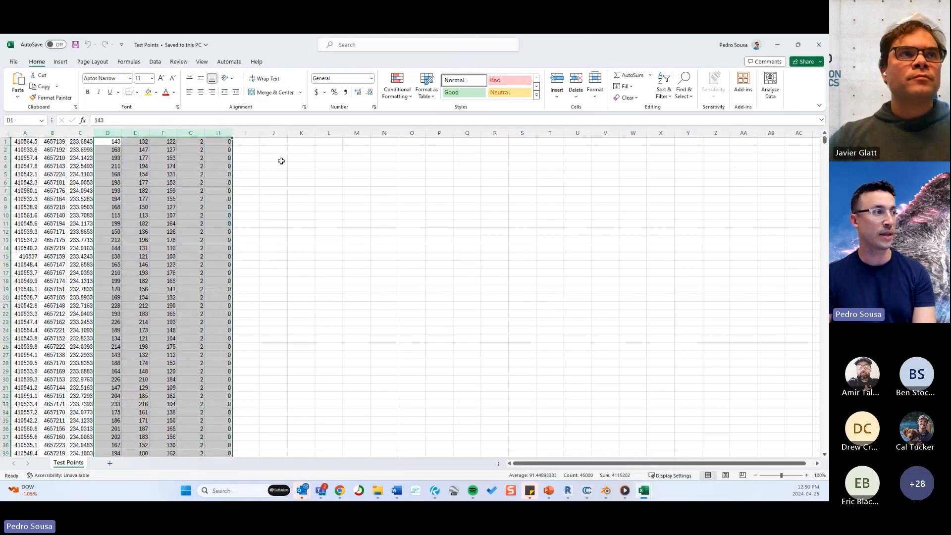
key("Delete")
left_click(273, 190)
Step: Insert an empty row above the first row of coordinates
left_click_drag(6, 143, 7, 143)
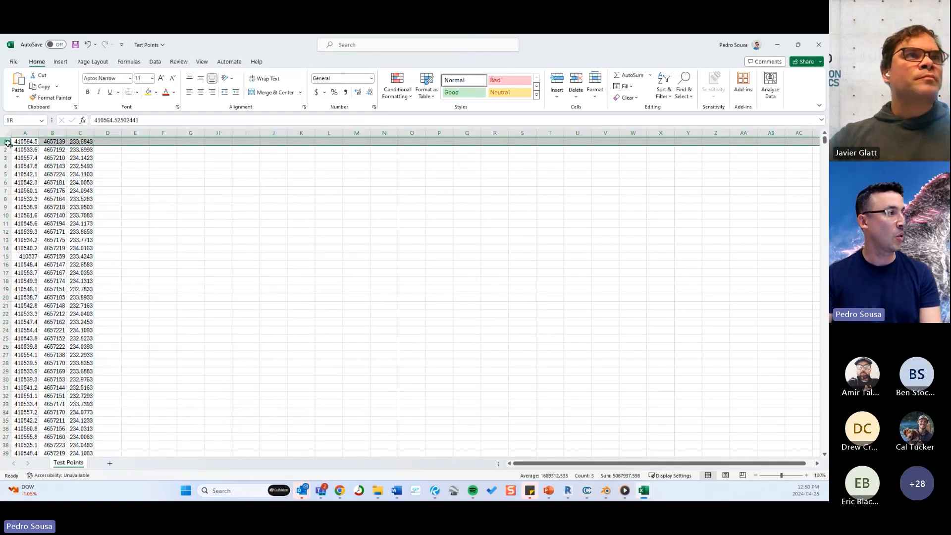
right_click(5, 142)
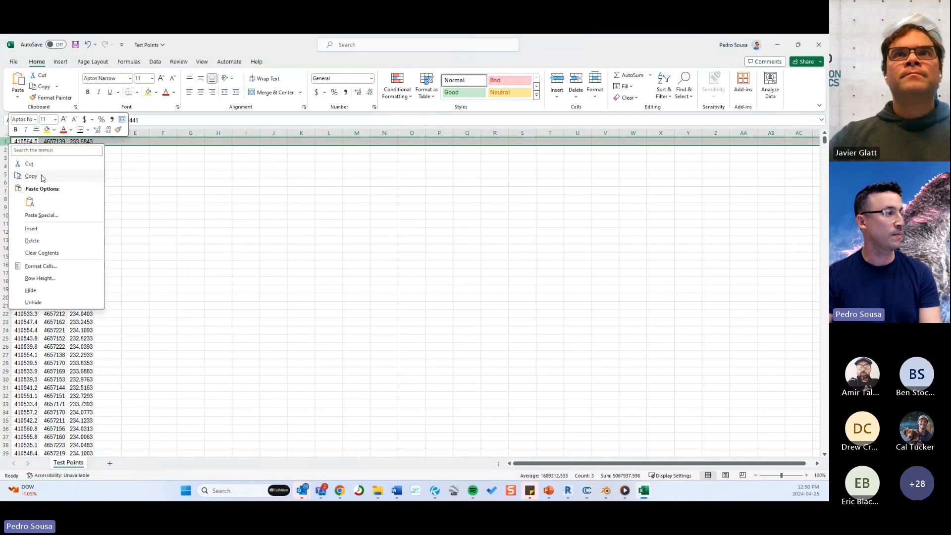
left_click(55, 230)
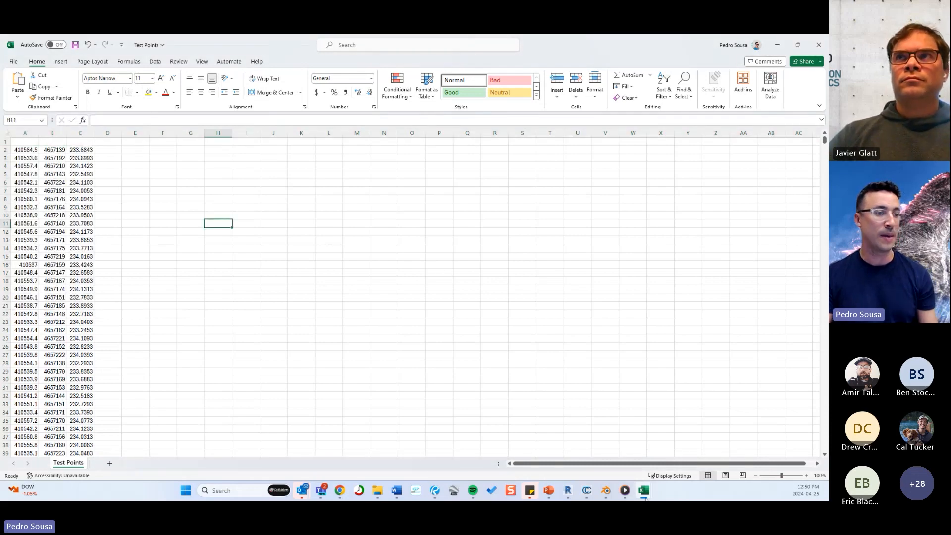
Step: Copy the headers x (m), y (m) and z (m) from the customTerrainTemplate (1) workbook into row 1 of Test Points
mouse_move(644, 492)
left_click(615, 441)
left_click_drag(20, 142, 81, 142)
key("ctrl+c")
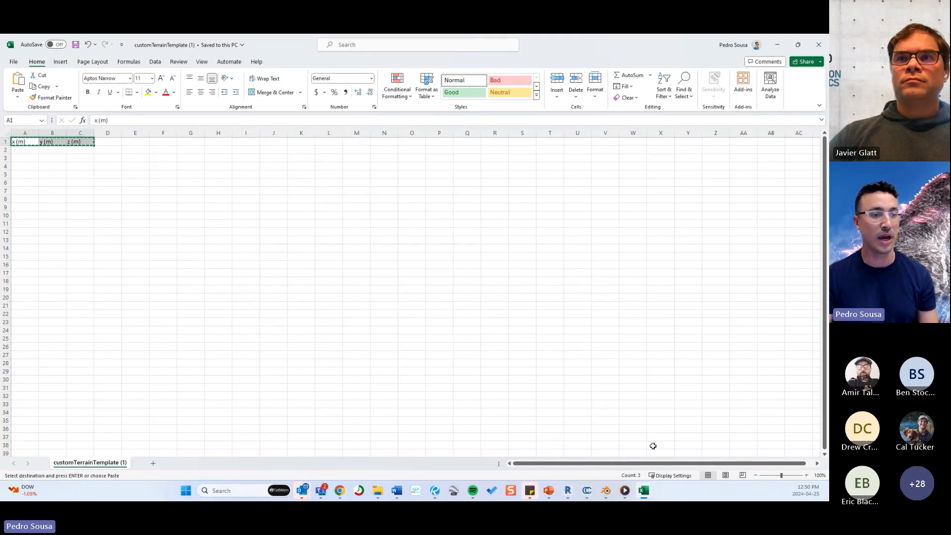
mouse_move(644, 490)
left_click(682, 430)
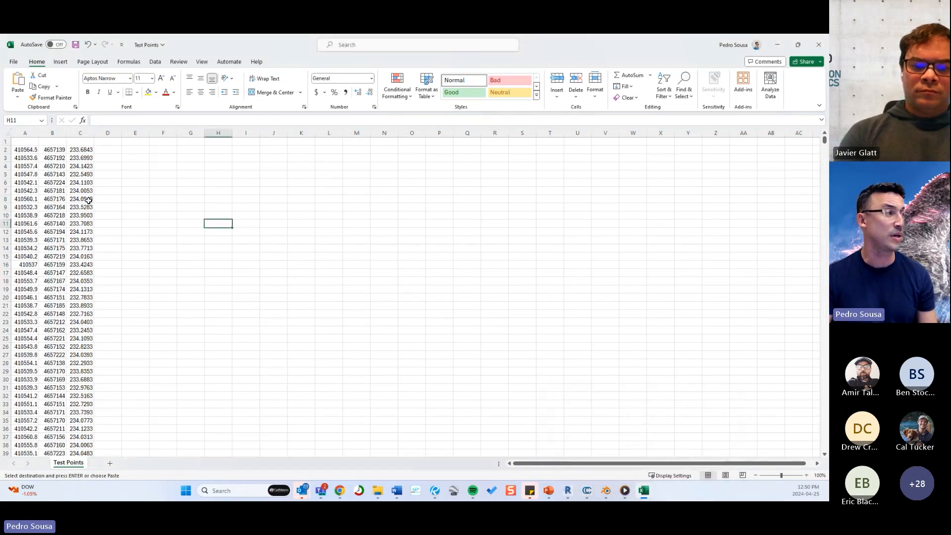
left_click(22, 142)
key("ctrl+v")
left_click(247, 248)
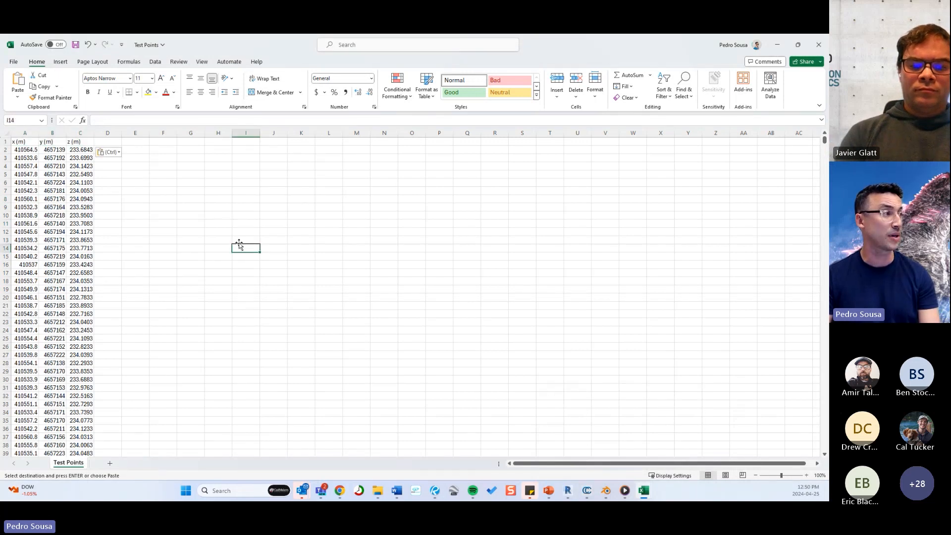
Step: Check the coordinates of a few sample points and close Test Points.csv with its changes saved
left_click(32, 152)
left_click(55, 149)
left_click(25, 151)
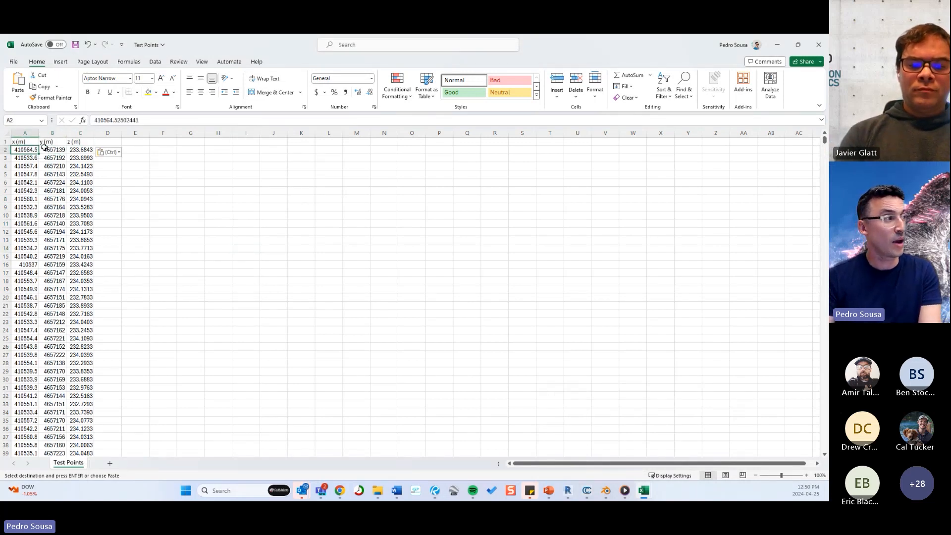
left_click(45, 149)
left_click(28, 149)
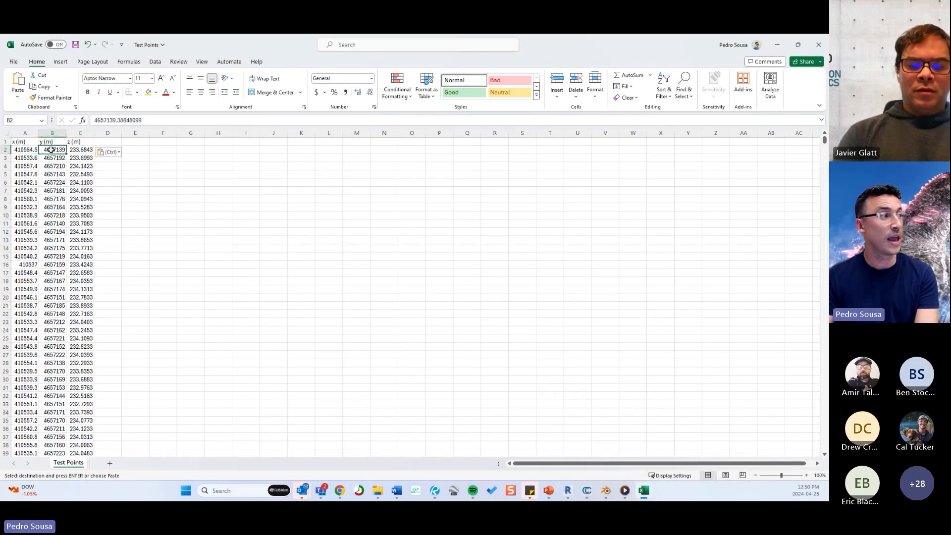
left_click(23, 230)
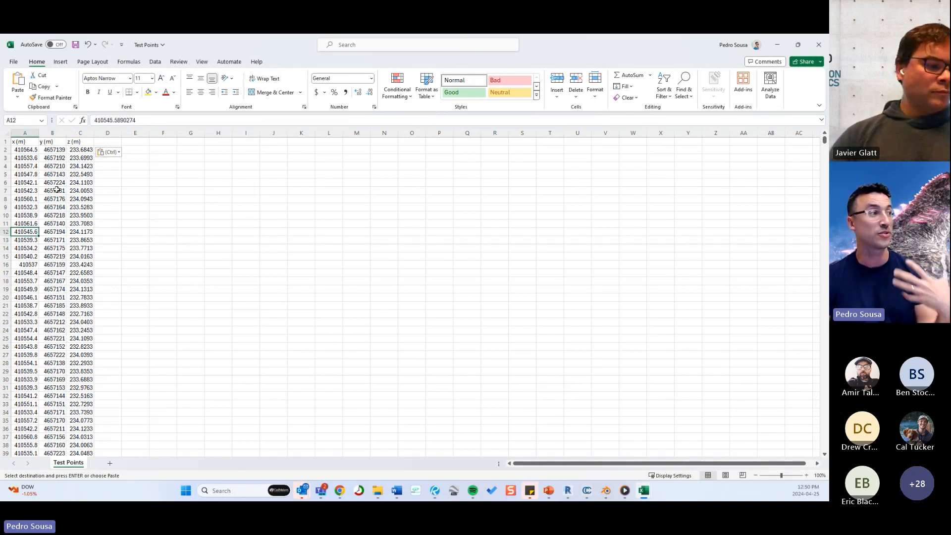
left_click(88, 230)
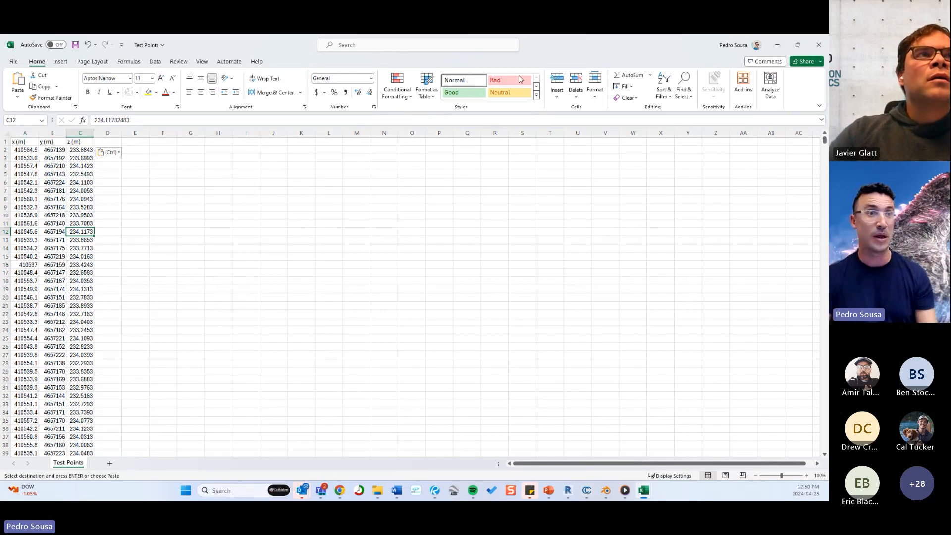
left_click(818, 49)
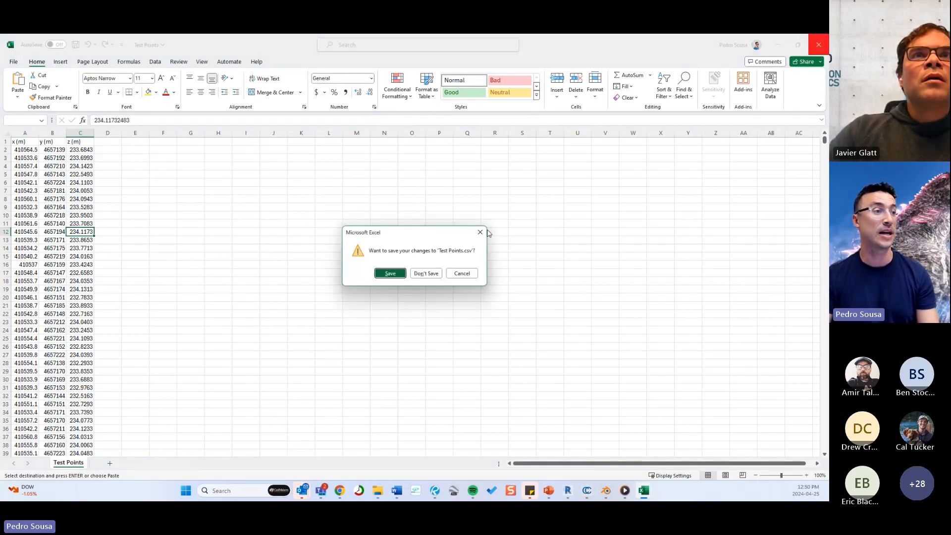
left_click(394, 275)
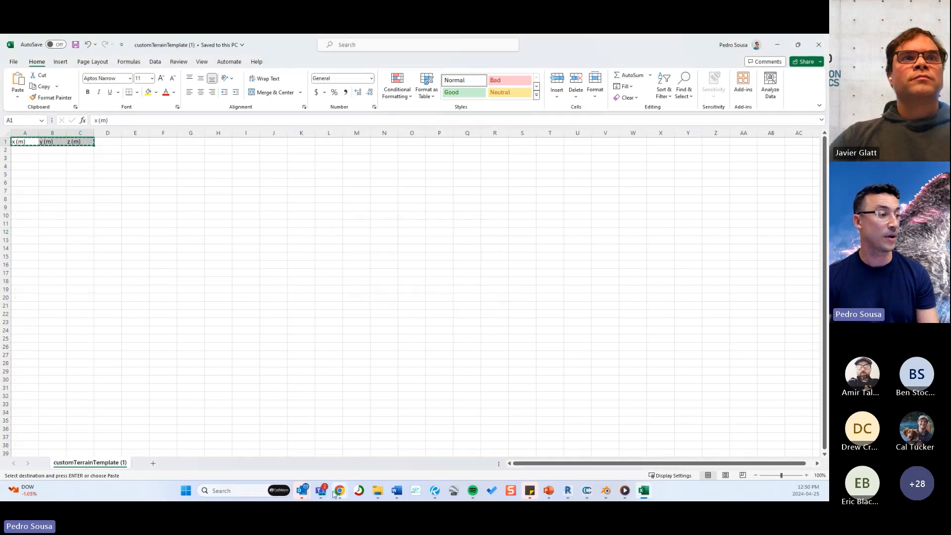
Step: Switch to the cmBuilder site plan in Chrome, cancel the open point terrain, and start a new custom terrain from points
mouse_move(342, 492)
left_click(327, 429)
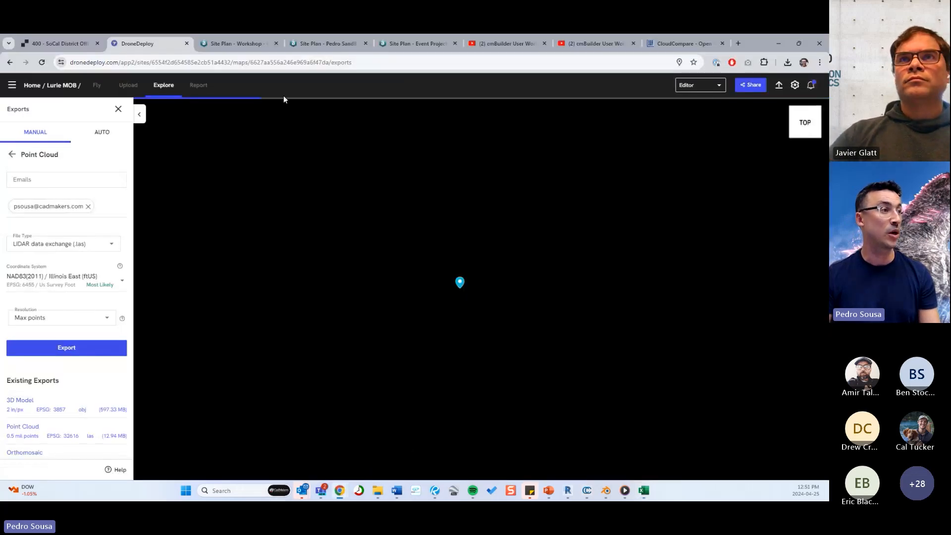
left_click(249, 48)
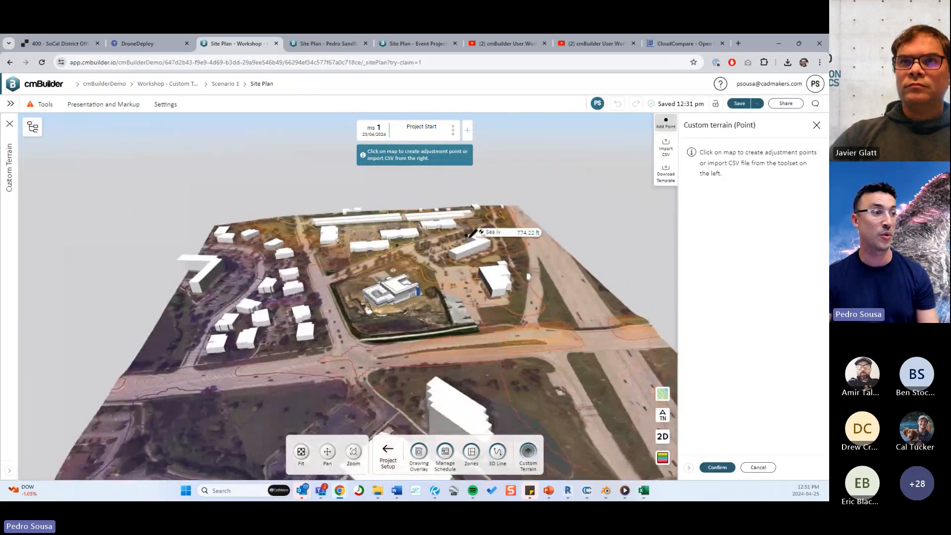
left_click(757, 467)
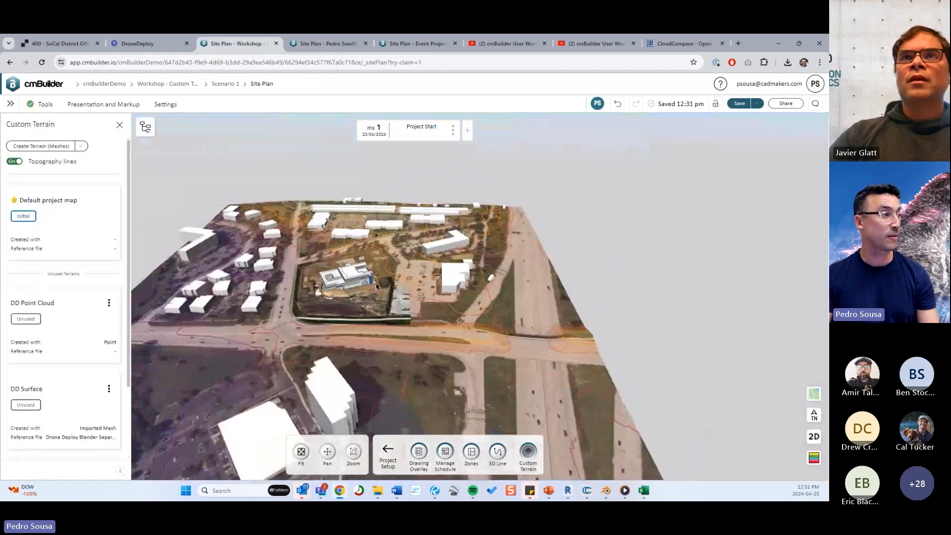
left_click(82, 147)
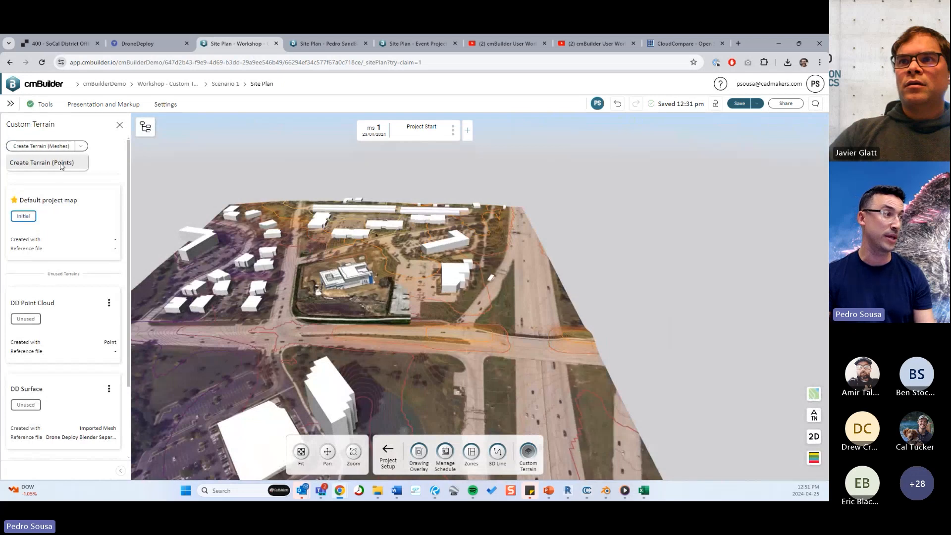
left_click(41, 163)
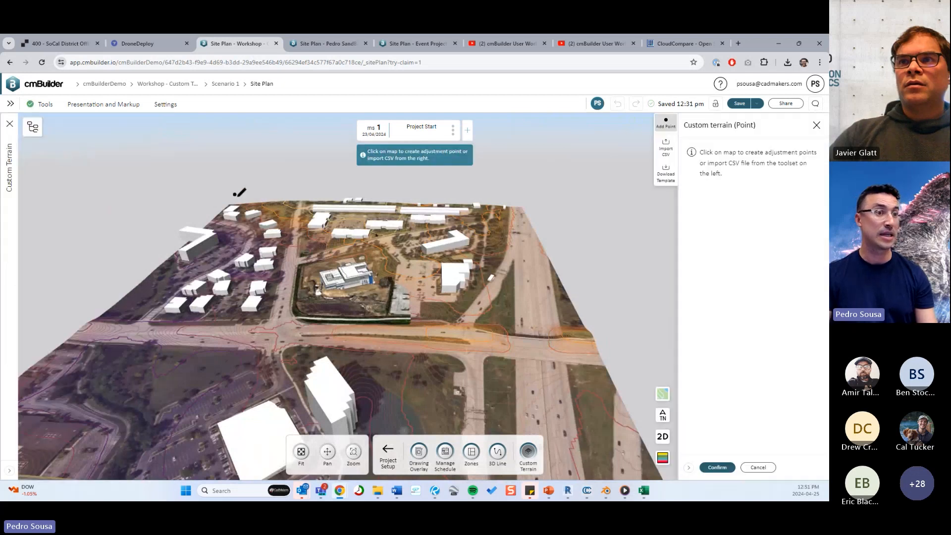
Step: Upload Test Points.csv from the DRONE DEPLOY folder as the CSV point data for the custom terrain
left_click(665, 148)
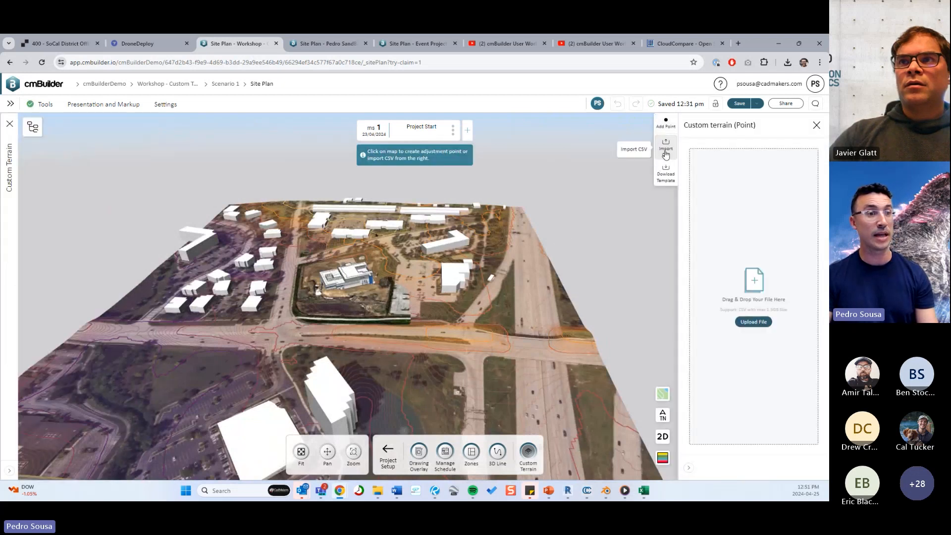
left_click(752, 321)
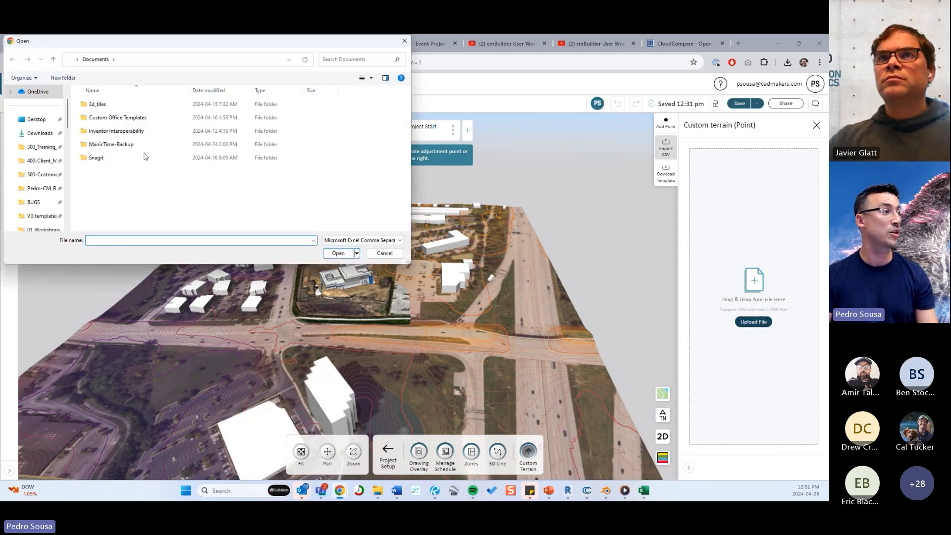
scroll(45, 208, "down", 2)
left_click(46, 189)
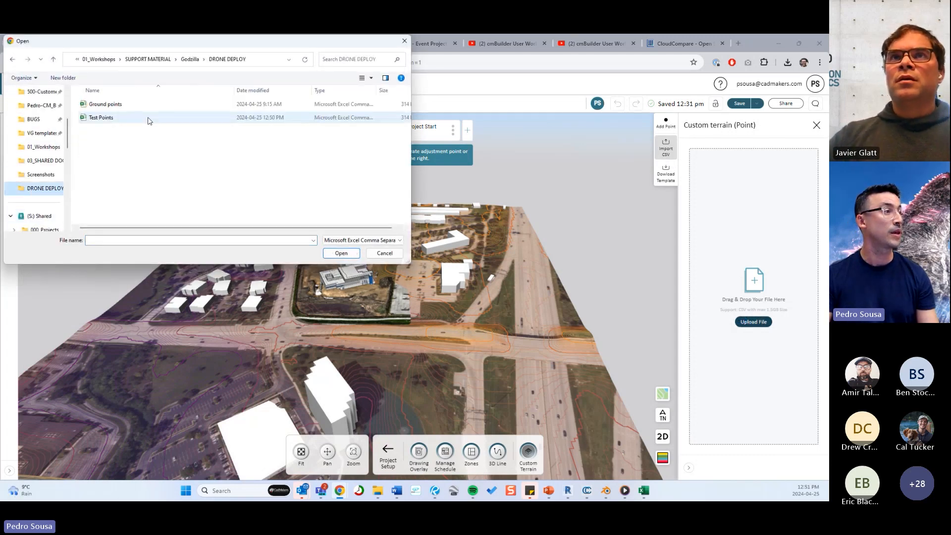
left_click(101, 118)
left_click(342, 254)
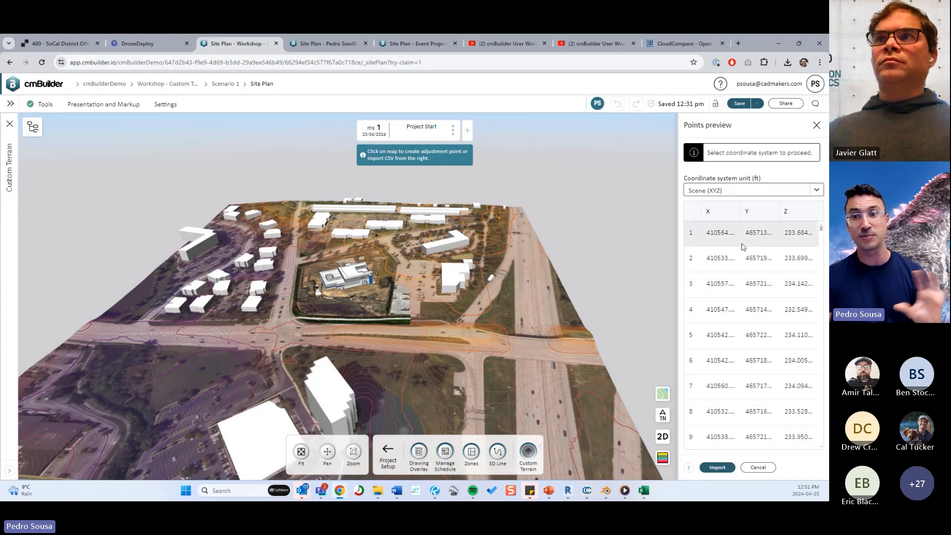
Step: Check which coordinate systems are offered for the uploaded points
left_click(730, 196)
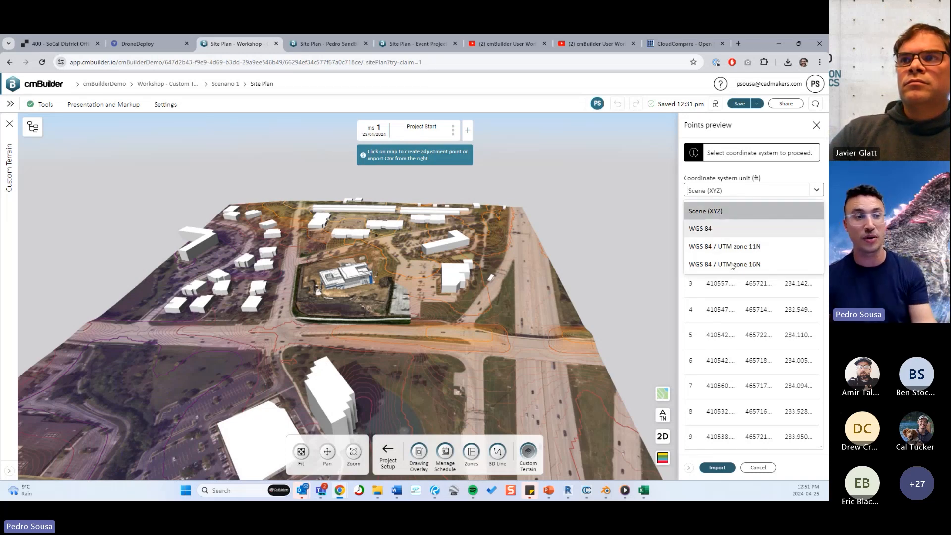
left_click(742, 186)
left_click(751, 191)
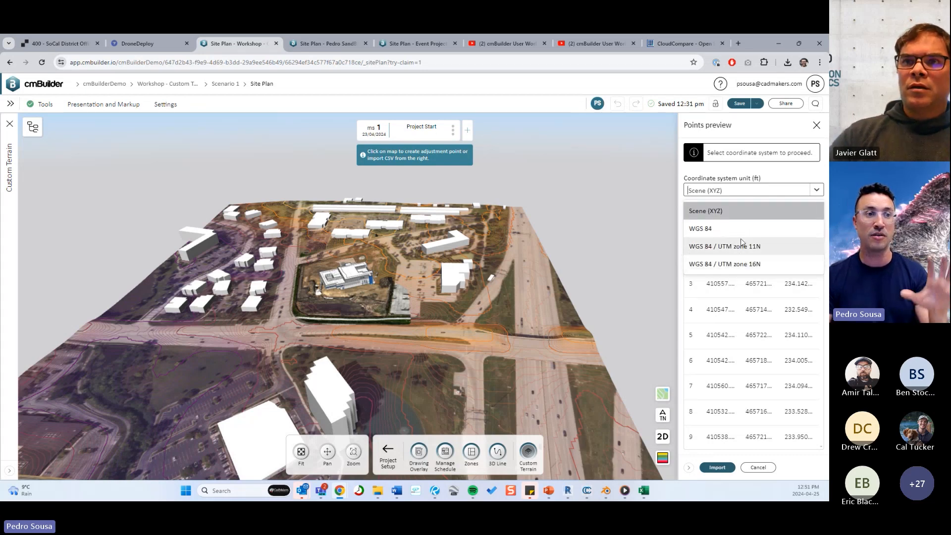
left_click(269, 162)
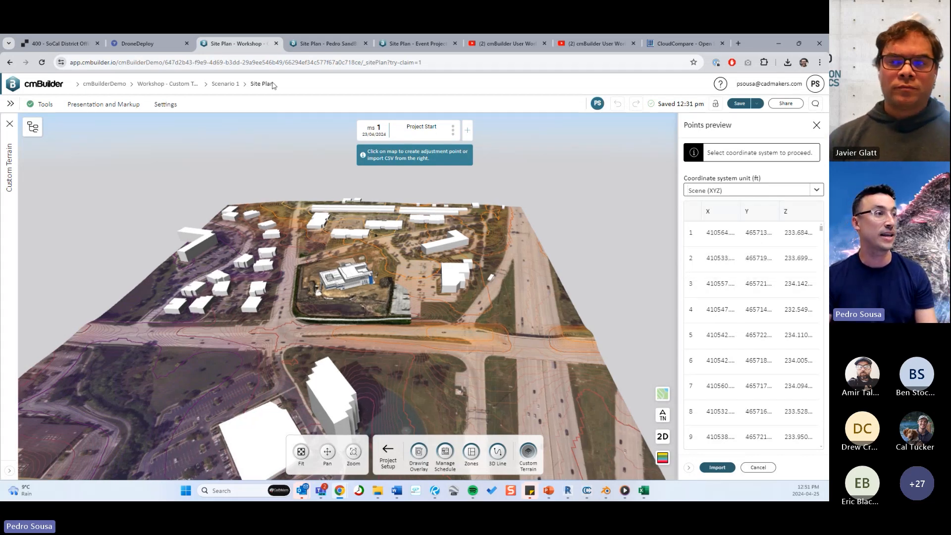
Step: Open the Workshop - Custom Terrain project in a separate browser tab and show its coordinate system settings
middle_click(104, 83)
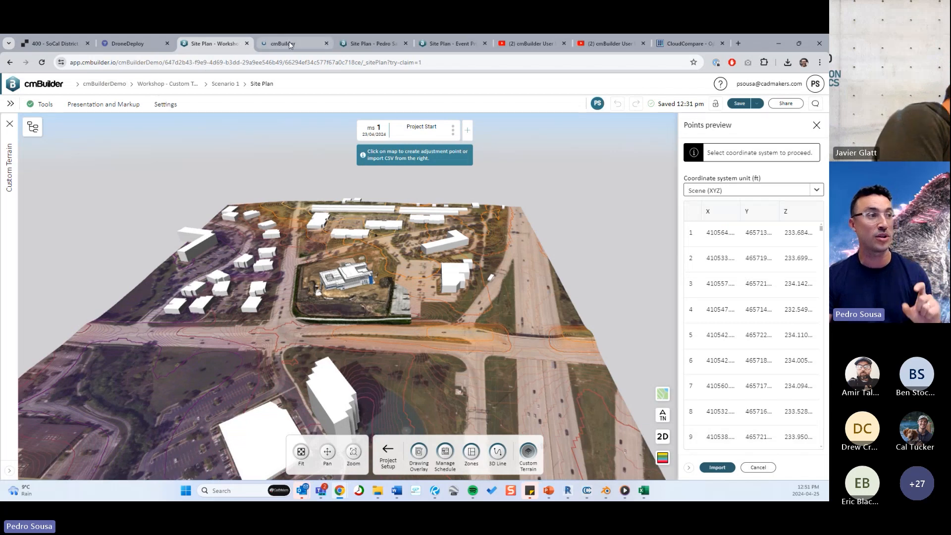
left_click(289, 42)
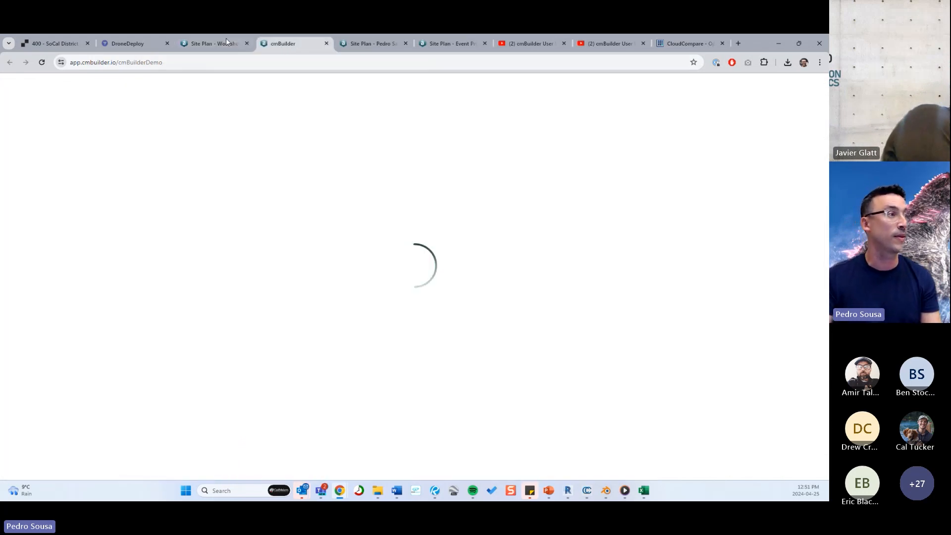
left_click(226, 39)
middle_click(171, 87)
left_click(294, 45)
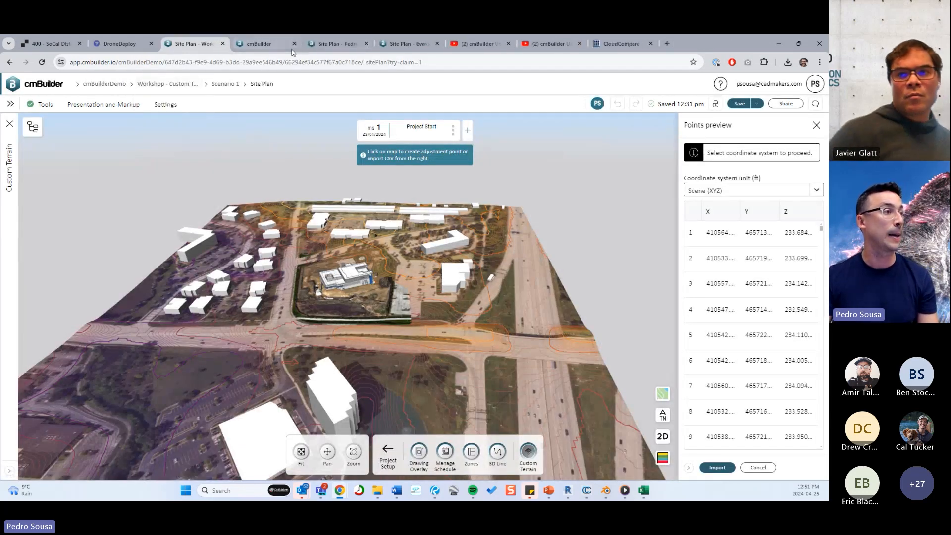
left_click(265, 43)
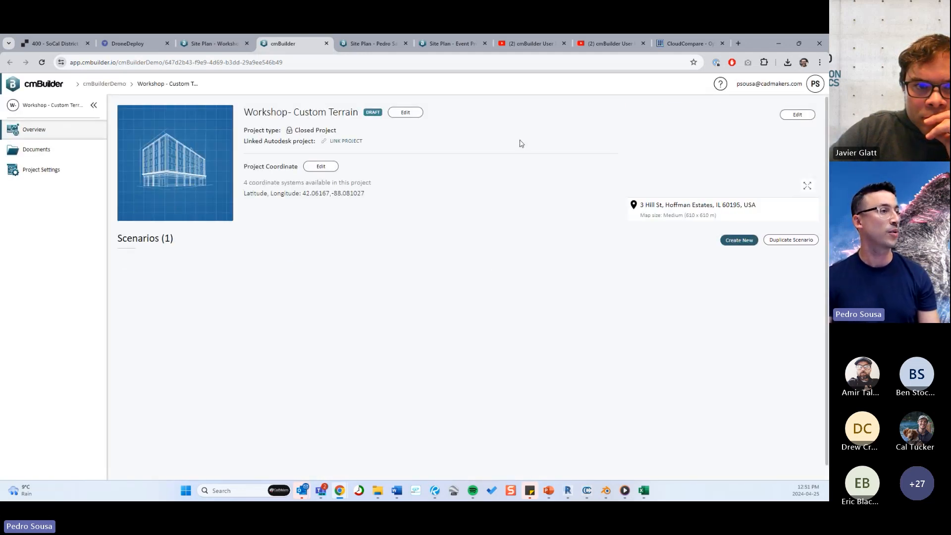
left_click(51, 175)
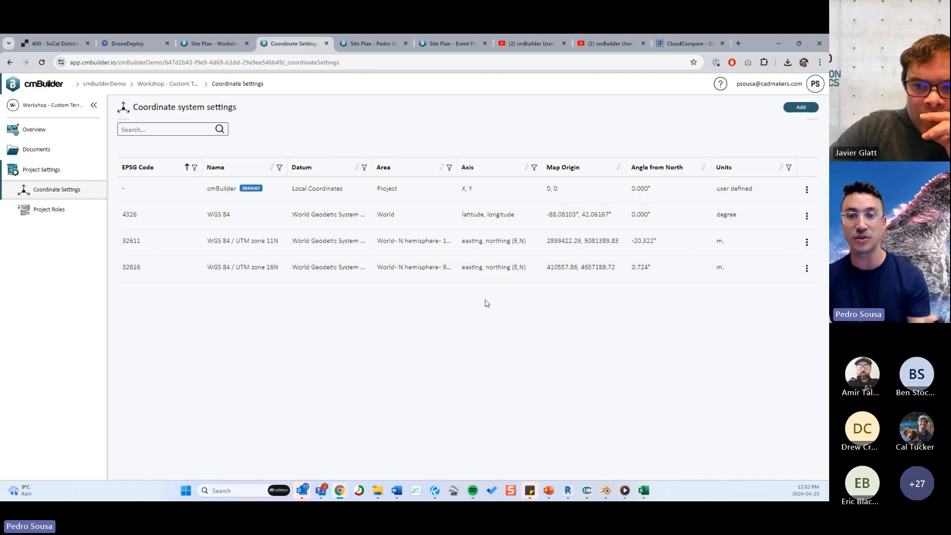
Step: Look up the point cloud export's EPSG code in DroneDeploy, search for 32616 as a new coordinate system in cmBuilder, and cancel adding it
left_click(807, 108)
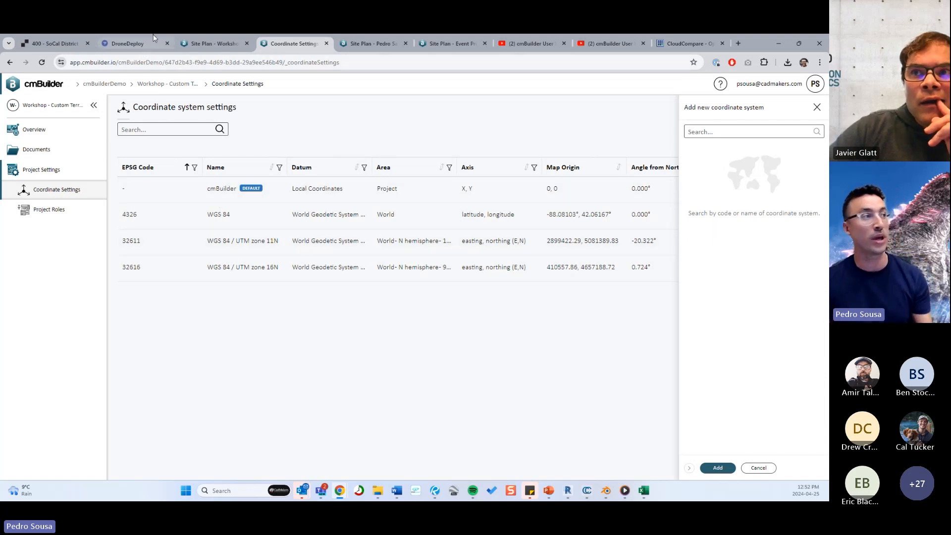
left_click(129, 44)
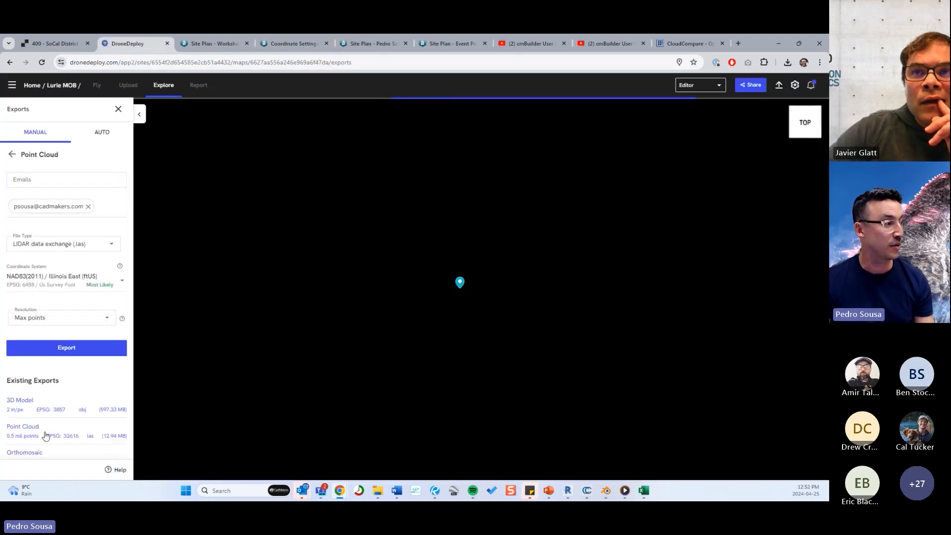
scroll(45, 436, "down", 1)
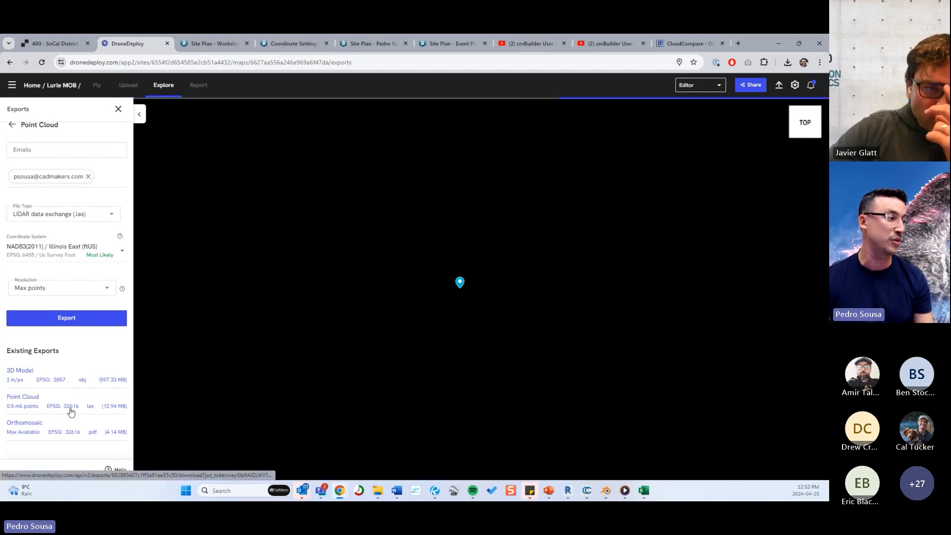
left_click(293, 45)
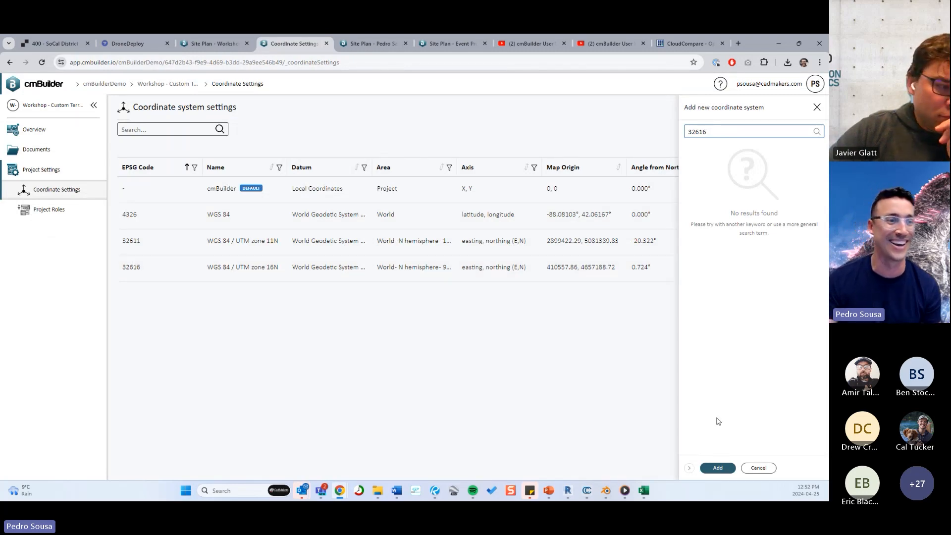
left_click(758, 467)
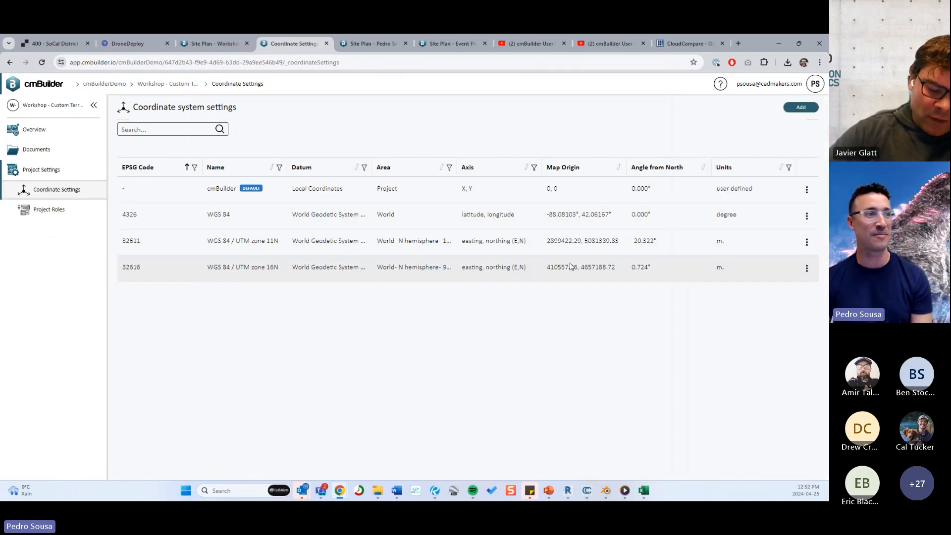
Step: Return to the site plan and import the uploaded points using the WGS 84 / UTM zone 16N coordinate system
left_click(213, 44)
left_click(761, 193)
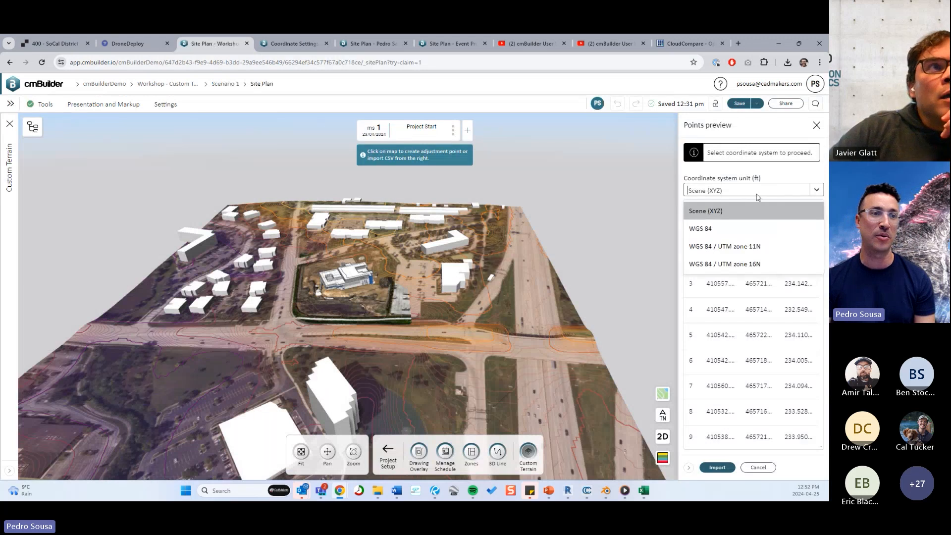
left_click(757, 265)
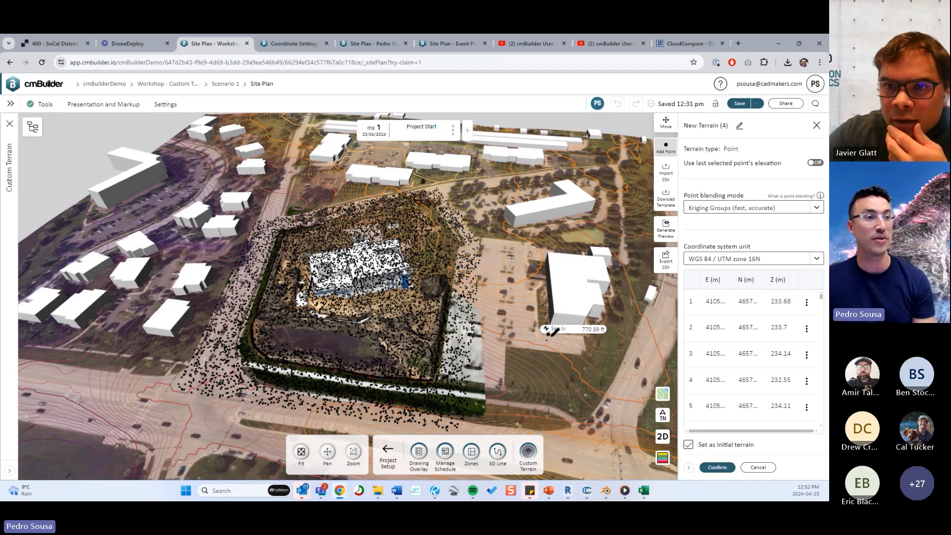
Step: Turn off setting the new terrain as initial terrain and discard the new terrain
middle_click_drag(548, 334, 622, 334)
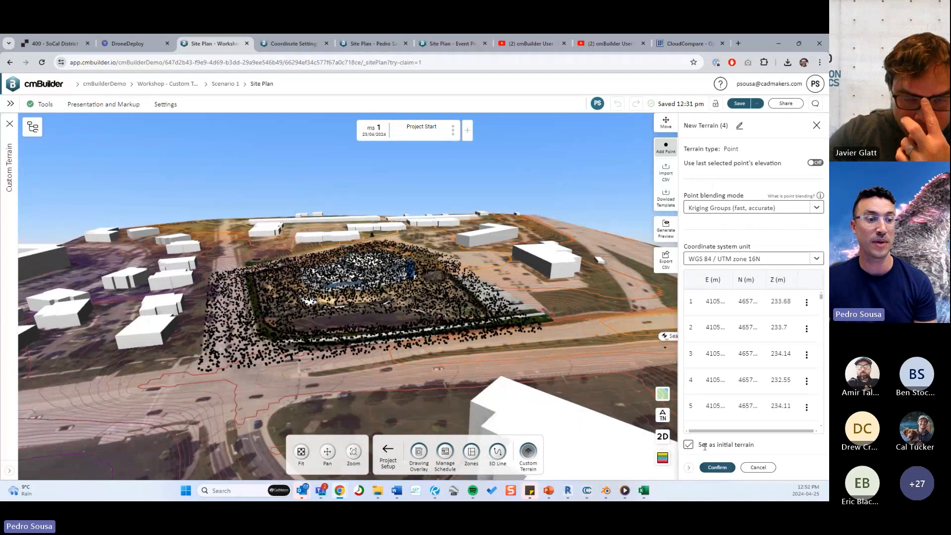
left_click(689, 444)
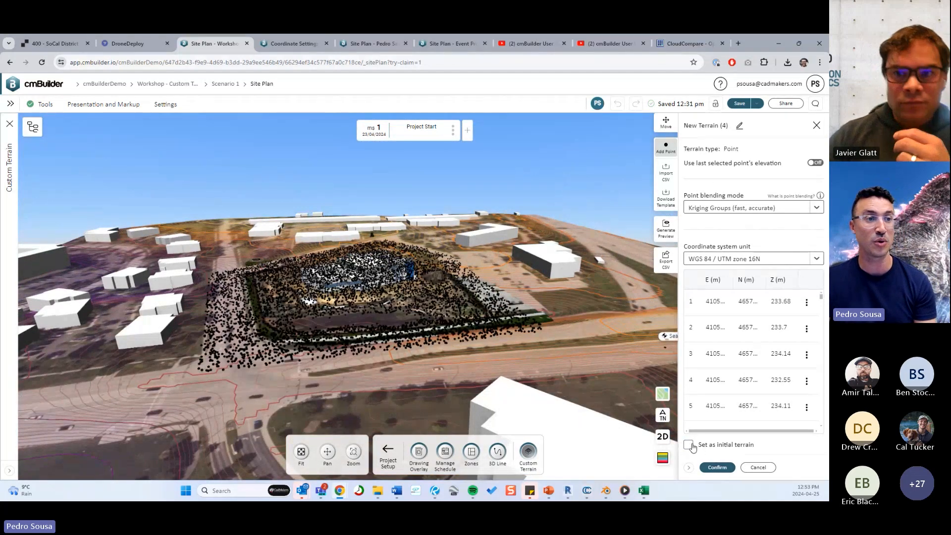
left_click(758, 467)
left_click(388, 307)
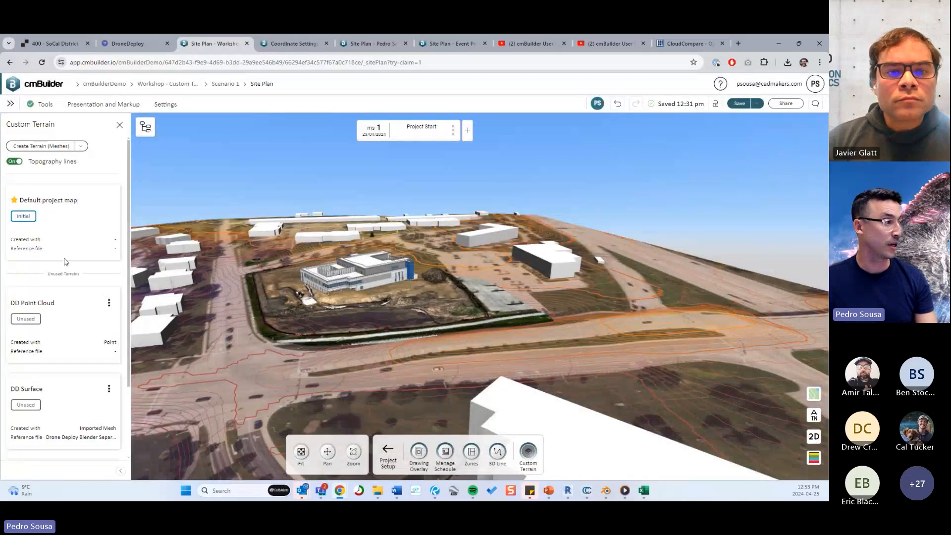
Step: Open the existing DD Point Cloud terrain for editing
scroll(64, 262, "down", 3)
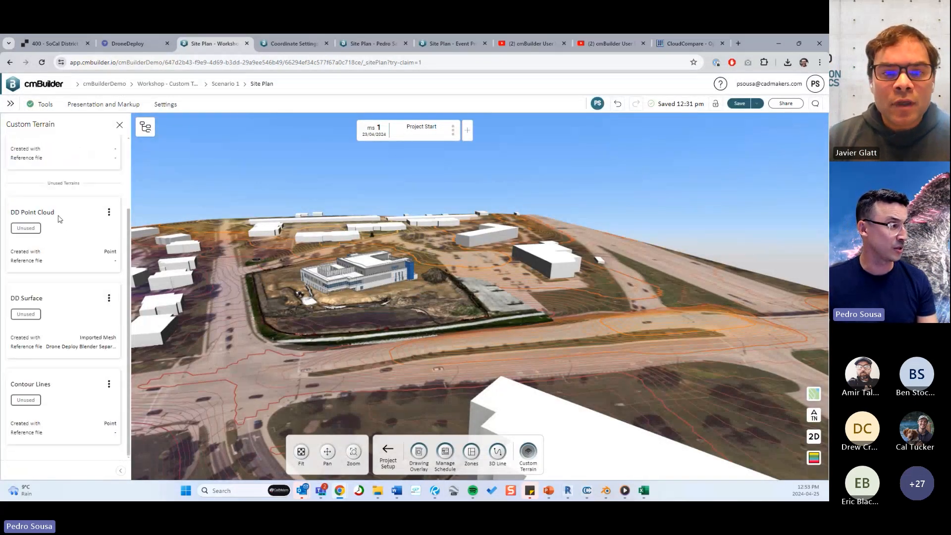
left_click_drag(41, 214, 55, 213)
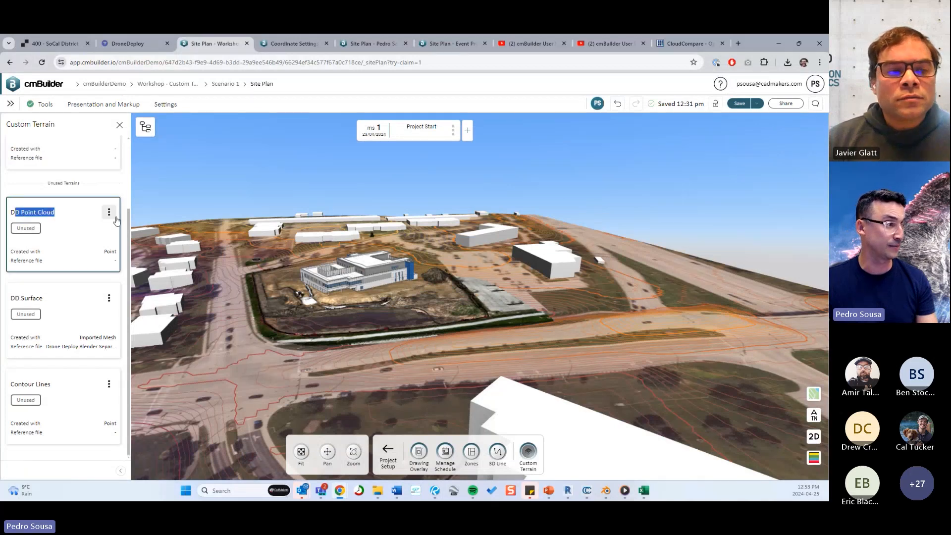
left_click(109, 303)
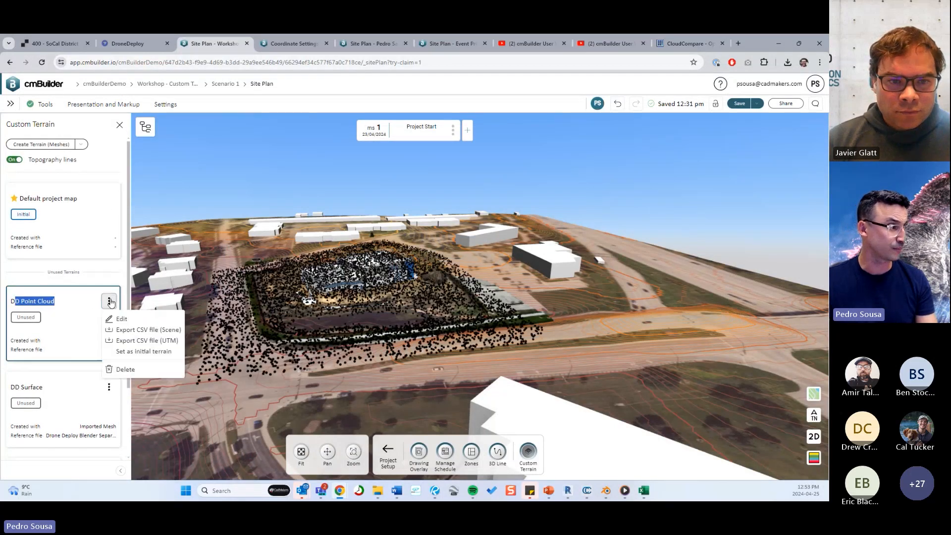
left_click(124, 321)
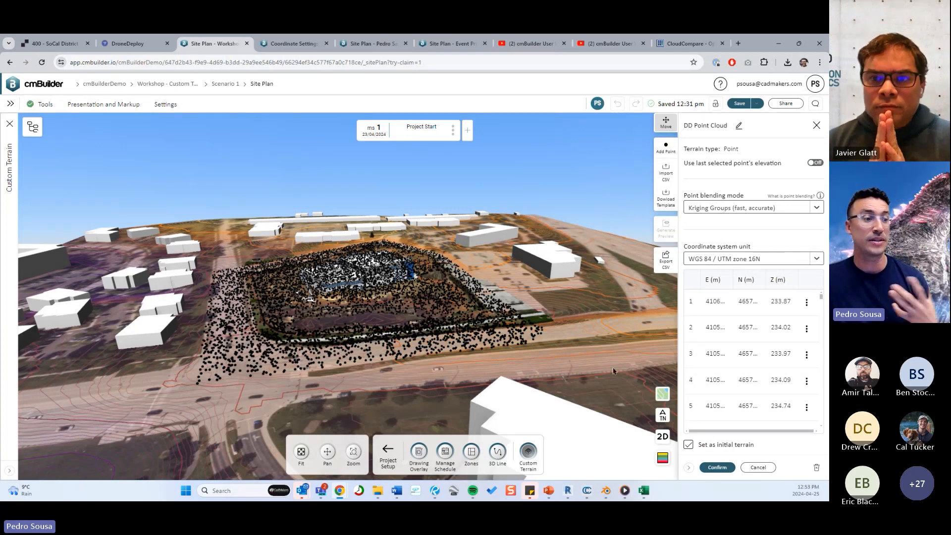
Step: Switch to the PowerPoint presentation and review the Point (Import) - cmBuilder Process slide
left_click(569, 446)
scroll(51, 416, "down", 1)
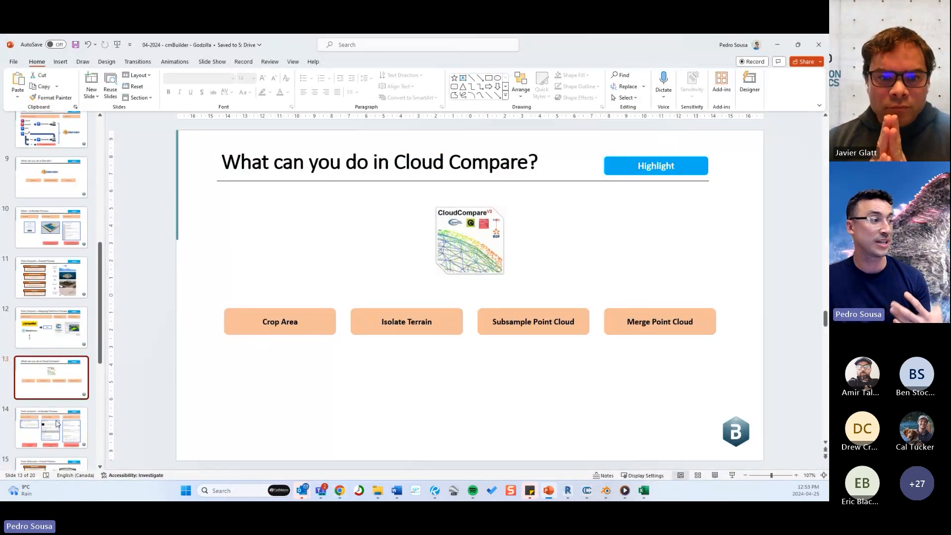
left_click(51, 416)
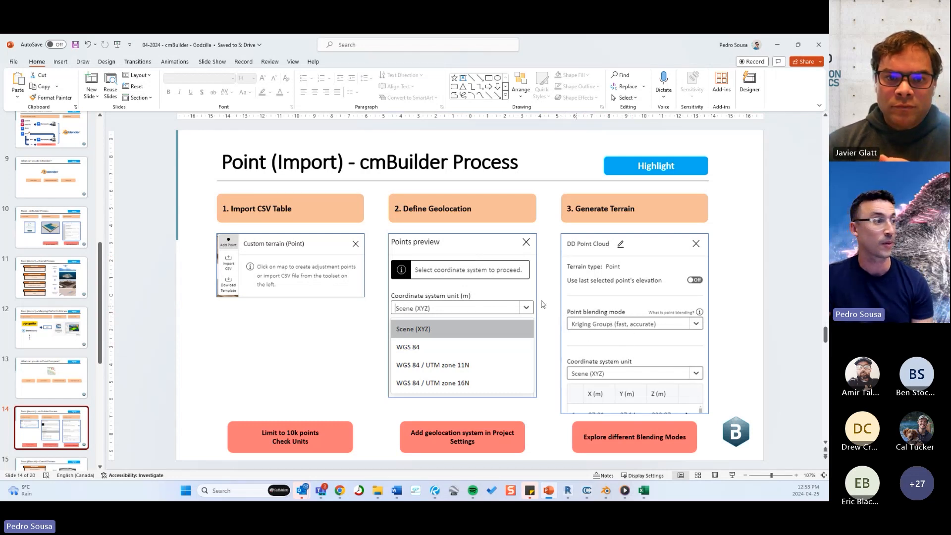
scroll(263, 346, "down", 2)
scroll(279, 334, "up", 2)
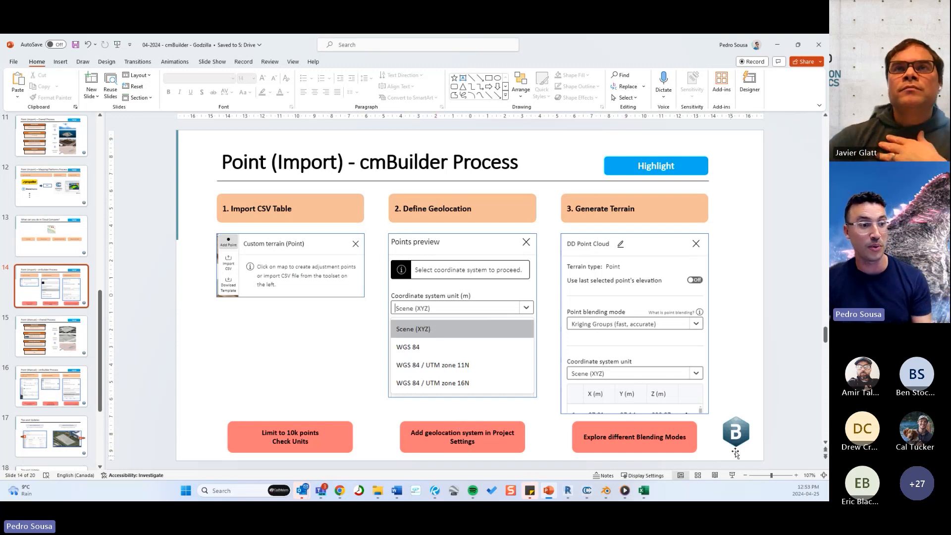
Step: Return to the site plan in Chrome, check the point blending mode, and apply DD Point Cloud as the initial terrain
mouse_move(339, 490)
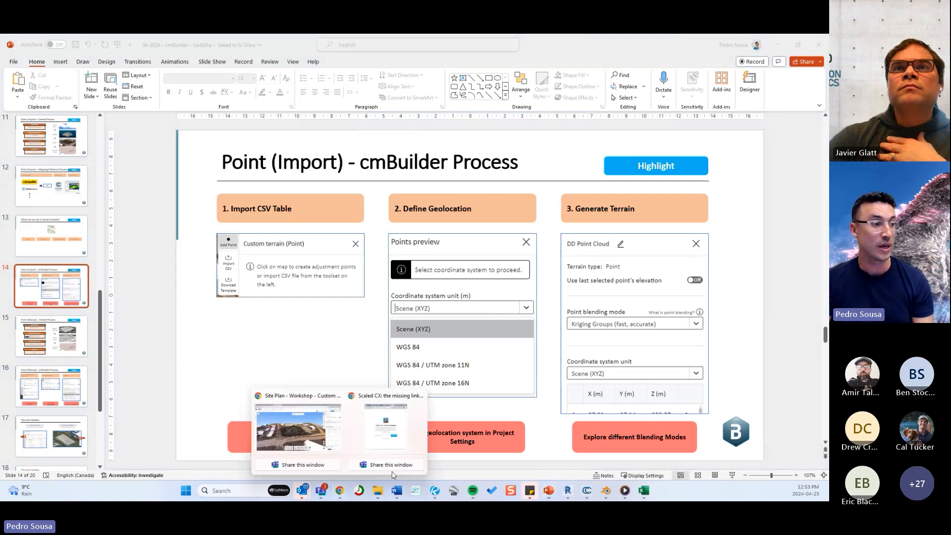
left_click(414, 426)
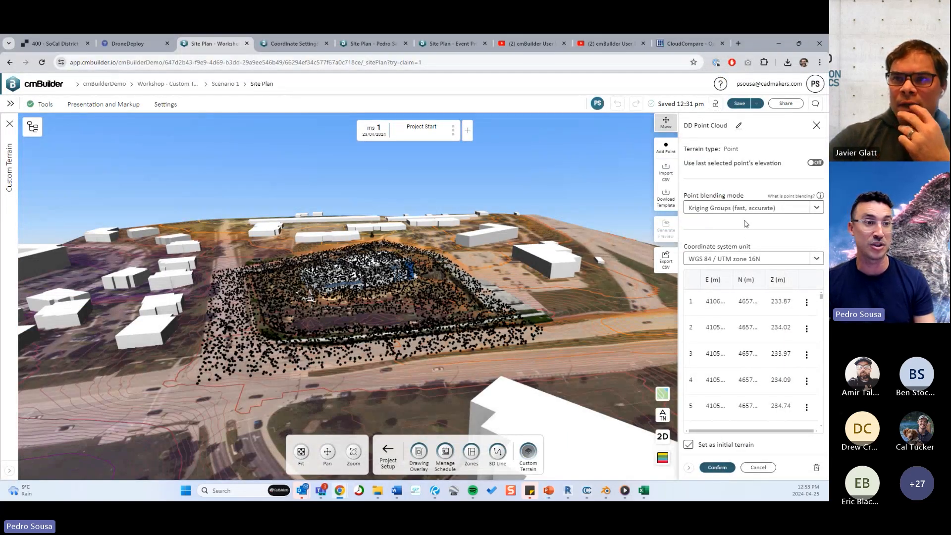
left_click(732, 204)
left_click(739, 181)
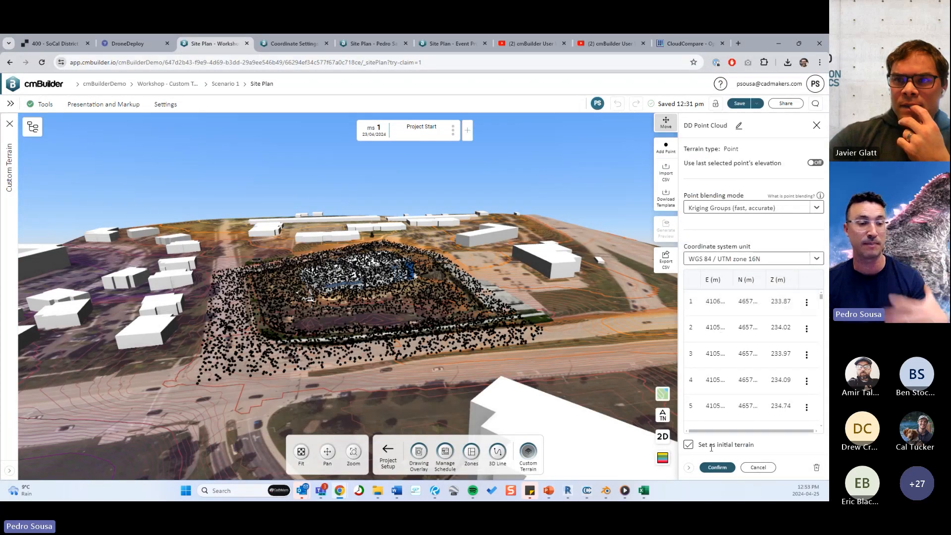
left_click(716, 467)
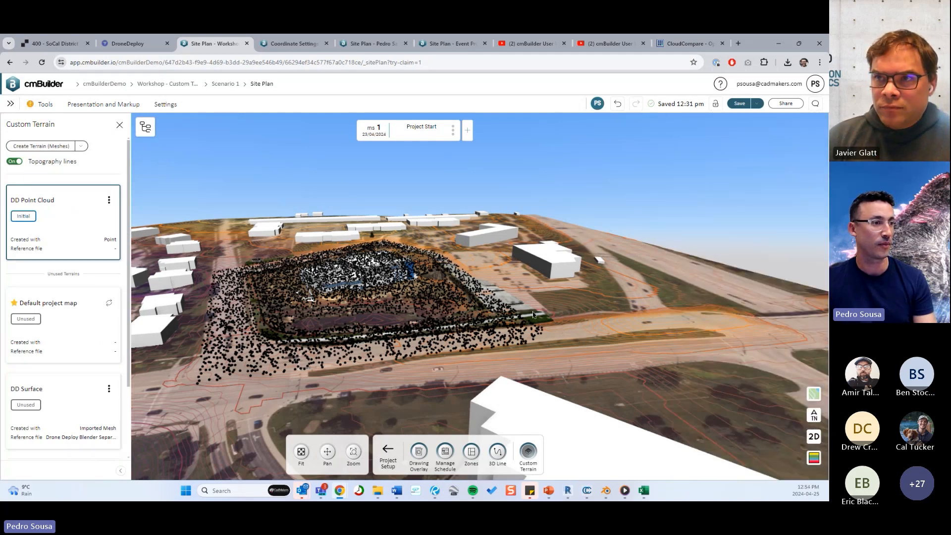
Step: Remove the Drone Deploy Blender Separated model overlaying the site from the scenario
scroll(430, 265, "up", 3)
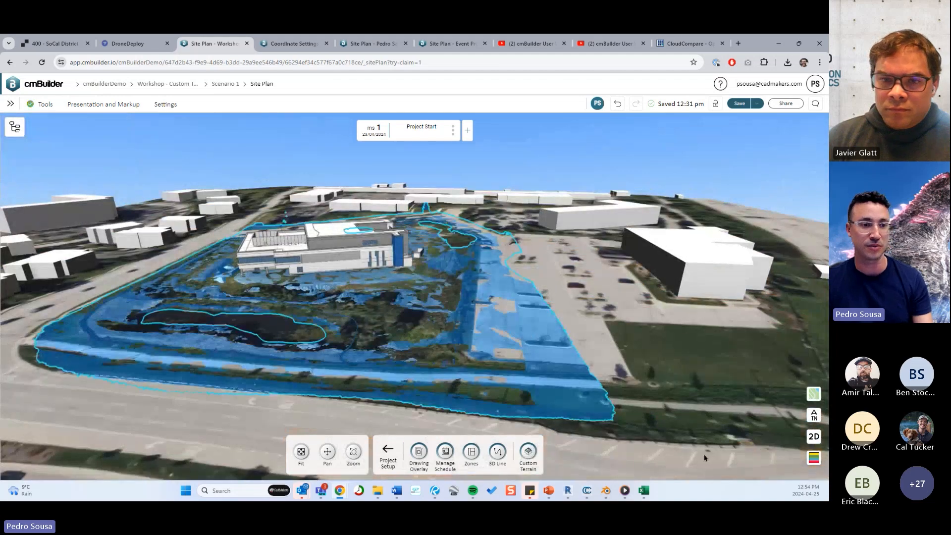
left_click(704, 457)
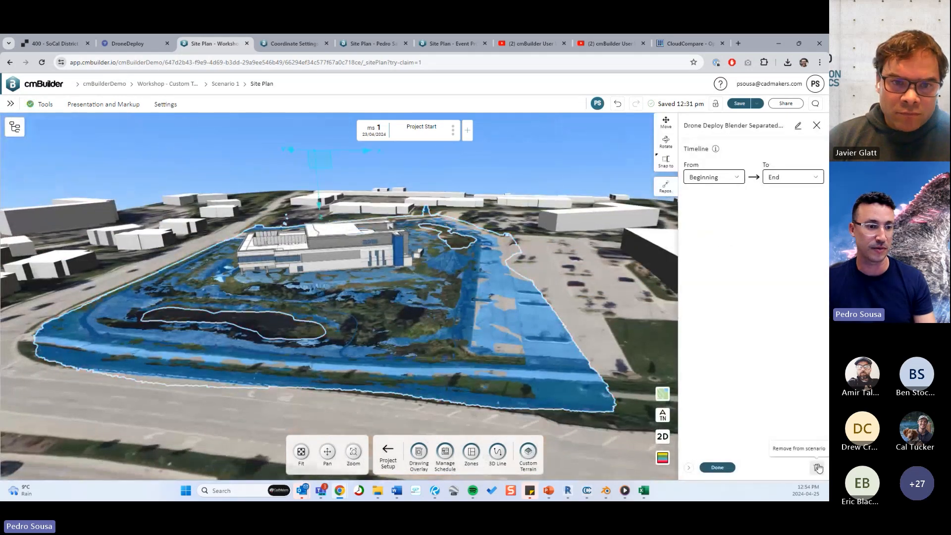
left_click(817, 467)
left_click(336, 304)
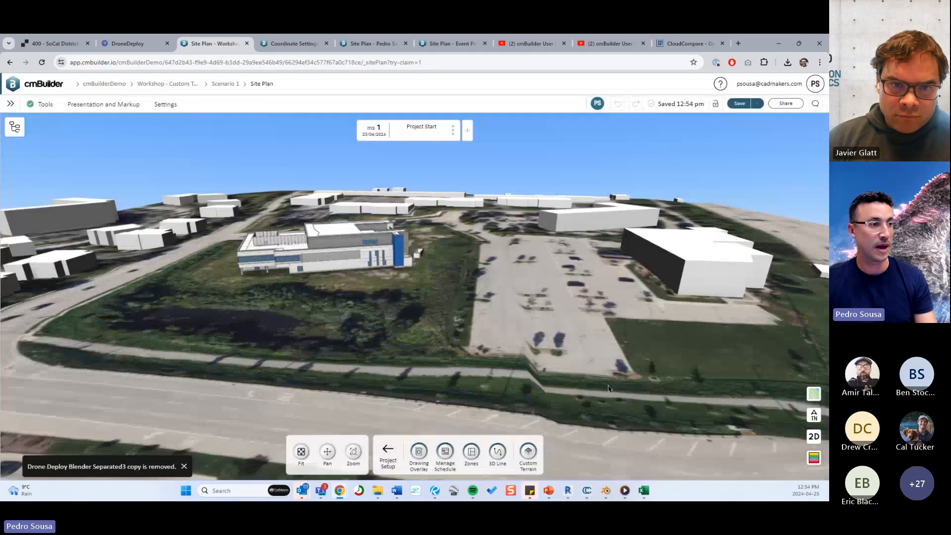
Step: Inspect the point cloud terrain around the building, parking lot and road edges from several angles
left_click_drag(530, 352, 458, 312)
left_click_drag(456, 349, 476, 289)
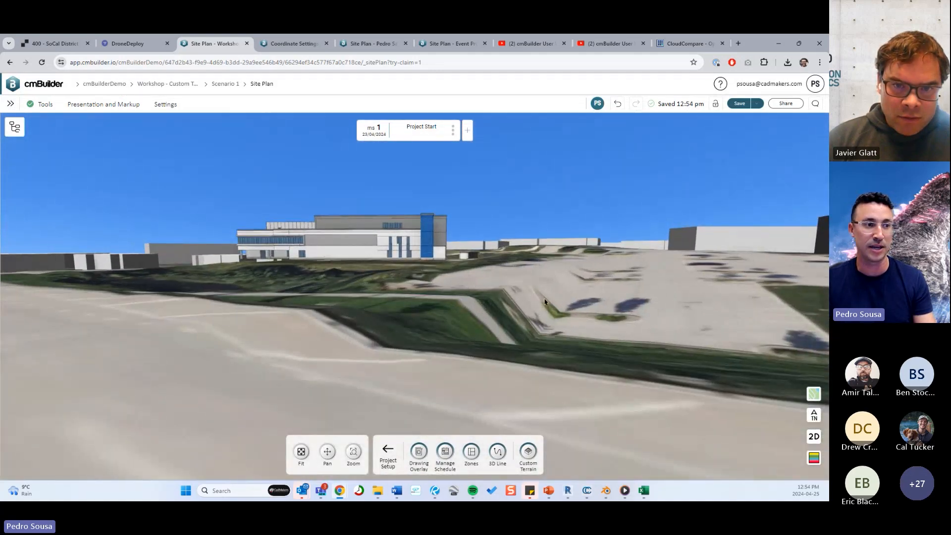
left_click_drag(583, 326, 470, 335)
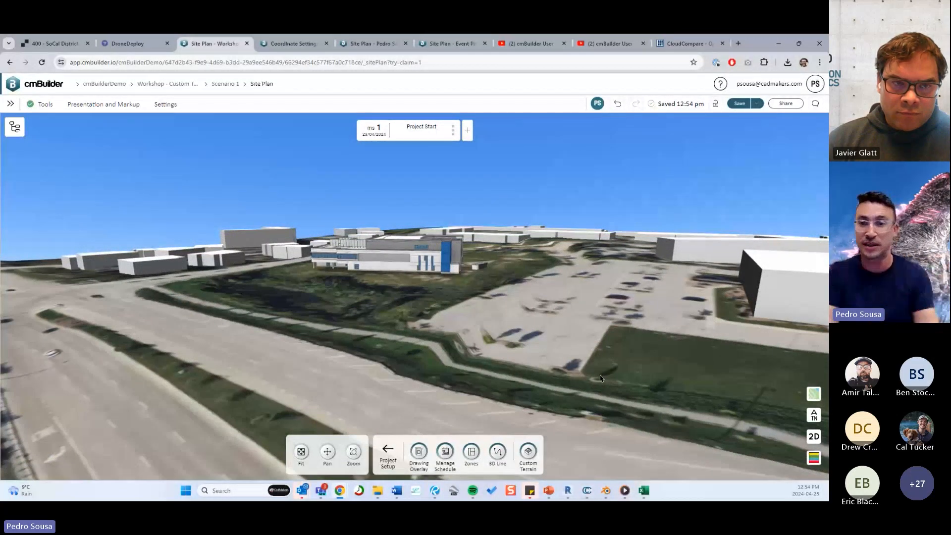
left_click_drag(504, 299, 775, 411)
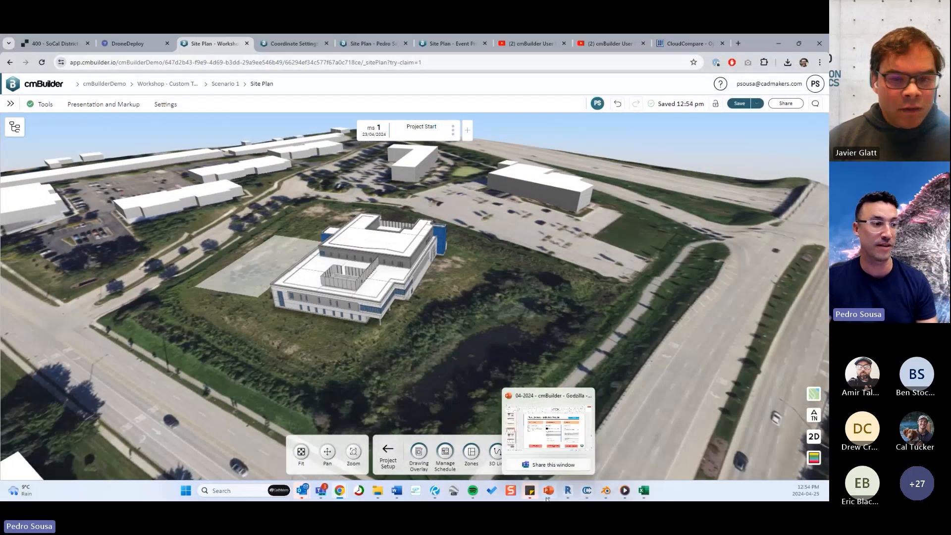
Step: Switch to the PowerPoint presentation and review the terrain import process slides
left_click(548, 491)
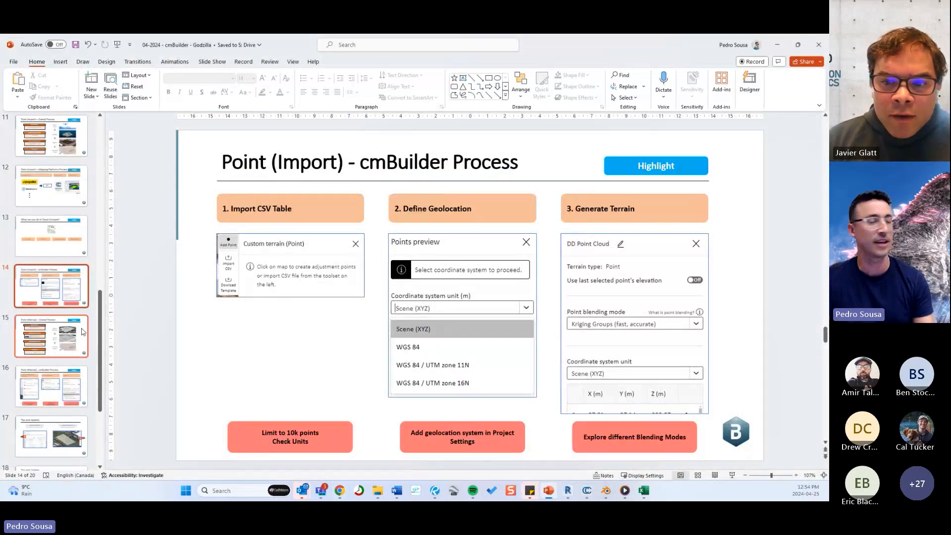
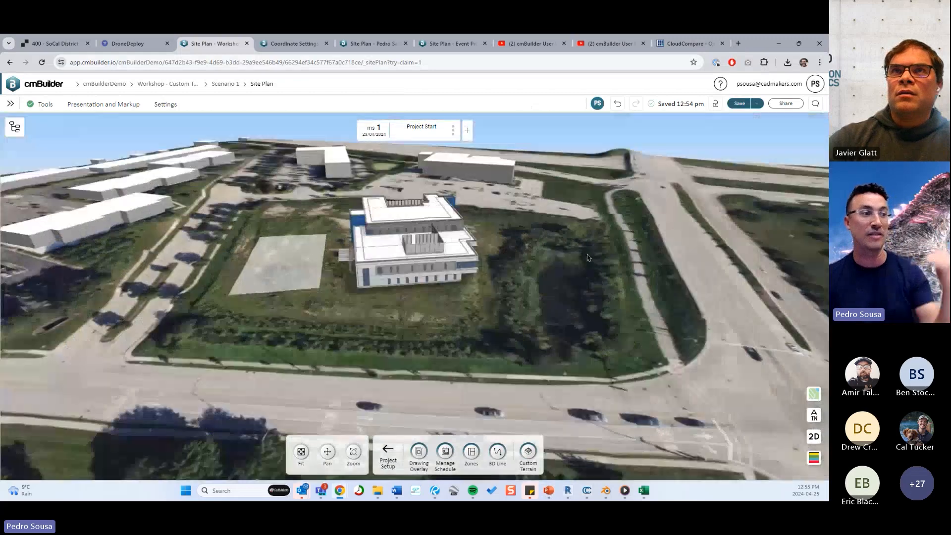
Step: Temporarily hide the Imported Models and Zone groups in the cmBuilder site plan
left_click(15, 127)
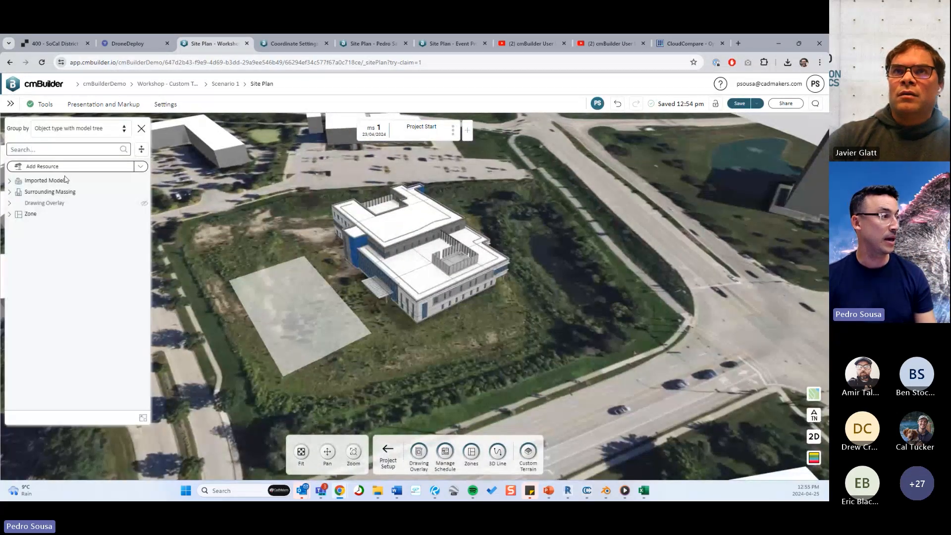
left_click(57, 183)
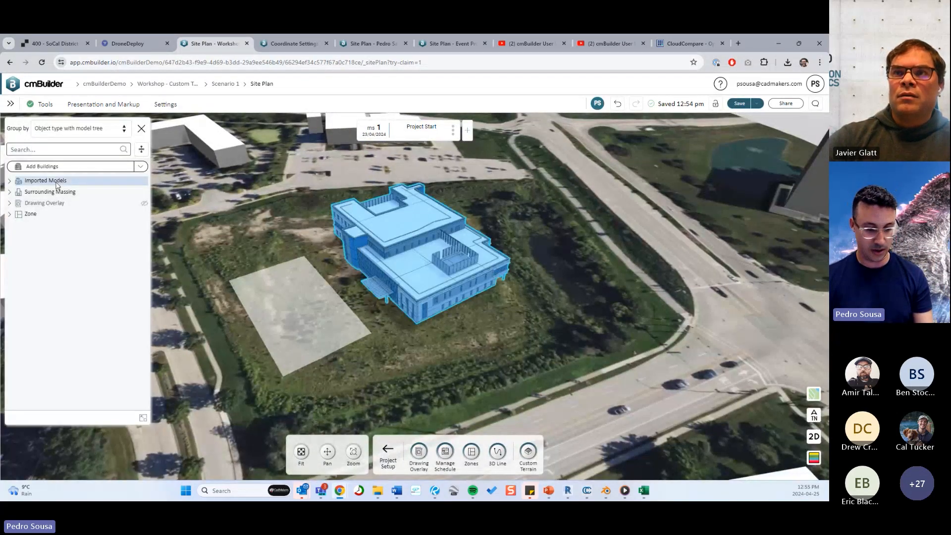
key("h")
left_click(45, 214)
left_click(418, 338)
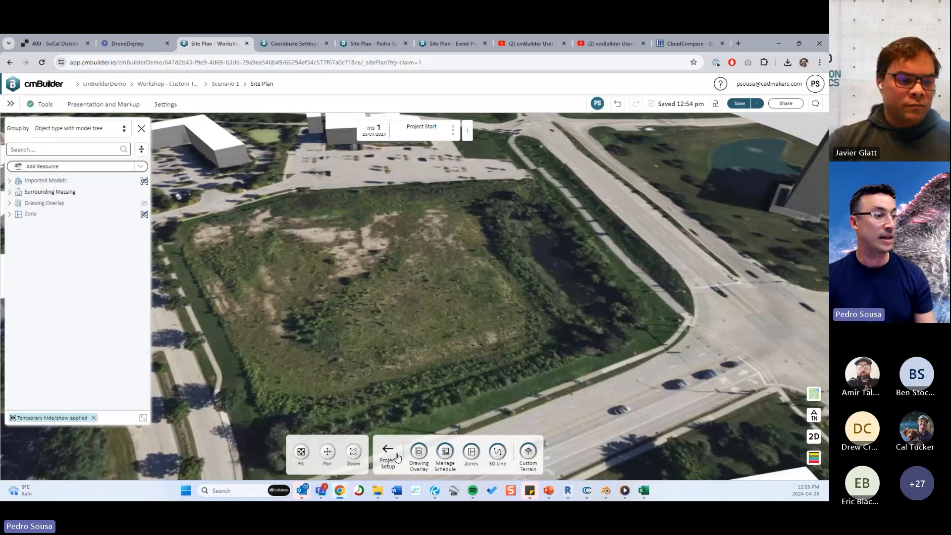
Step: Show the first C4.0_ GRADING PLAN Rev.3 markup.pdf drawing overlay on the terrain and close the model tree
left_click(419, 451)
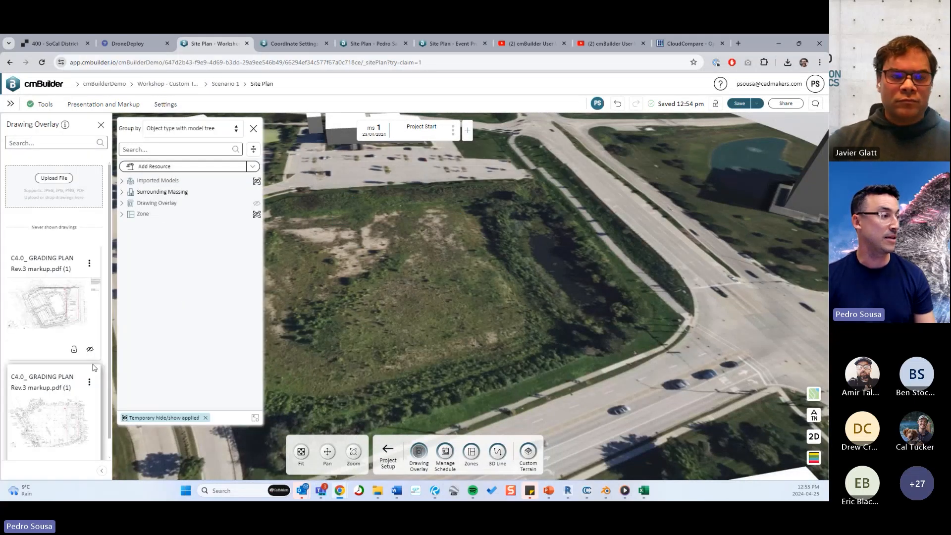
scroll(55, 297, "down", 1)
left_click(90, 330)
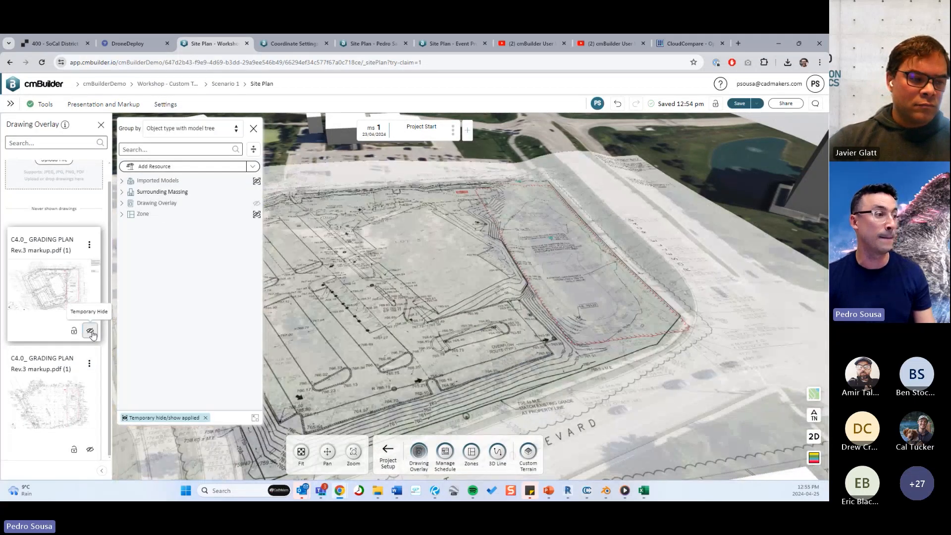
left_click(253, 128)
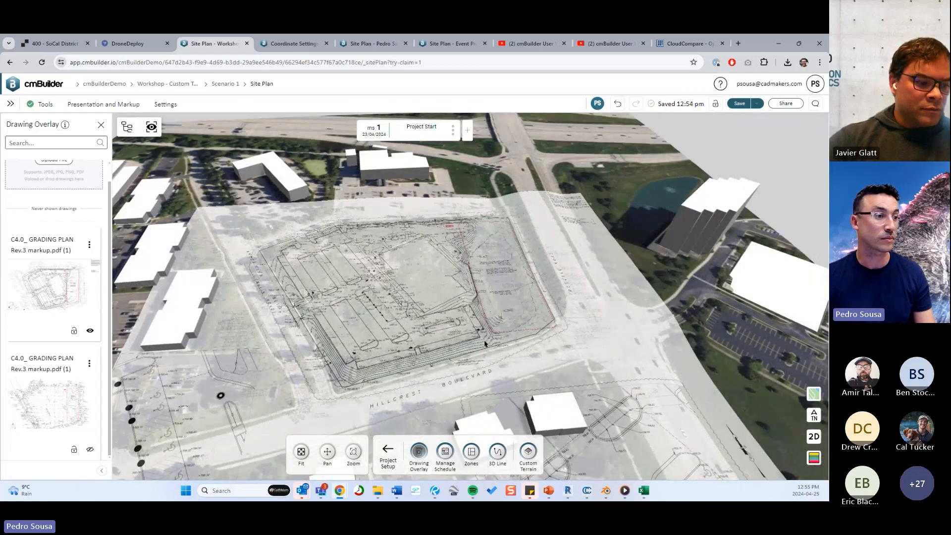
Step: Examine the grading plan overlay up close, checking the faint existing spot elevations and contours around Lot 3
right_click_drag(485, 344, 468, 396)
scroll(446, 297, "up", 5)
left_click_drag(482, 355, 482, 316)
scroll(456, 242, "up", 3)
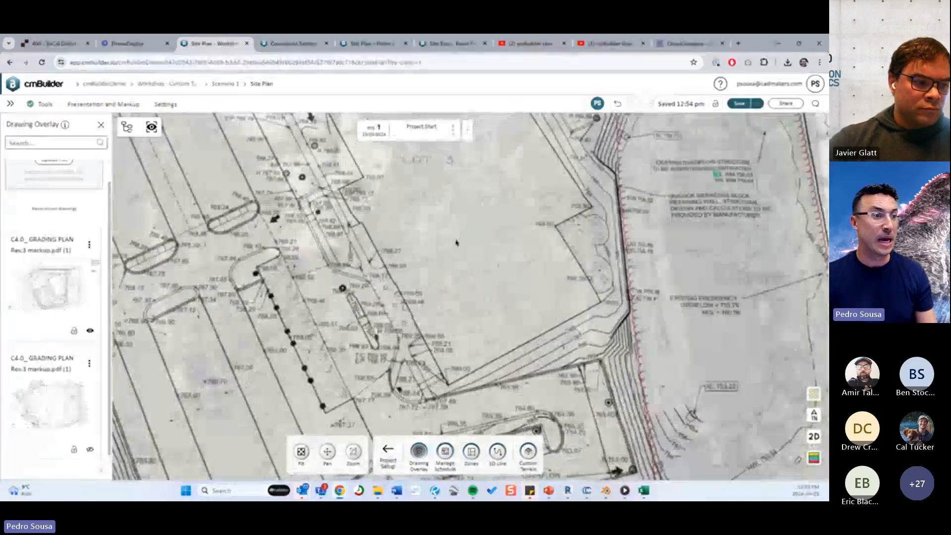
scroll(456, 242, "down", 5)
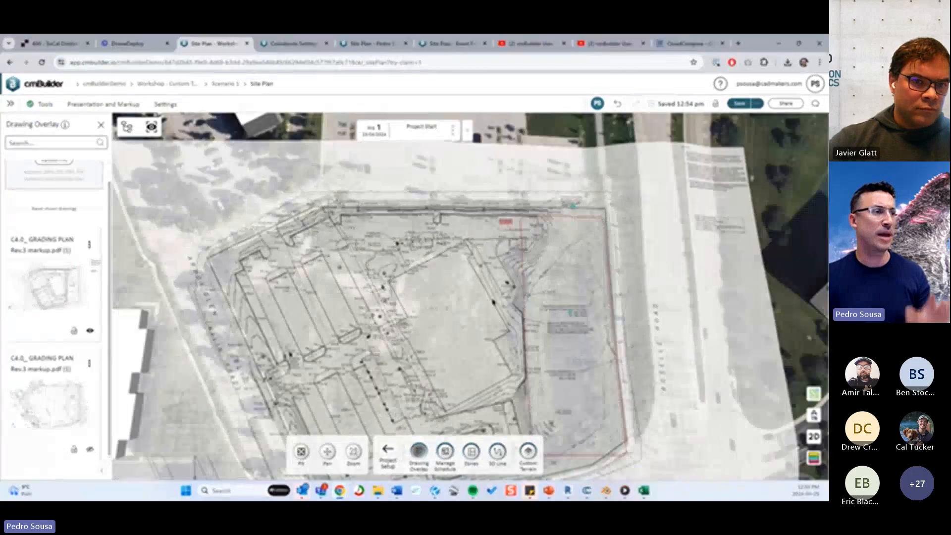
scroll(456, 297, "down", 2)
scroll(456, 303, "up", 8)
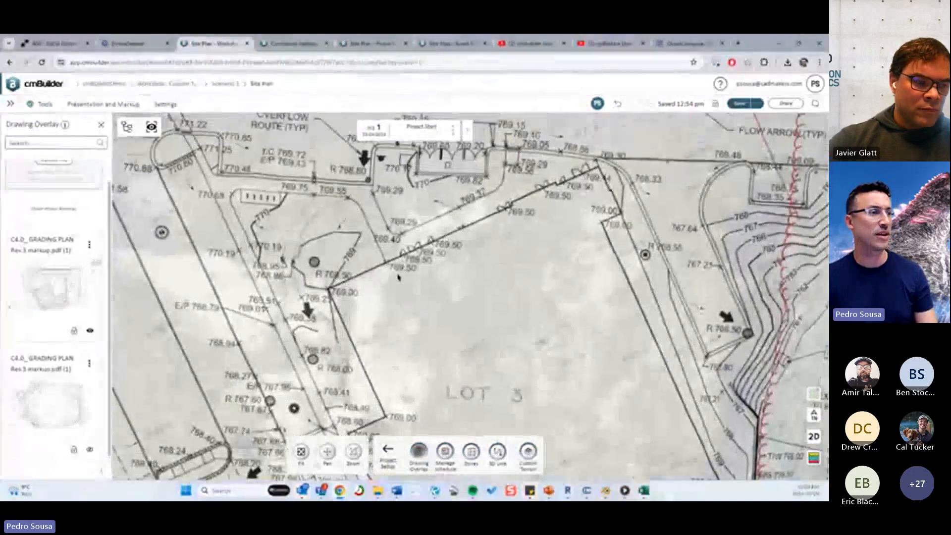
scroll(484, 309, "up", 4)
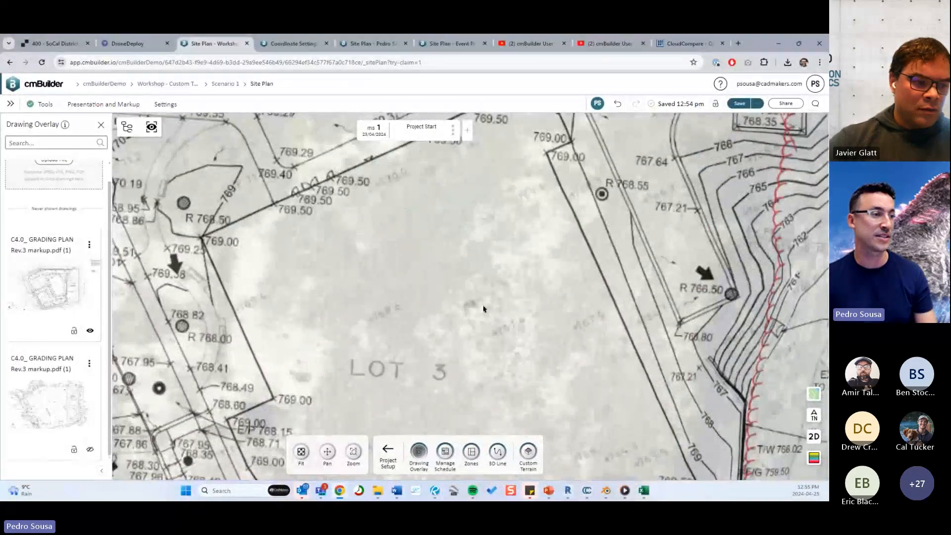
left_click_drag(484, 309, 415, 309)
scroll(446, 254, "up", 3)
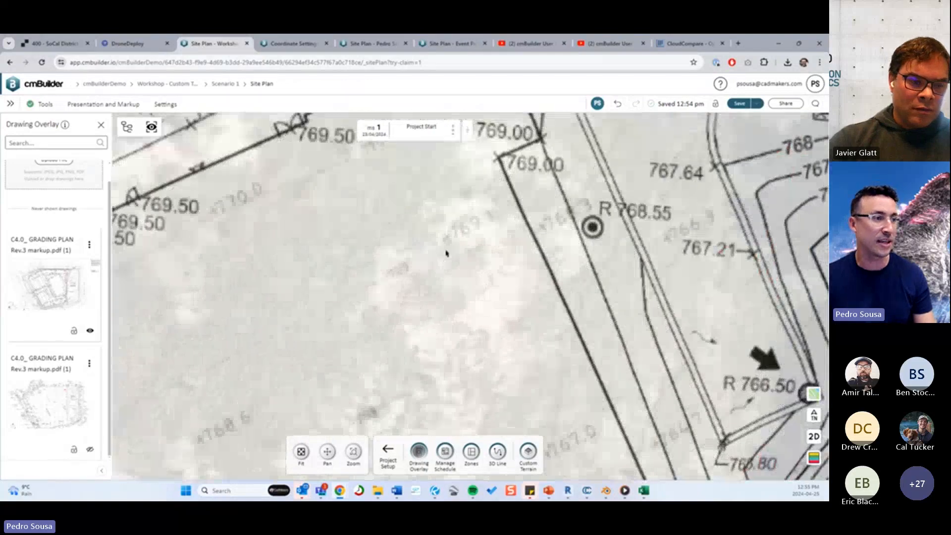
scroll(357, 282, "down", 8)
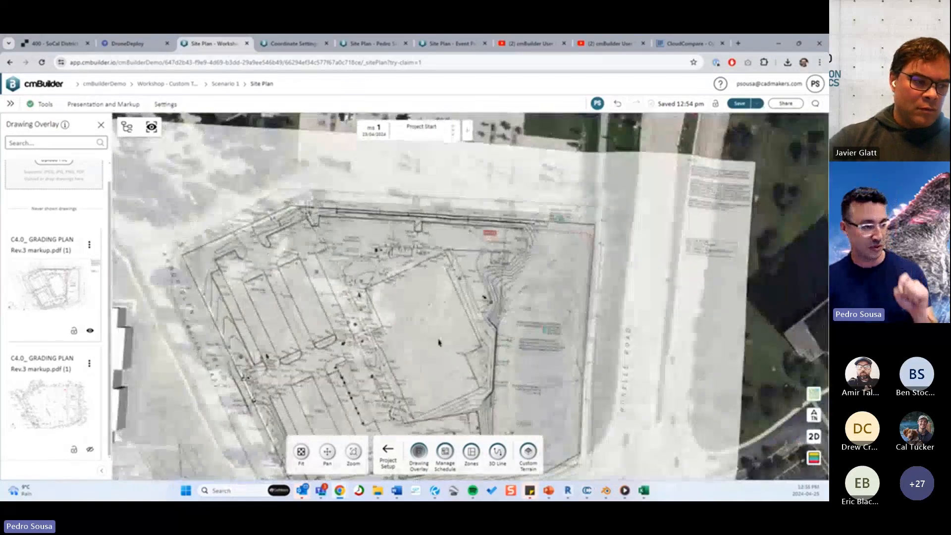
Step: Switch to Bluebeam Revu and crop C4.0_ GRADING PLAN ORIGINAL to the drawing frame, excluding the title block and outer margins
left_click(435, 490)
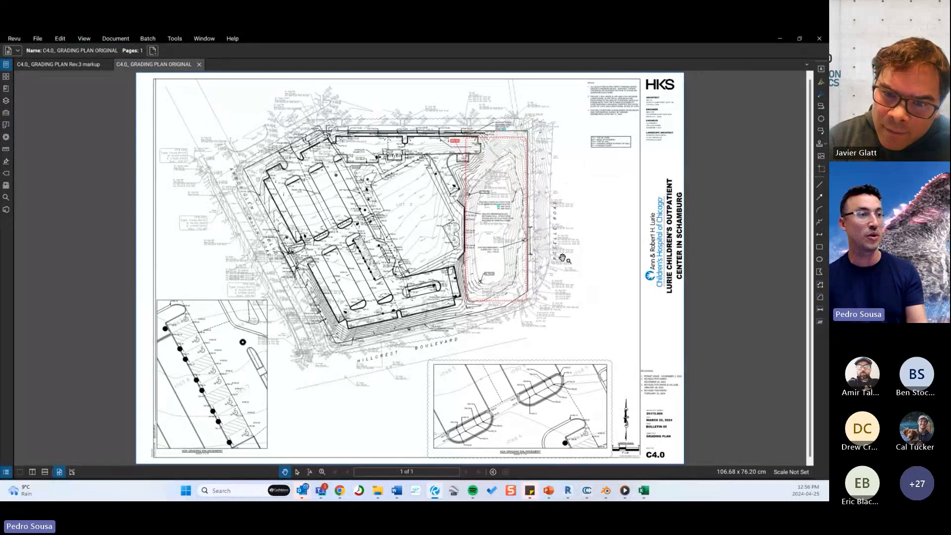
left_click(122, 38)
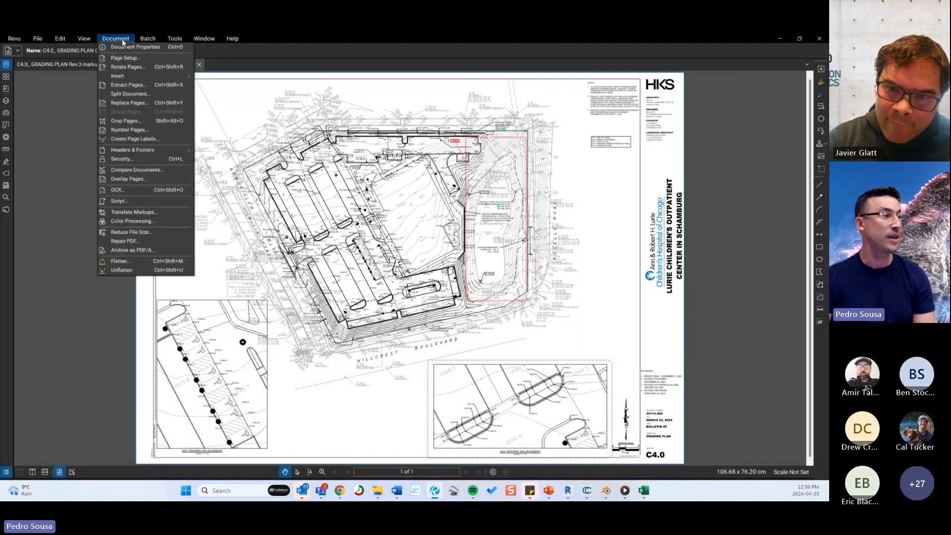
left_click(132, 122)
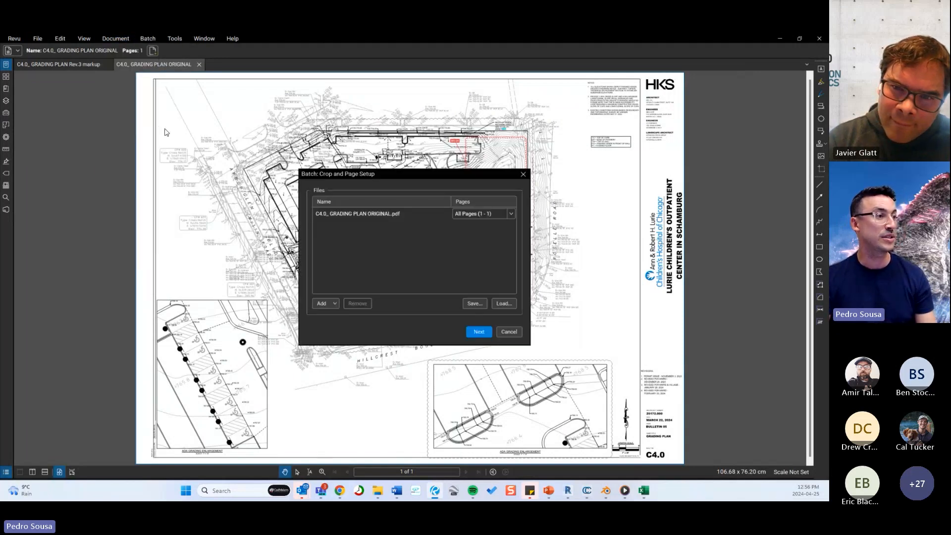
left_click(488, 336)
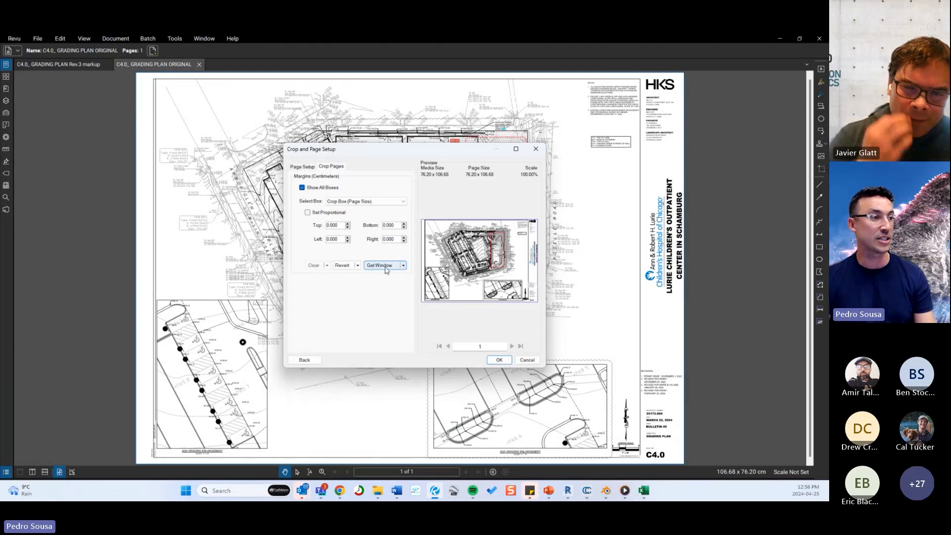
left_click(386, 268)
mouse_move(159, 81)
left_mouse_down()
mouse_move(612, 416)
mouse_move(640, 455)
left_mouse_up()
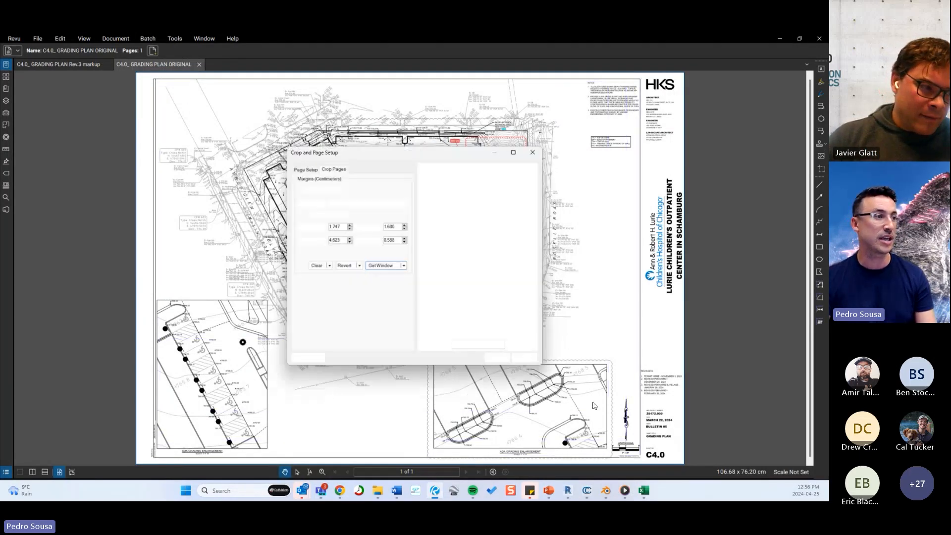
left_click(498, 360)
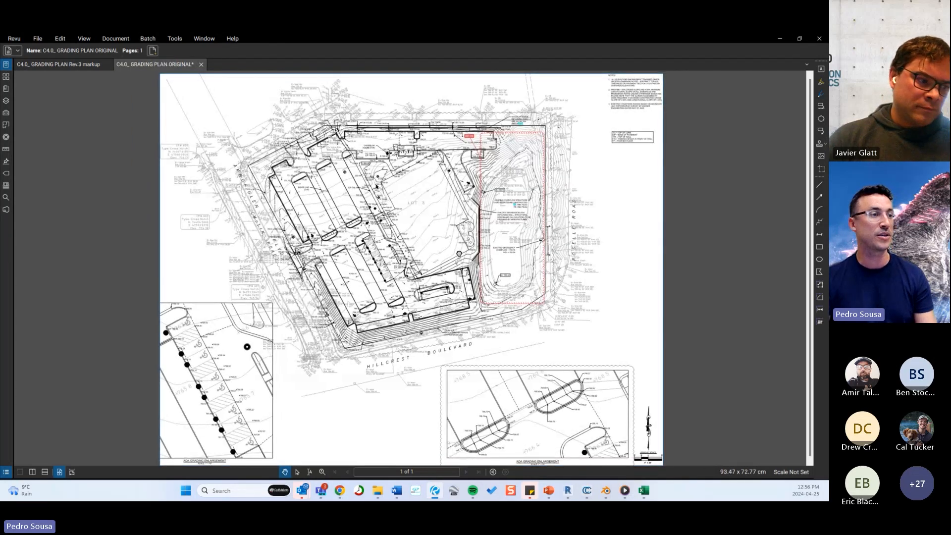
Step: Examine the grey existing contours and spot elevations around Lot 3 on the cropped grading plan
scroll(510, 224, "up", 8)
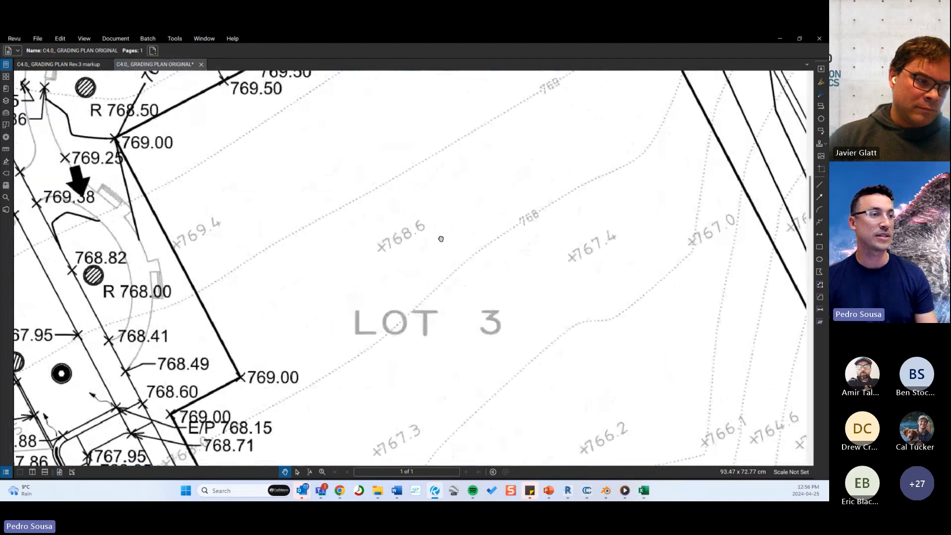
scroll(569, 244, "up", 3)
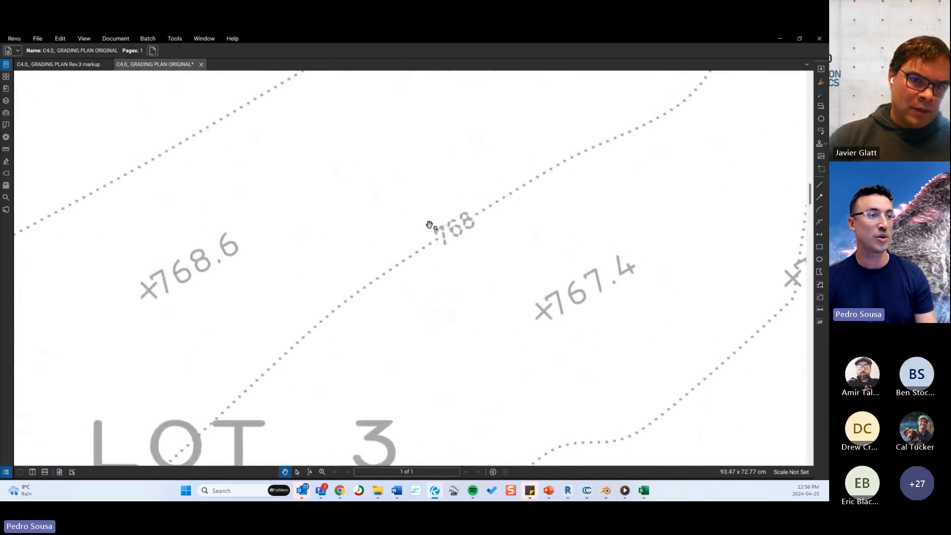
scroll(483, 220, "down", 6)
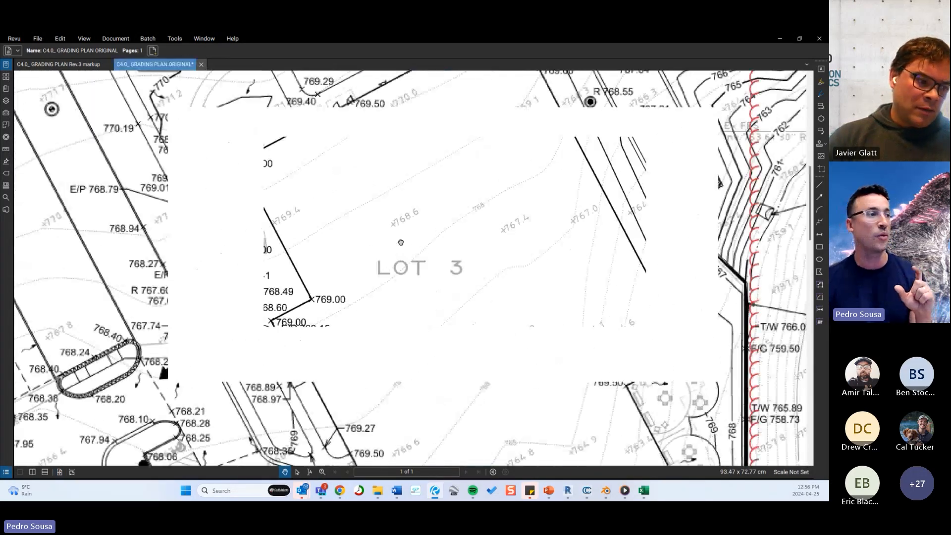
scroll(418, 236, "down", 1)
left_click_drag(515, 237, 516, 211)
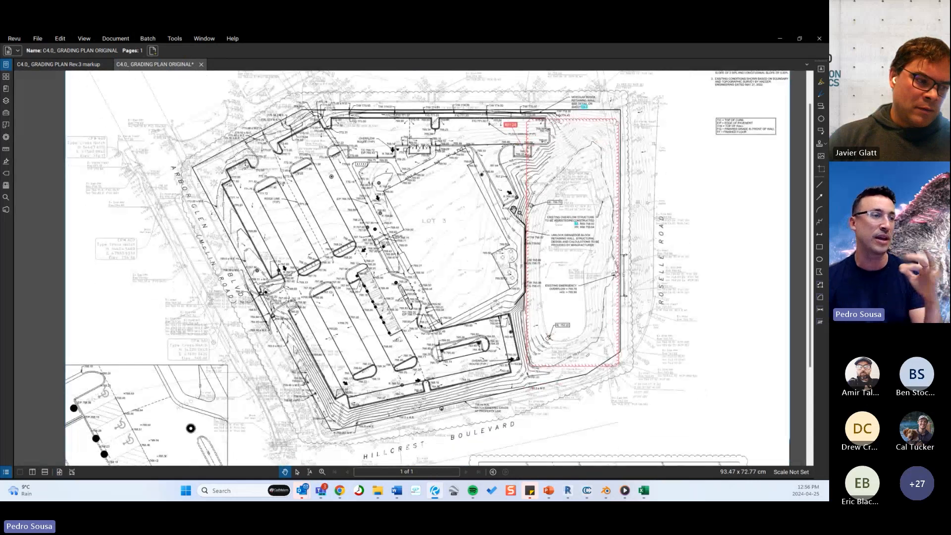
scroll(475, 267, "down", 3)
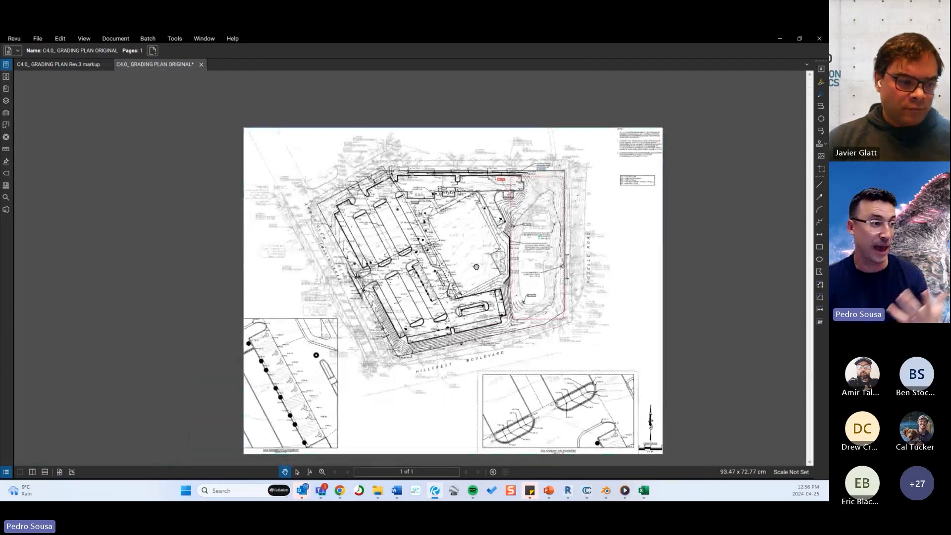
Step: Set up a Modify Colors process on the grading plan that turns the black source color into no color
left_click(117, 40)
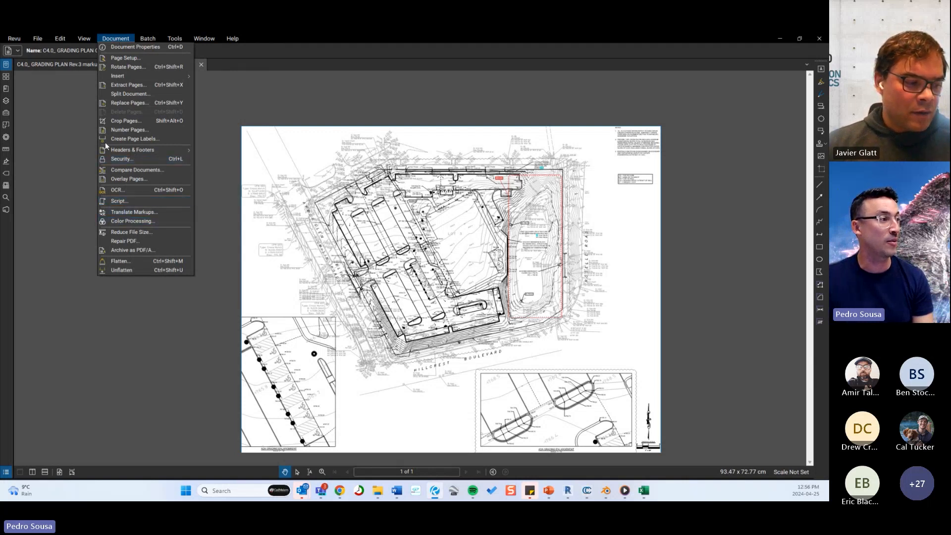
left_click(131, 222)
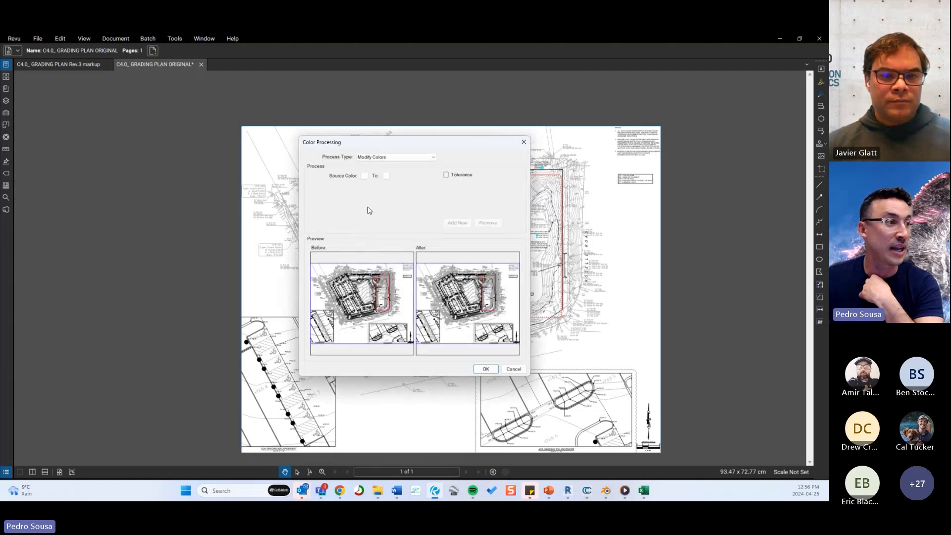
left_click(366, 177)
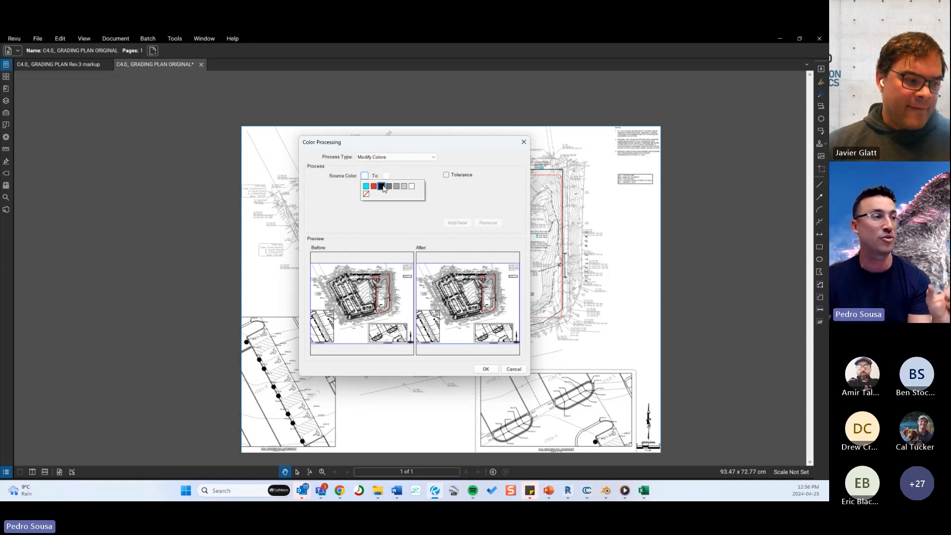
left_click(381, 187)
left_click(387, 177)
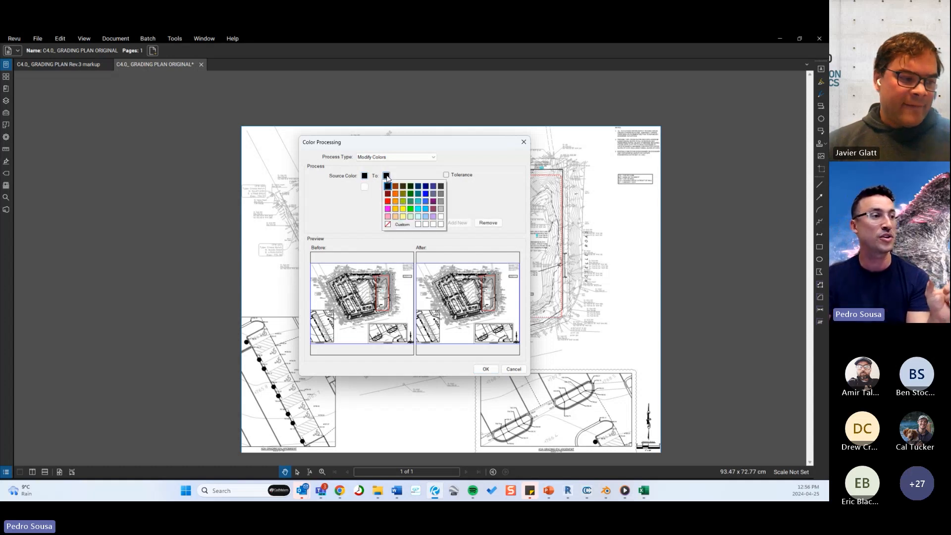
left_click(391, 226)
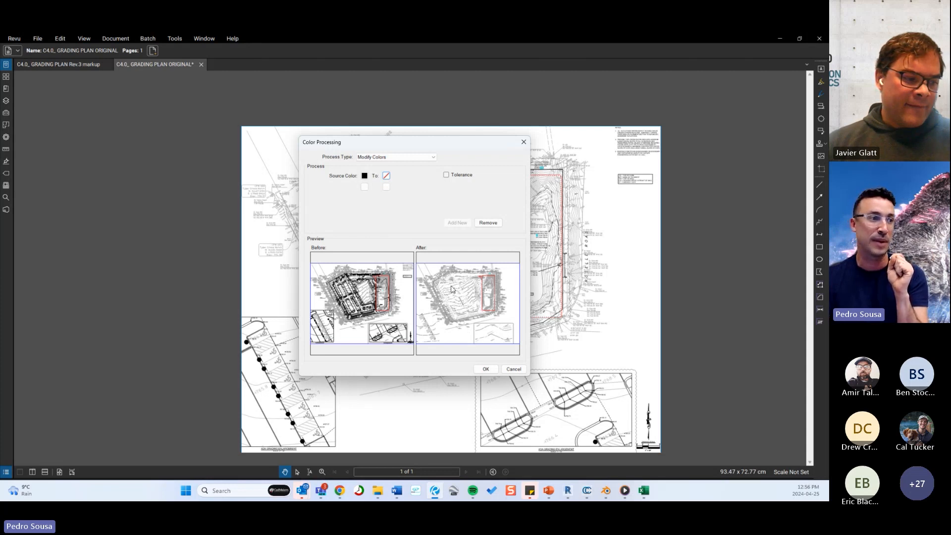
Step: Add a grey-to-black color replacement, apply the color processing, and check the existing contours around Lot 3
left_click(364, 187)
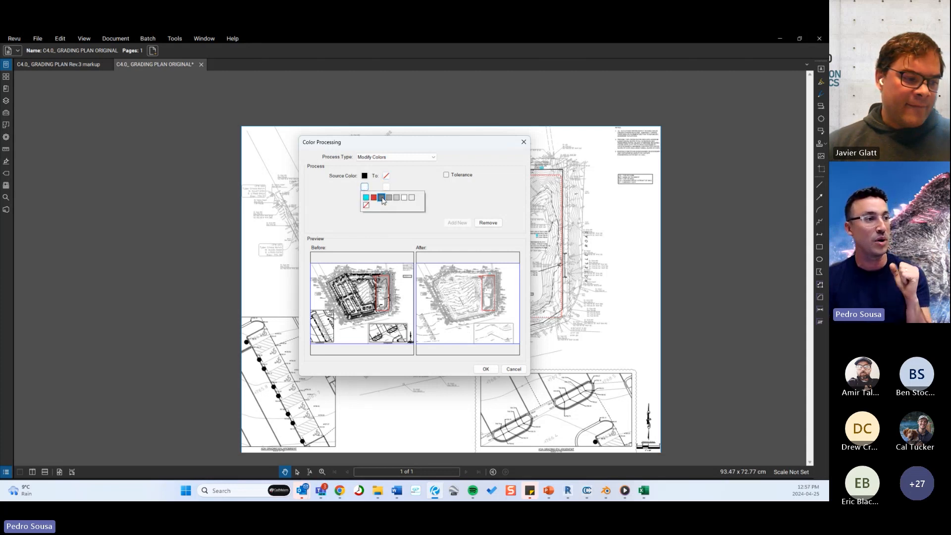
left_click(382, 197)
left_click(386, 186)
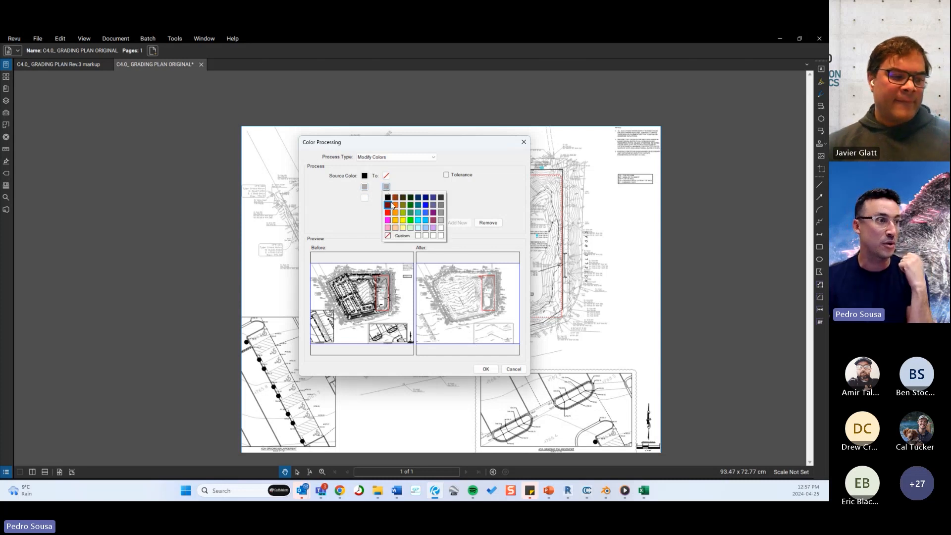
left_click(388, 198)
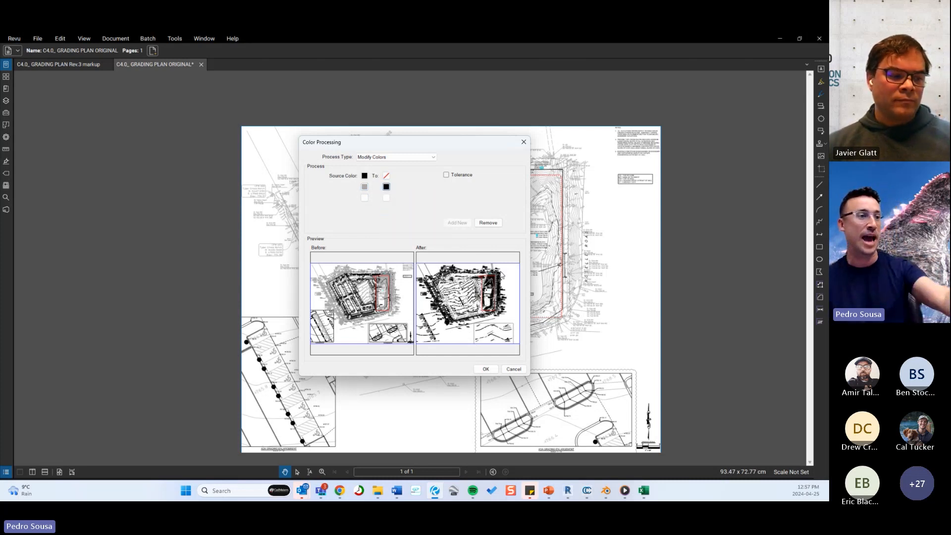
left_click(485, 368)
scroll(473, 239, "up", 2)
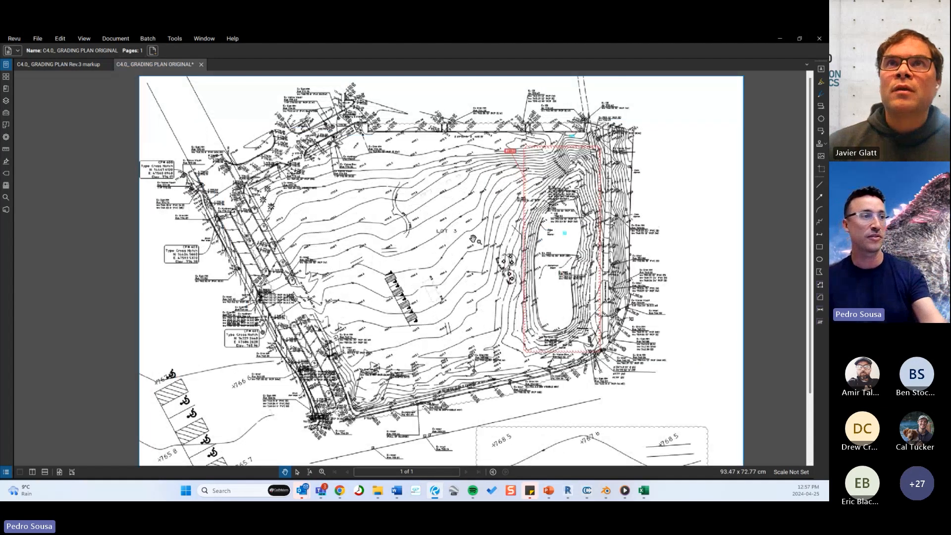
scroll(472, 240, "up", 5)
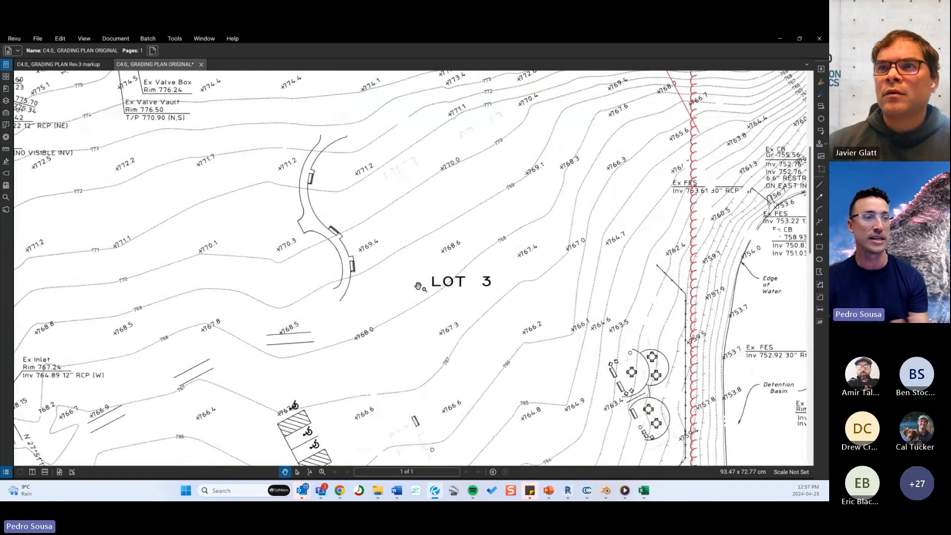
Step: Switch to the cmBuilder site plan in Chrome and show the existing-contours grading plan overlay in place of the proposed grading overlay
scroll(419, 286, "down", 5)
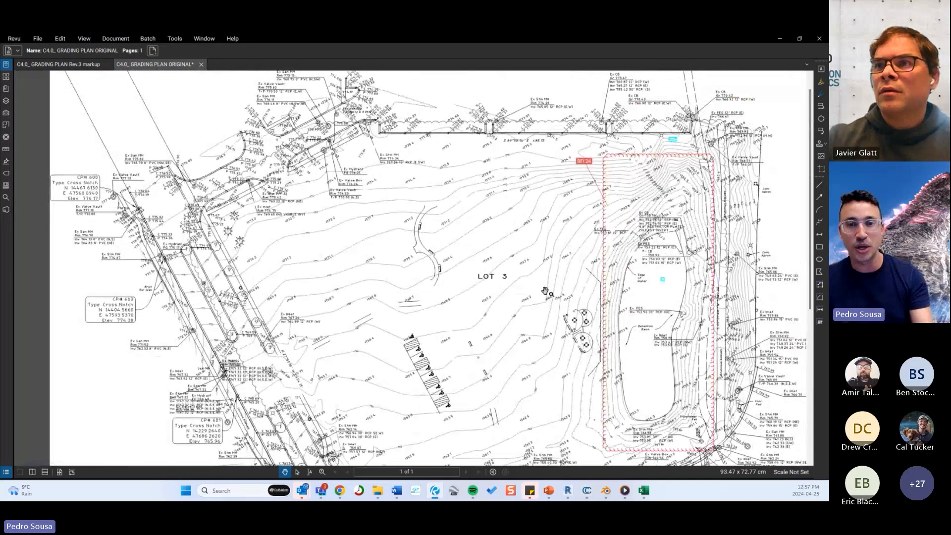
mouse_move(339, 490)
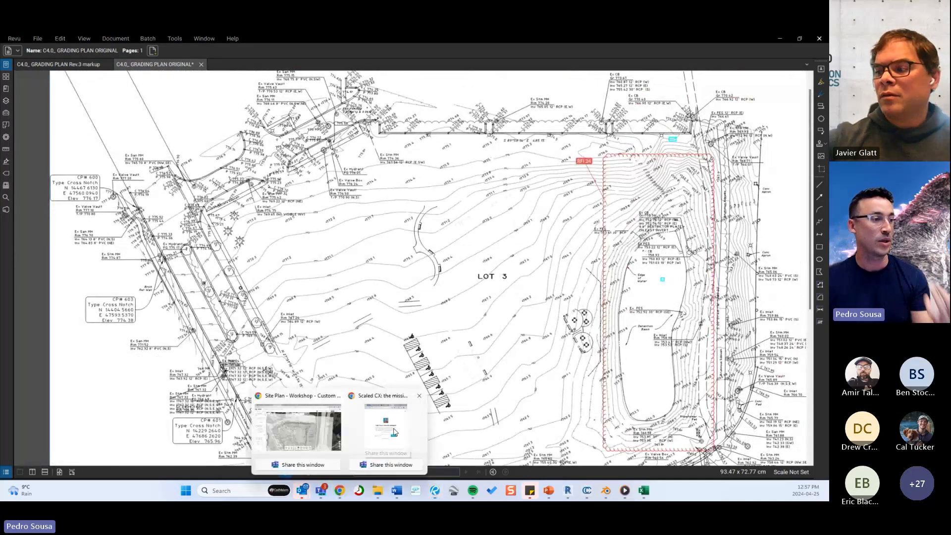
left_click(300, 436)
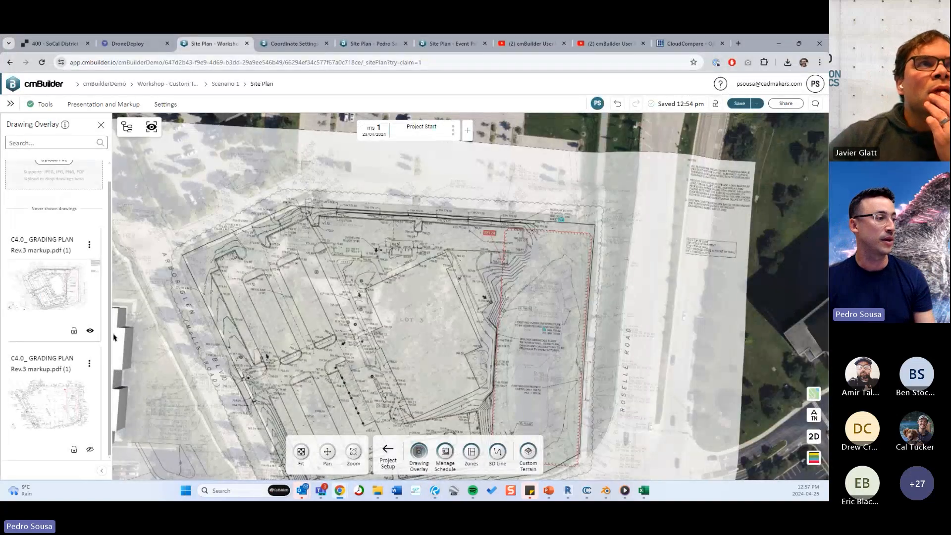
left_click(89, 449)
Step: Examine the existing-contours overlay around Lot 3 and how it sits on the surrounding site map
scroll(404, 350, "up", 5)
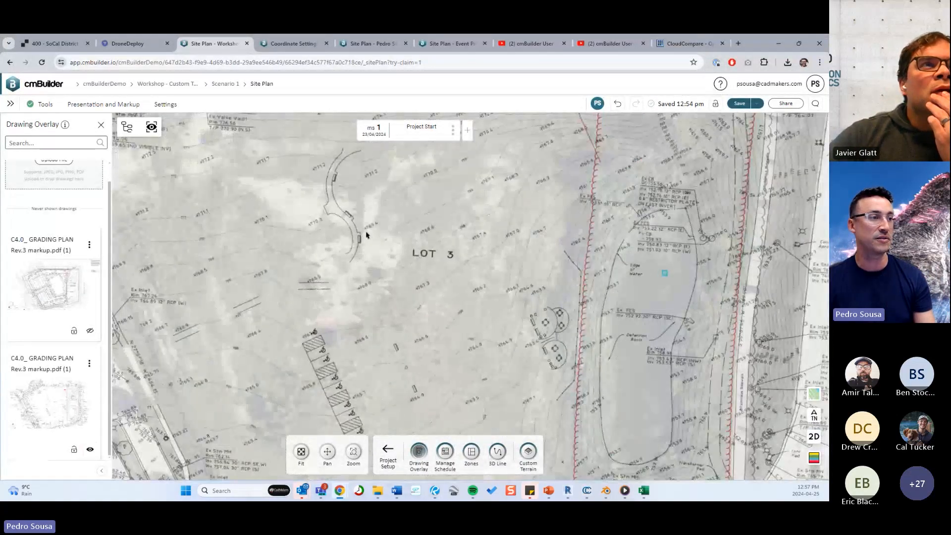
left_click_drag(366, 235, 430, 278)
right_click_drag(406, 144, 571, 234)
left_click_drag(595, 285, 545, 291)
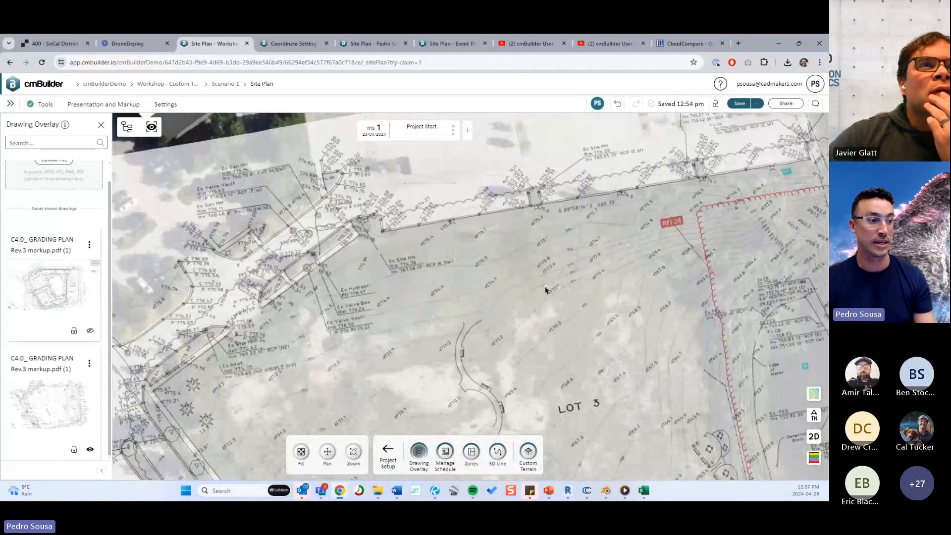
scroll(545, 291, "down", 5)
scroll(505, 325, "down", 5)
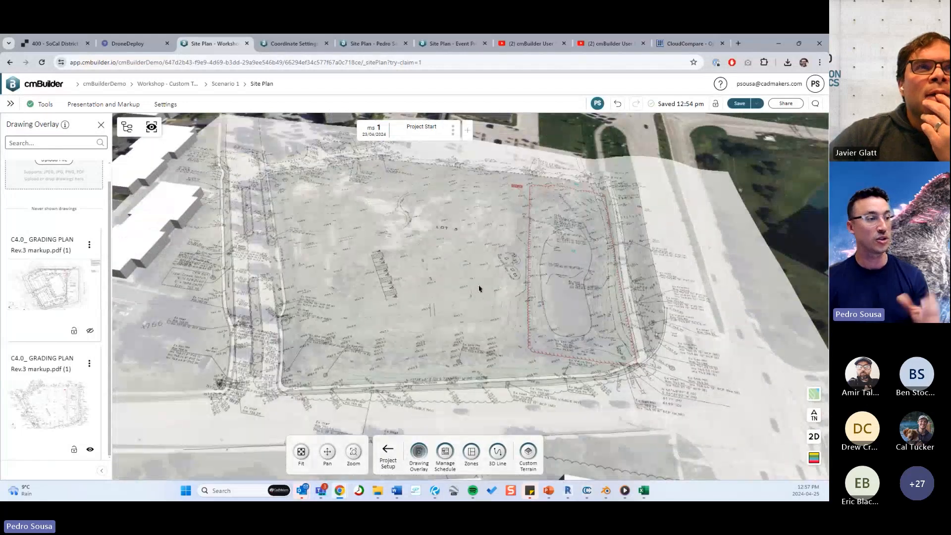
scroll(478, 289, "down", 3)
scroll(327, 307, "down", 5)
left_click_drag(327, 307, 349, 310)
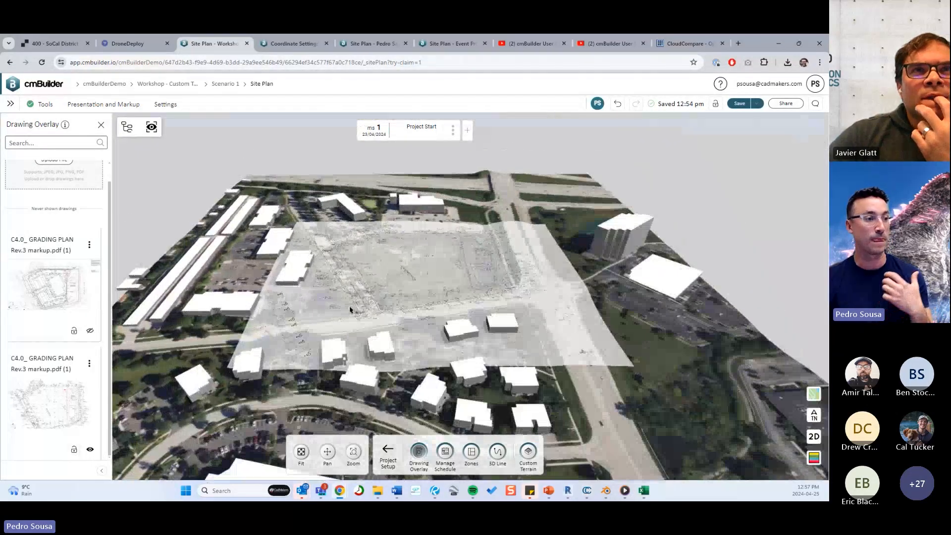
scroll(378, 294, "up", 4)
Step: Lock both C4.0_ GRADING PLAN drawing overlays, check that they cannot be edited, and leave the drawing overlay tool
left_click(74, 331)
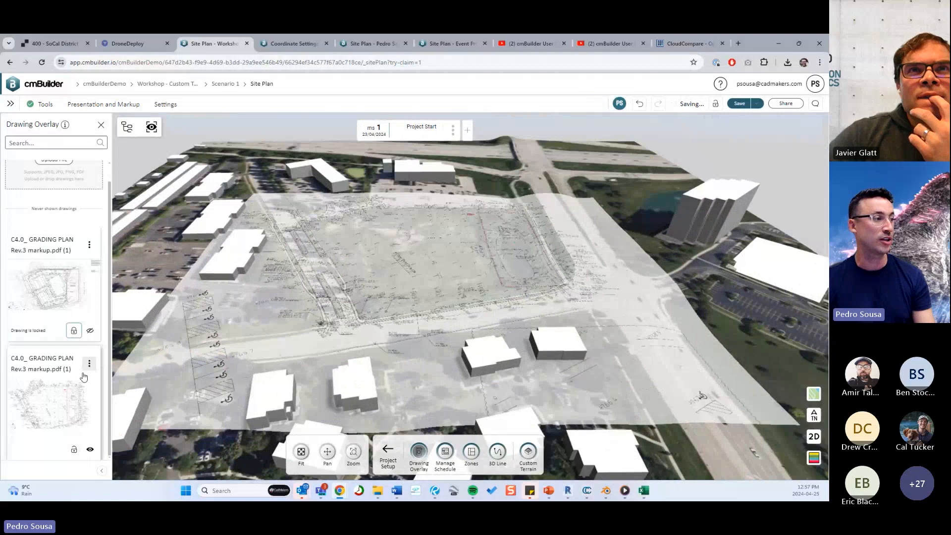
left_click(74, 450)
mouse_move(513, 243)
left_mouse_down()
mouse_move(533, 242)
mouse_move(495, 264)
left_mouse_up()
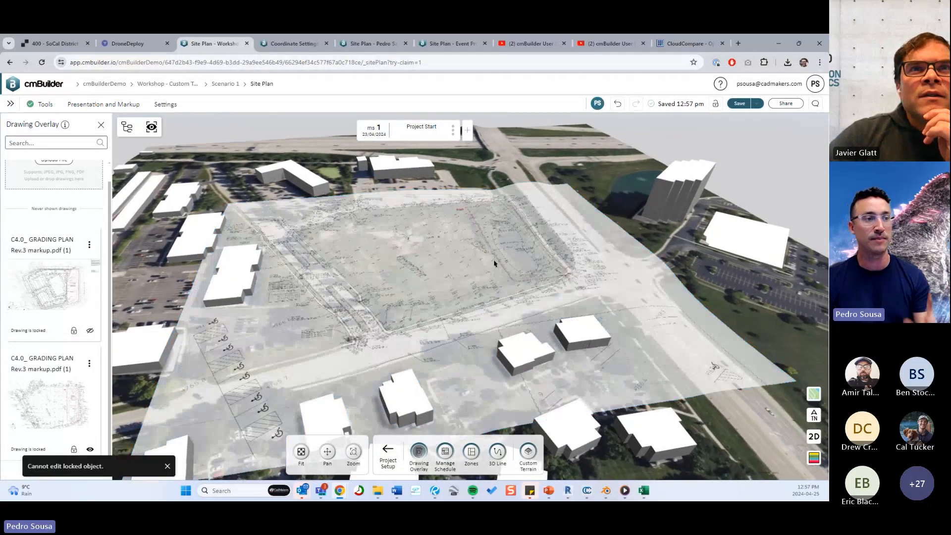
left_click(494, 261)
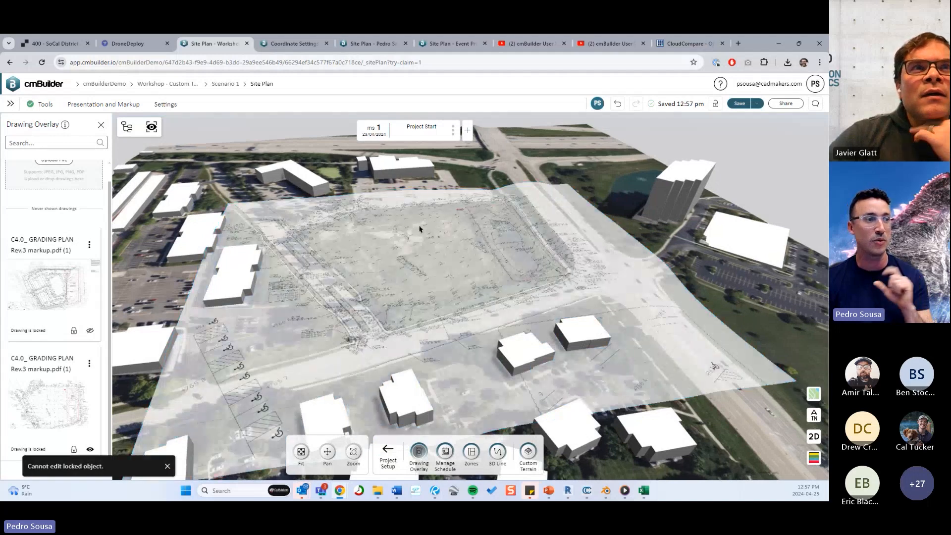
left_click_drag(421, 341, 432, 346)
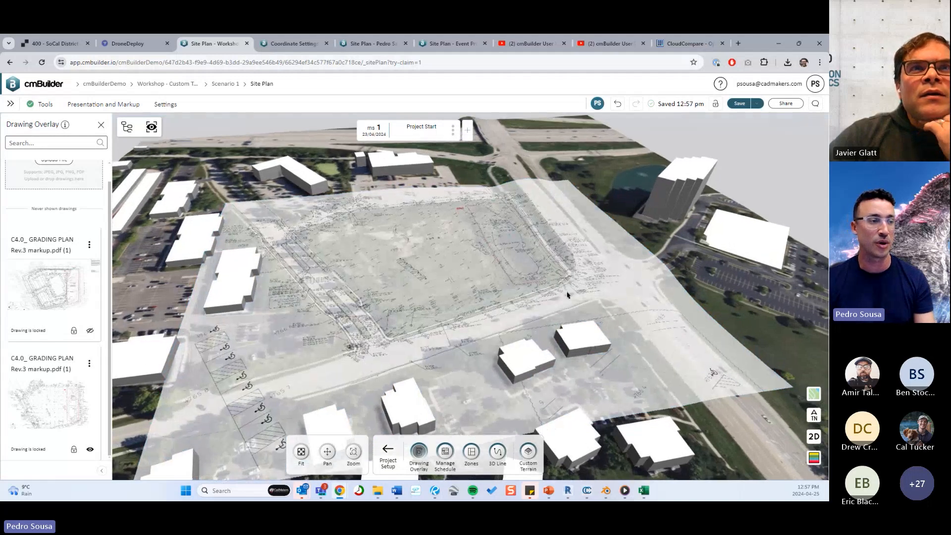
left_click(101, 125)
Step: Open Custom Terrain, turn off the topography lines, and make Default project map the initial terrain
left_click_drag(506, 224, 486, 260)
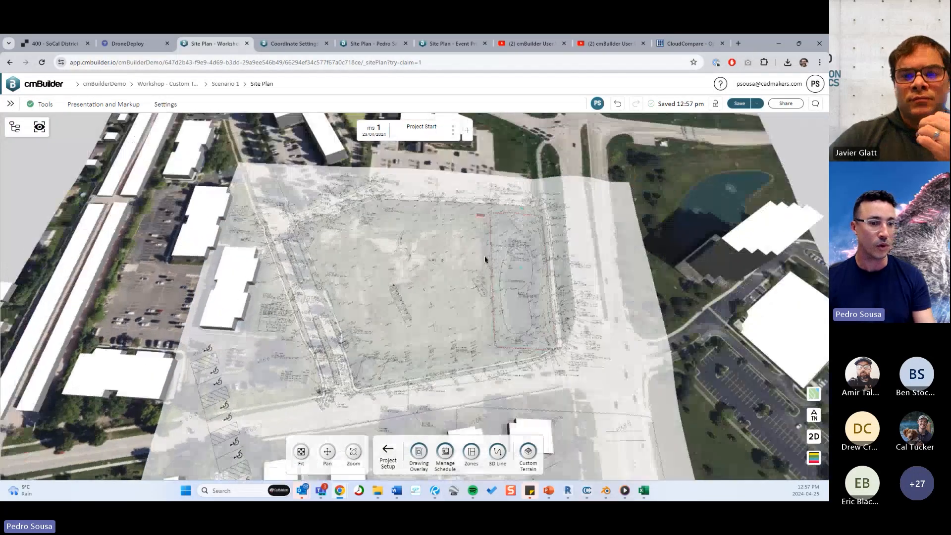
scroll(490, 269, "up", 3)
left_click(529, 453)
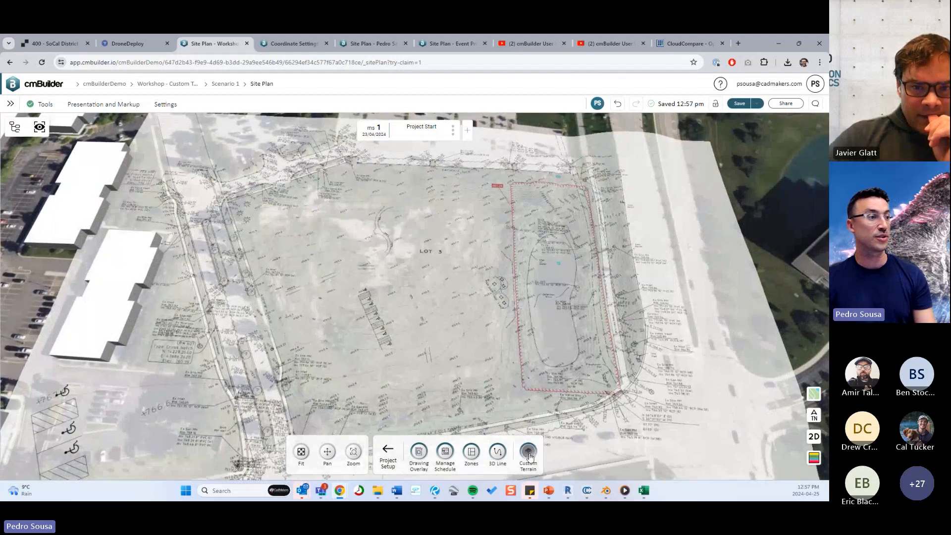
scroll(341, 256, "down", 2)
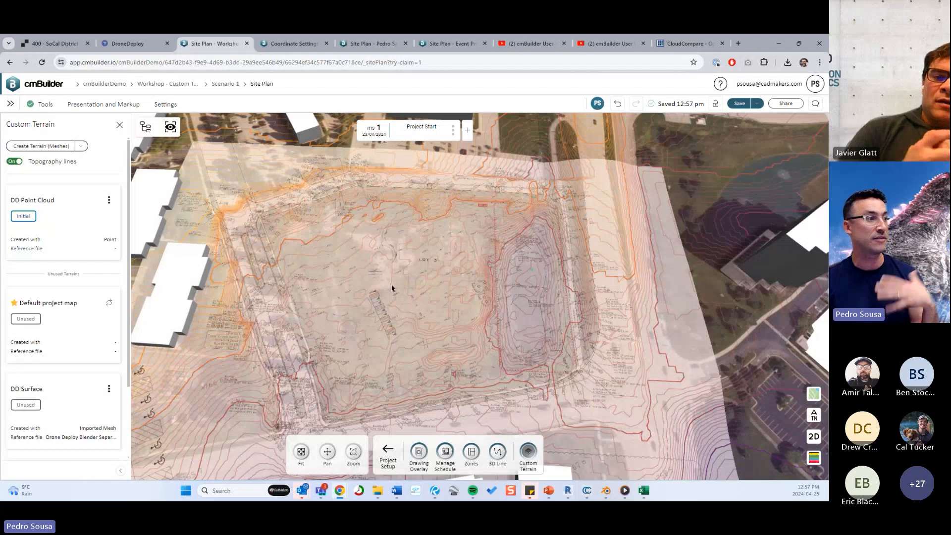
left_click(14, 162)
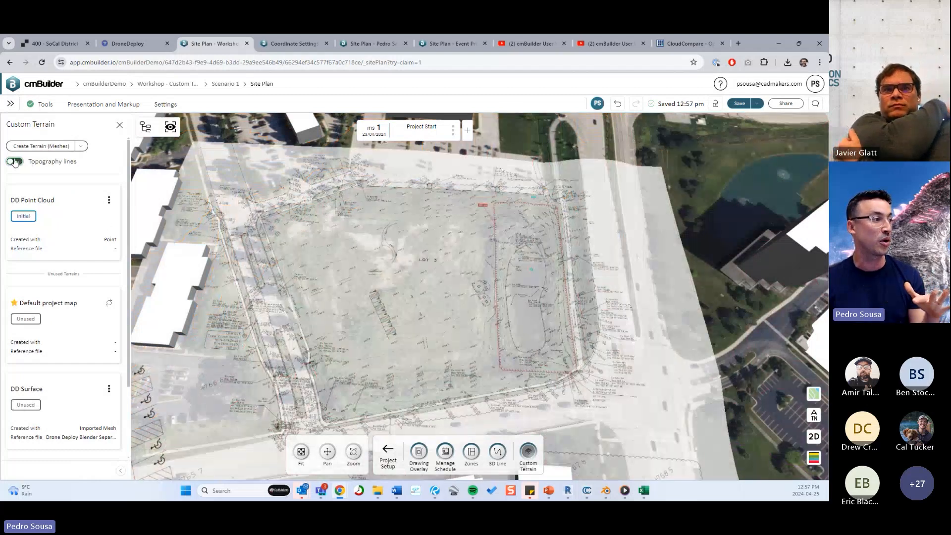
left_click(108, 303)
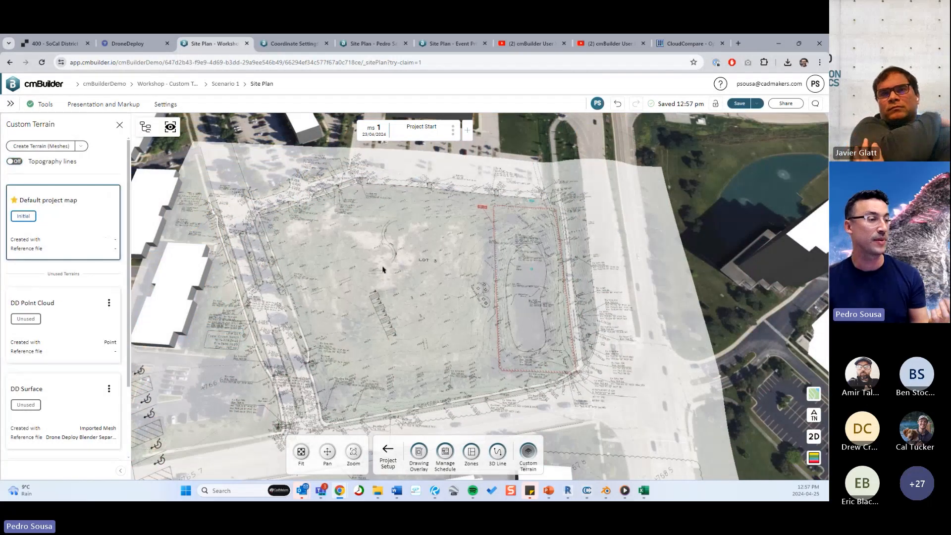
Step: Start creating a new custom terrain from points
scroll(382, 270, "up", 3)
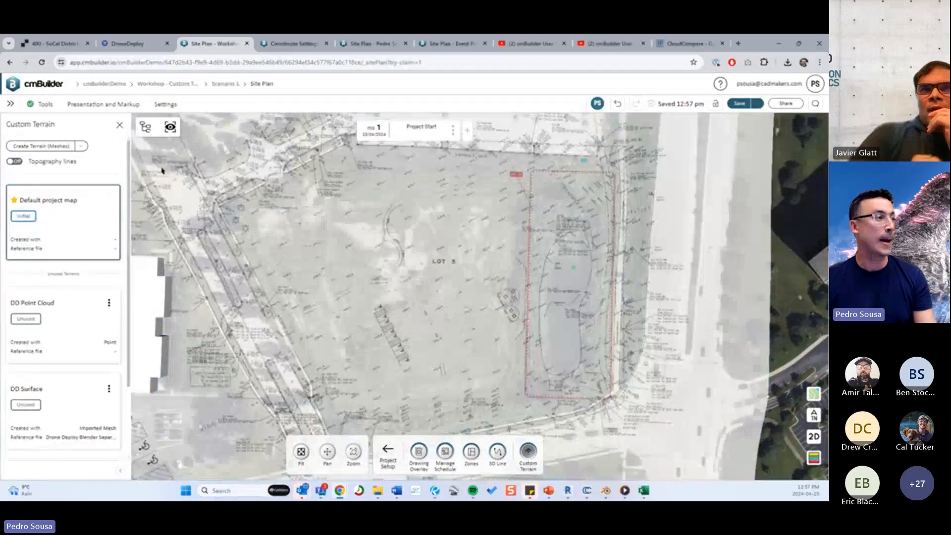
left_click(81, 145)
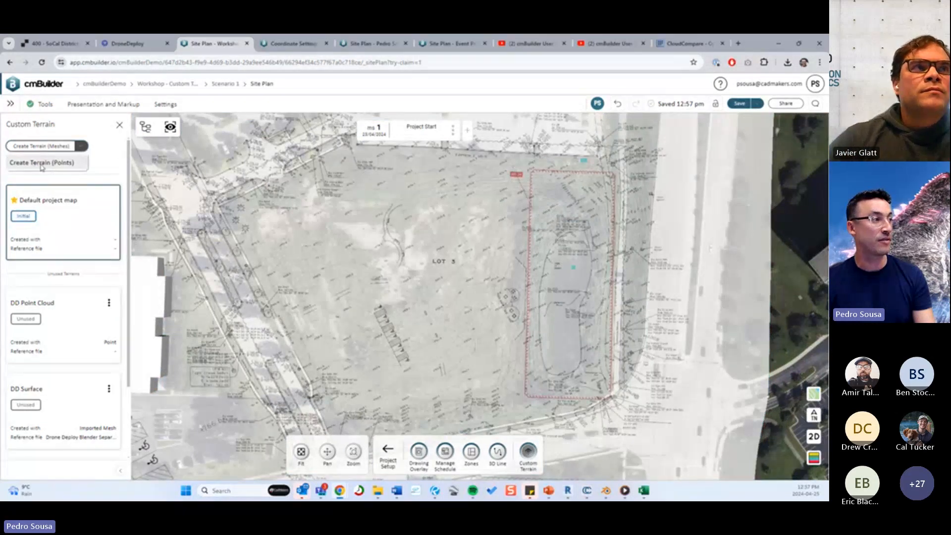
left_click(42, 162)
Step: Place the first terrain point on the 772 contour below the Ex Inlet label and set its elevation to 772 ft
scroll(404, 272, "up", 5)
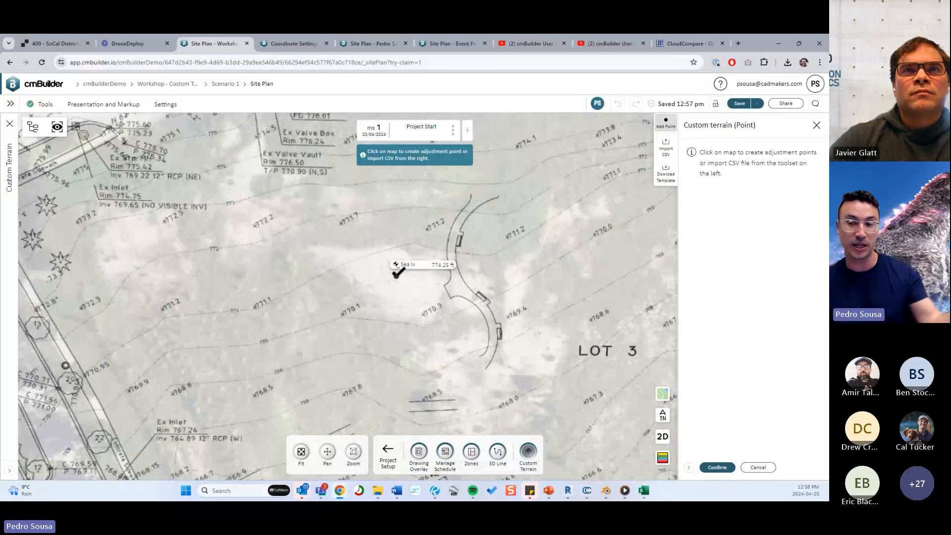
middle_click_drag(387, 265, 428, 303)
scroll(386, 265, "up", 2)
scroll(439, 297, "up", 2)
middle_click_drag(364, 267, 351, 329)
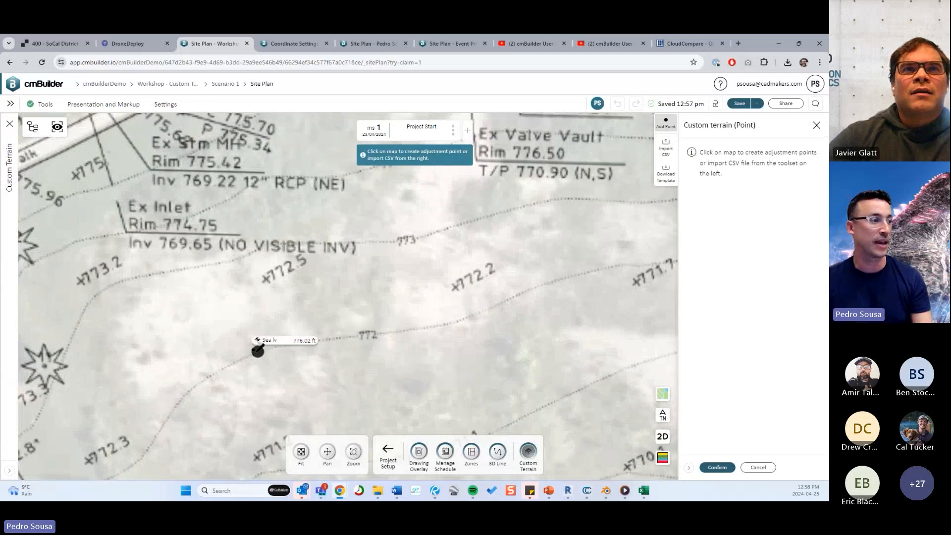
left_click(340, 318)
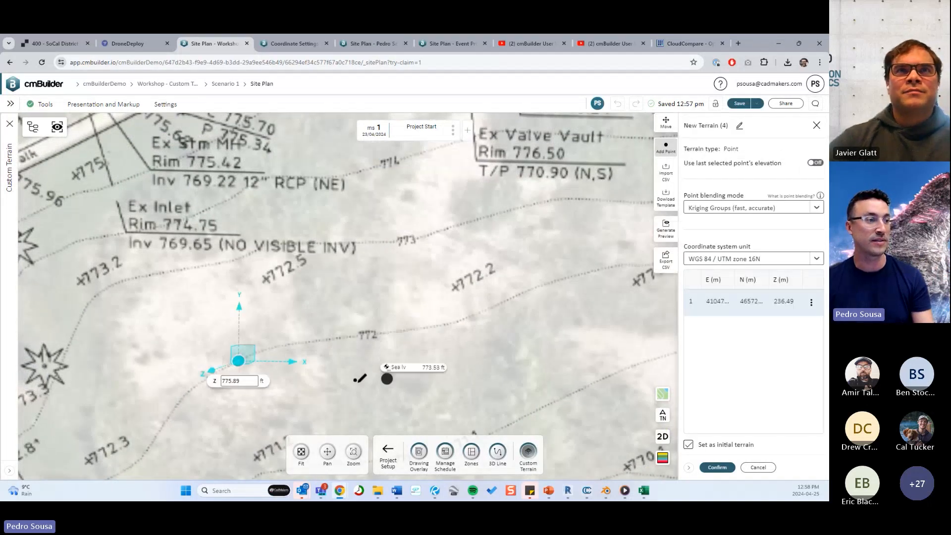
double_click(247, 380)
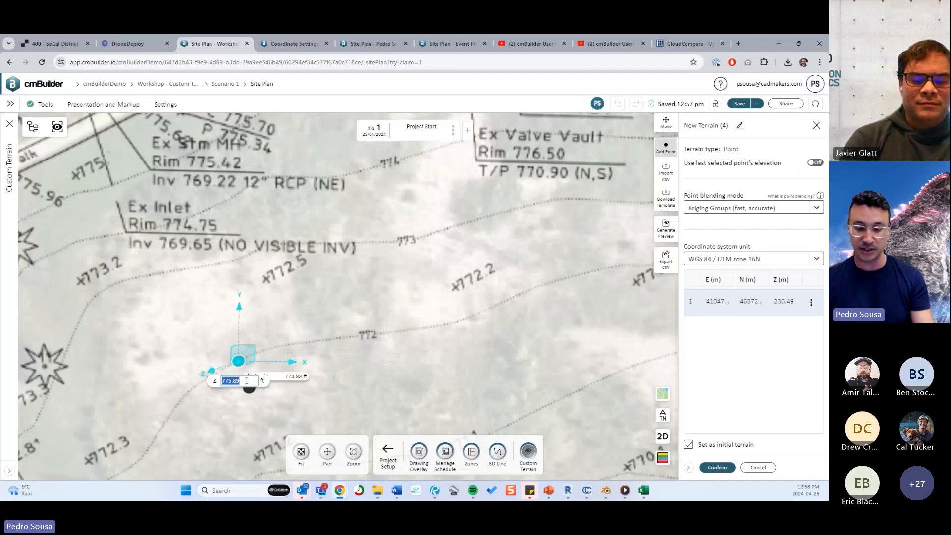
type("772")
key("Return")
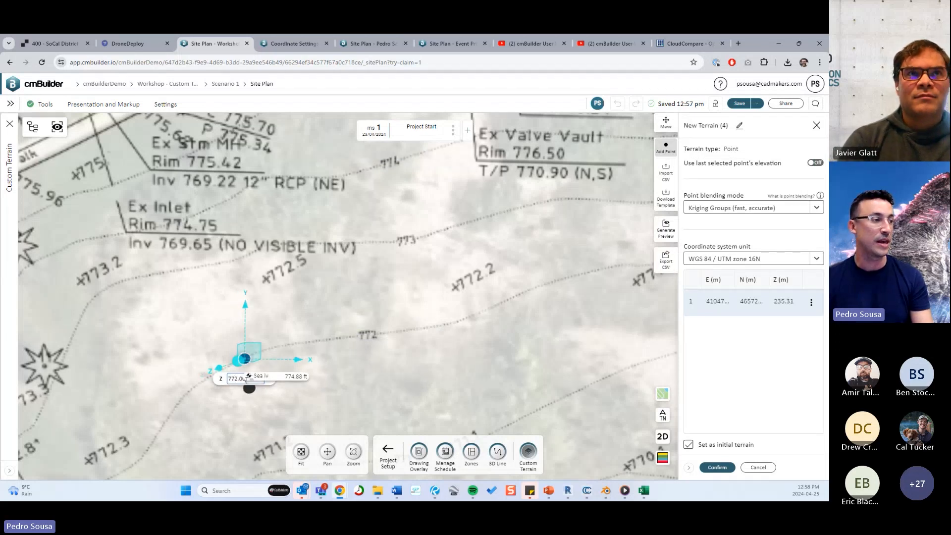
Step: Add two more terrain points, one on each side of the 772 contour near its label
left_click(386, 277)
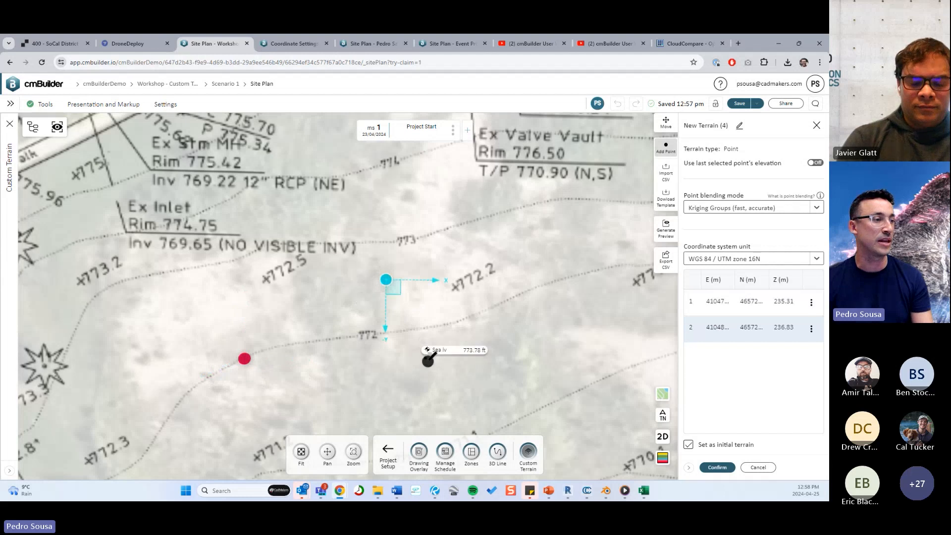
left_click(427, 361)
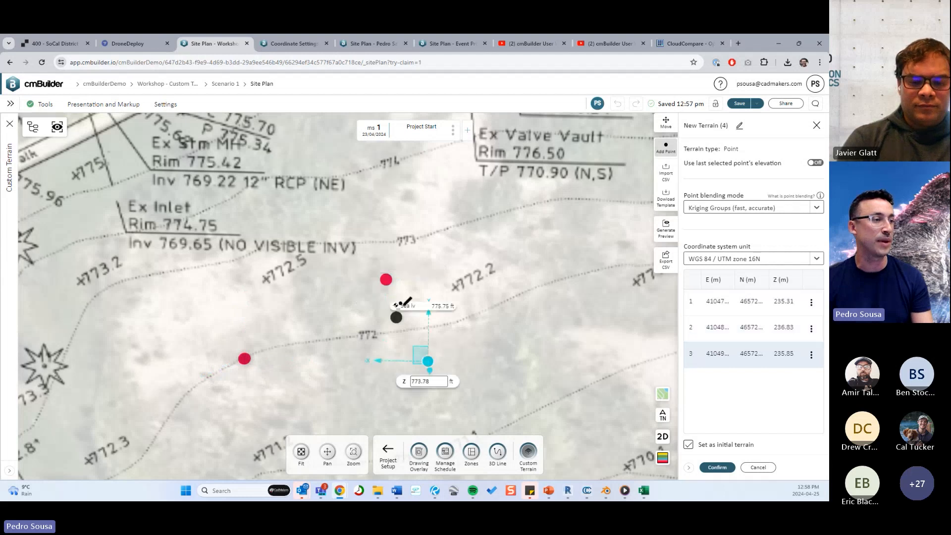
left_click(785, 328)
left_click(788, 327)
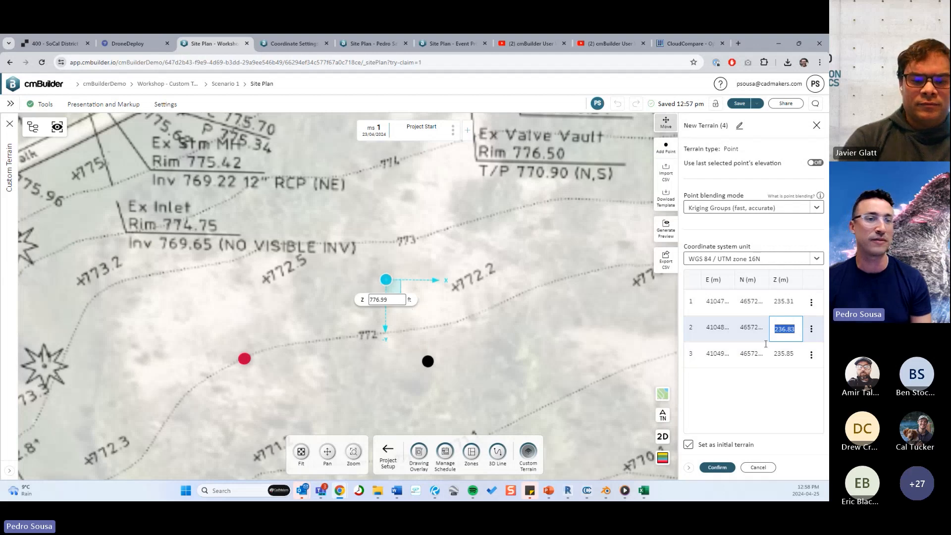
left_click(794, 415)
Step: Check the length unit in the user settings, then set the terrain's coordinate system unit to Scene (XYZ)
mouse_move(780, 94)
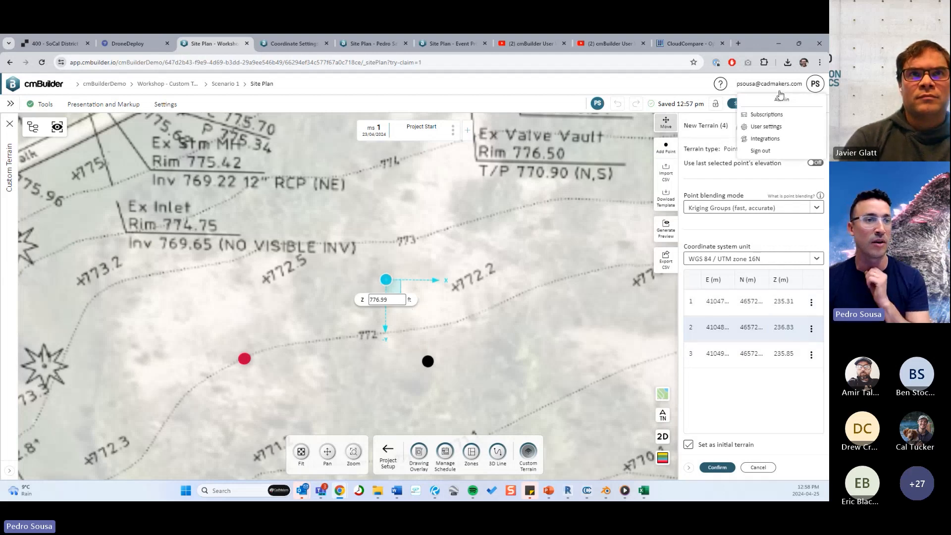
left_click(767, 126)
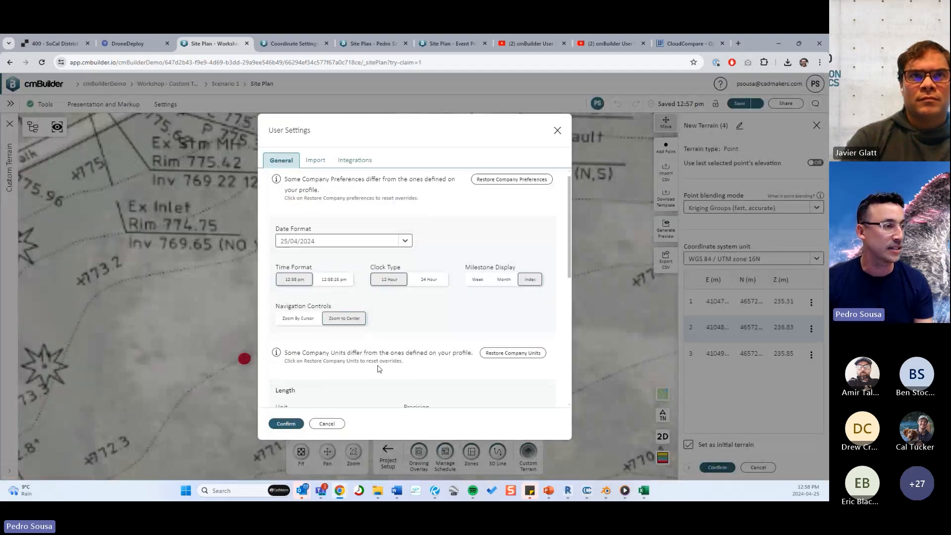
scroll(379, 369, "down", 2)
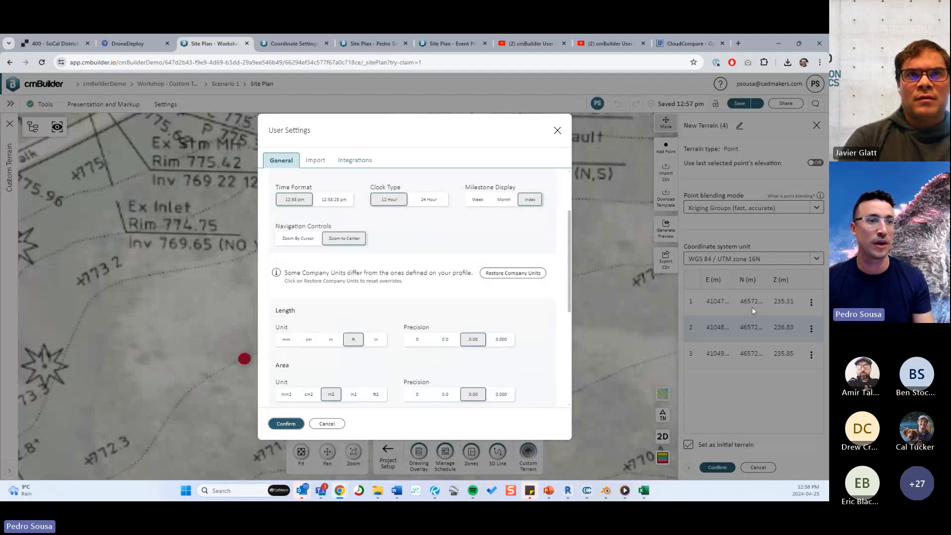
key("Return")
left_click(789, 259)
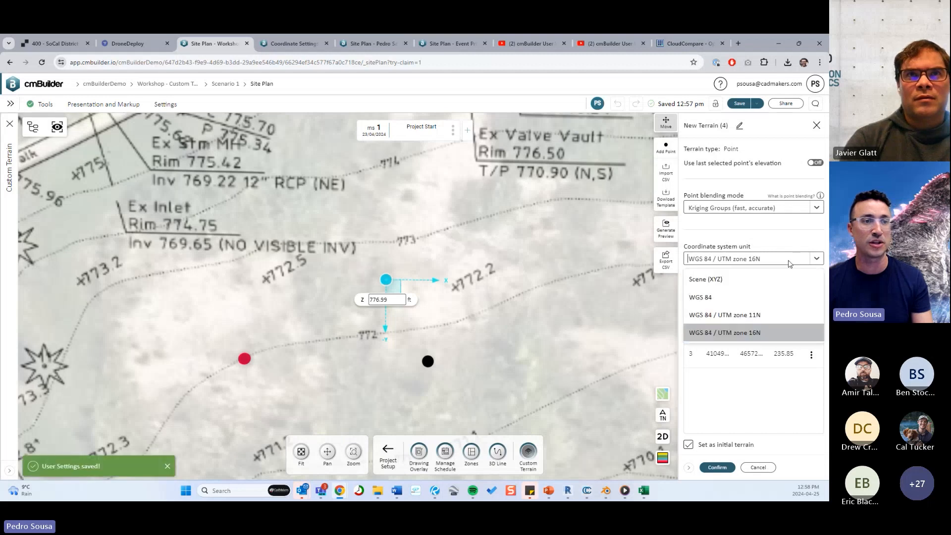
left_click(720, 281)
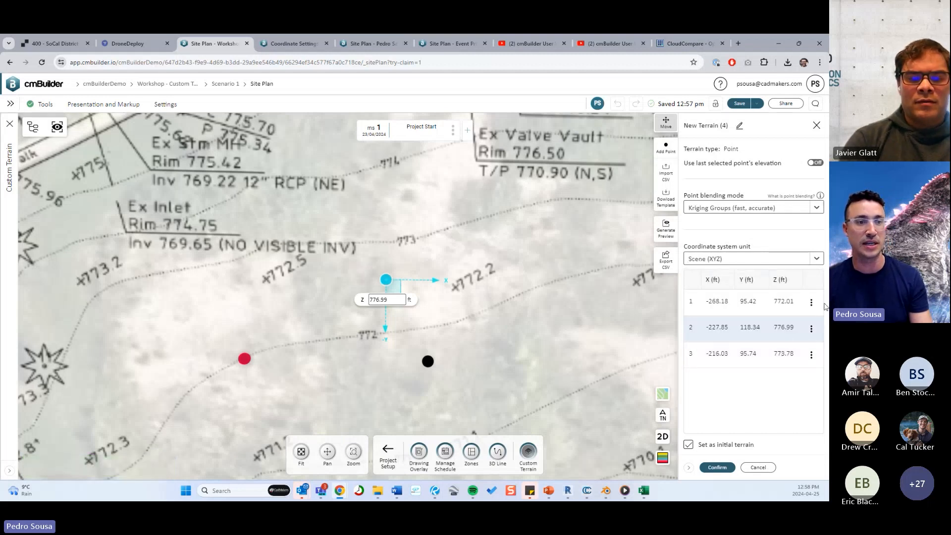
Step: Set the Z elevation of points 2 and 3 to 772 ft in the point table
scroll(477, 345, "down", 3)
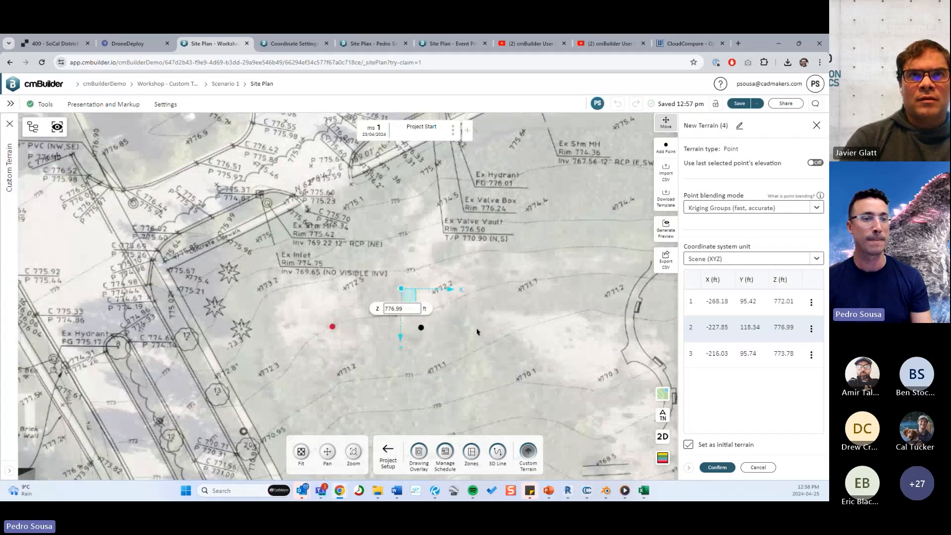
left_click(785, 328)
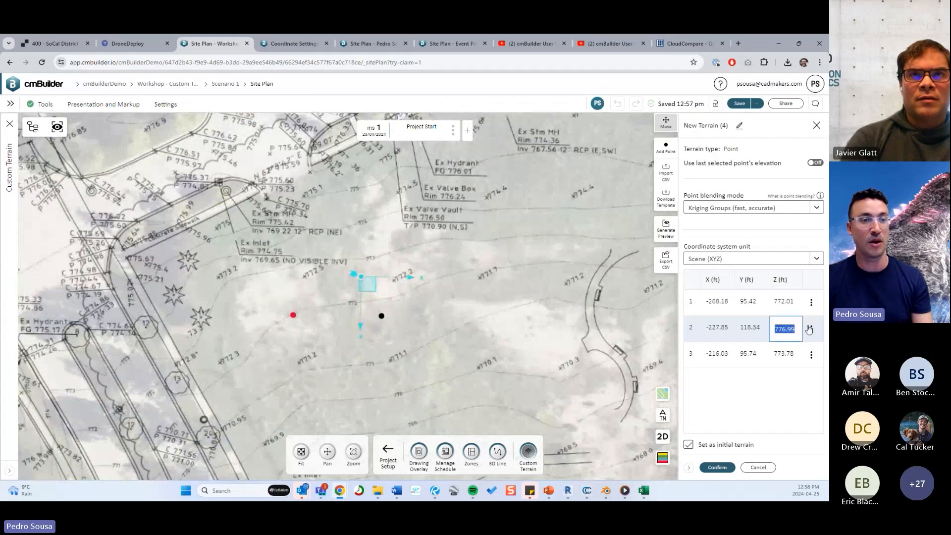
type("772")
left_click(786, 352)
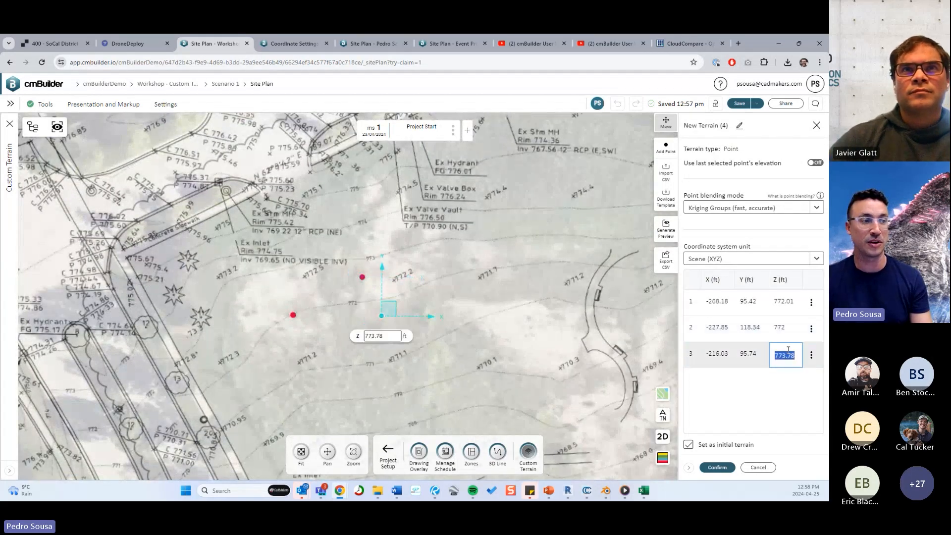
type("772")
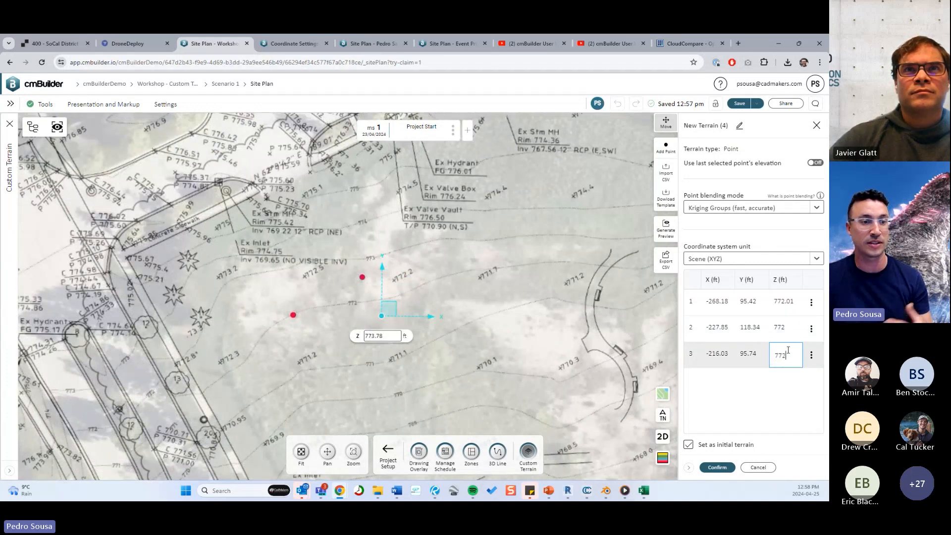
Step: Delete the two terrain points to the right of point 1, at X -227.85 ft and X -216.03 ft
key("Return")
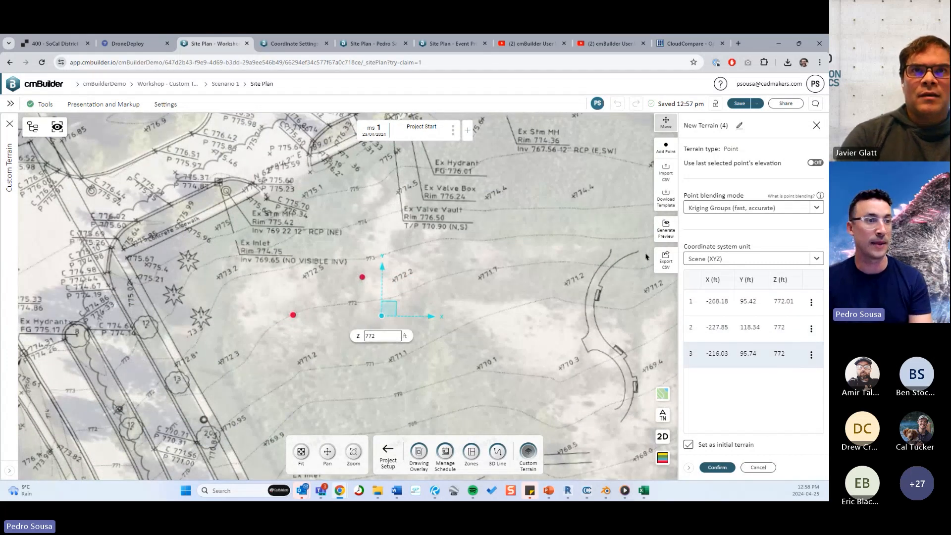
left_click_drag(427, 359, 351, 245)
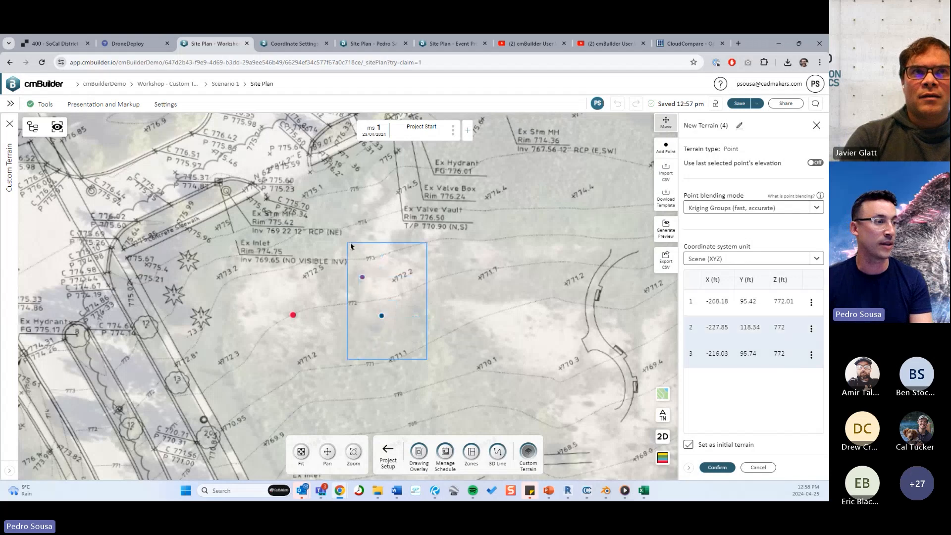
left_click(811, 329)
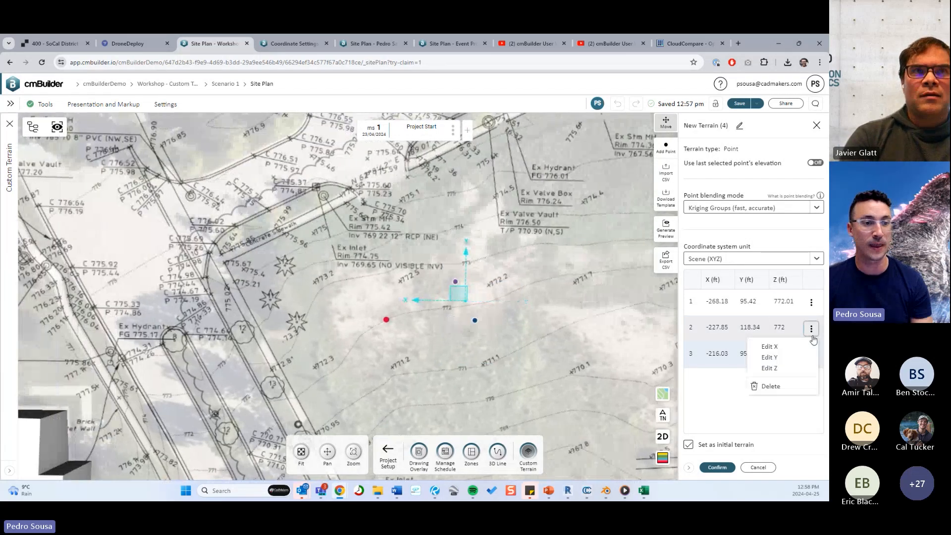
left_click(771, 385)
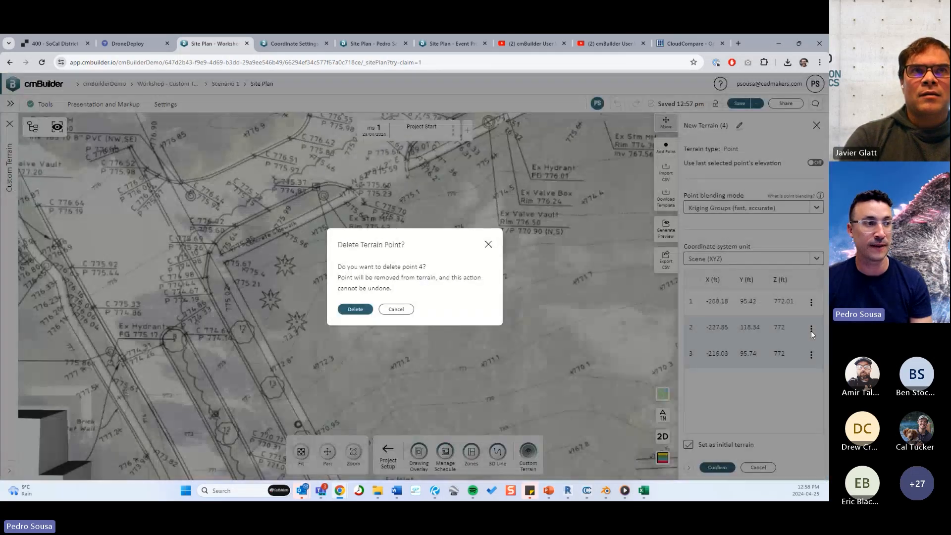
left_click(358, 311)
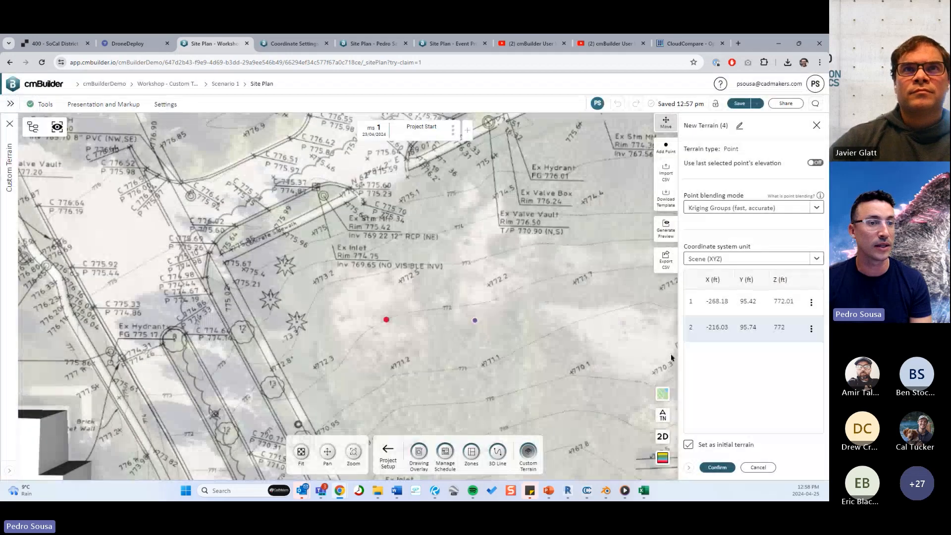
left_click(811, 328)
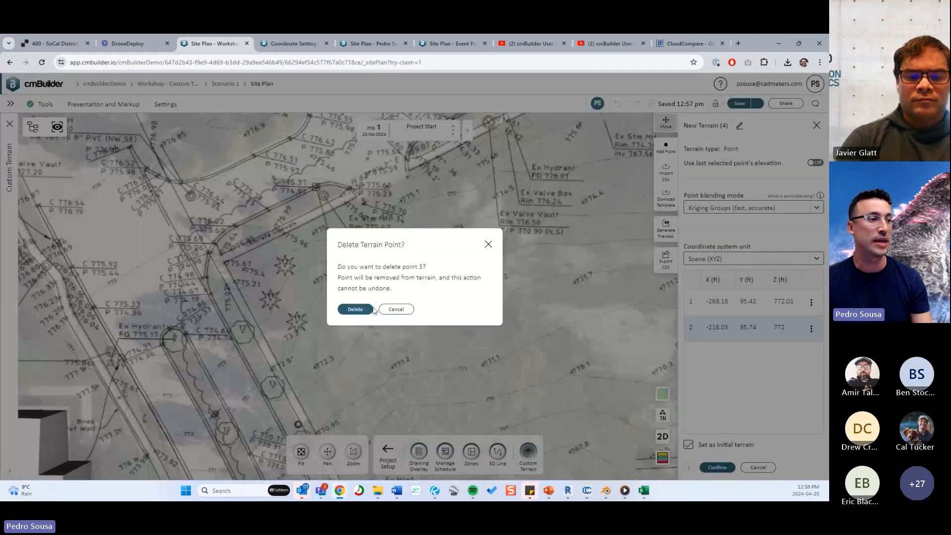
left_click(355, 309)
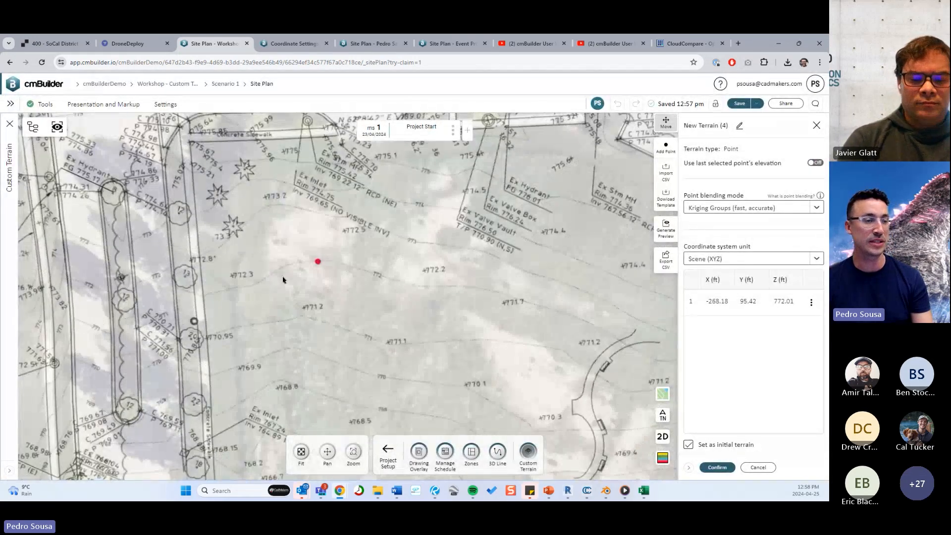
Step: Add a terrain point on the 772 contour just below the 772.3 spot elevation and set its Z to 772 ft
left_click(665, 151)
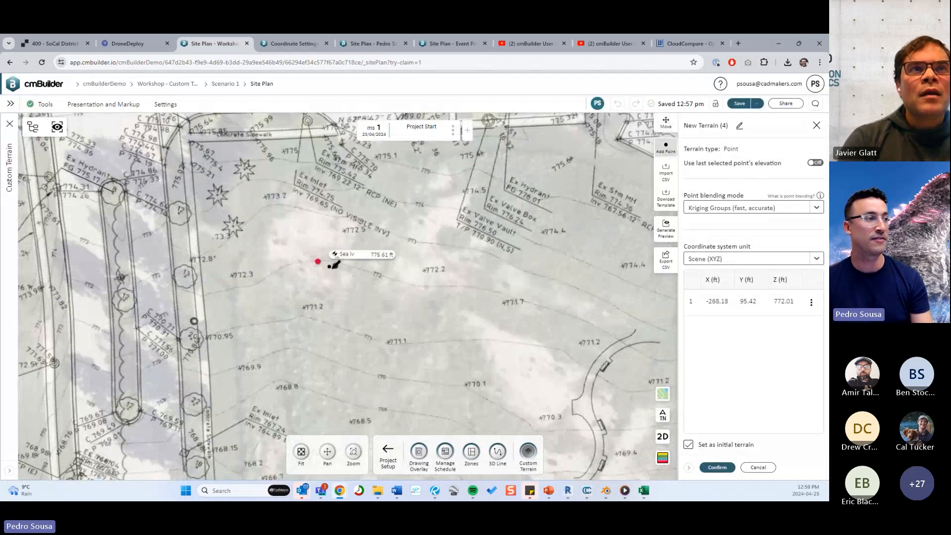
left_click(221, 288)
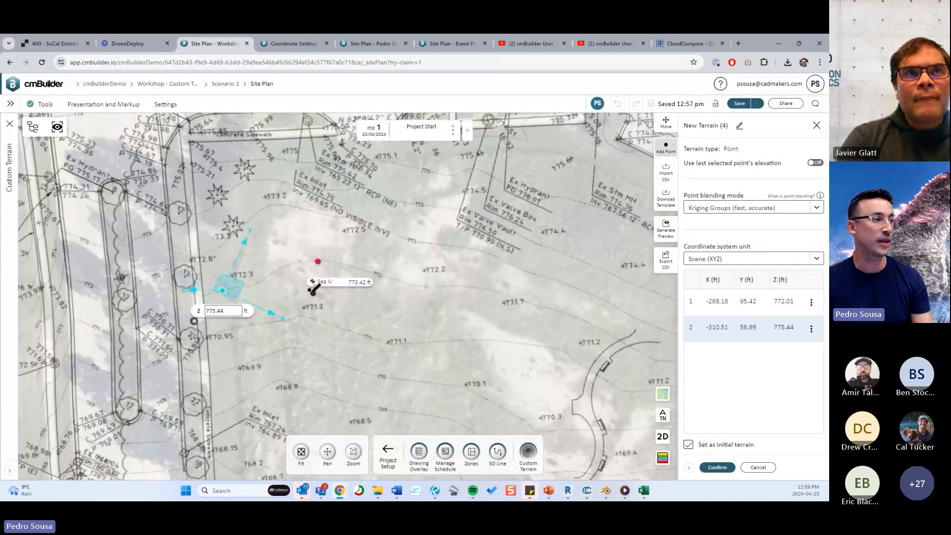
scroll(429, 343, "up", 3)
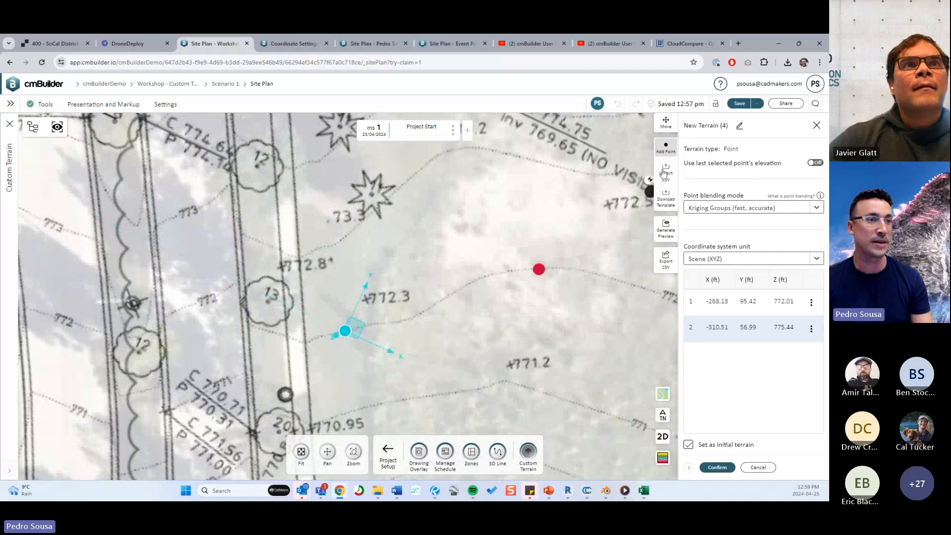
double_click(782, 326)
type("772")
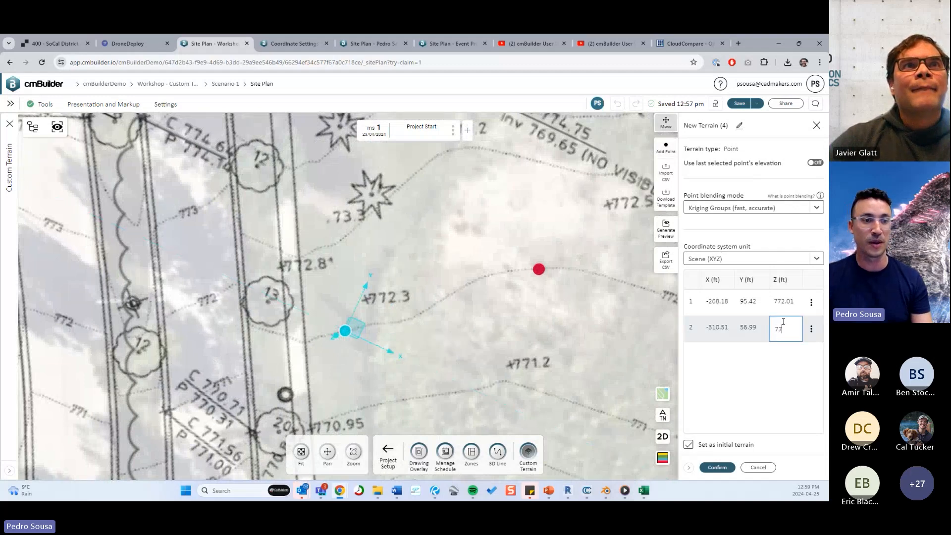
Step: In 2D view, turn on using the last selected point's elevation and add a 772 ft point between the two existing ones
left_click(662, 438)
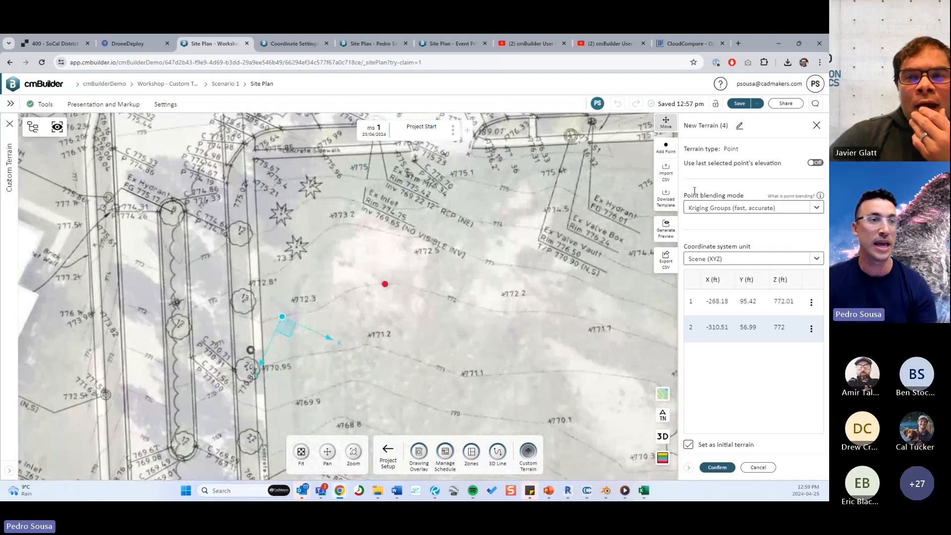
left_click_drag(684, 163, 784, 172)
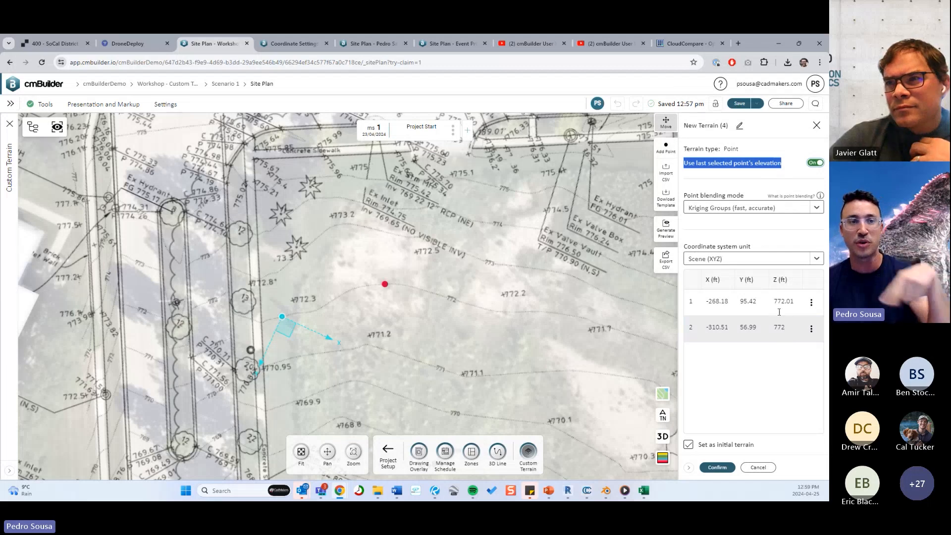
left_click(665, 147)
left_click(329, 301)
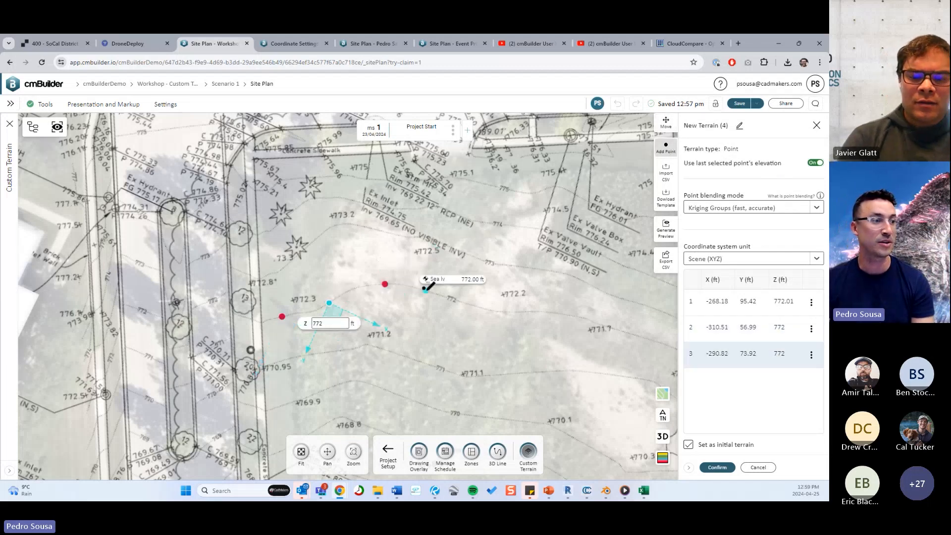
Step: Add six more 772 ft points along the 772 contour, from right of the first point to just past the curved wall
left_click(427, 288)
left_click(448, 303)
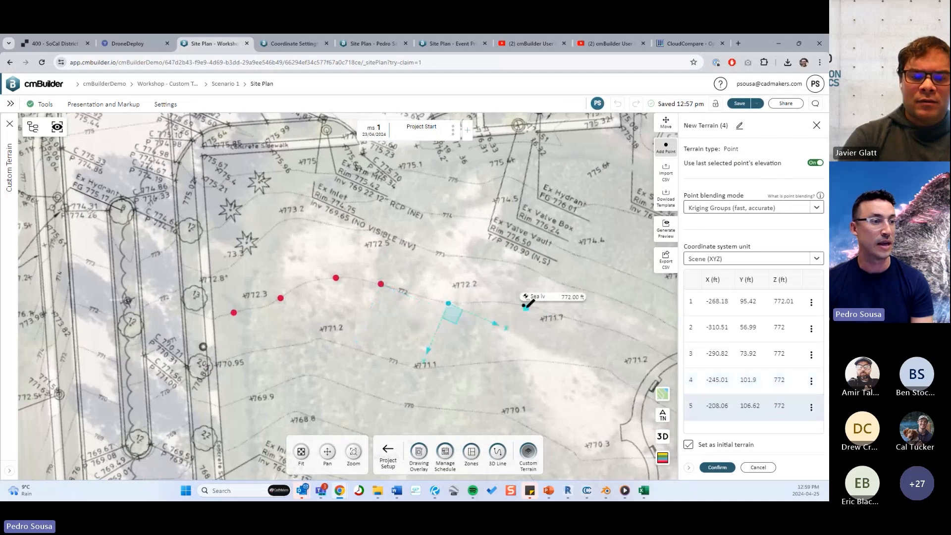
left_click(524, 307)
left_click(559, 313)
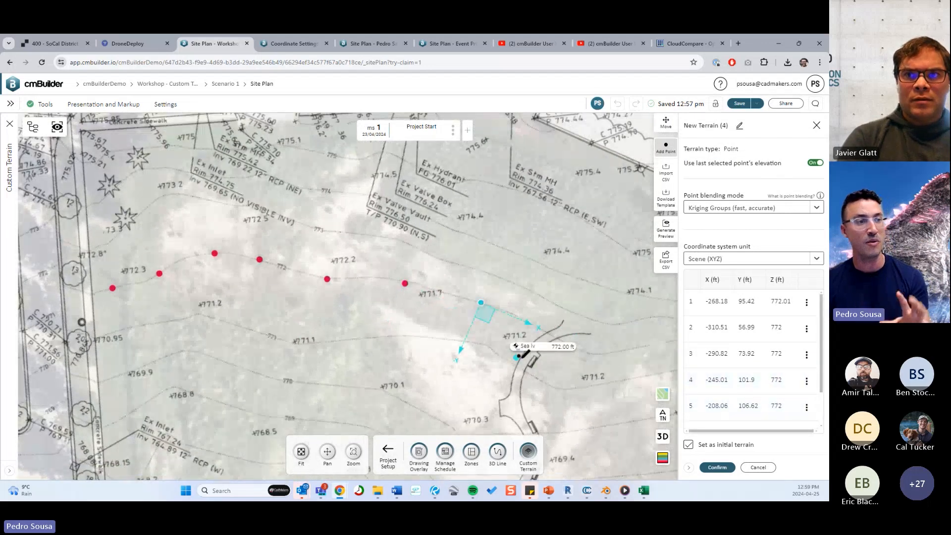
left_click(550, 339)
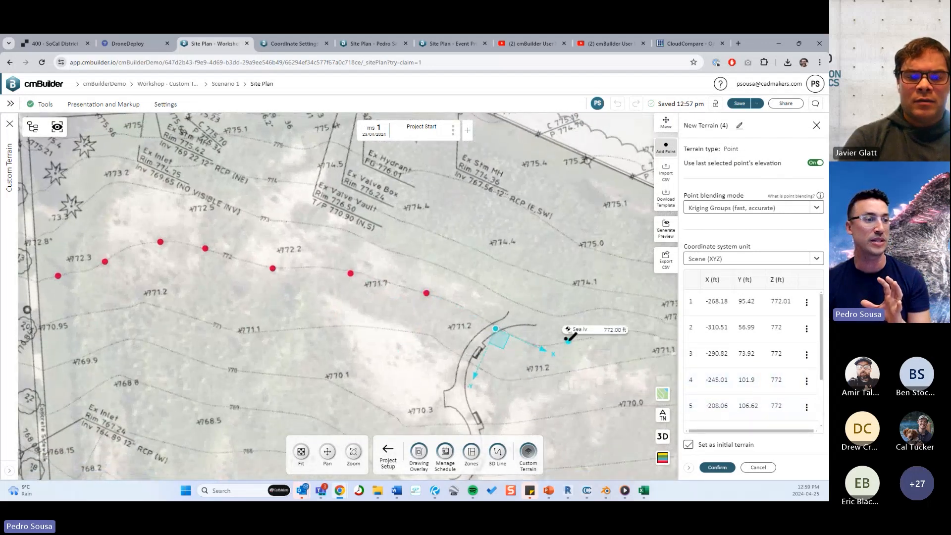
left_click(568, 340)
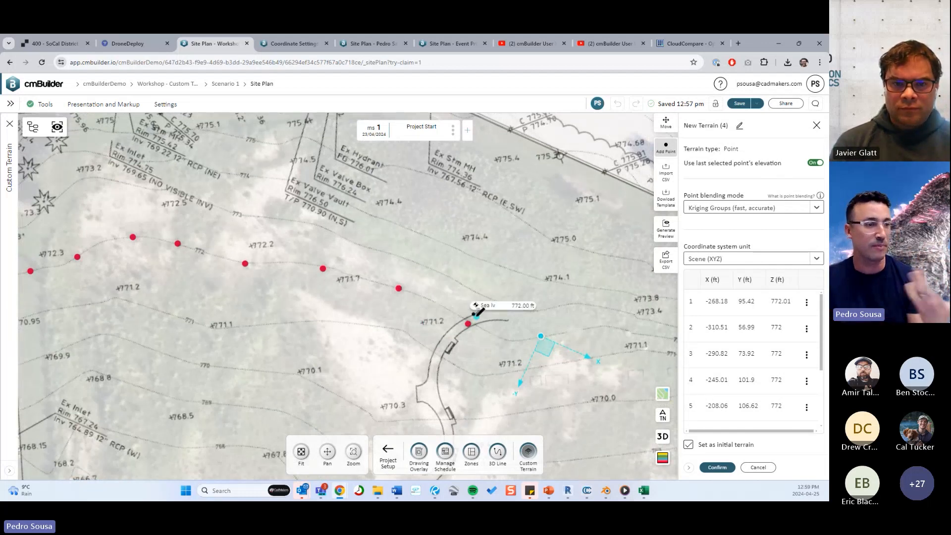
Step: Continue the row of 772 ft points along the contour from the curved wall to near the RFI 24 tag
middle_click_drag(475, 313, 370, 268)
scroll(594, 280, "up", 2)
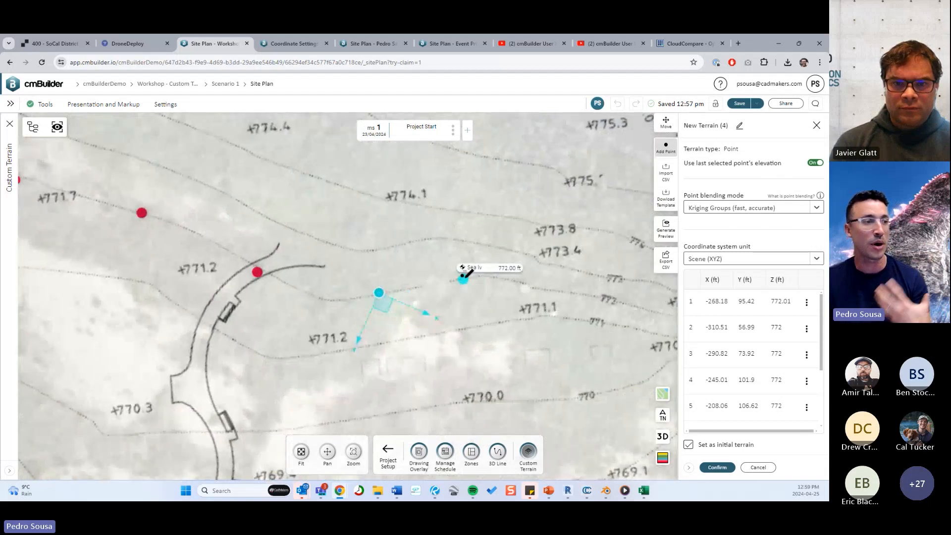
scroll(480, 275, "up", 2)
middle_click_drag(575, 296, 498, 282)
left_click(488, 283)
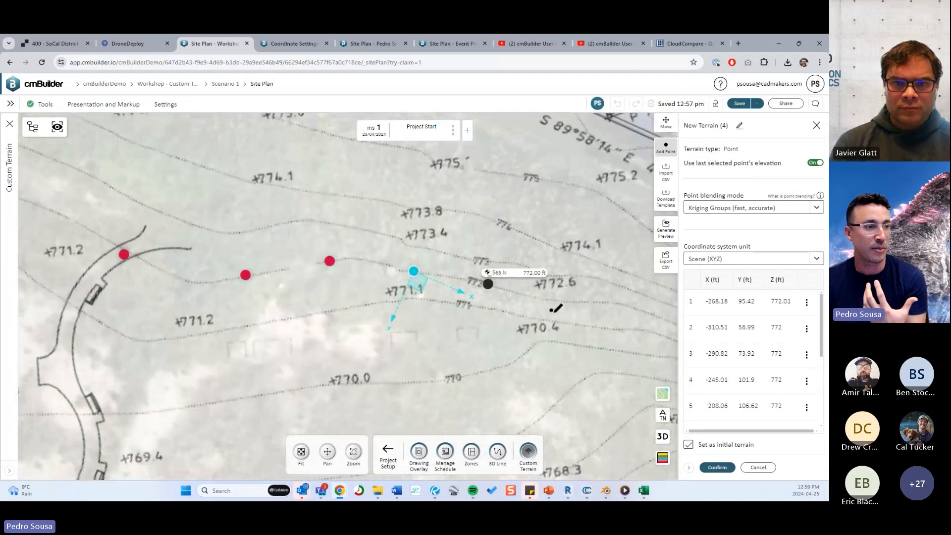
middle_click_drag(547, 312, 522, 302)
left_click(509, 296)
left_click(533, 294)
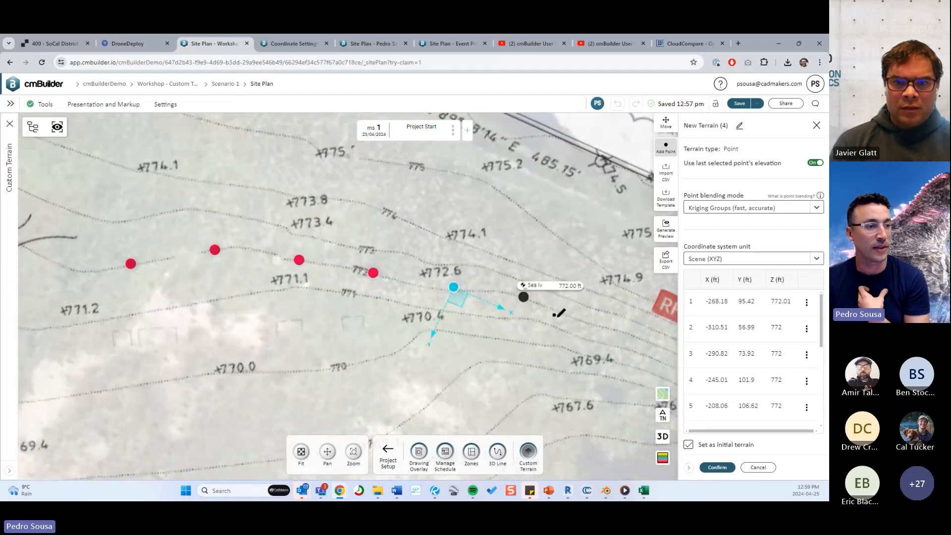
middle_click_drag(593, 312, 538, 313)
left_click(544, 312)
left_click(537, 312)
Step: Add 772 ft points along the contour from below the RFI 24 tag through the red cloud to the 772.5 spot elevation
middle_click_drag(611, 337, 469, 282)
middle_click_drag(550, 317, 475, 275)
middle_click_drag(594, 342, 487, 325)
middle_click_drag(531, 298, 493, 313)
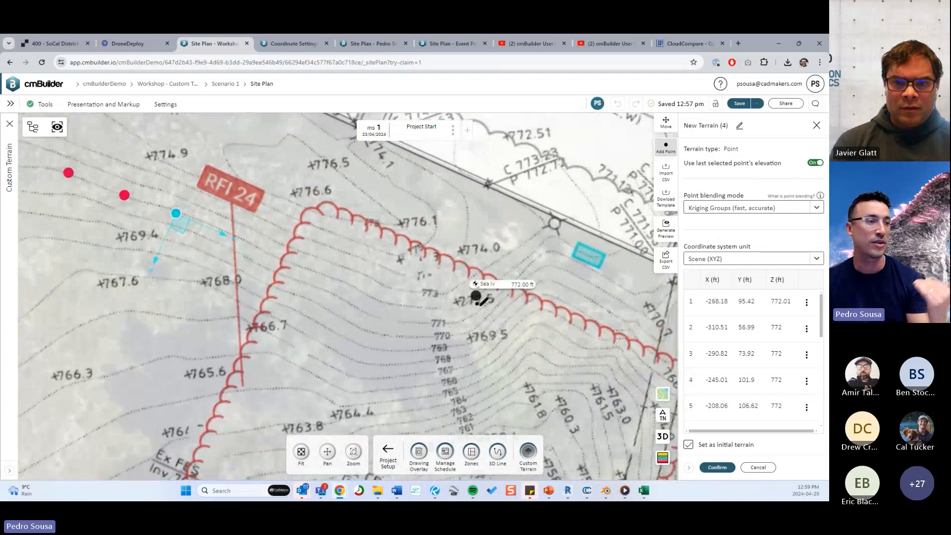
left_click(254, 242)
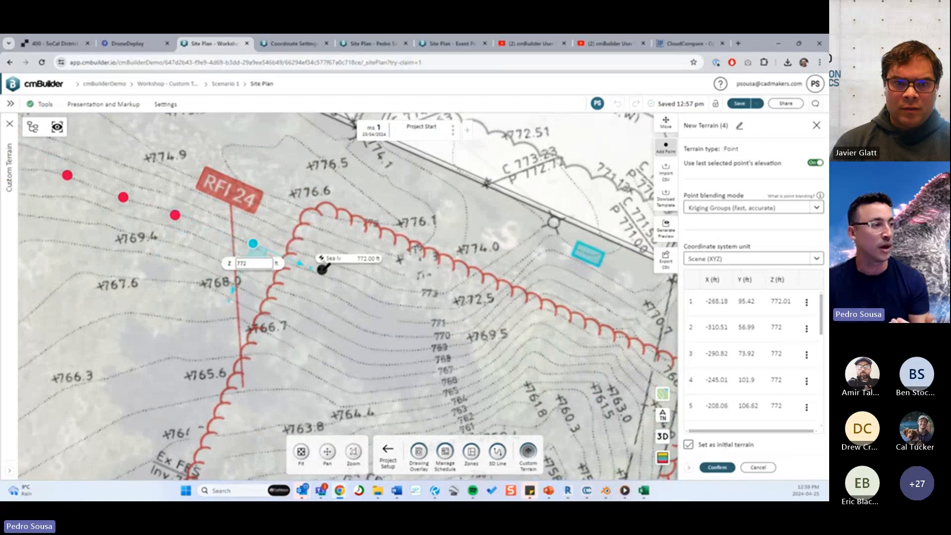
left_click(321, 272)
left_click(362, 291)
left_click(418, 304)
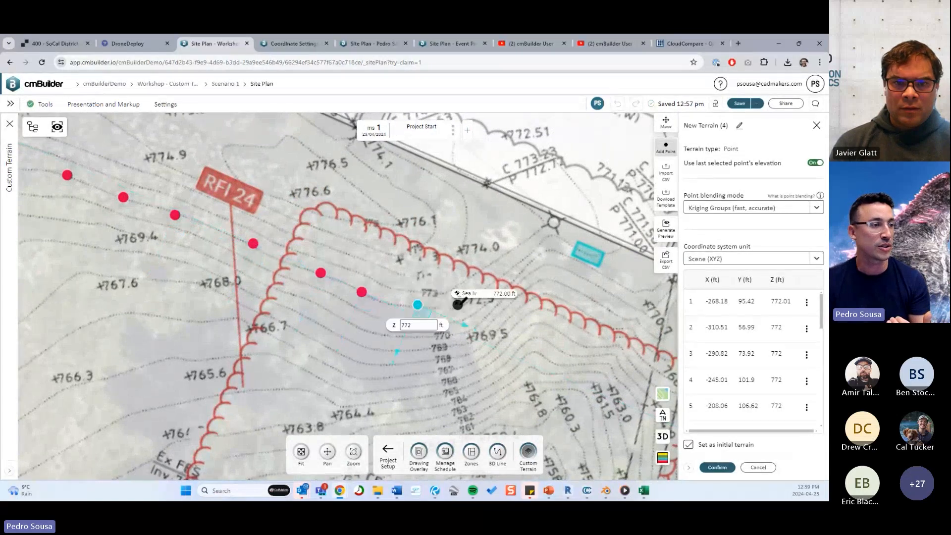
left_click(459, 306)
Step: Add seven 772 ft points where the contour climbs from the 772.5 spot elevation to the property line and turns along it
left_click(480, 288)
left_click(504, 272)
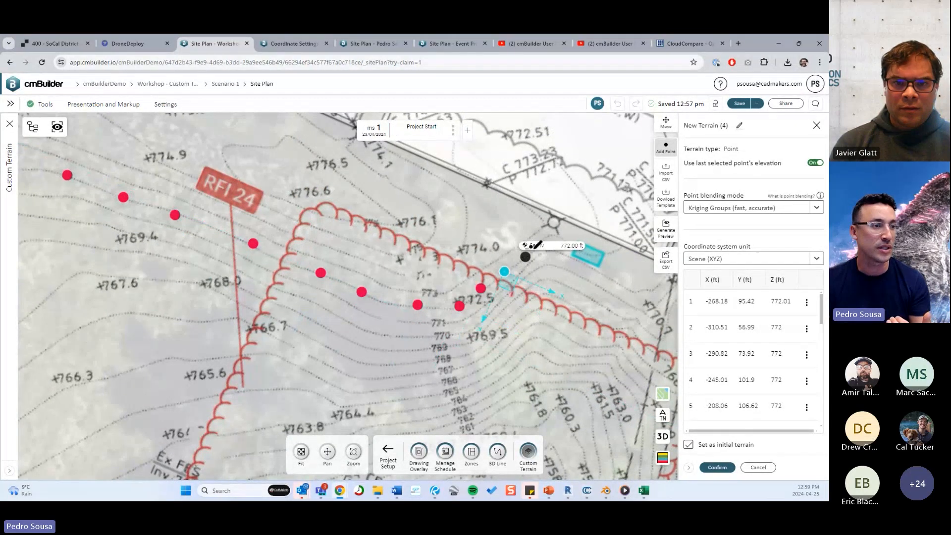
left_click(525, 255)
left_click(541, 242)
left_click(555, 232)
left_click(571, 244)
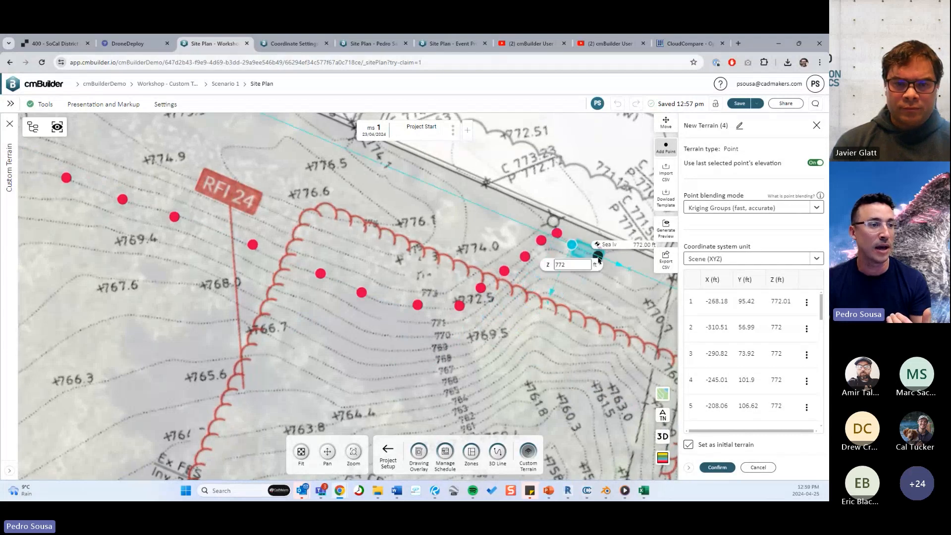
left_click(595, 256)
Step: Examine the placed row of 772 ft points and the remaining contours across Lot 3
scroll(630, 276, "down", 5)
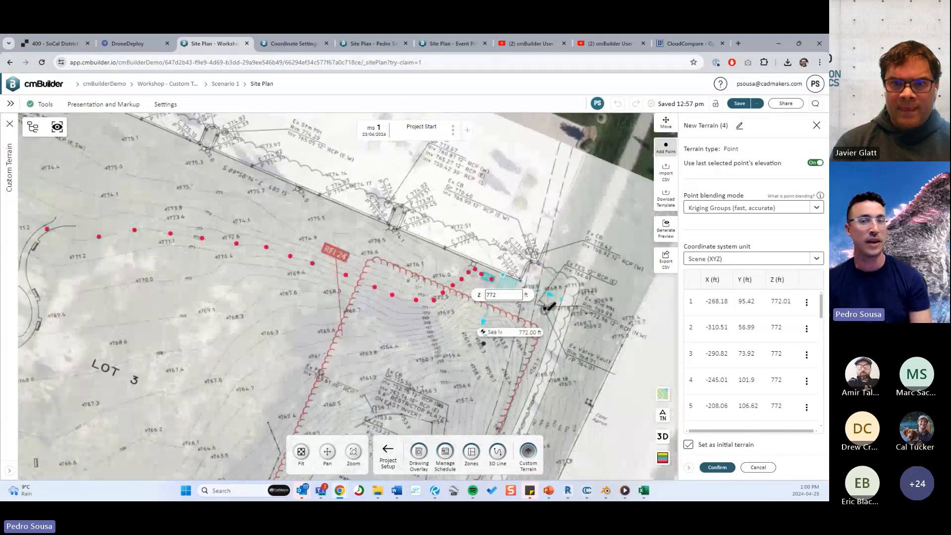
right_click_drag(499, 331, 575, 311)
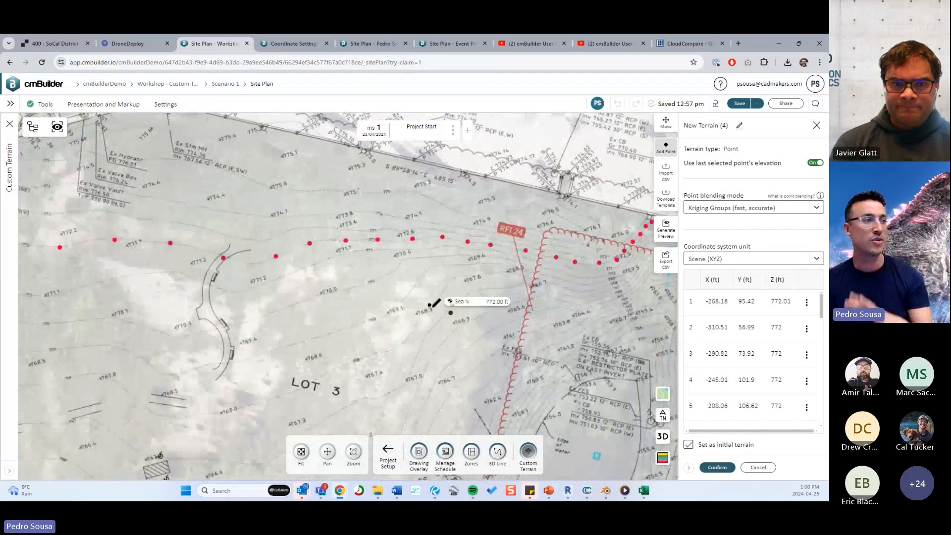
right_click_drag(432, 293, 450, 307)
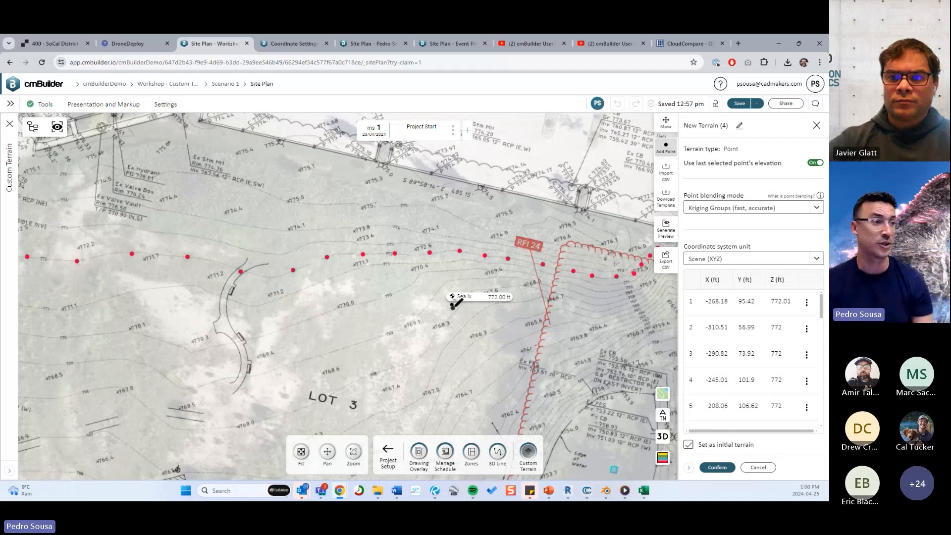
scroll(478, 331, "down", 3)
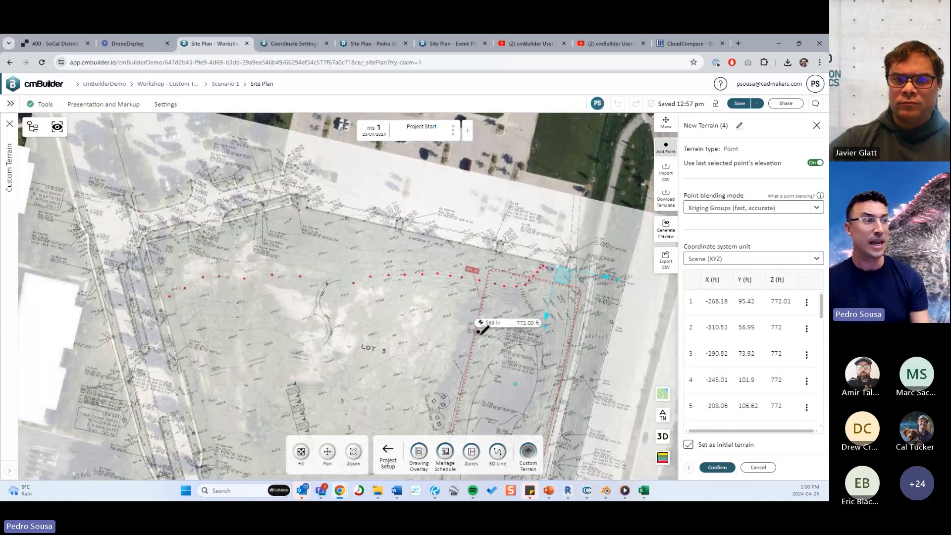
scroll(460, 327, "up", 5)
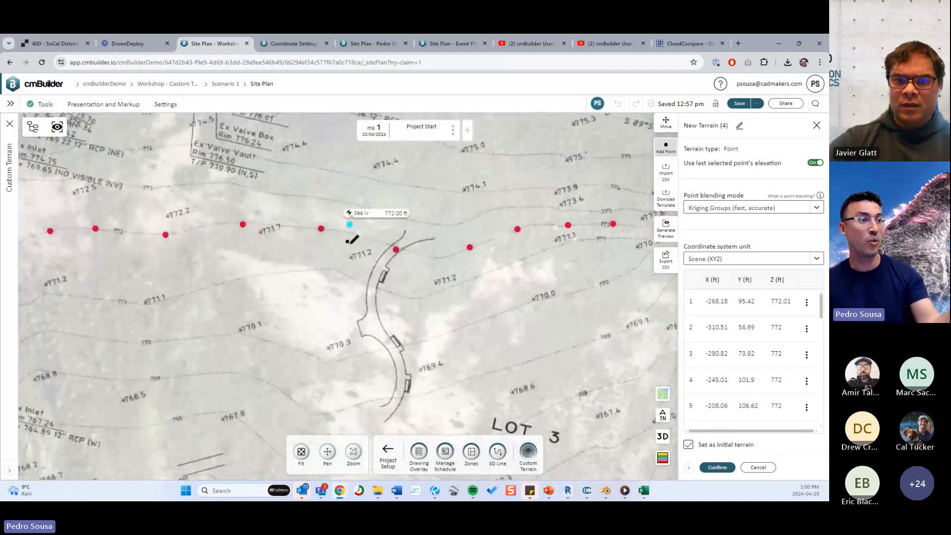
scroll(406, 295, "down", 2)
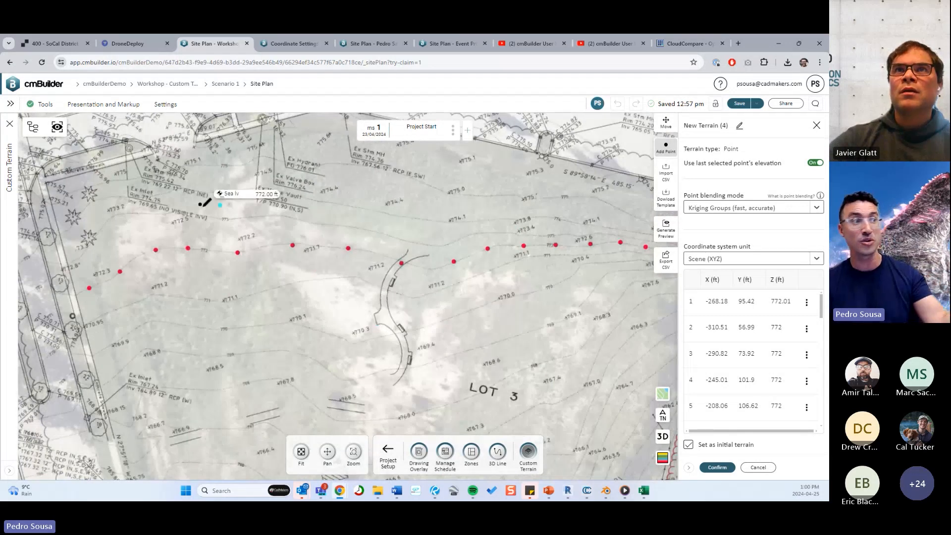
middle_click_drag(479, 326, 432, 326)
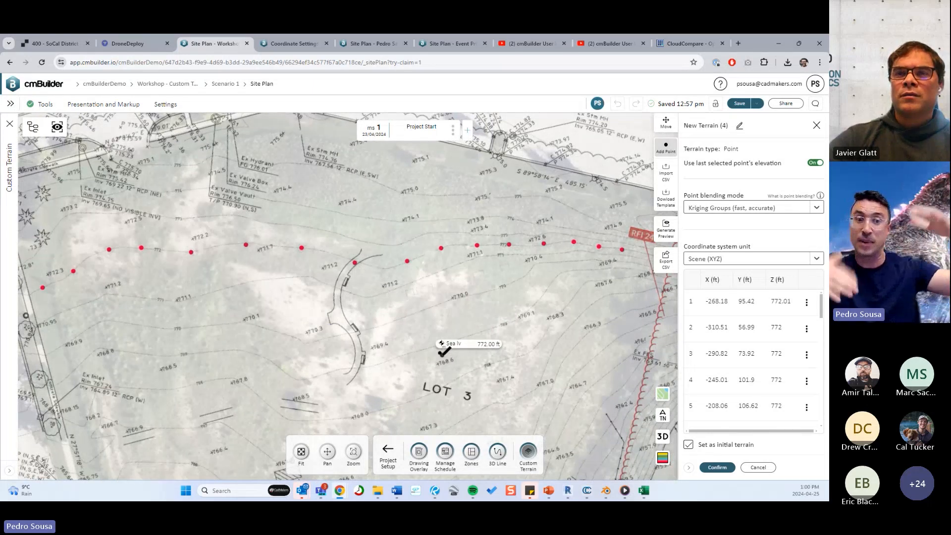
scroll(495, 358, "down", 3)
middle_click_drag(602, 369, 504, 295)
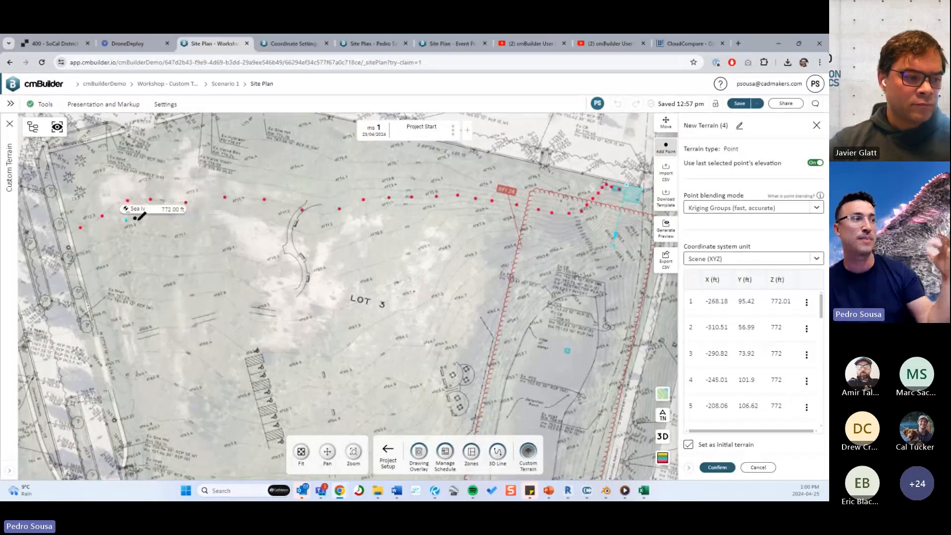
middle_click_drag(237, 228, 94, 230)
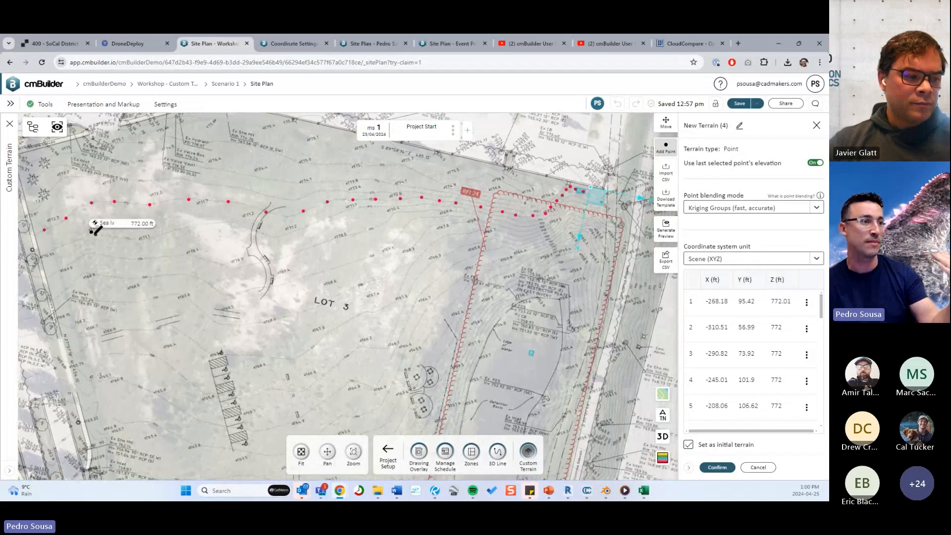
Step: Examine the existing contours and the row of 772 ft points from the detention basin area across Lot 3
scroll(443, 251, "up", 3)
middle_click_drag(453, 202, 387, 204)
scroll(387, 213, "up", 2)
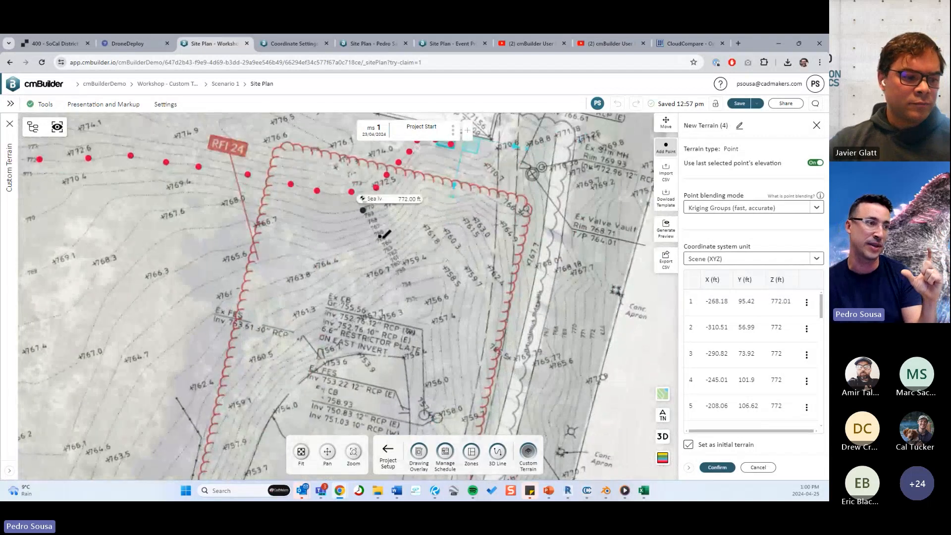
scroll(386, 242, "up", 3)
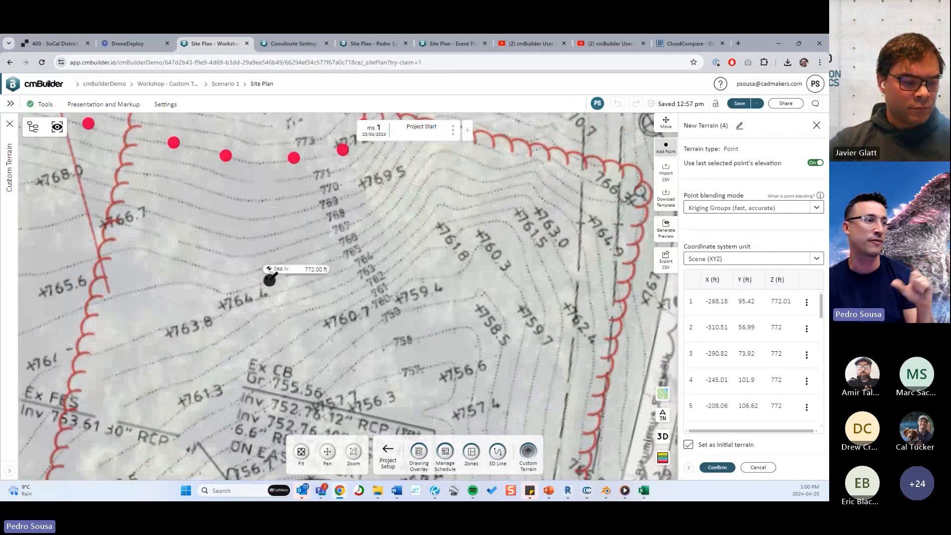
middle_click_drag(337, 256, 349, 274)
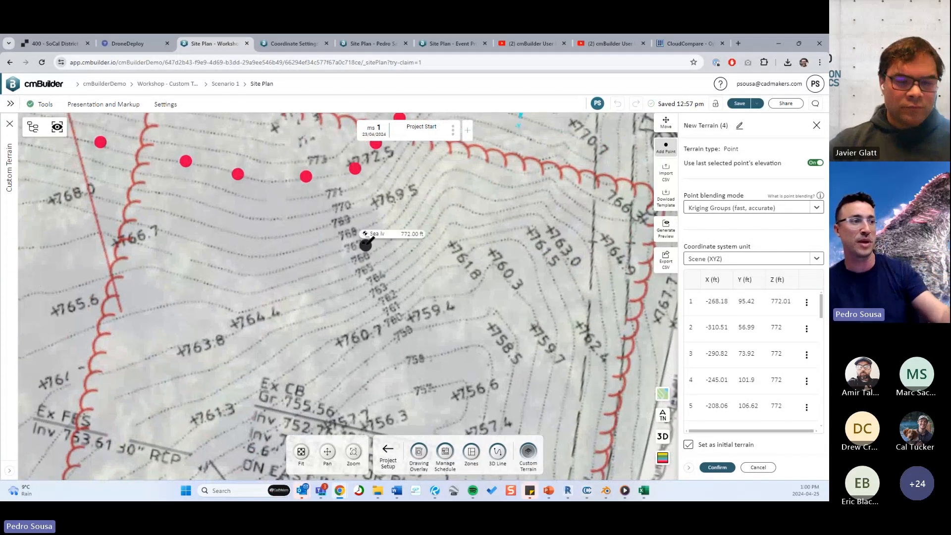
scroll(365, 244, "down", 2)
scroll(334, 296, "down", 2)
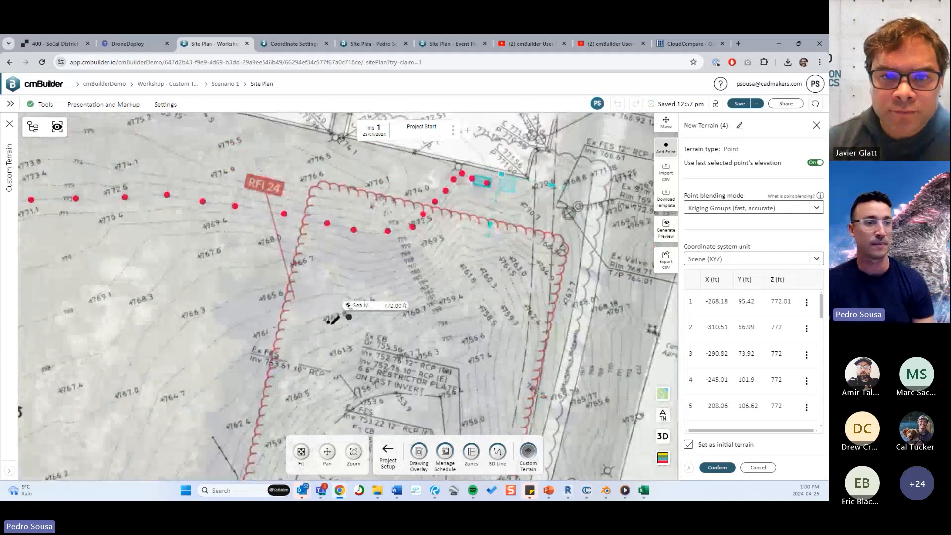
middle_click_drag(346, 310, 514, 263)
scroll(472, 299, "down", 2)
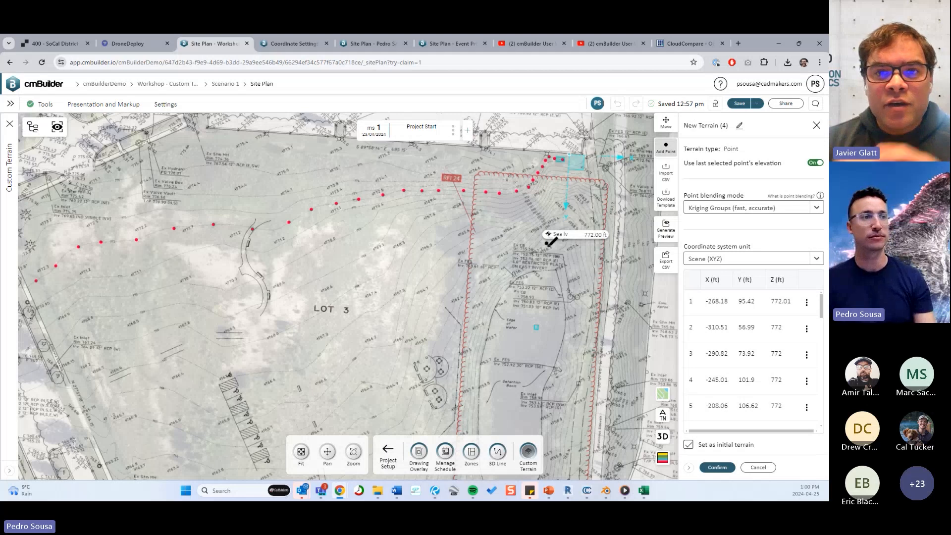
scroll(449, 312, "down", 5)
scroll(425, 327, "up", 3)
scroll(405, 338, "down", 1)
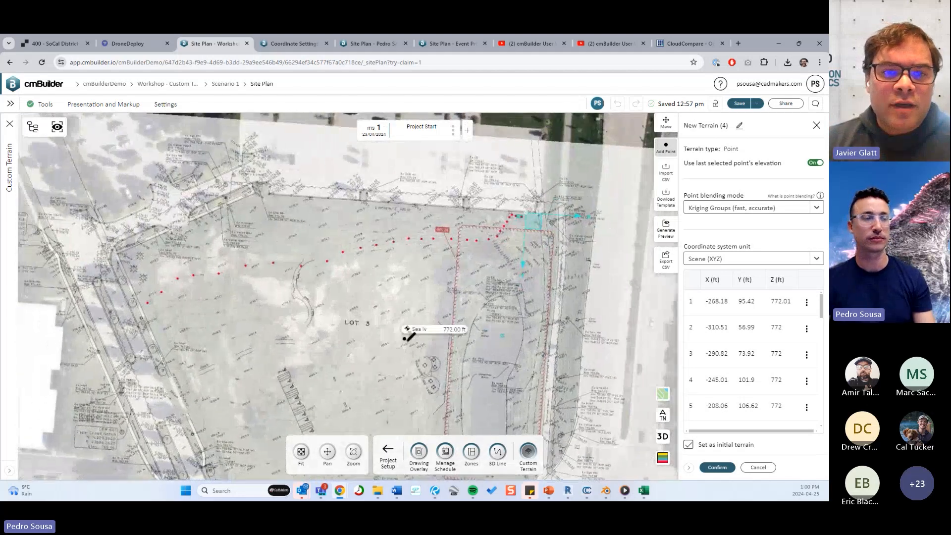
scroll(407, 336, "up", 3)
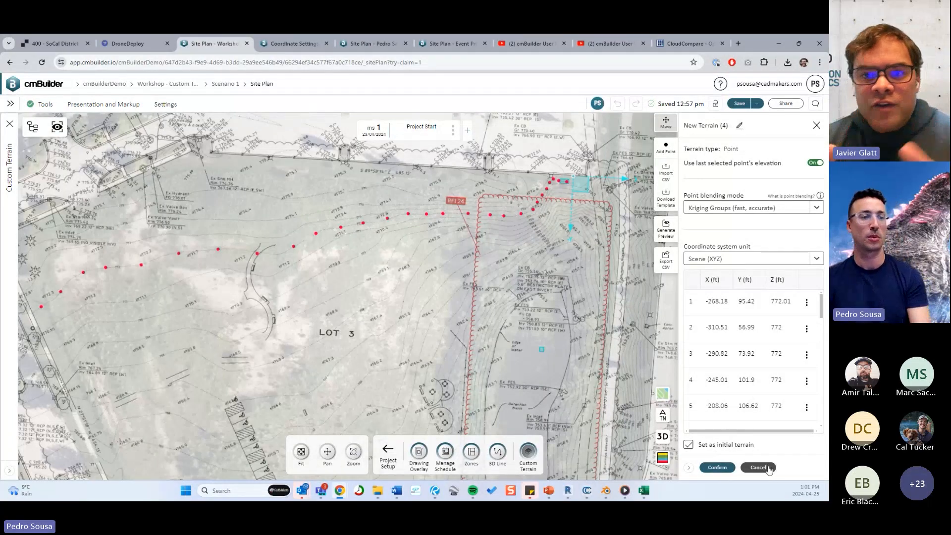
Step: Inspect the row of 772 ft points in 3D from several angles, including near ground level
right_click_drag(475, 317, 492, 335)
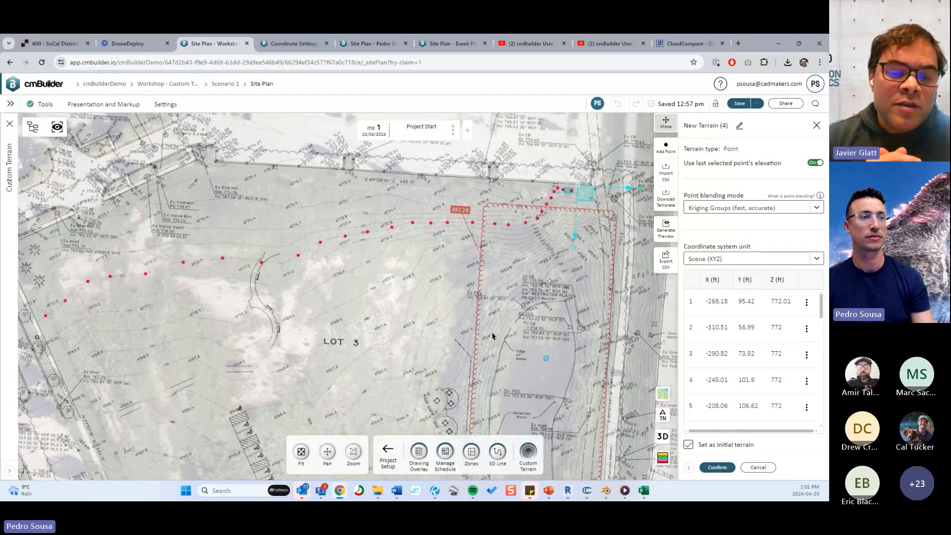
mouse_move(492, 335)
left_mouse_down()
mouse_move(498, 305)
mouse_move(496, 348)
mouse_move(509, 335)
mouse_move(508, 355)
mouse_move(528, 369)
mouse_move(435, 357)
mouse_move(445, 367)
mouse_move(484, 324)
left_mouse_up()
scroll(498, 305, "up", 4)
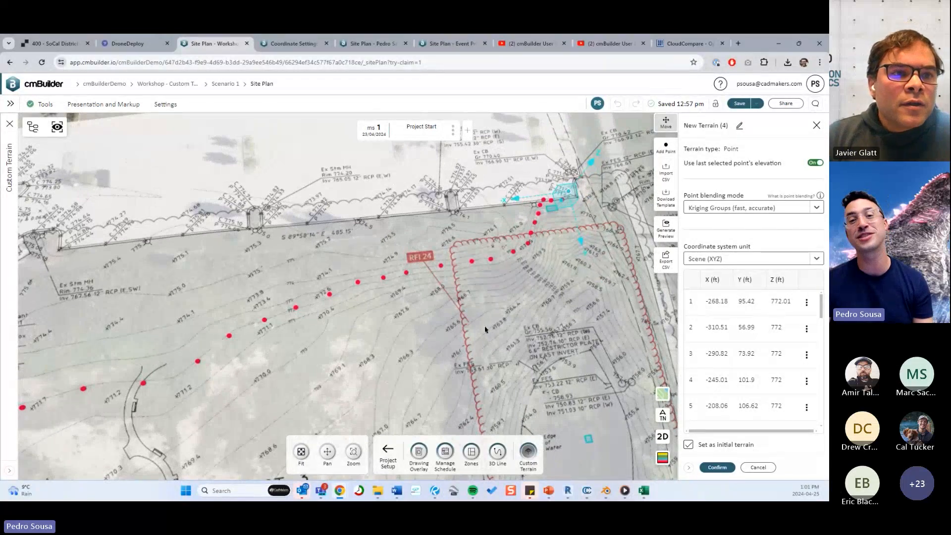
left_click_drag(493, 339, 478, 267)
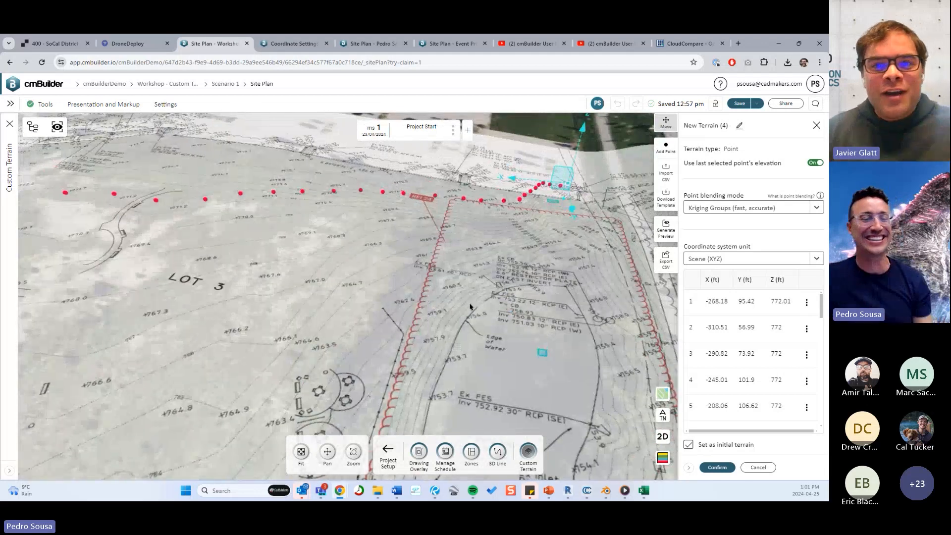
left_click_drag(429, 313, 444, 288)
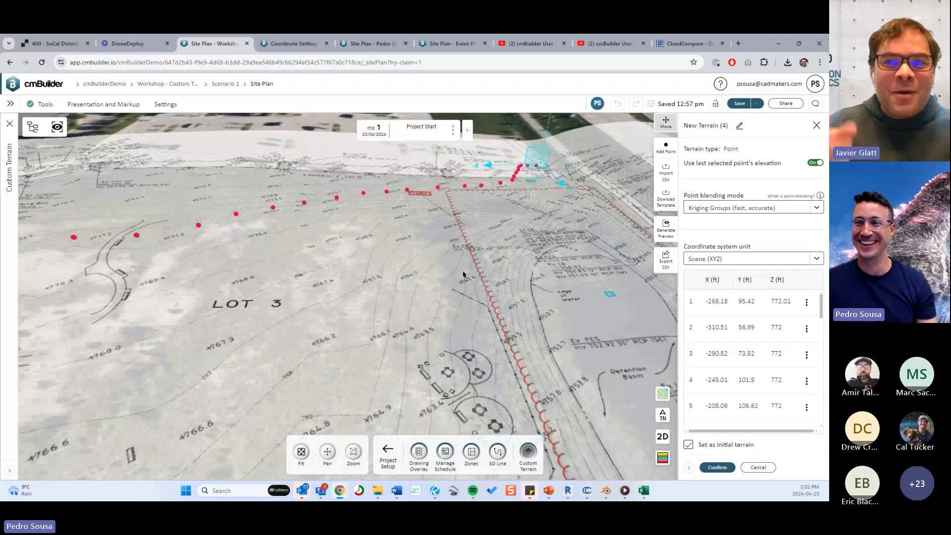
left_click_drag(449, 278, 484, 290)
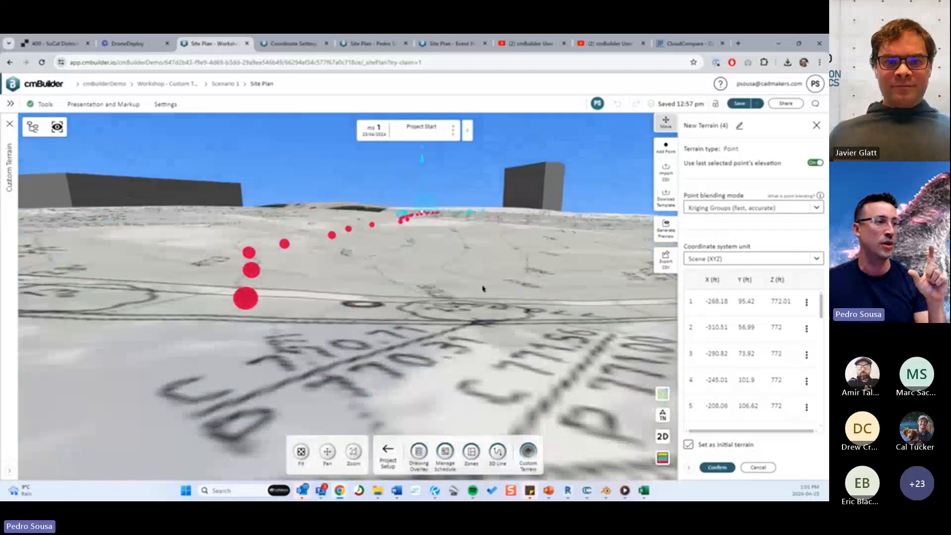
left_click_drag(483, 288, 442, 275)
left_click_drag(520, 265, 445, 278)
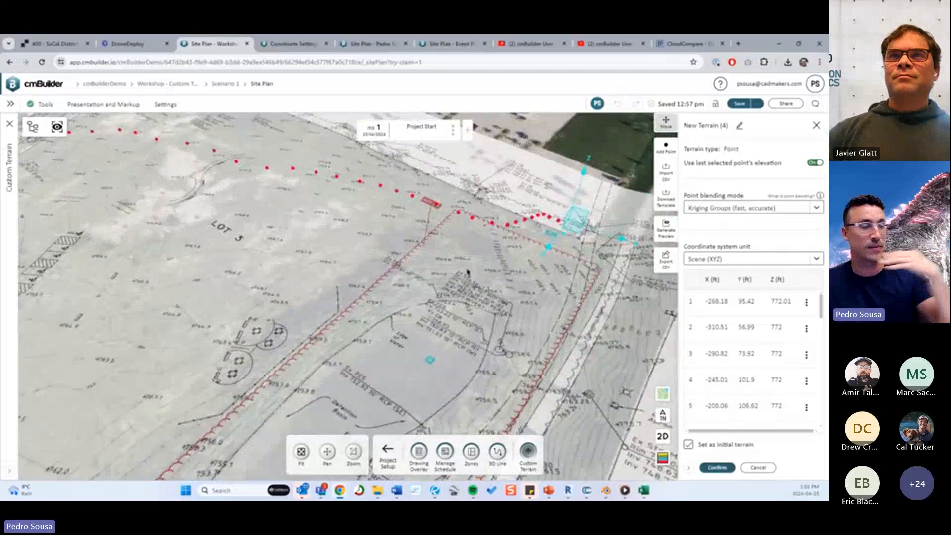
Step: Discard the new point terrain without saving and open the Contour Lines terrain for editing
left_click(752, 467)
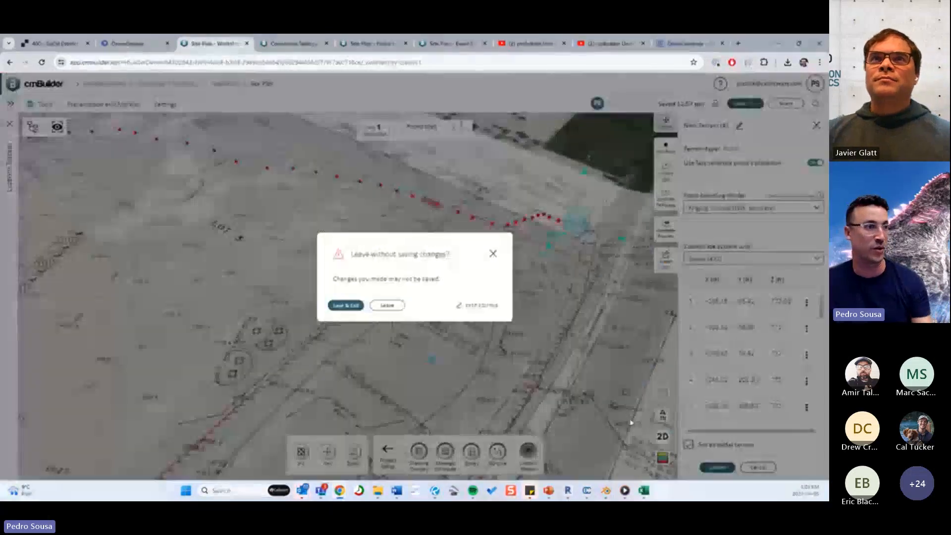
left_click(387, 306)
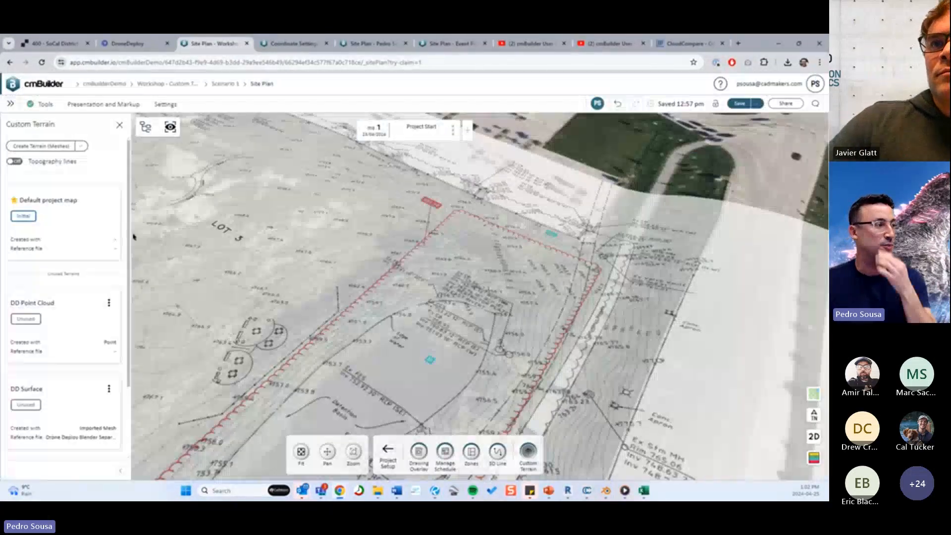
left_click(108, 384)
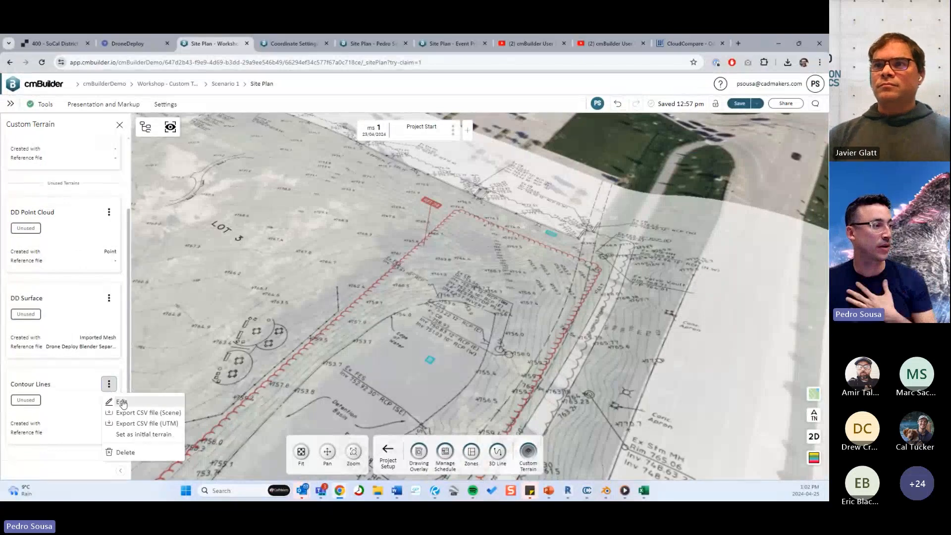
left_click(122, 403)
Step: Review the full point set of the Contour Lines terrain in 3D and confirm it as the initial terrain
scroll(265, 307, "down", 5)
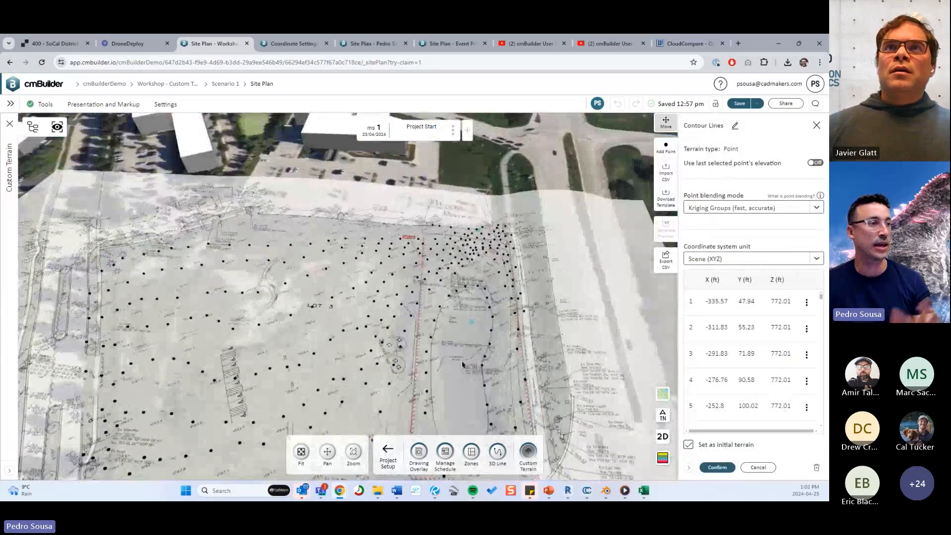
scroll(457, 357, "down", 3)
left_click_drag(457, 357, 515, 259)
scroll(446, 296, "up", 3)
left_click(723, 467)
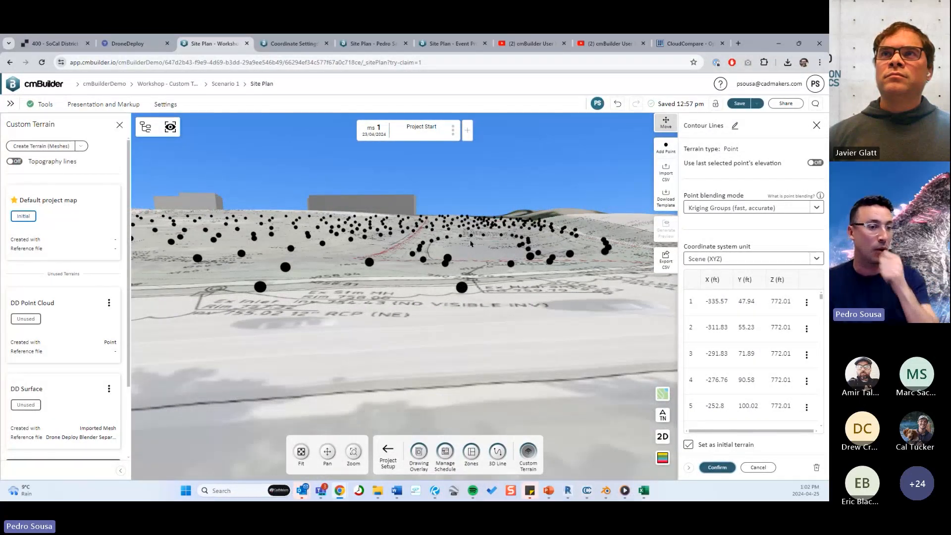
scroll(596, 363, "down", 5)
left_click(716, 468)
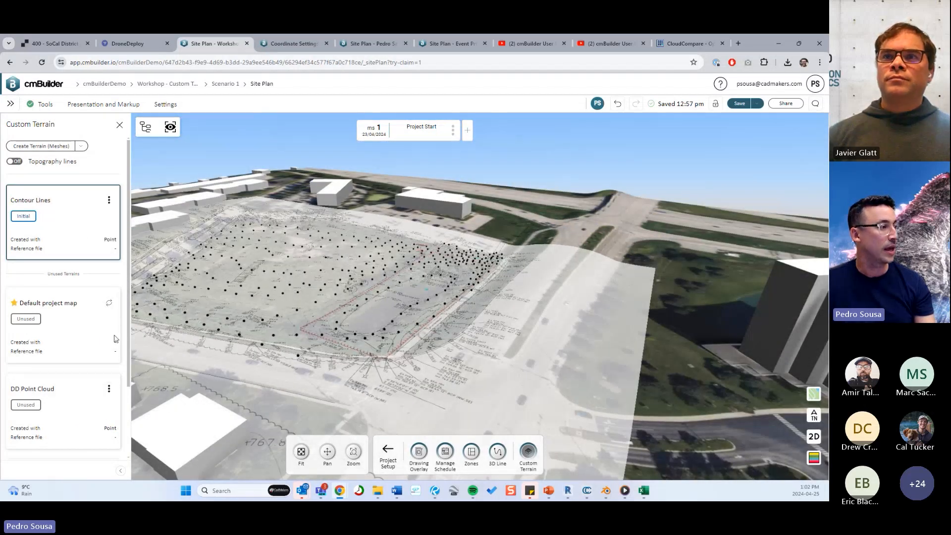
Step: Compare the surfaces by making Default project map the initial terrain, and set Contour Lines as initial again
left_click(108, 302)
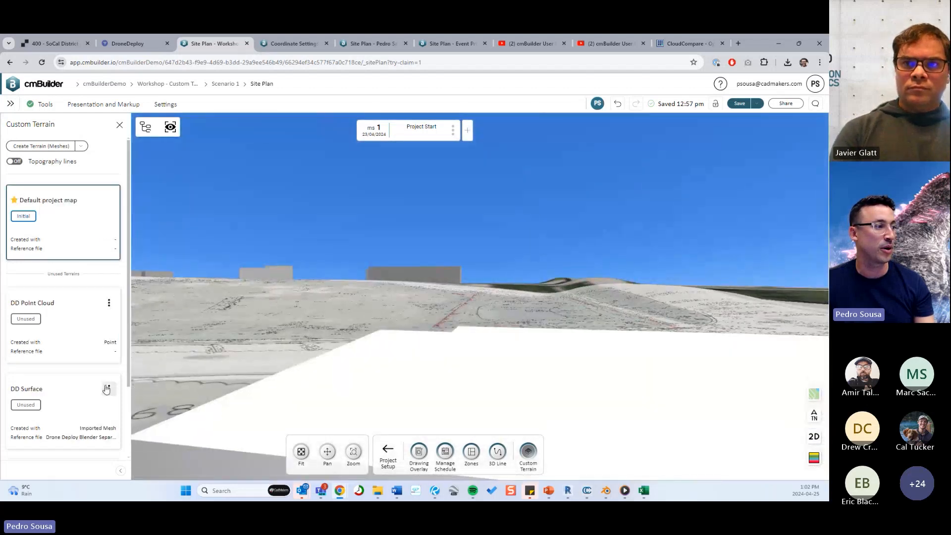
scroll(109, 389, "down", 1)
left_click(109, 344)
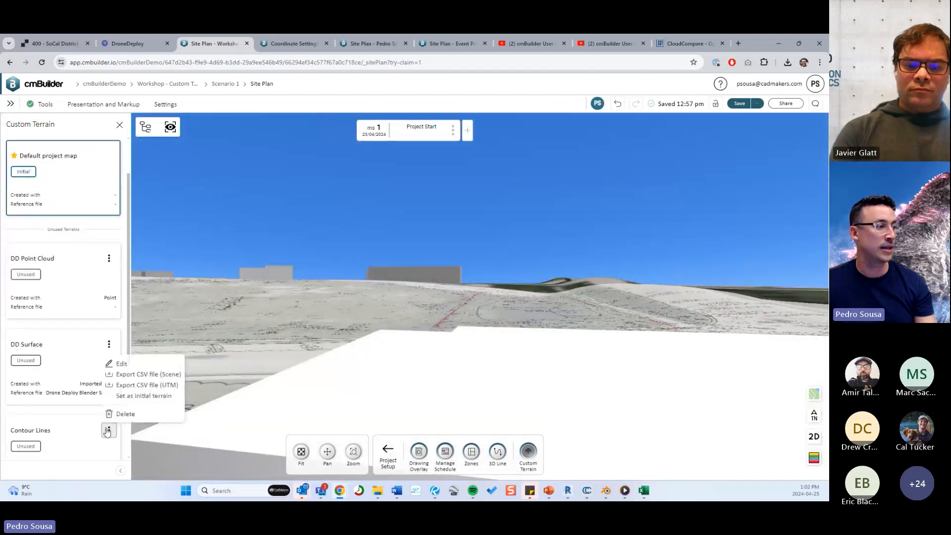
left_click(147, 396)
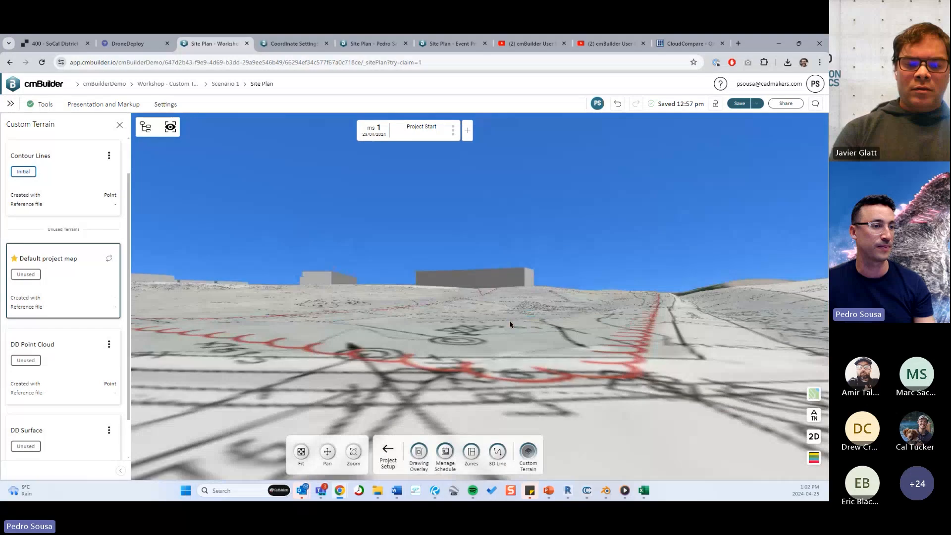
left_click_drag(510, 324, 427, 294)
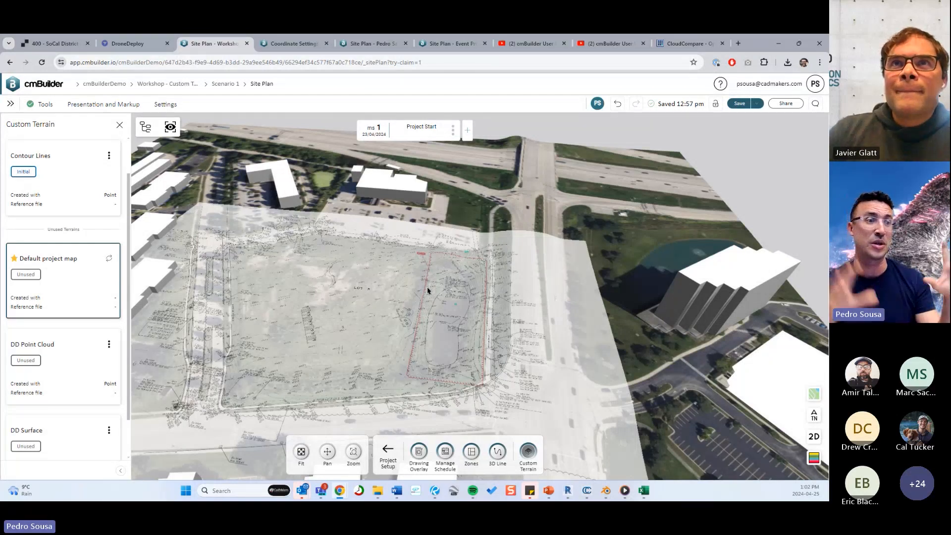
Step: Switch to the PowerPoint presentation, show the Point (Manual) - cmBuilder Process slide, and look through the earlier slides
left_click(549, 490)
left_click(63, 317)
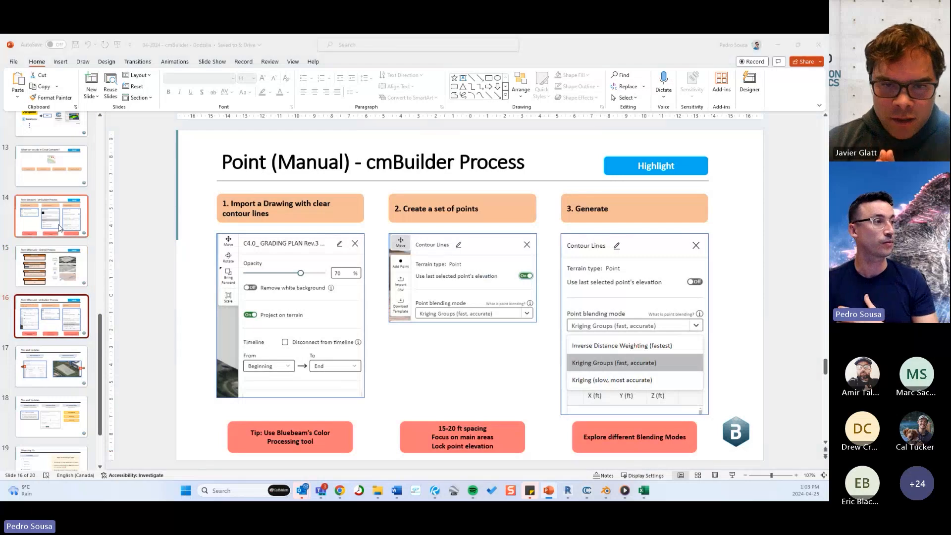
scroll(99, 257, "up", 4)
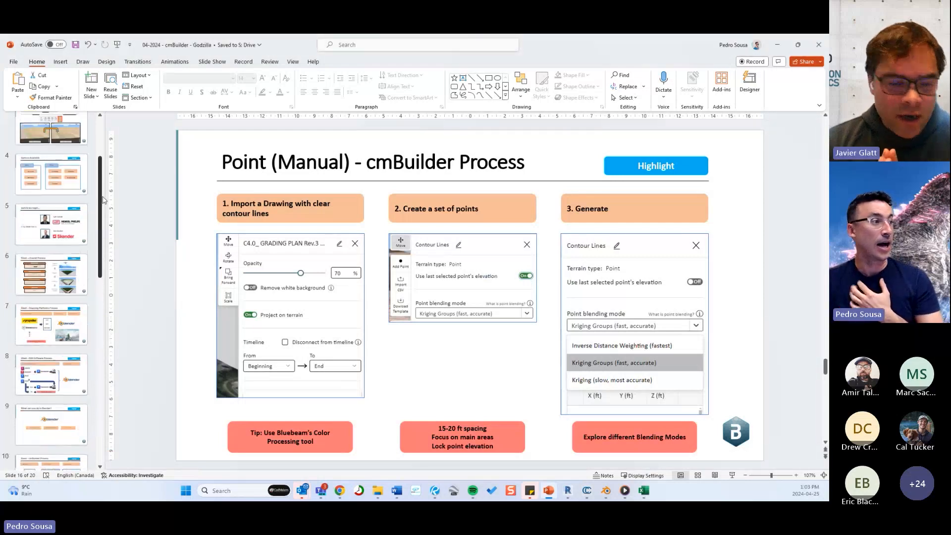
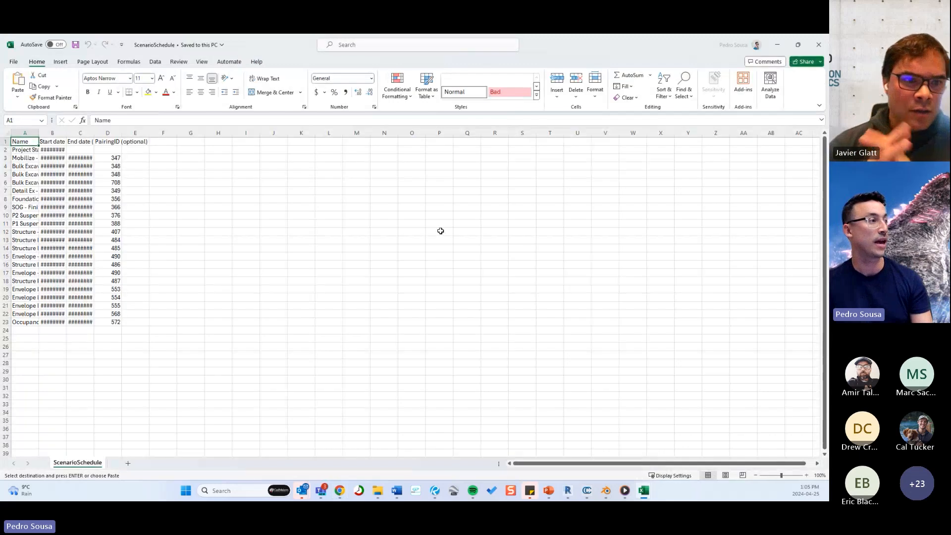
Step: Fit all columns of the ScenarioSchedule sheet to their contents so the milestone names and dates are readable
left_click(5, 135)
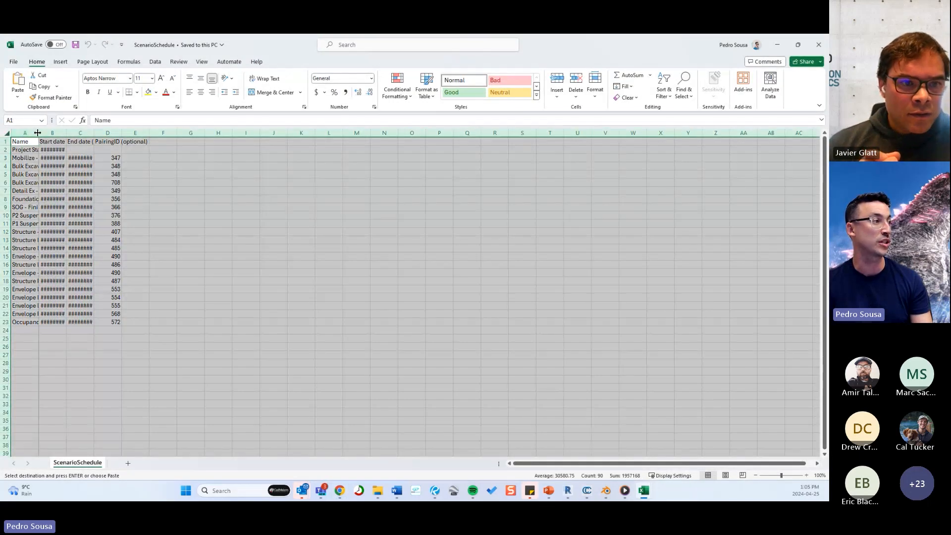
double_click(38, 132)
left_click(219, 243)
left_click(69, 167)
left_click(76, 203)
left_click(208, 223)
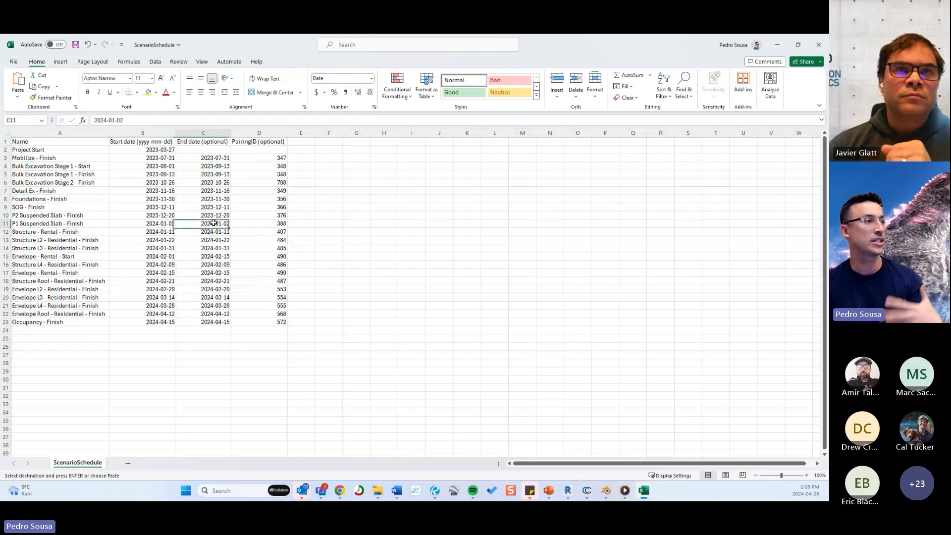
Step: Return to the Event Project schedule in cmBuilder and review the Tips and Updates slide in PowerPoint
left_click(778, 43)
left_click(778, 43)
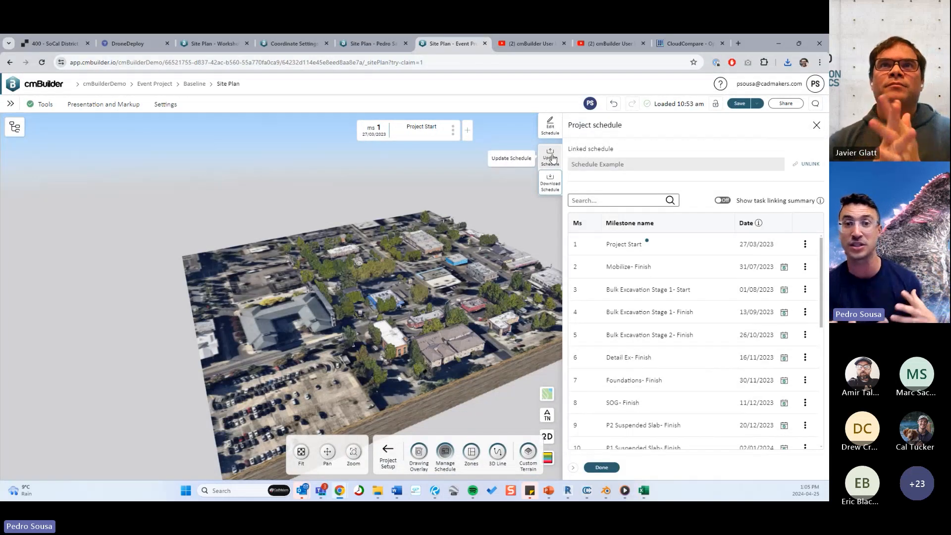
left_click(554, 497)
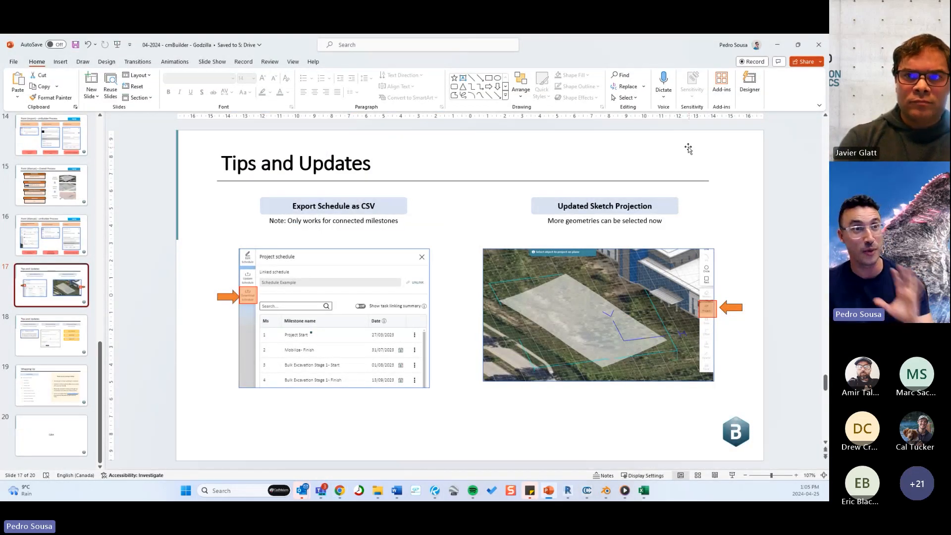
left_click(778, 46)
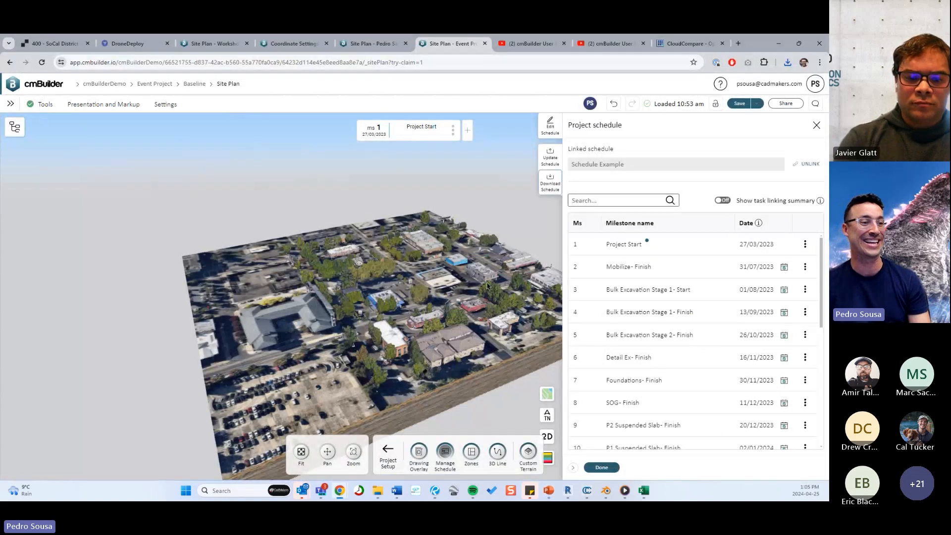
Step: Go back to the Workshop site plan, hide the drawing overlay covering the lot, and close the custom terrain list
left_click(213, 44)
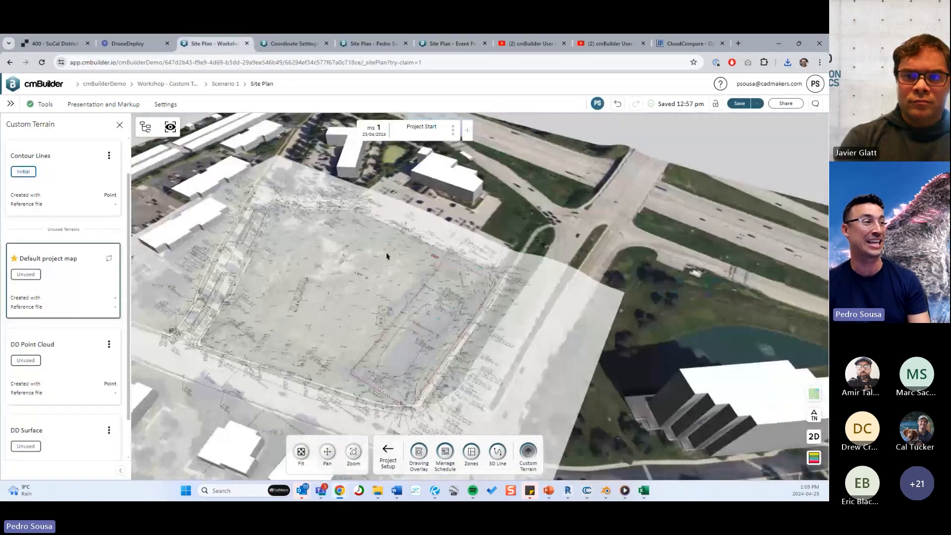
left_click_drag(387, 256, 518, 243)
left_click_drag(459, 227, 478, 273)
left_click(465, 256)
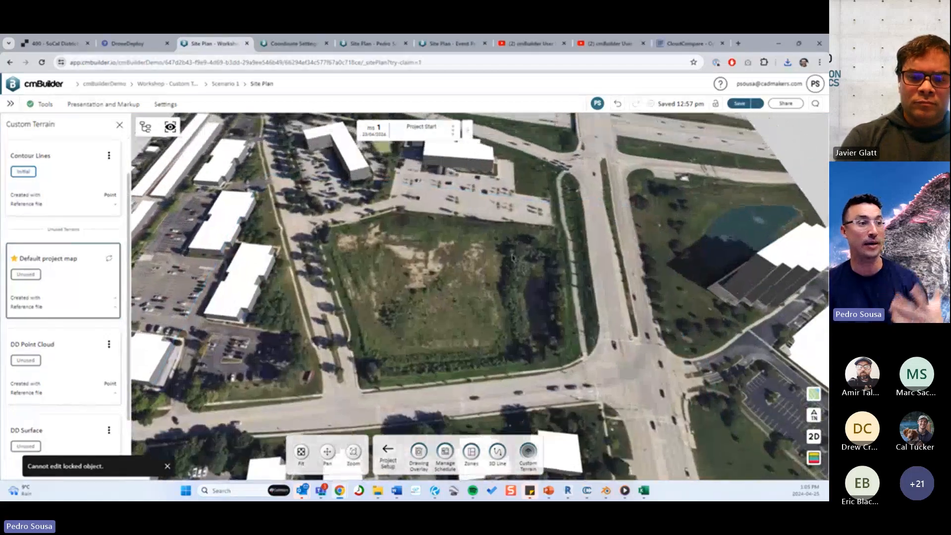
scroll(478, 272, "up", 3)
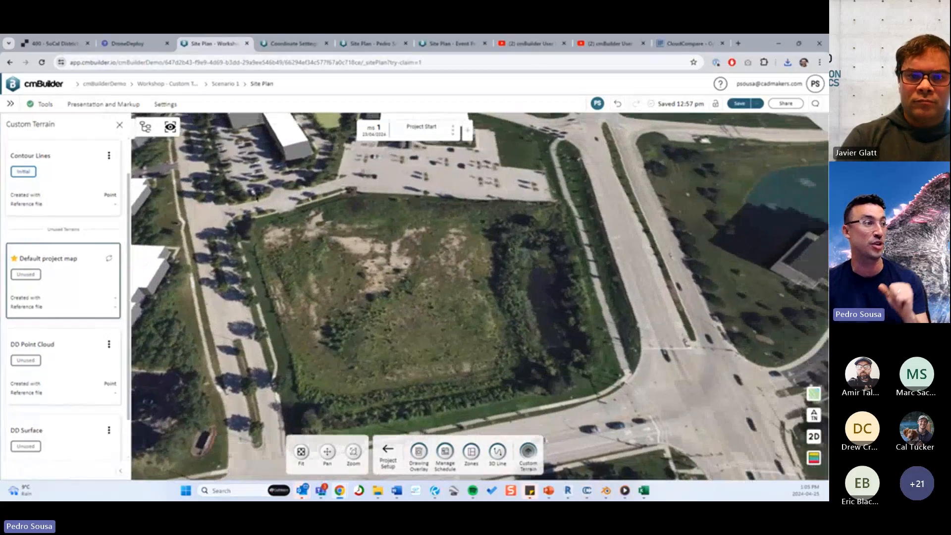
left_click(120, 125)
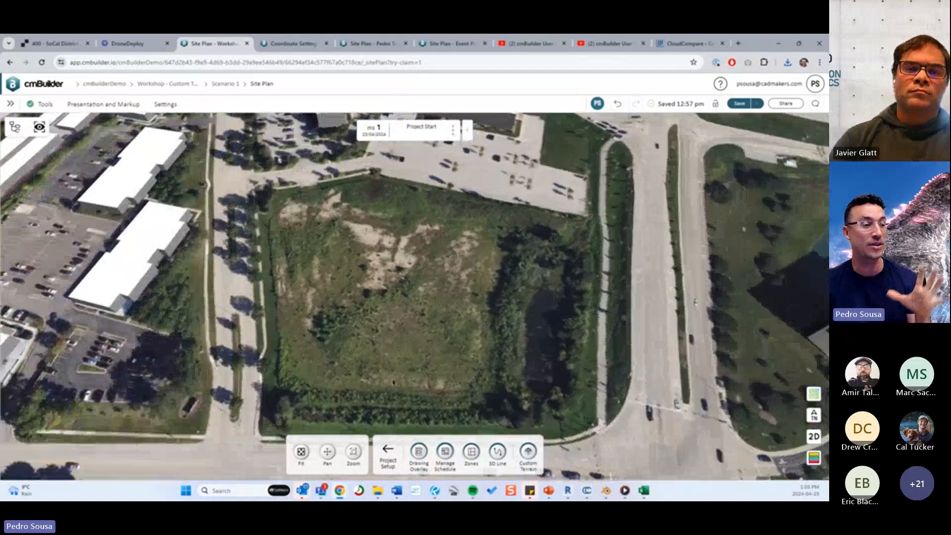
Step: Leave the project setup tools and restore the temporarily hidden objects so the building model on the lot shows in perspective
left_click(388, 453)
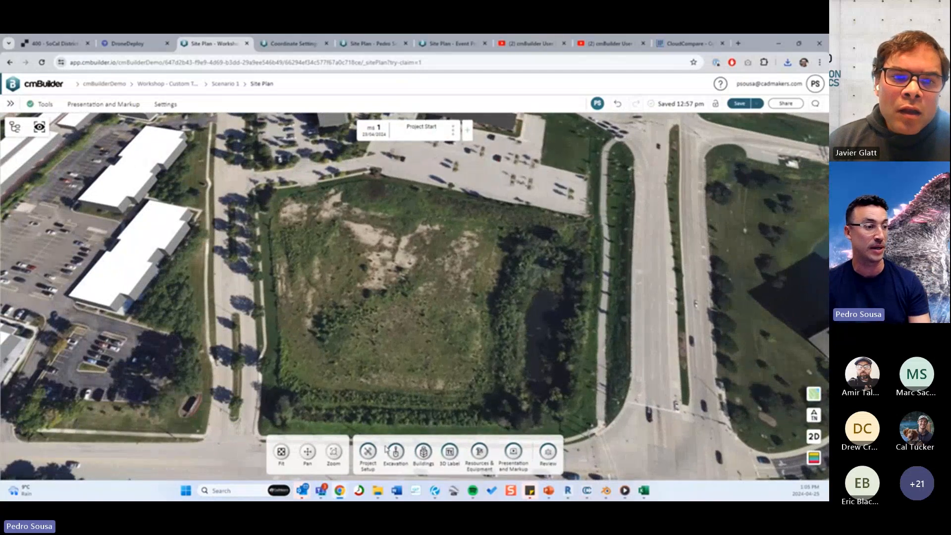
left_click_drag(387, 357, 416, 287)
left_click(39, 127)
scroll(388, 251, "up", 5)
left_click_drag(388, 252, 421, 307)
left_click_drag(445, 396, 469, 371)
scroll(549, 353, "up", 4)
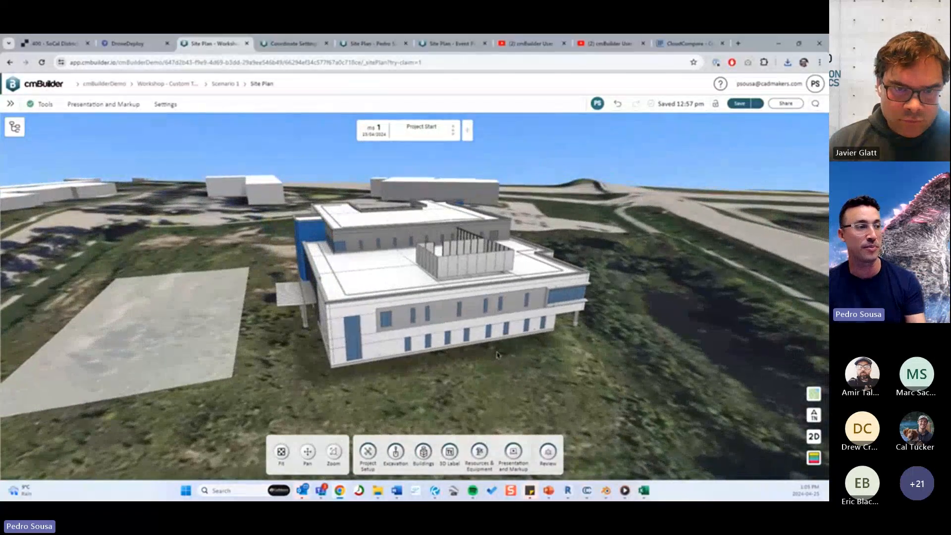
Step: Open the model tree, group it by IFC Structure, and expand the imported ARCH model to its levels
left_click(14, 126)
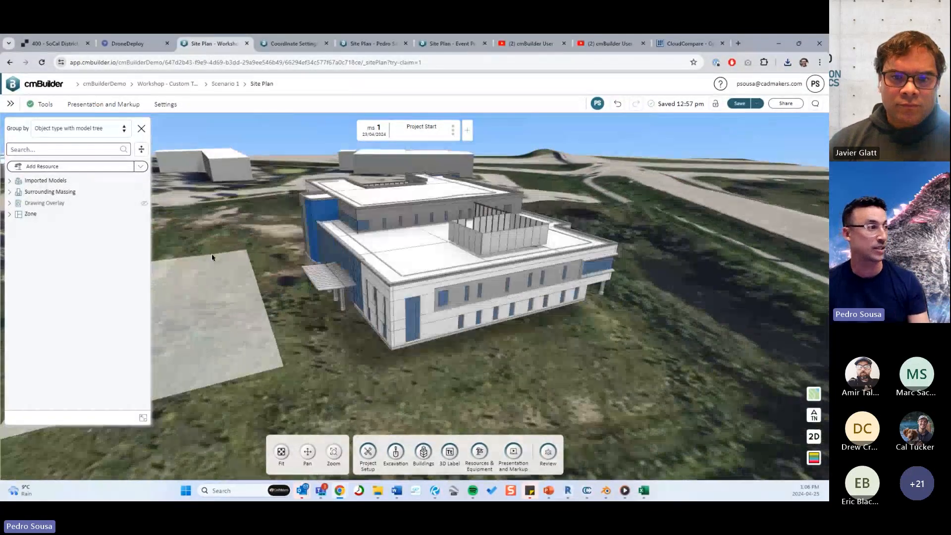
left_click(9, 181)
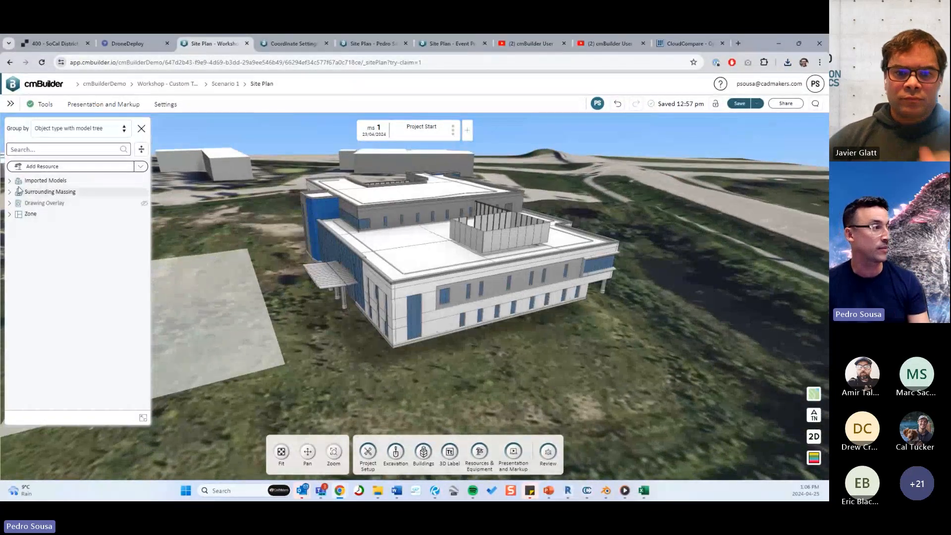
left_click(14, 192)
left_click(21, 203)
left_click(66, 128)
left_click(60, 171)
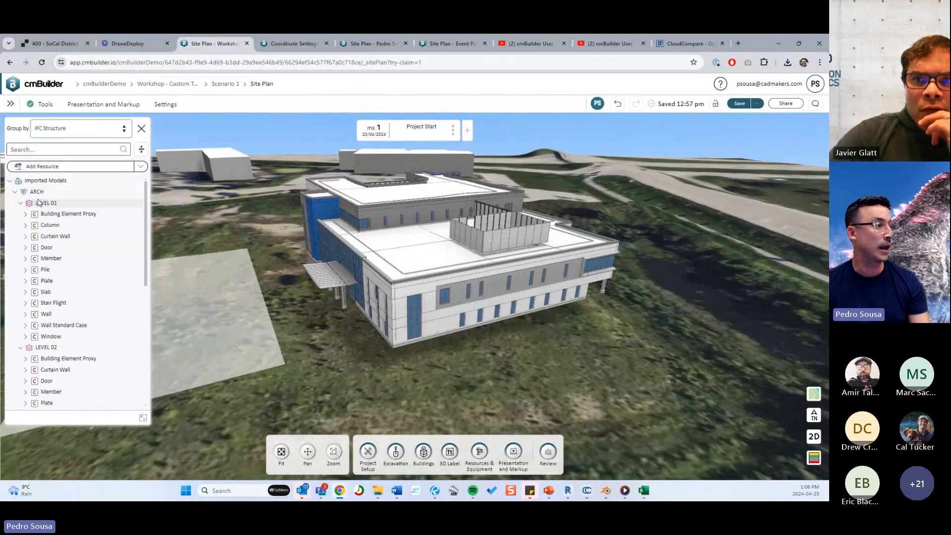
Step: Temporarily hide LEVEL 02, LEVEL 03 and the ROOF of the ARCH model, leaving only LEVEL 01, and view the floor from above
left_click(21, 203)
left_click(21, 214)
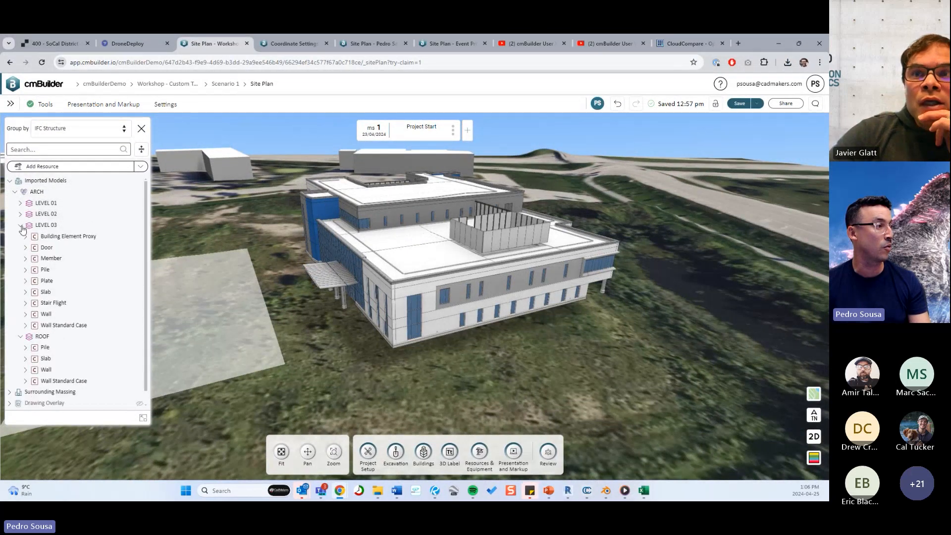
left_click(20, 225)
left_click(44, 236)
left_click(49, 215, "shift")
key("h")
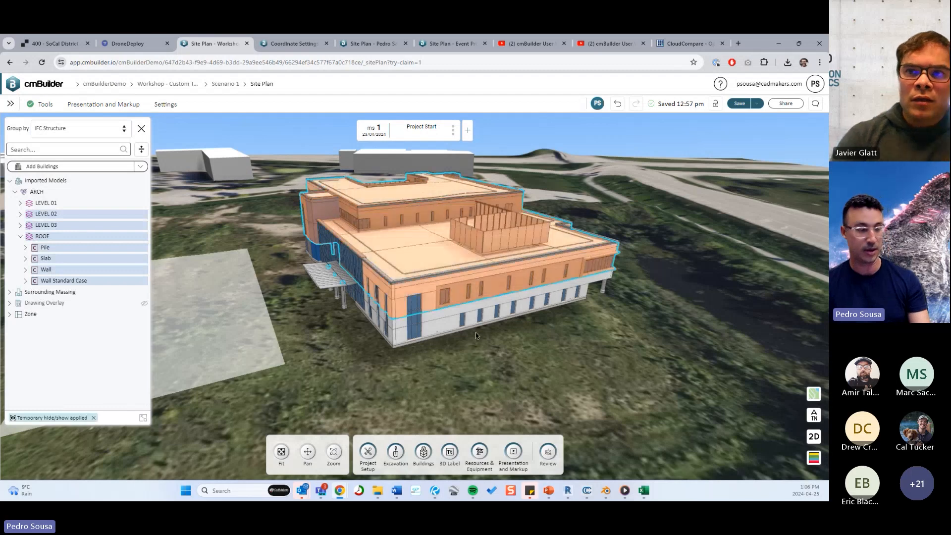
left_click(534, 348)
left_click_drag(544, 335, 500, 391)
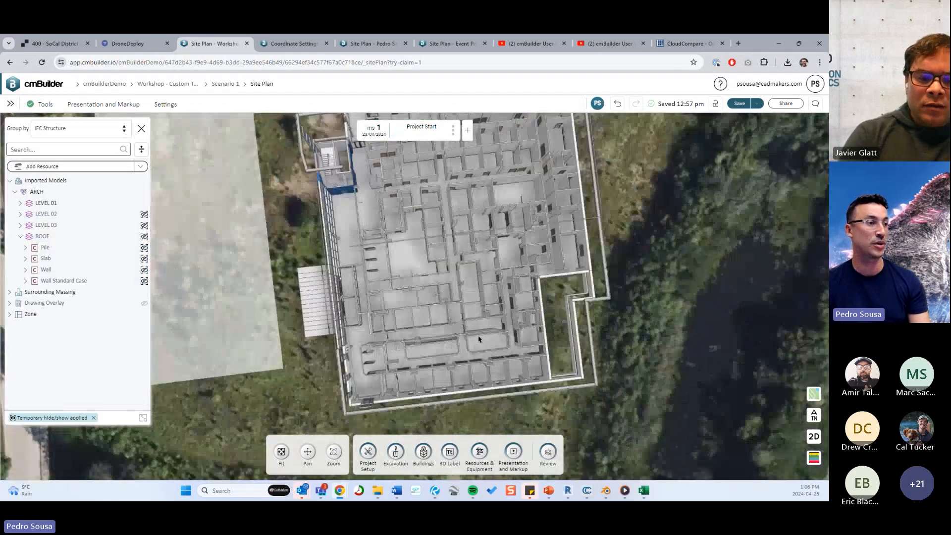
Step: Highlight the LEVEL 01 concrete floor slab to examine its footprint, and deselect it
left_click(415, 273)
scroll(454, 249, "down", 5)
left_click_drag(595, 357, 541, 403)
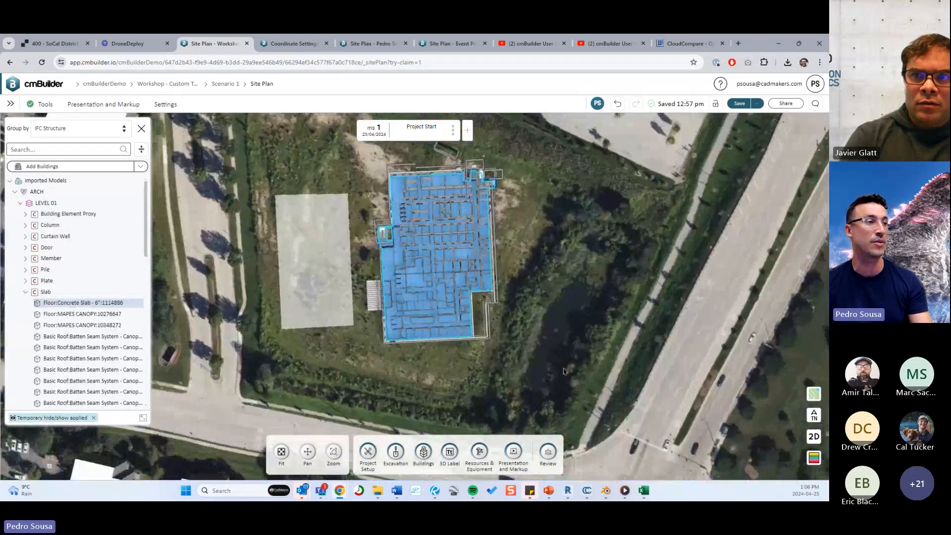
left_click(540, 405)
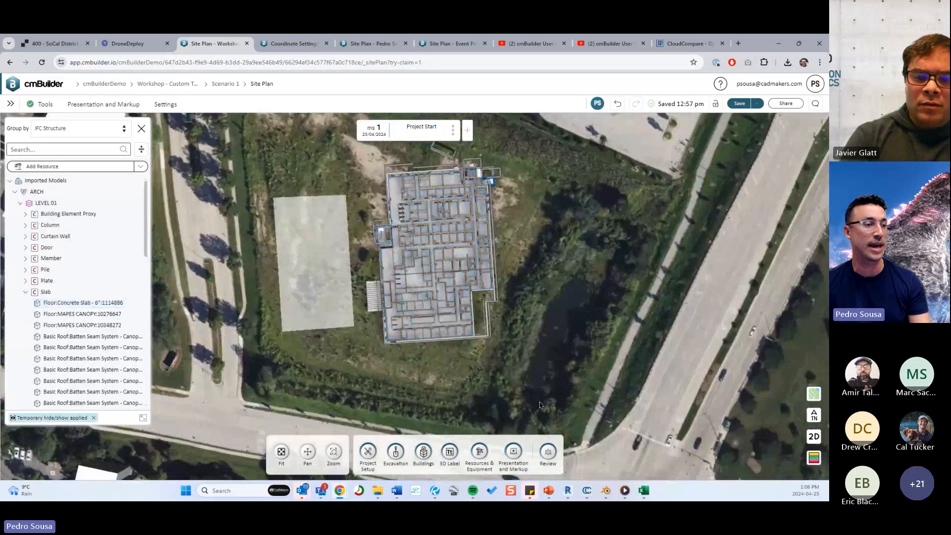
Step: Start an excavation cut and project the LEVEL 01 concrete floor slab's outline onto the Z plane sketch
left_click(395, 452)
left_click(29, 172)
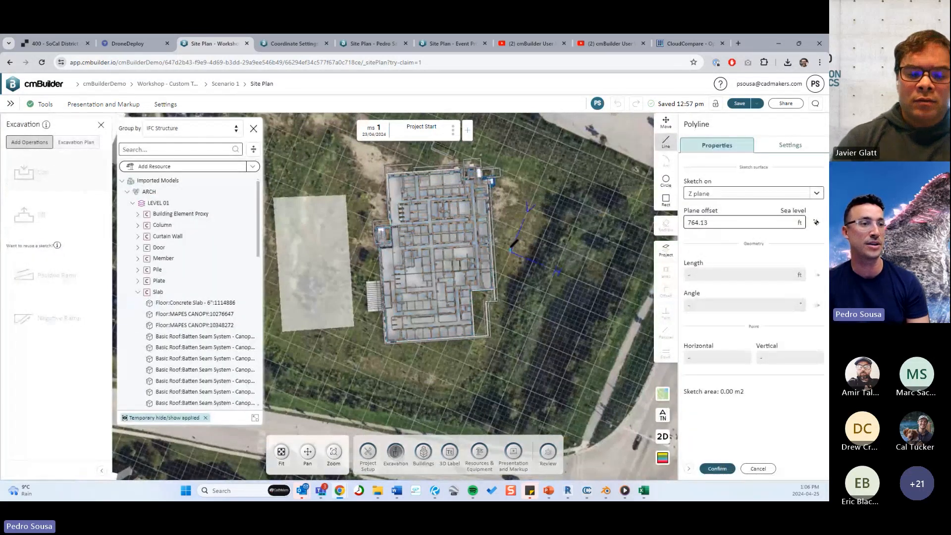
left_click(665, 249)
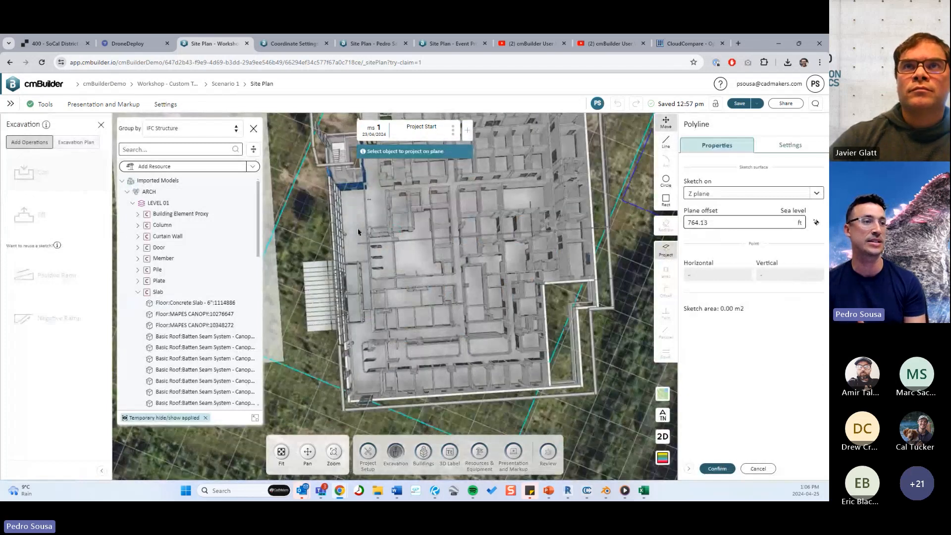
left_click(358, 231)
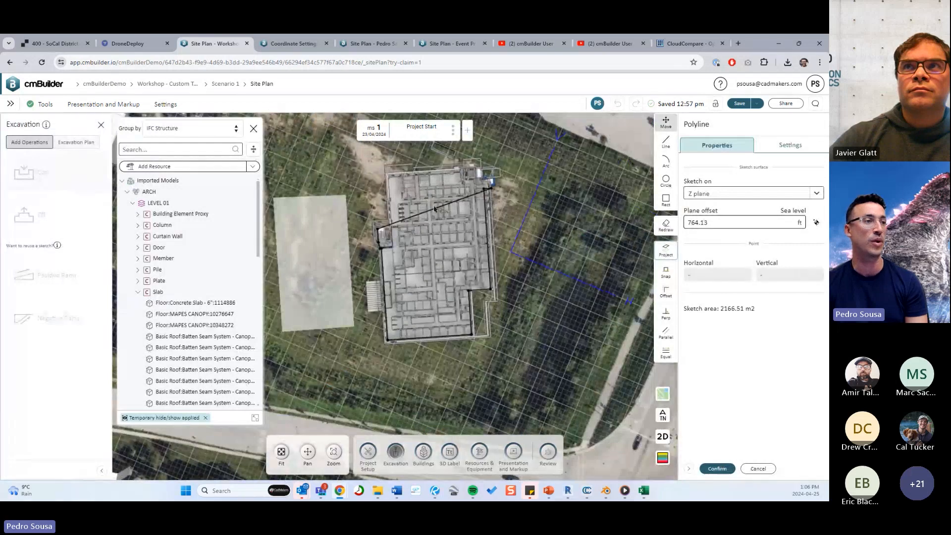
Step: Delete the diagonal edge that crosses the building in the projected slab outline
middle_click_drag(462, 234, 481, 297)
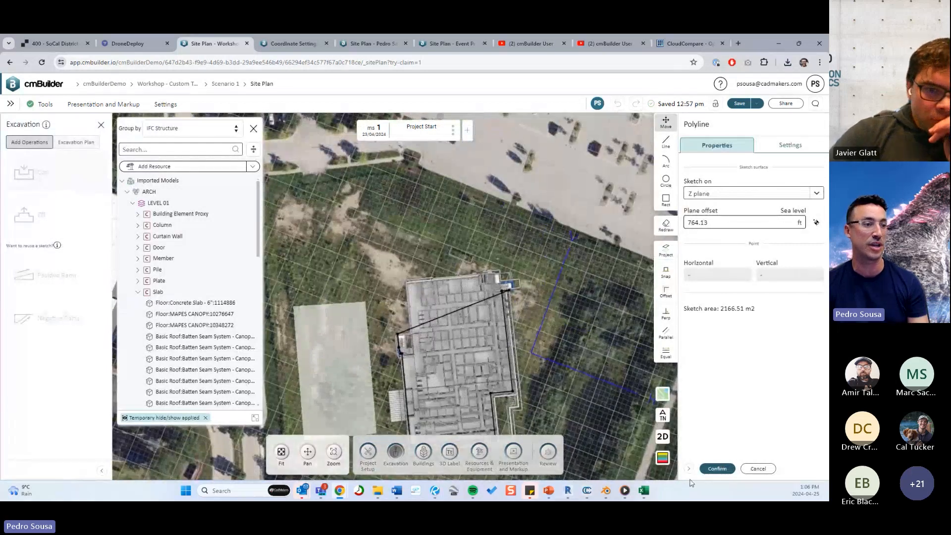
left_click(446, 316)
middle_click_drag(585, 344, 566, 348)
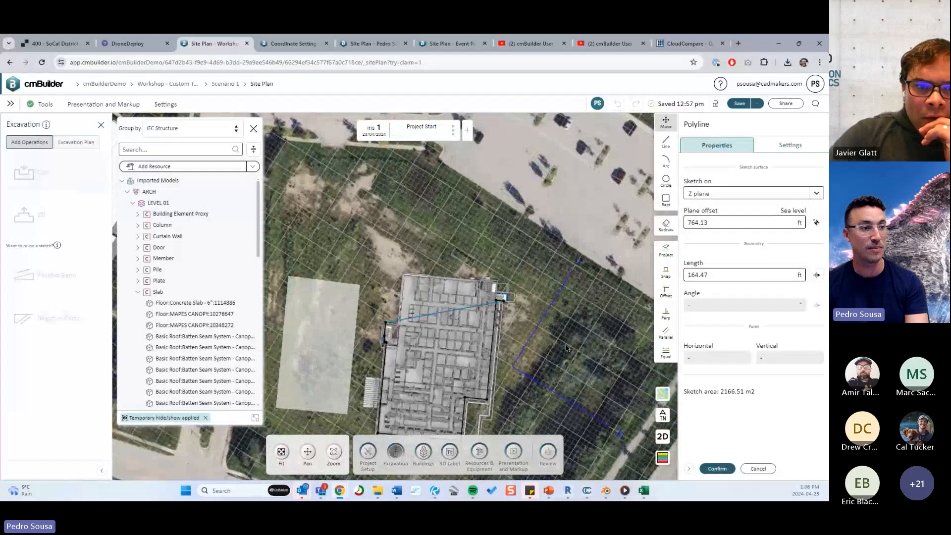
left_click(418, 328)
scroll(534, 327, "up", 5)
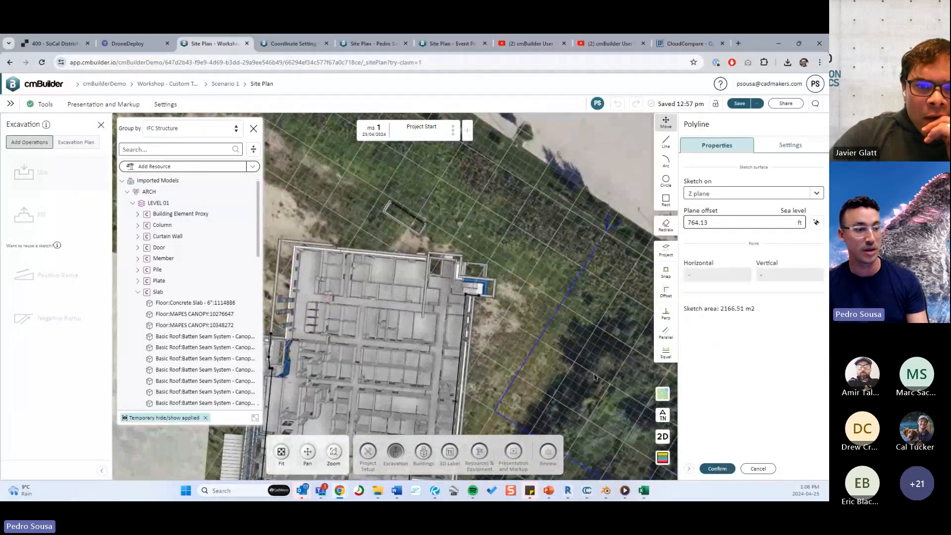
scroll(473, 326, "up", 4)
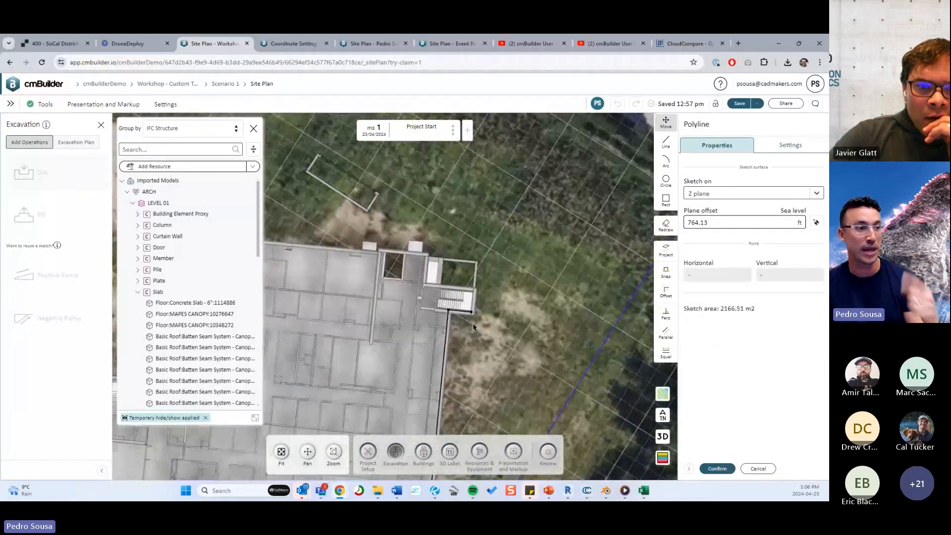
Step: Close the cut outline with lines along the building's edge between the two stair cores, and finish the cut 9.84 ft deep
left_click(471, 315)
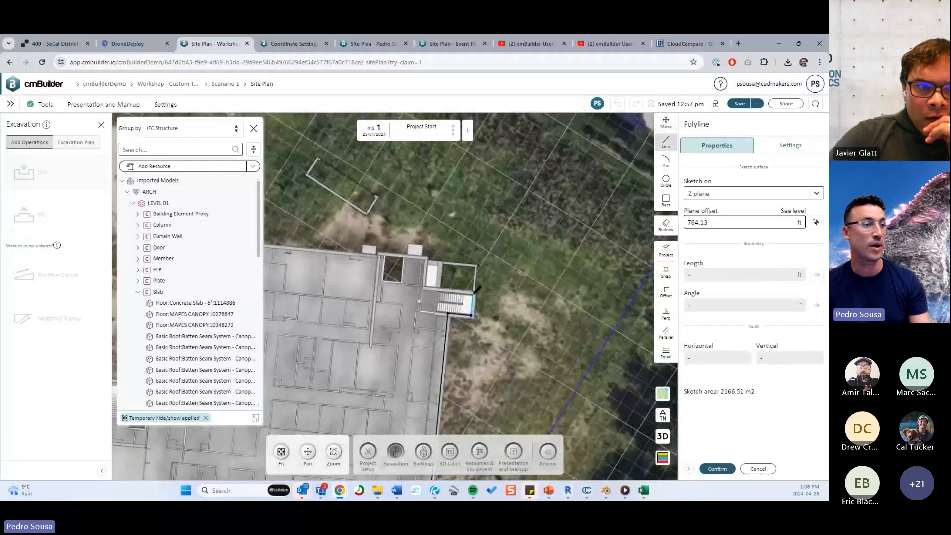
left_click(439, 289)
left_click(442, 256)
middle_click_drag(290, 258, 489, 247)
left_click(365, 219)
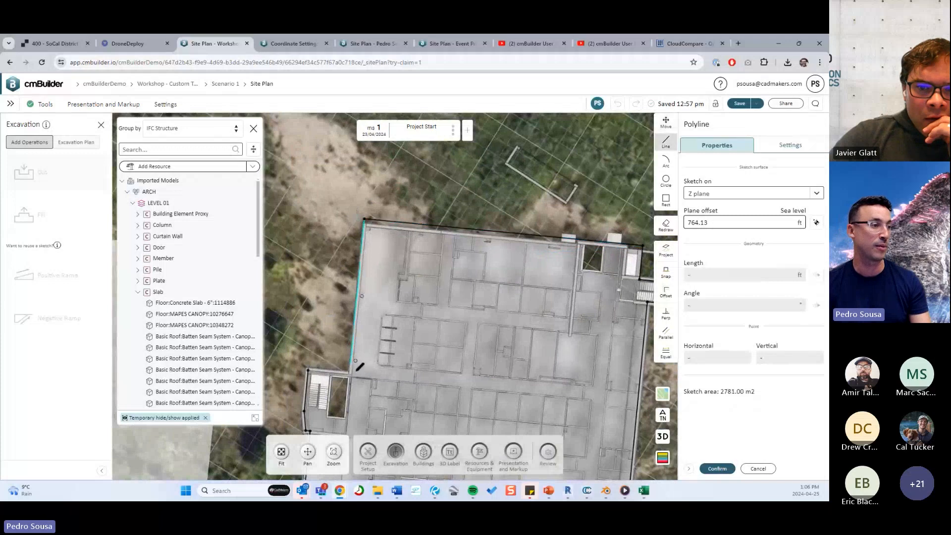
left_click(351, 373)
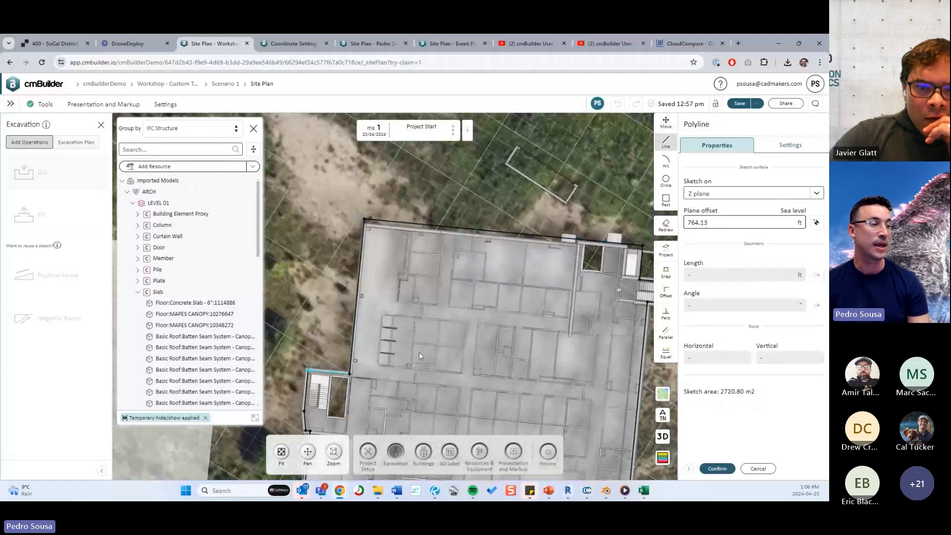
key("Return")
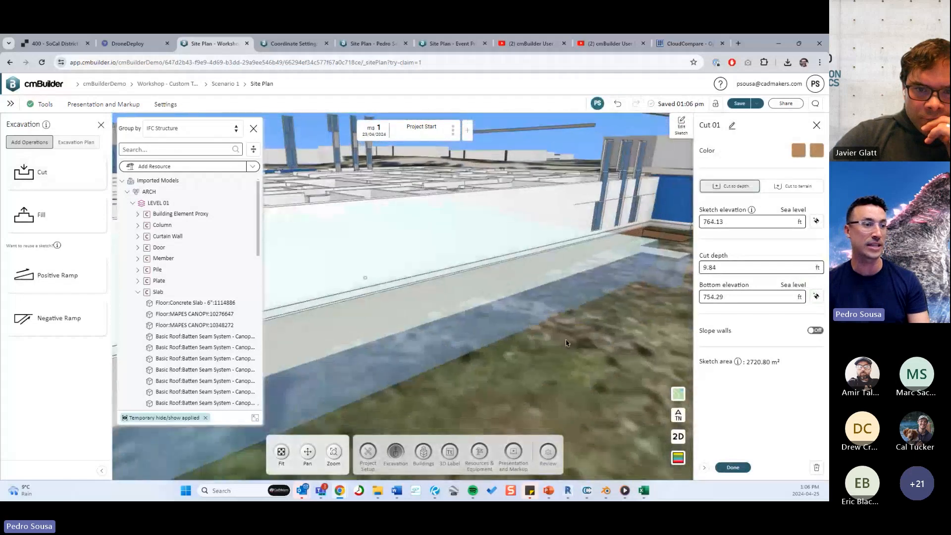
left_click(732, 467)
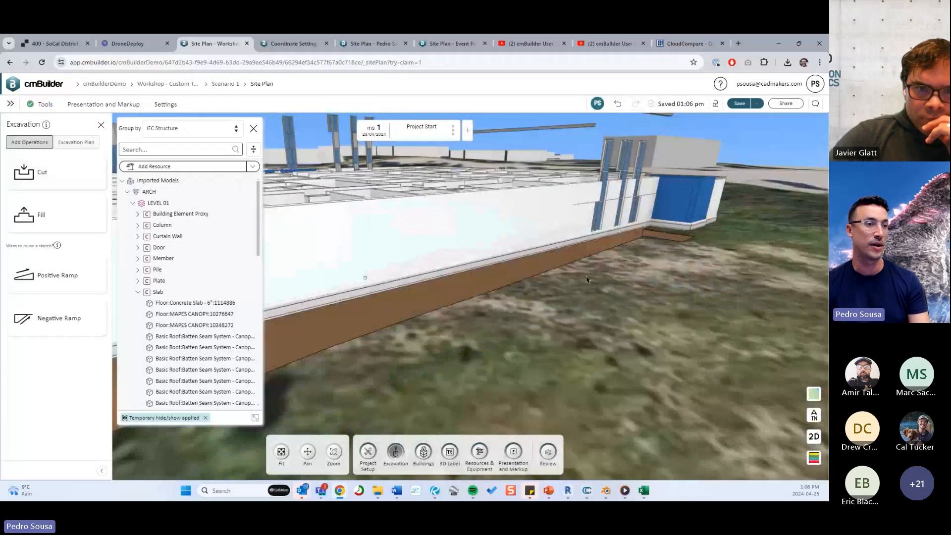
Step: Examine the excavation cut beneath the building's walls from several sides, and collapse the model tree
scroll(618, 264, "down", 5)
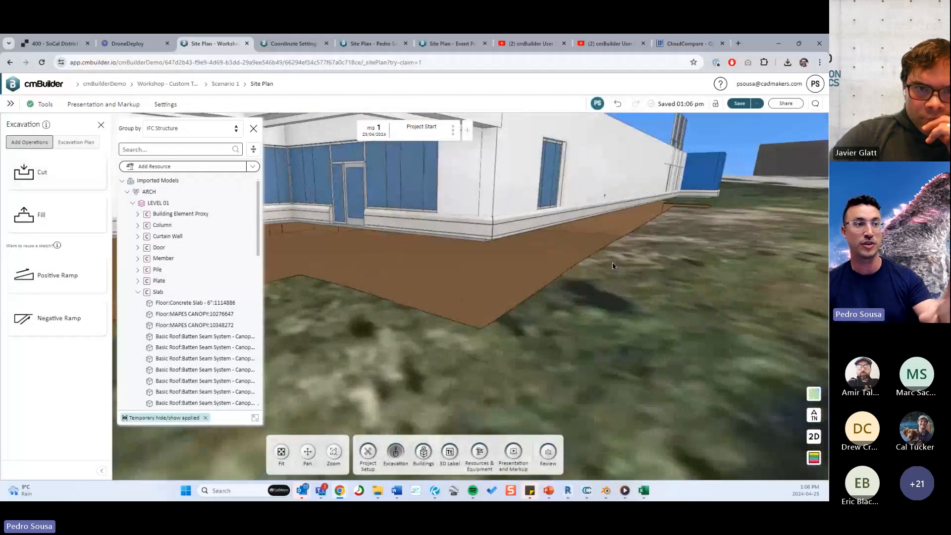
scroll(619, 273, "down", 5)
middle_click_drag(377, 327, 480, 345)
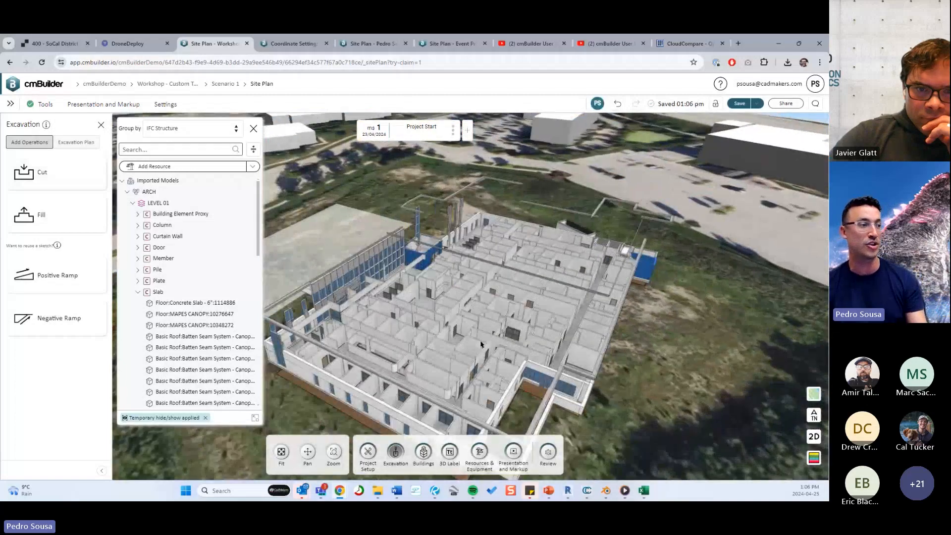
left_click_drag(480, 344, 539, 366)
scroll(540, 367, "down", 3)
left_click(256, 420)
left_click_drag(448, 307, 424, 307)
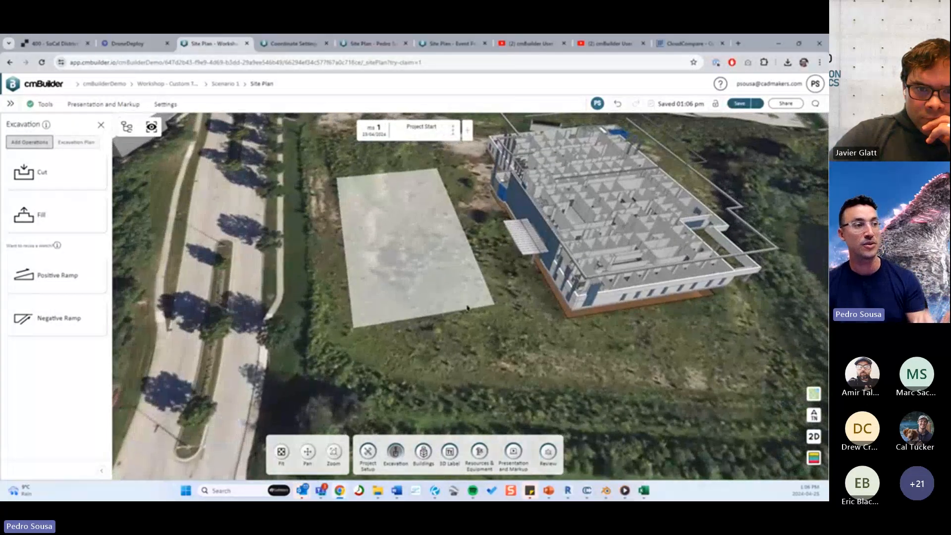
mouse_move(502, 355)
left_mouse_down()
mouse_move(512, 322)
mouse_move(506, 356)
left_mouse_up()
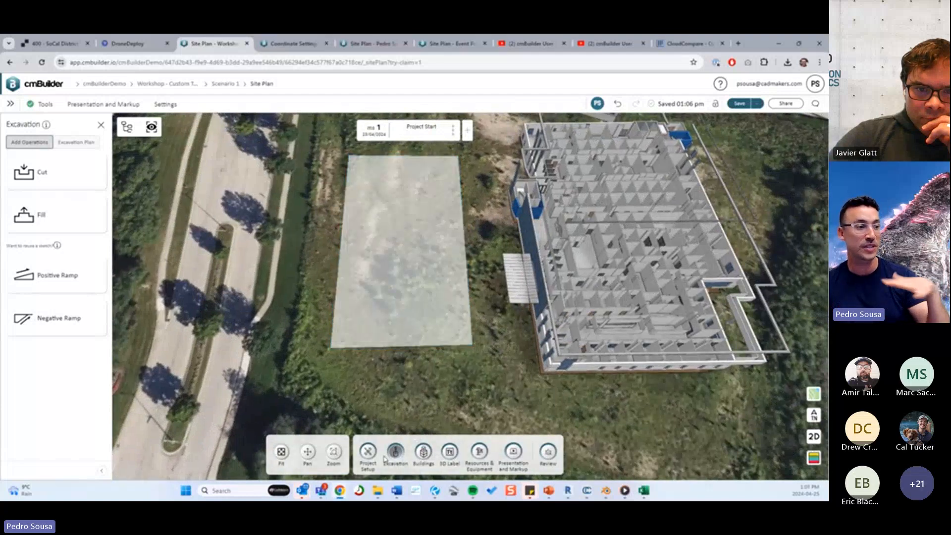
Step: Create a 3D line around the pale rectangular zone beside the building by projecting the zone's outline onto the Z plane
left_click(369, 453)
left_click(498, 449)
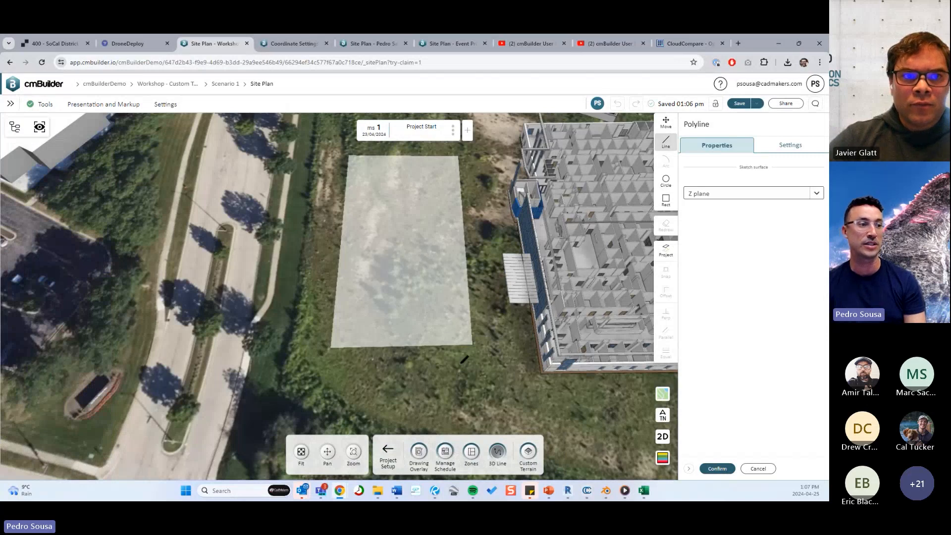
left_click(666, 250)
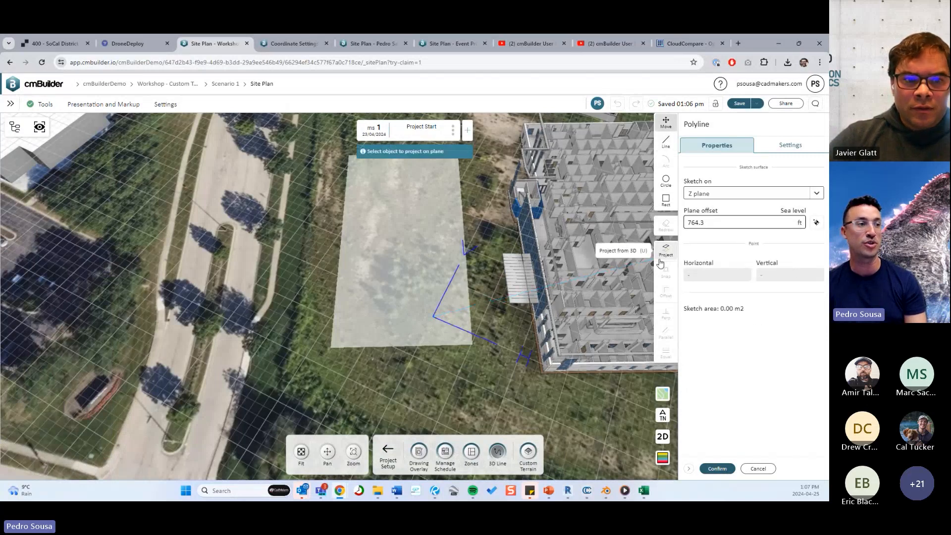
left_click(420, 285)
left_click(717, 467)
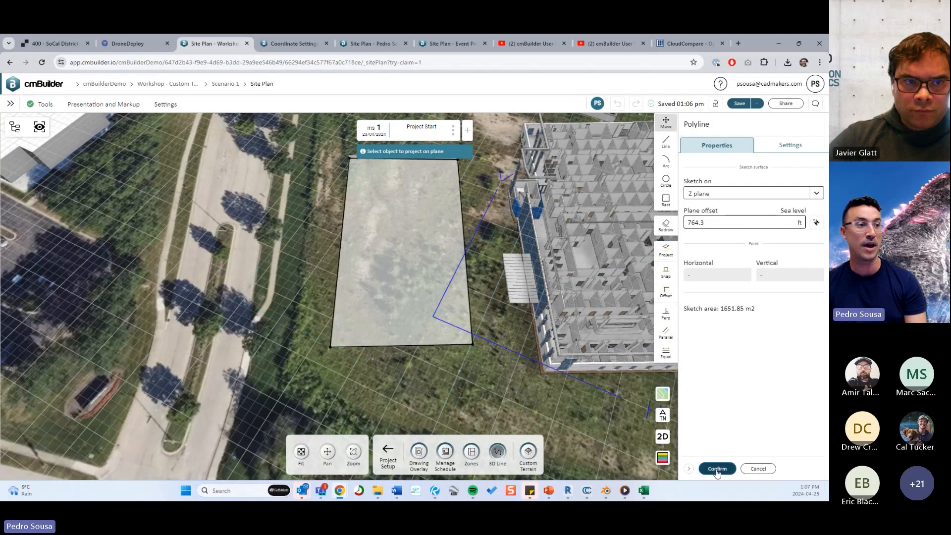
middle_click_drag(447, 208, 467, 276)
scroll(453, 271, "up", 3)
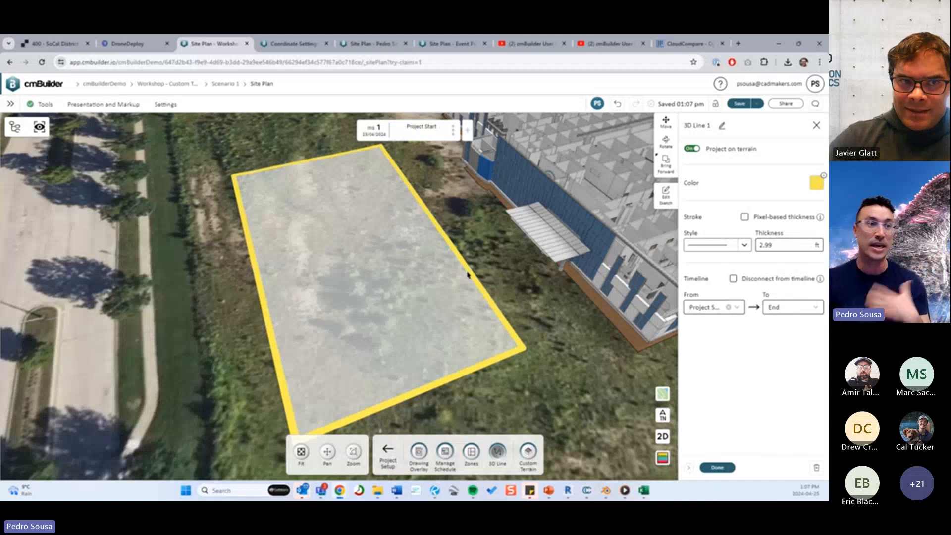
left_click(719, 467)
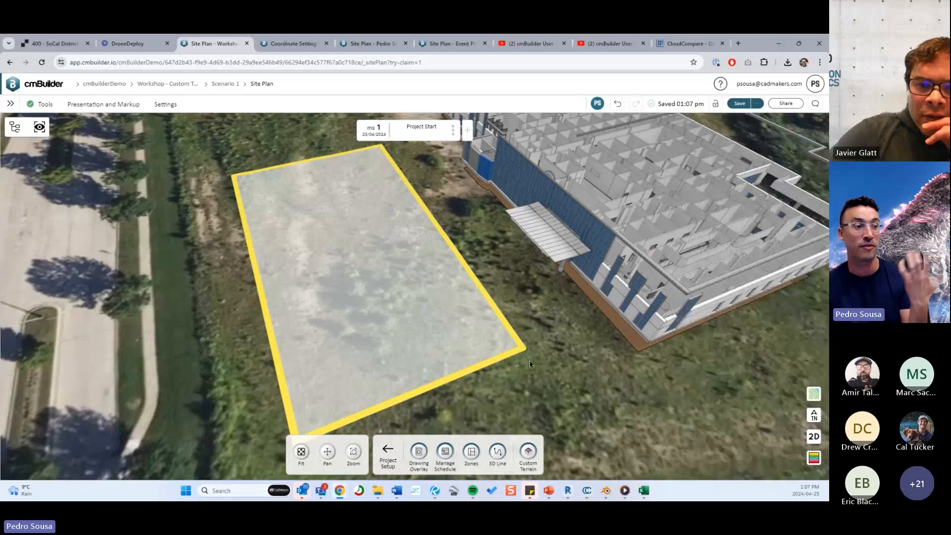
Step: Insert a Chain Link with A-Screen Fence from the Fences category of the Logistics & Facilities library
left_click(388, 451)
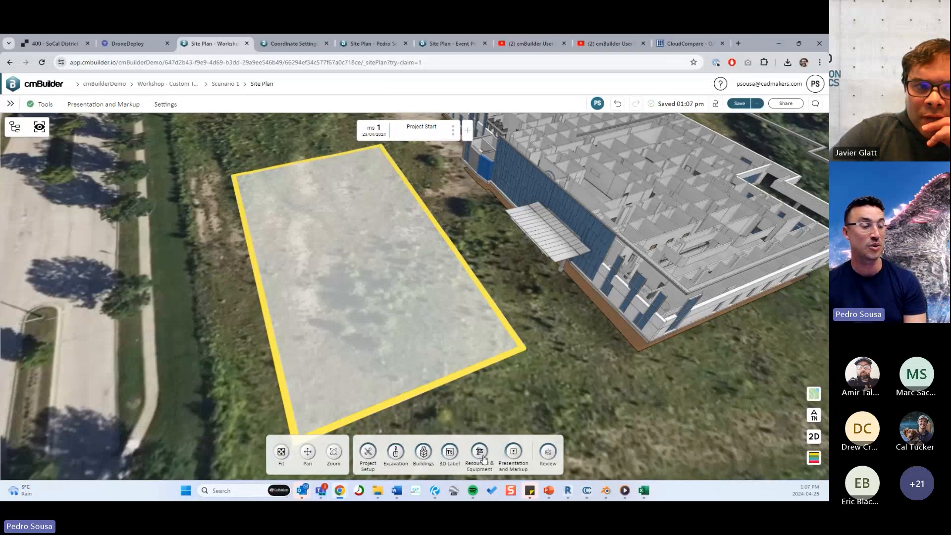
left_click(479, 453)
middle_click_drag(456, 371, 490, 335)
left_click(14, 237)
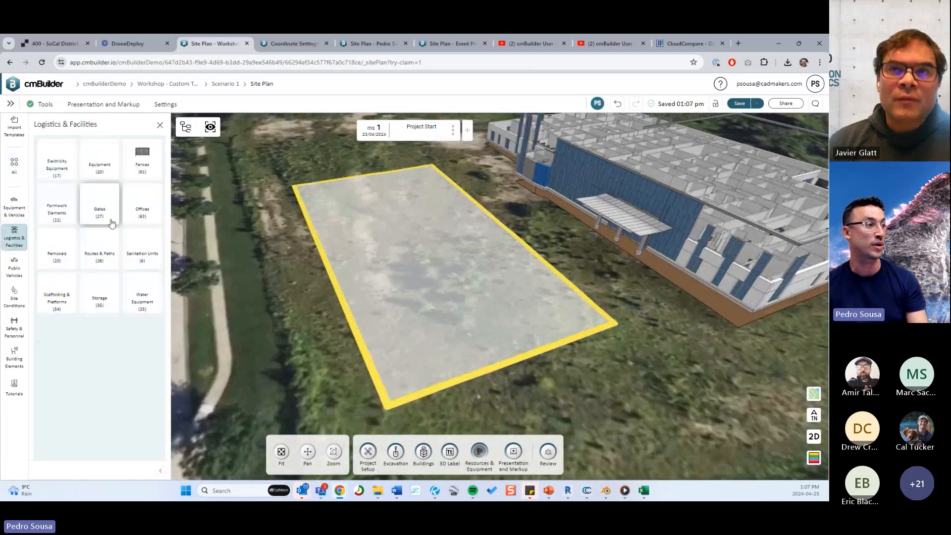
left_click(142, 158)
scroll(133, 309, "down", 3)
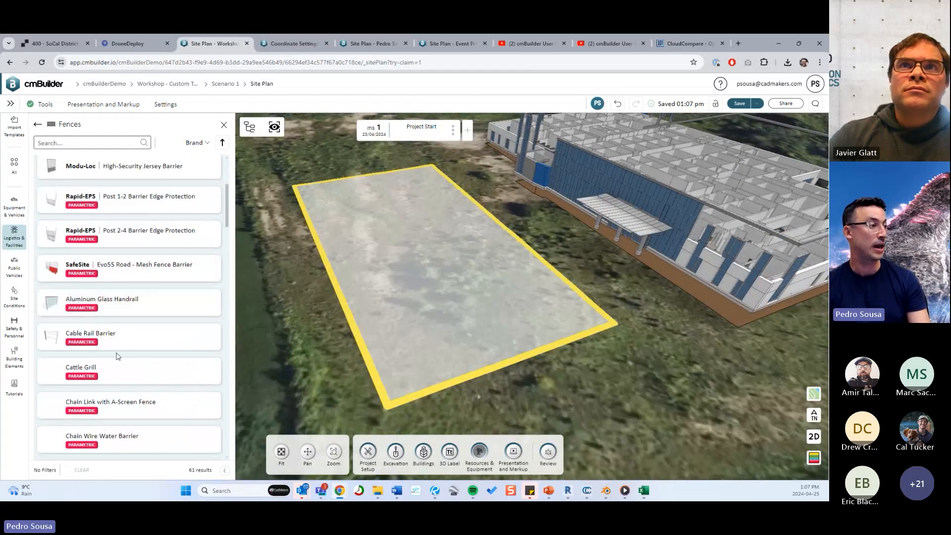
left_click(138, 402)
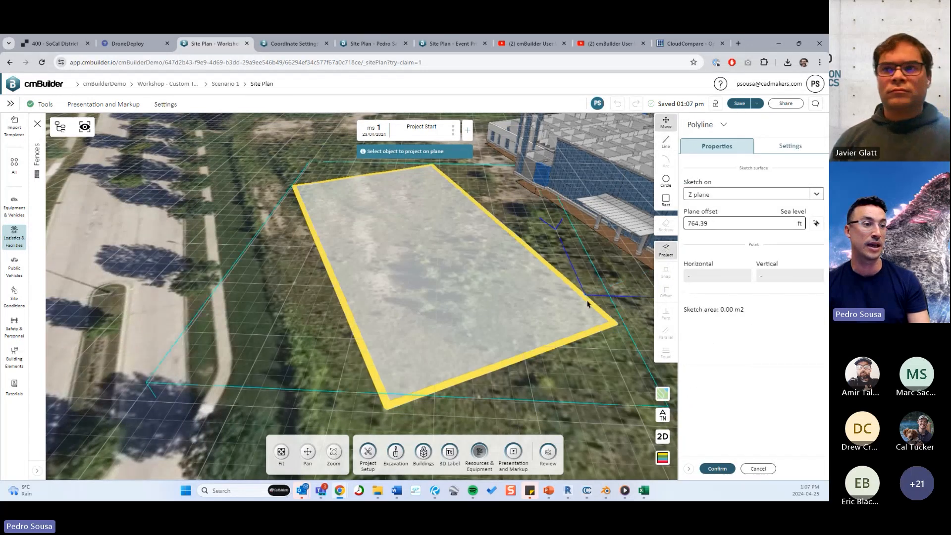
Step: Project the pale zone's outline onto the Z plane as the fence path, and fit the panels with Overlap excessive length
left_click(590, 301)
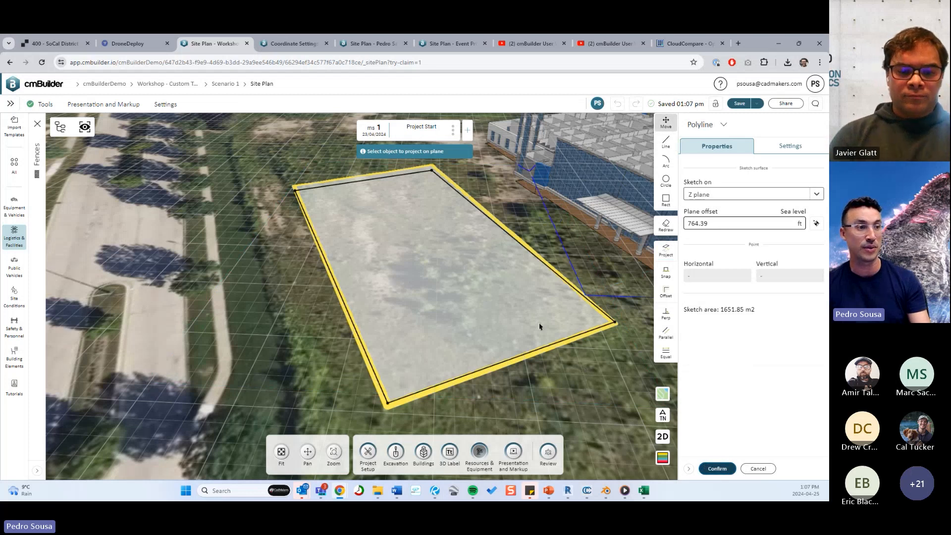
scroll(340, 257, "down", 5)
left_click(766, 352)
left_click(743, 391)
left_click(717, 467)
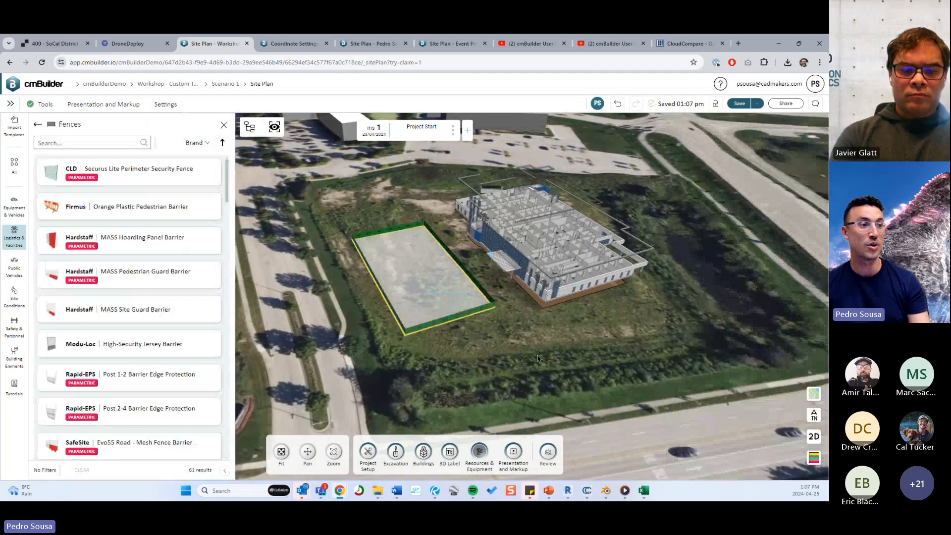
Step: Examine the fence around the zone from several sides, and check the Tips and Updates slide in PowerPoint before returning to cmBuilder
scroll(537, 358, "up", 10)
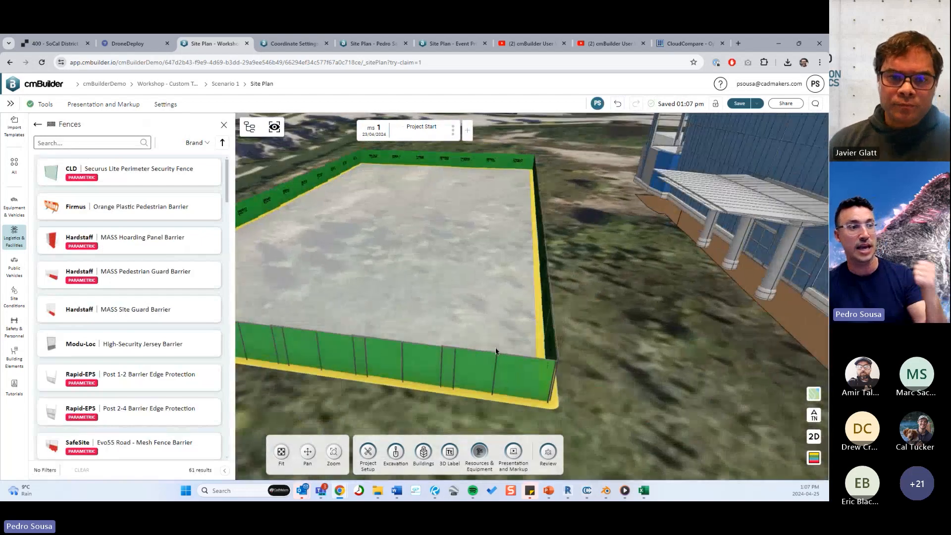
middle_click_drag(495, 352, 453, 342)
scroll(466, 307, "down", 4)
middle_click_drag(478, 297, 462, 280)
left_click(464, 301)
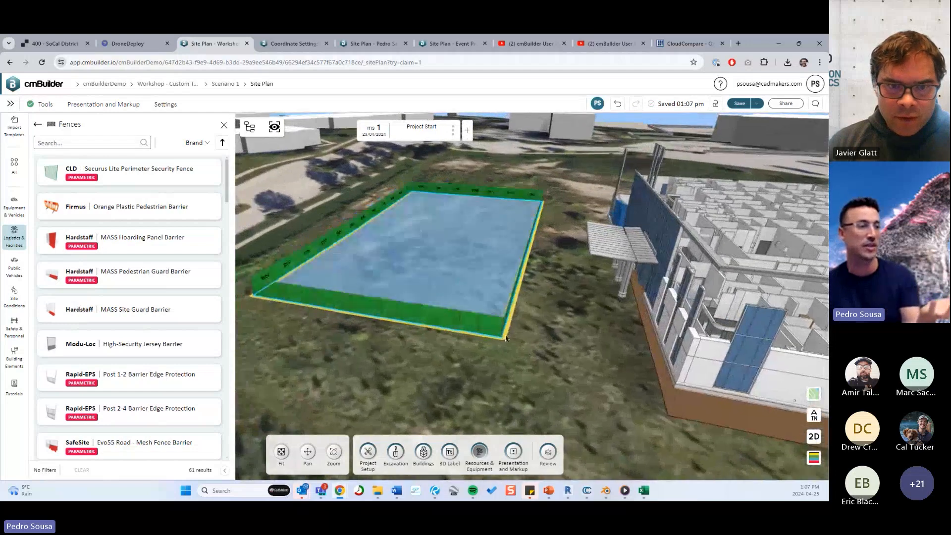
middle_click_drag(580, 357, 543, 334)
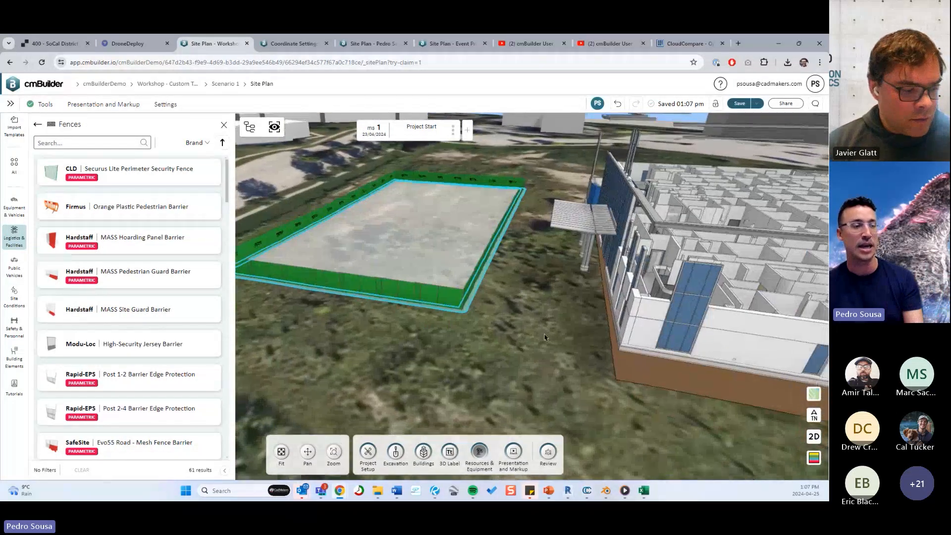
scroll(465, 312, "down", 5)
middle_click_drag(460, 305, 508, 314)
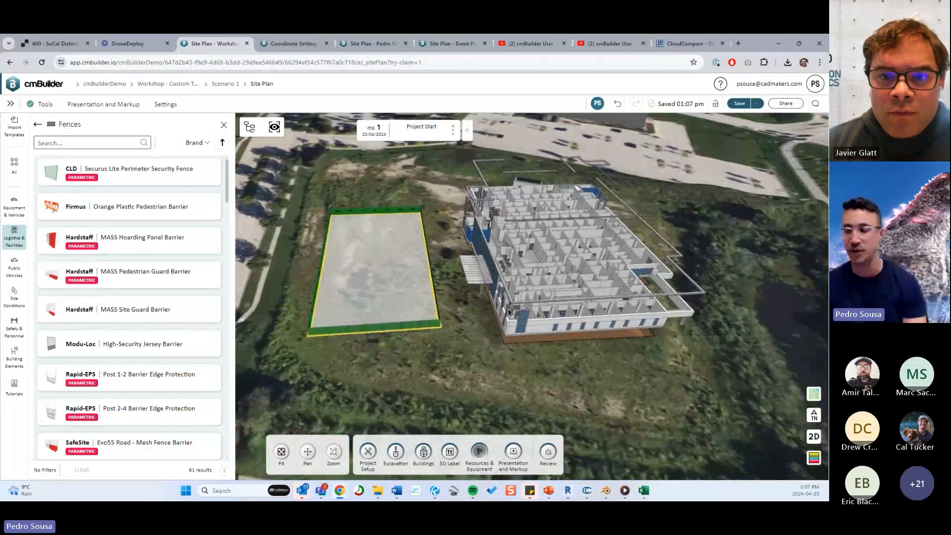
left_click(548, 490)
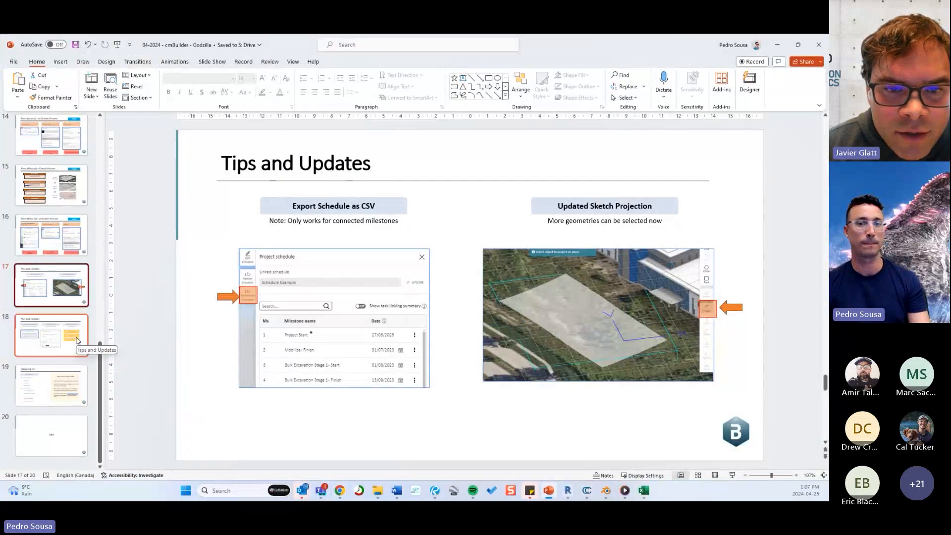
left_click(778, 45)
Step: Set the logo position of the fence around the zone to B, and view its panels up close
scroll(422, 272, "up", 5)
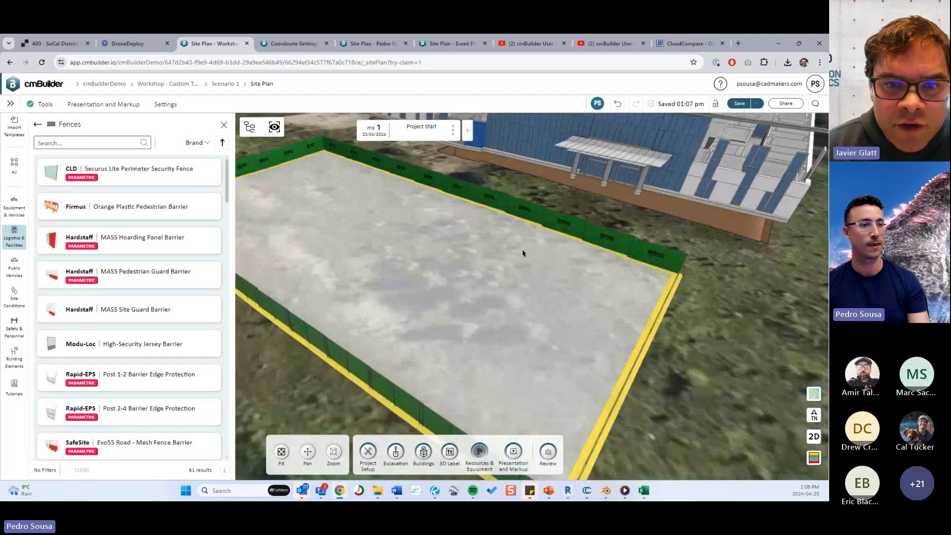
left_click_drag(640, 302, 584, 298)
scroll(445, 292, "down", 3)
scroll(426, 292, "up", 3)
left_click(647, 228)
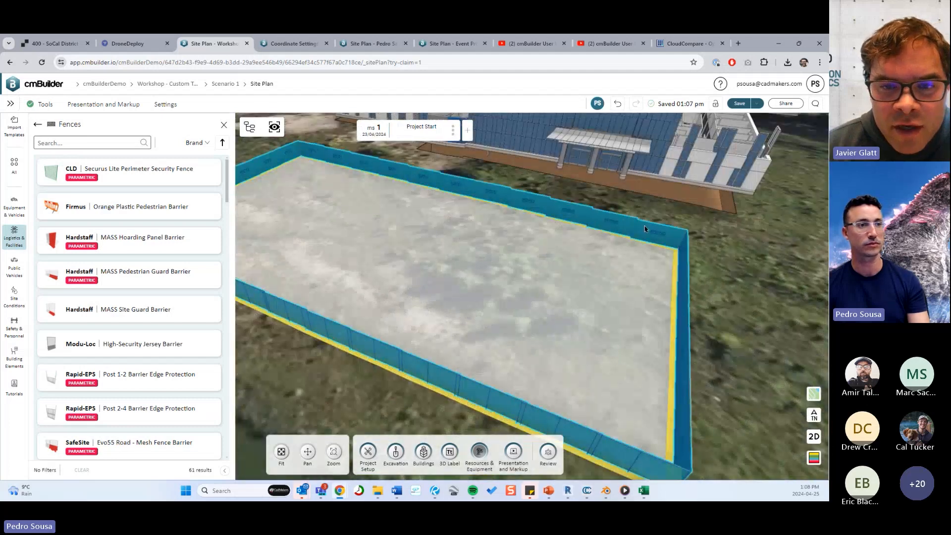
left_click(806, 236)
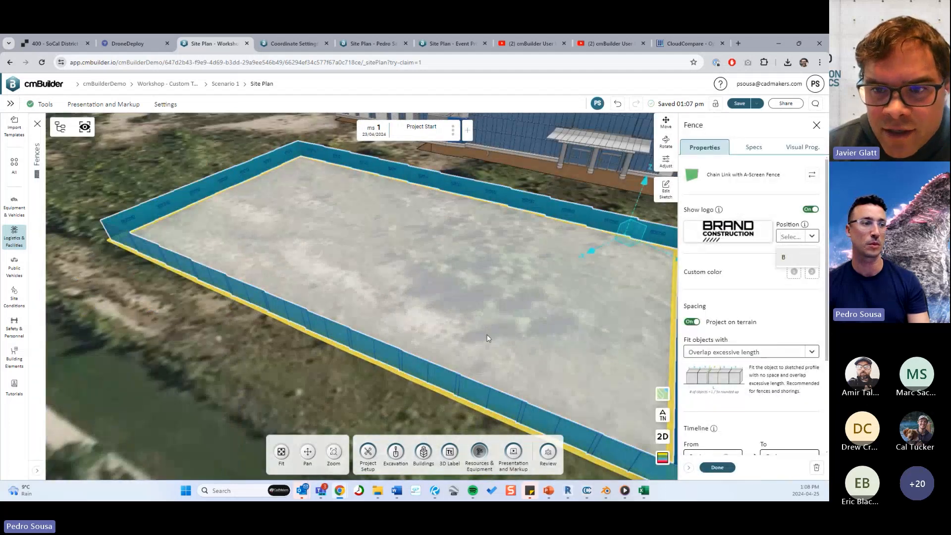
scroll(450, 312, "down", 3)
left_click_drag(541, 333, 554, 324)
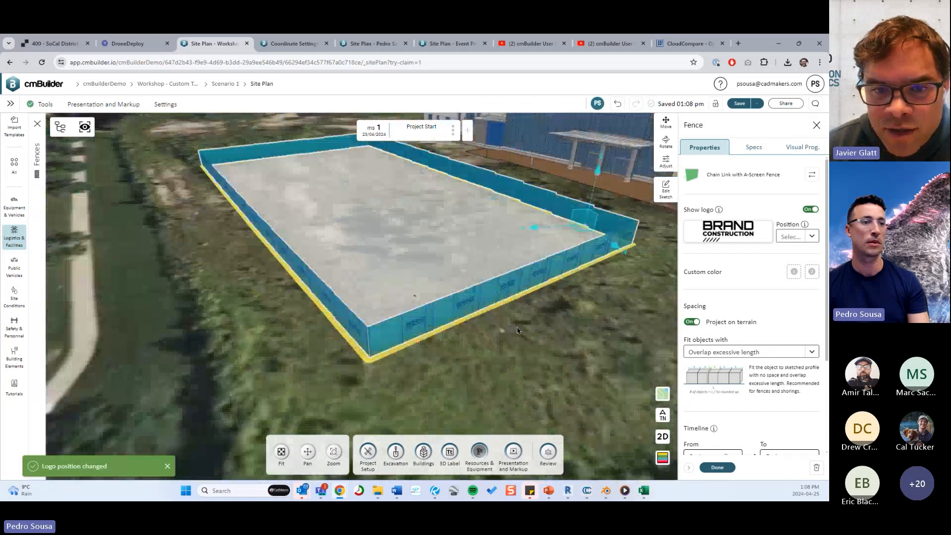
scroll(559, 322, "up", 3)
scroll(559, 322, "down", 3)
Step: Alternate the fence's logo position between A and B, ending on B, and finish editing the fence
left_click(810, 237)
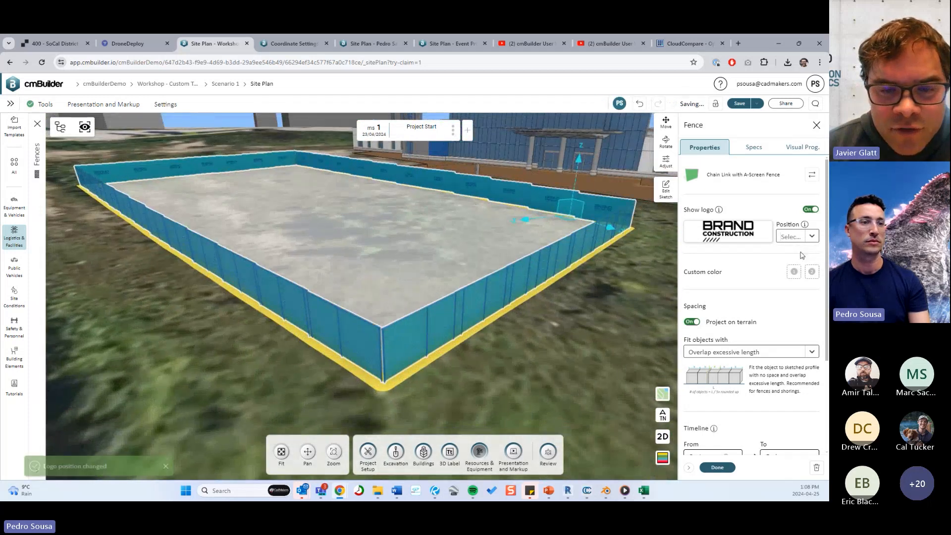
left_click(805, 257)
left_click(811, 239)
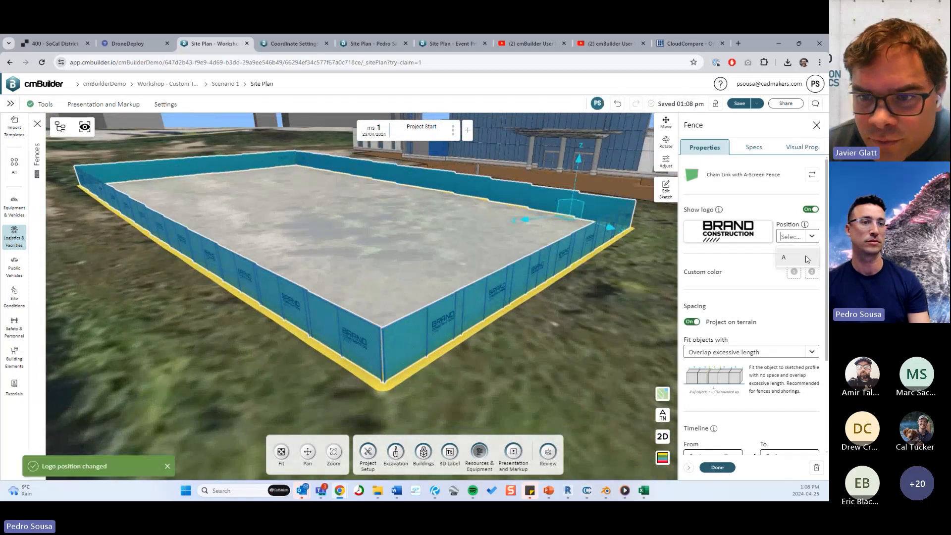
left_click(807, 256)
left_click(812, 240)
left_click(797, 257)
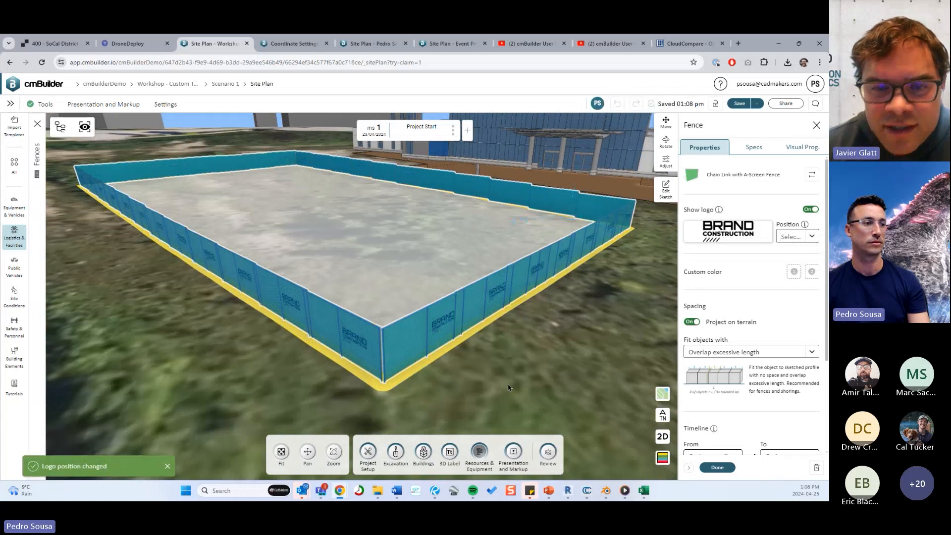
left_click(716, 466)
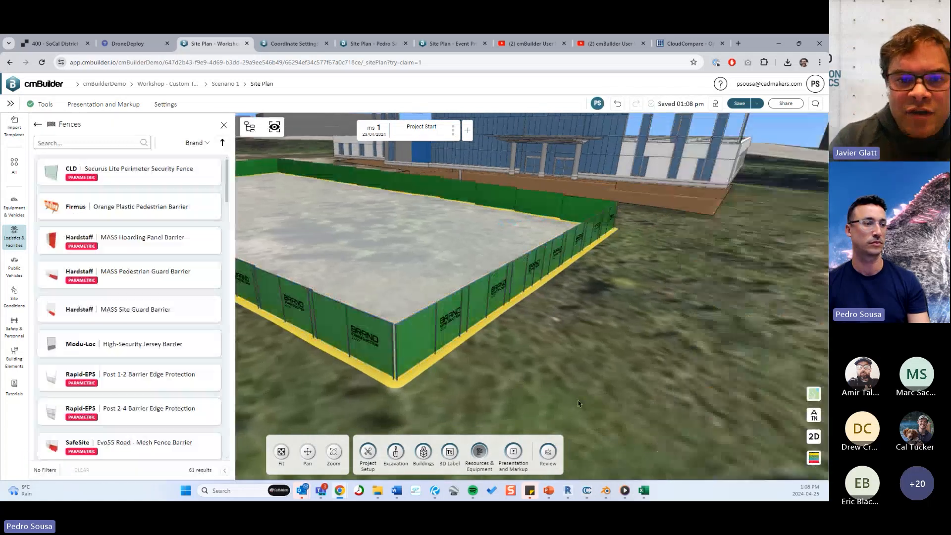
Step: Try the No overlap fit on the fence panels around the zone
scroll(496, 390, "up", 3)
left_click_drag(496, 389, 404, 402)
scroll(448, 342, "down", 4)
left_click_drag(552, 331, 483, 345)
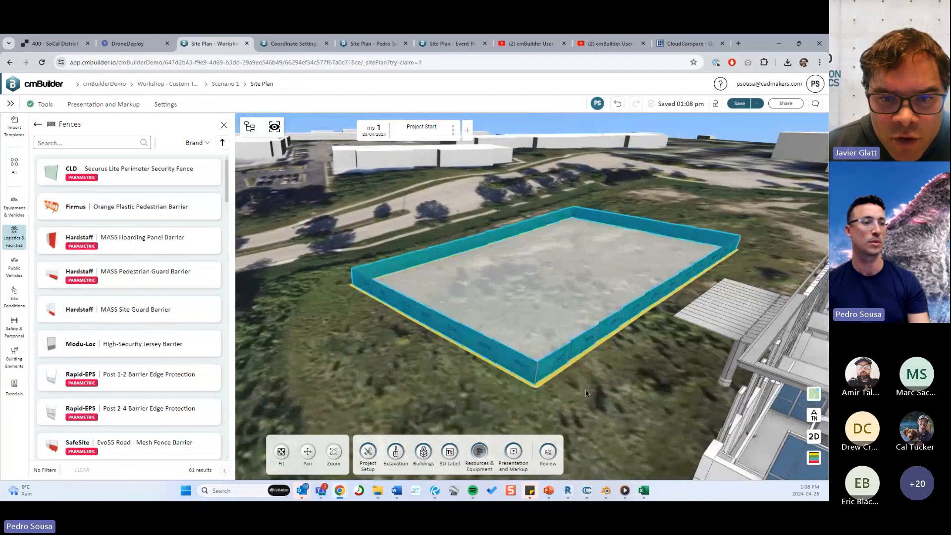
left_click_drag(582, 391, 590, 393)
left_click_drag(513, 375, 452, 317)
left_click(448, 313)
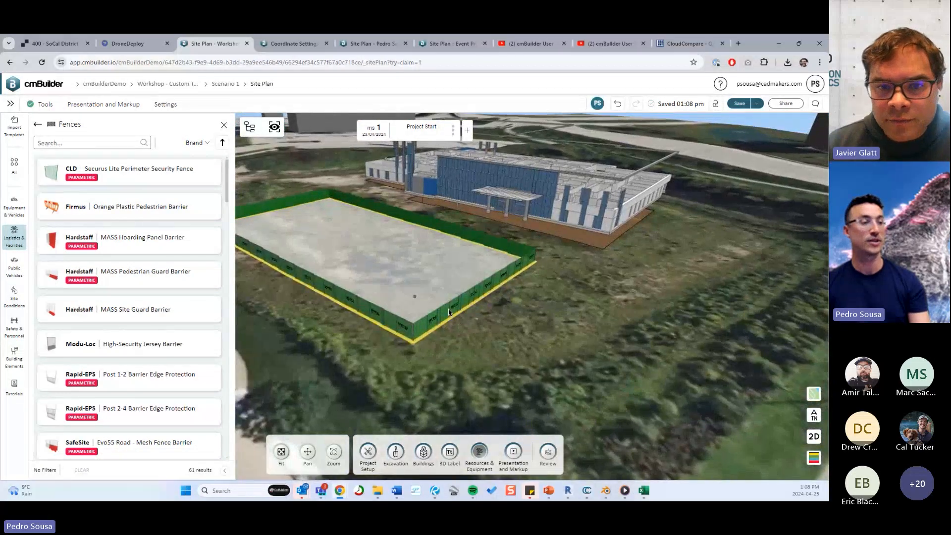
left_click(733, 356)
left_click(726, 367)
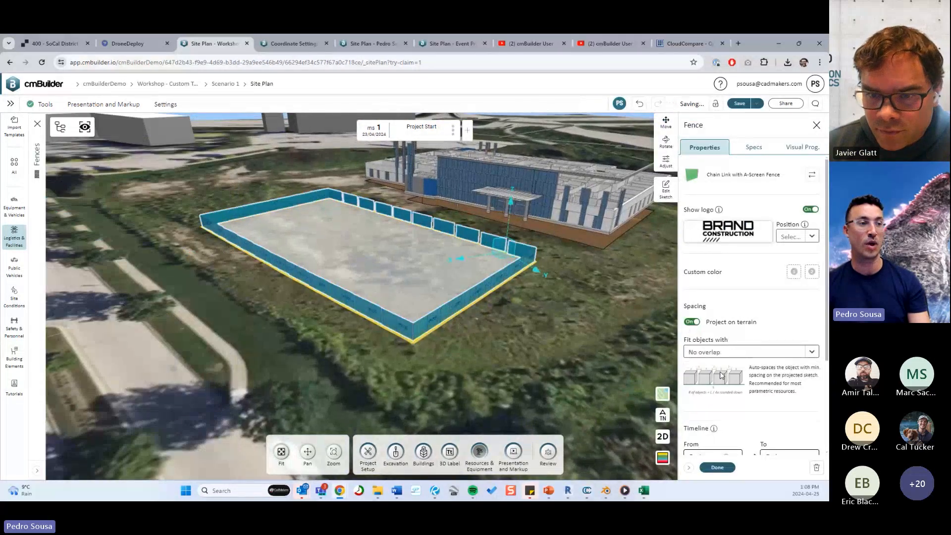
Step: Examine the spacing between the fence panels along the side of the zone facing the building
left_click_drag(545, 354, 129, 295)
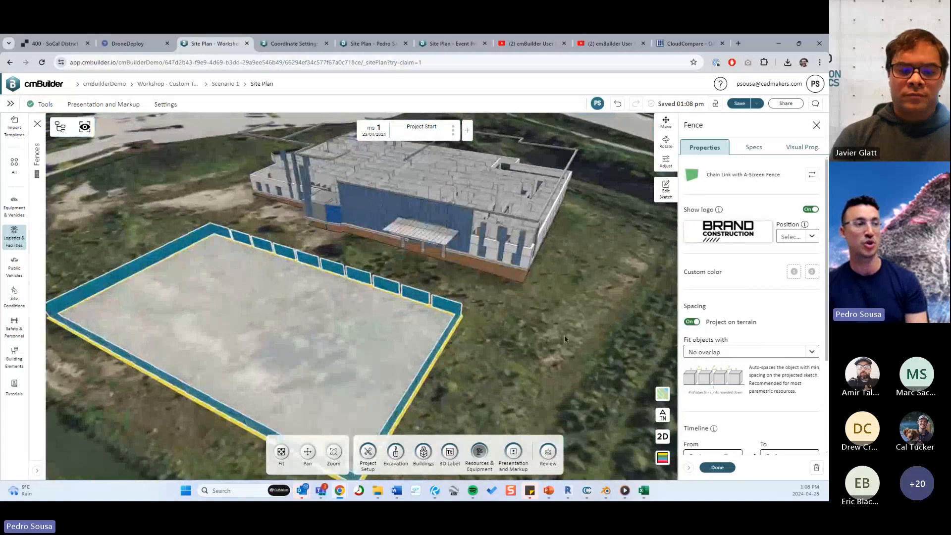
scroll(518, 334, "up", 3)
left_click_drag(517, 334, 560, 292)
scroll(492, 276, "up", 2)
left_click_drag(492, 275, 307, 267)
scroll(367, 271, "down", 3)
left_click_drag(359, 292, 209, 257)
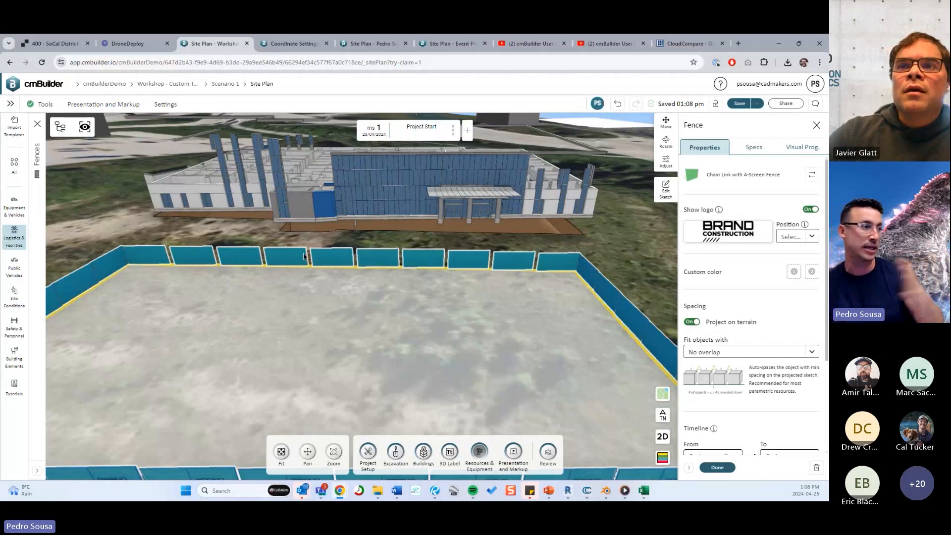
middle_click_drag(569, 282, 533, 274)
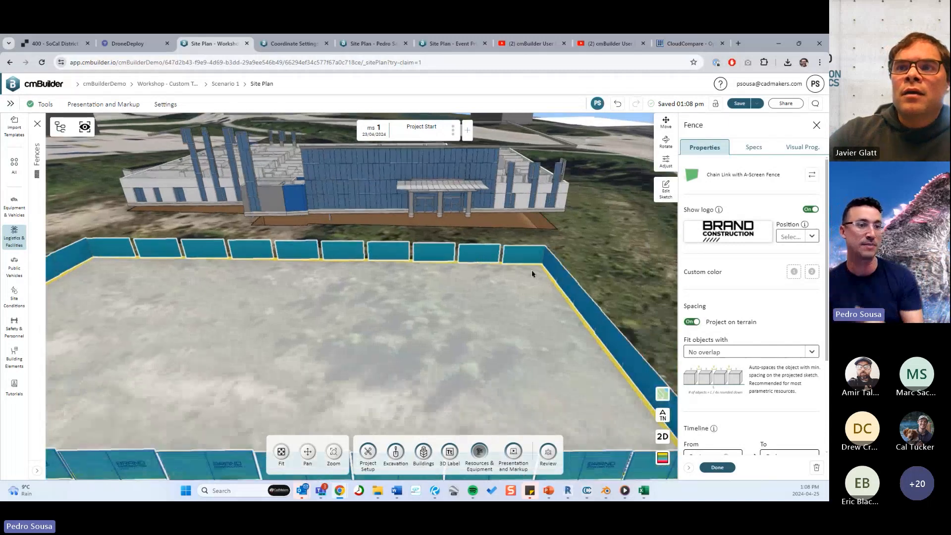
Step: Refit the fence panels with Overlap excessive length, and view the side facing the building
left_click(708, 356)
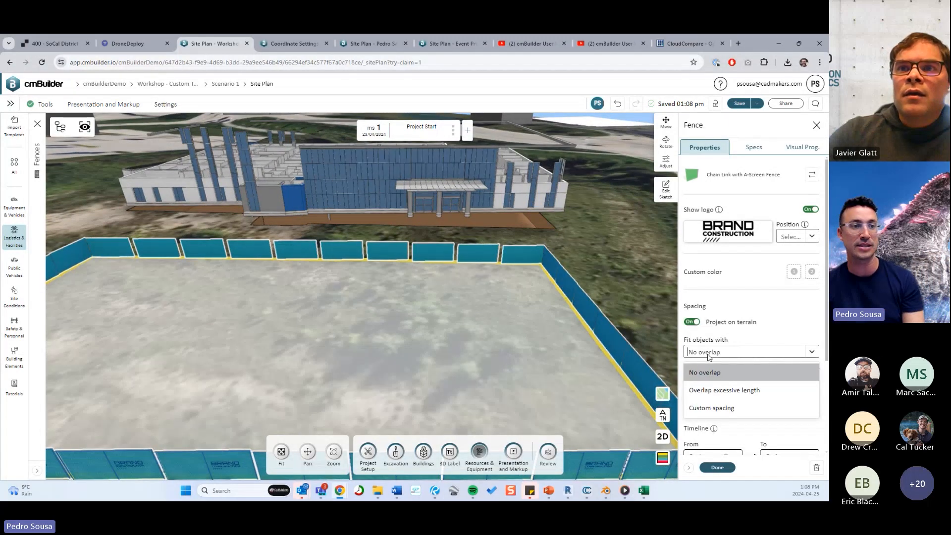
left_click(731, 394)
mouse_move(526, 279)
left_mouse_down()
mouse_move(511, 283)
mouse_move(523, 275)
left_mouse_up()
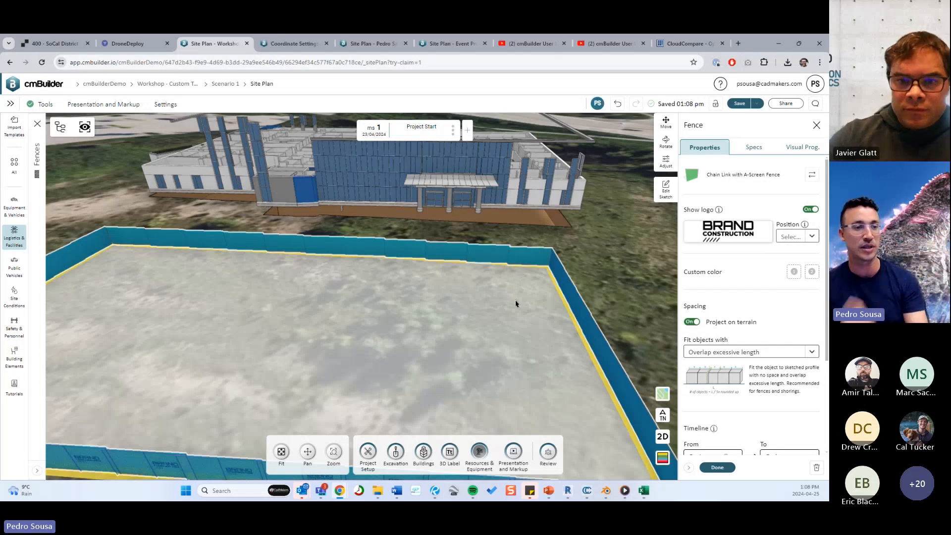
left_click_drag(535, 297, 475, 293)
Step: Compare the fence's No overlap fit with Overlap excessive length, keep Overlap excessive length, and finish editing the fence
left_click(723, 351)
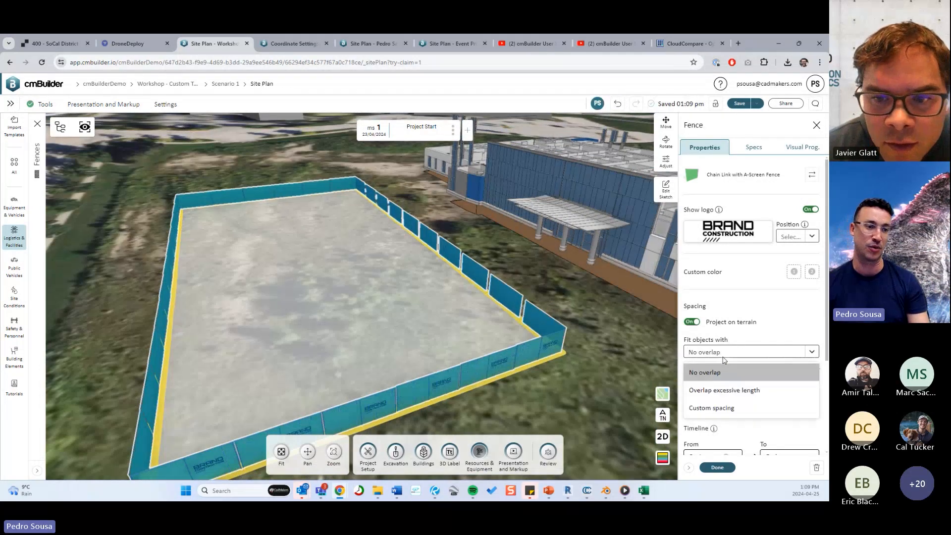
left_click(723, 389)
left_click(720, 352)
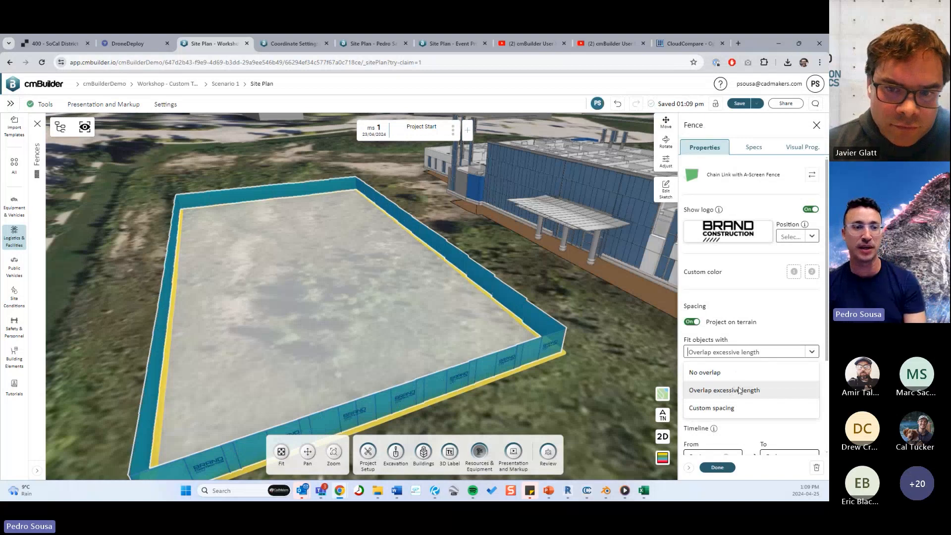
left_click(723, 390)
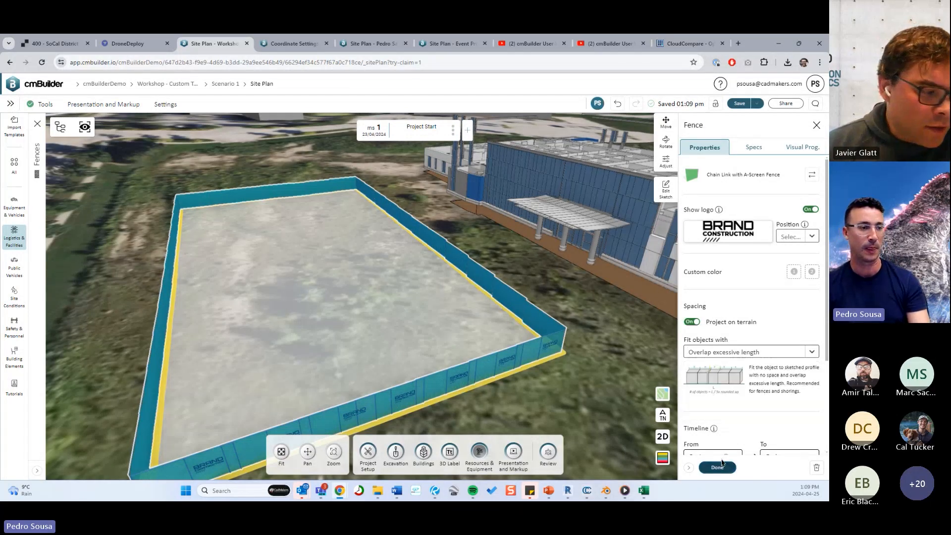
left_click(717, 467)
Step: Examine the fenced zone and the neighbouring building from several sides, and close the fence library
left_click_drag(687, 374, 567, 338)
scroll(601, 349, "down", 3)
right_click_drag(567, 339, 611, 378)
left_click_drag(611, 378, 609, 349)
scroll(594, 367, "up", 3)
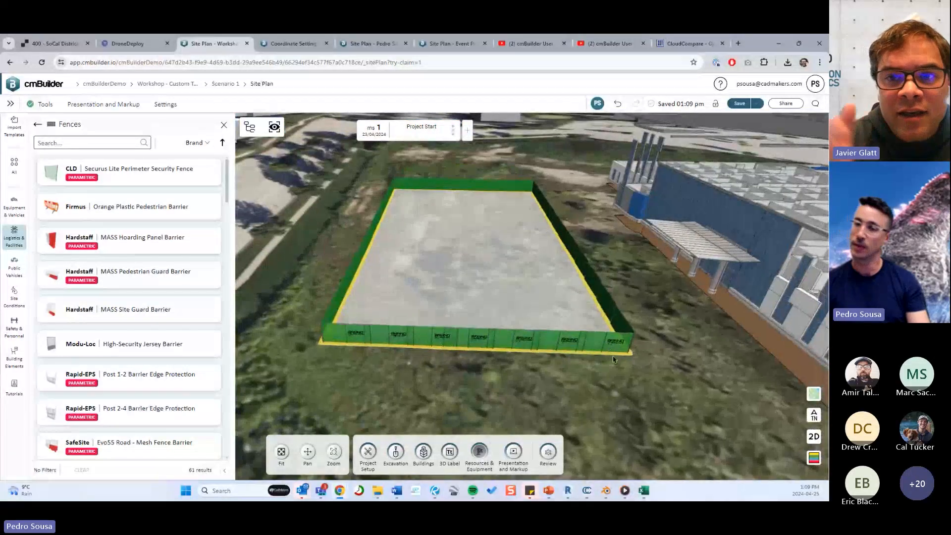
left_click_drag(572, 301, 534, 317)
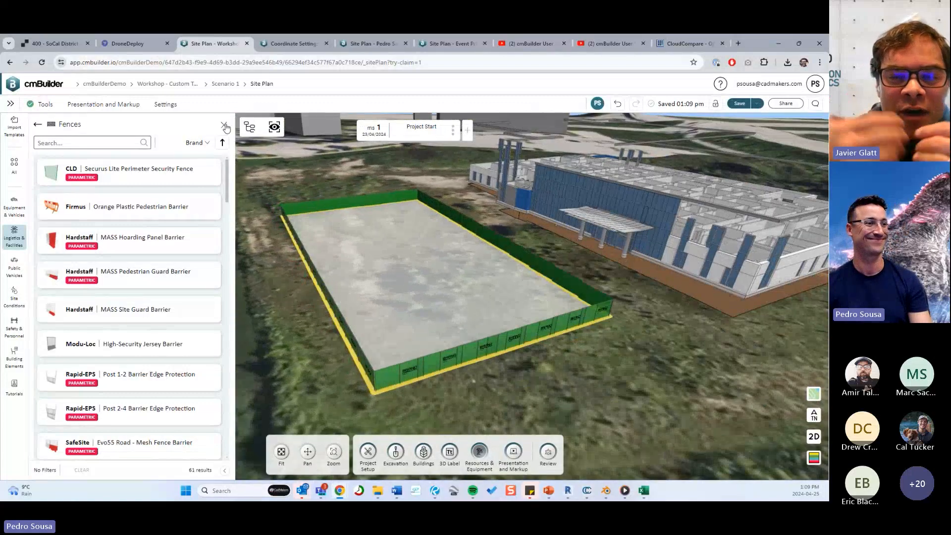
left_click(226, 126)
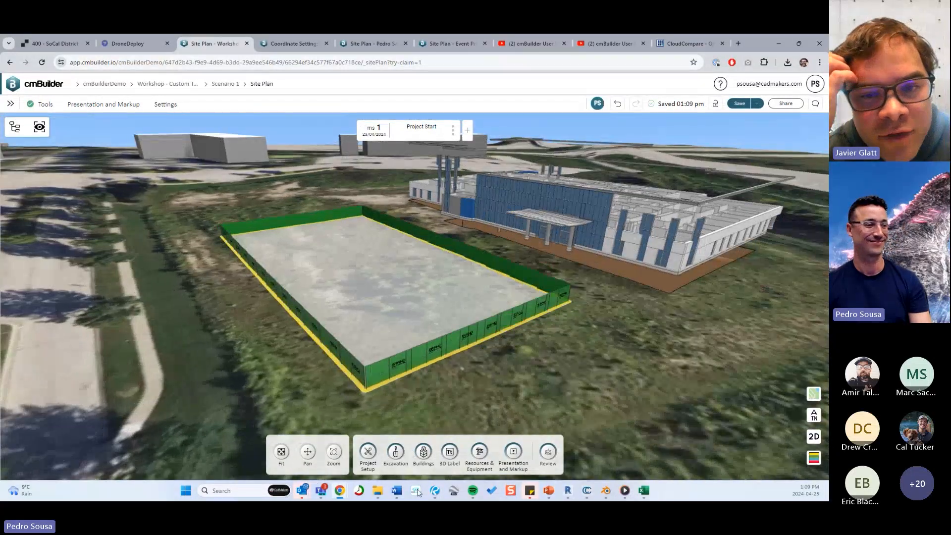
Step: Switch to PowerPoint and show slide 18 on projection limits, video export settings and the new conversion engine
left_click(548, 490)
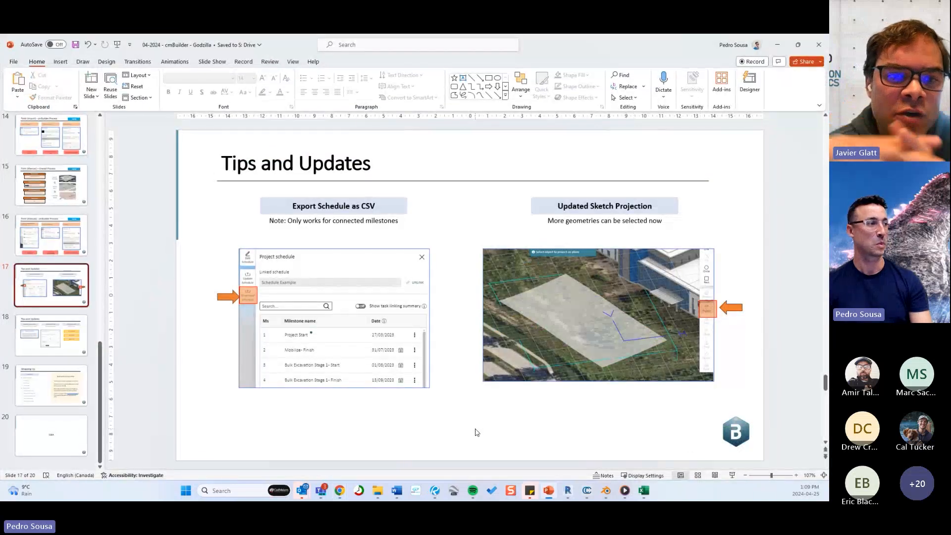
left_click(56, 340)
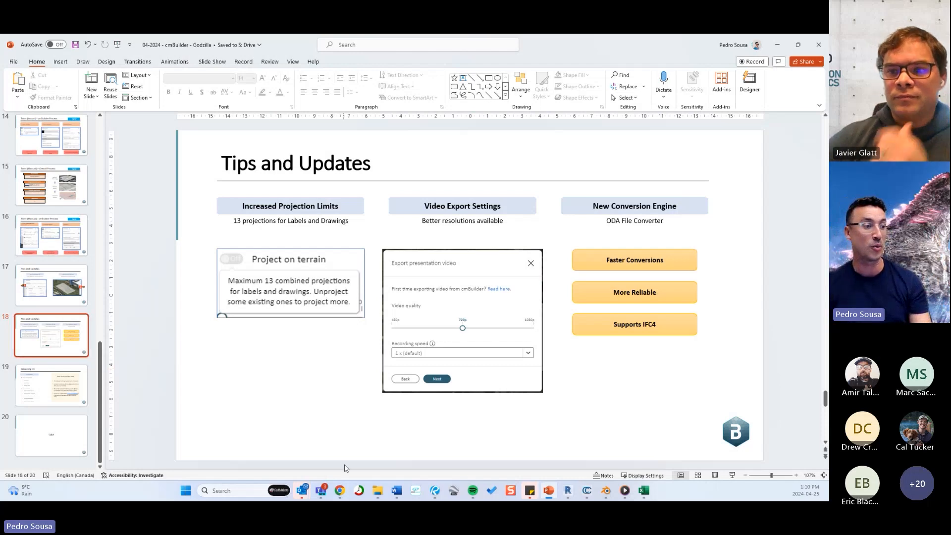
Step: Switch to the cmBuilder site plan in Chrome and show the first C4.0_ GRADING PLAN Rev.3 markup.pdf drawing overlay
left_click(339, 490)
left_click(323, 437)
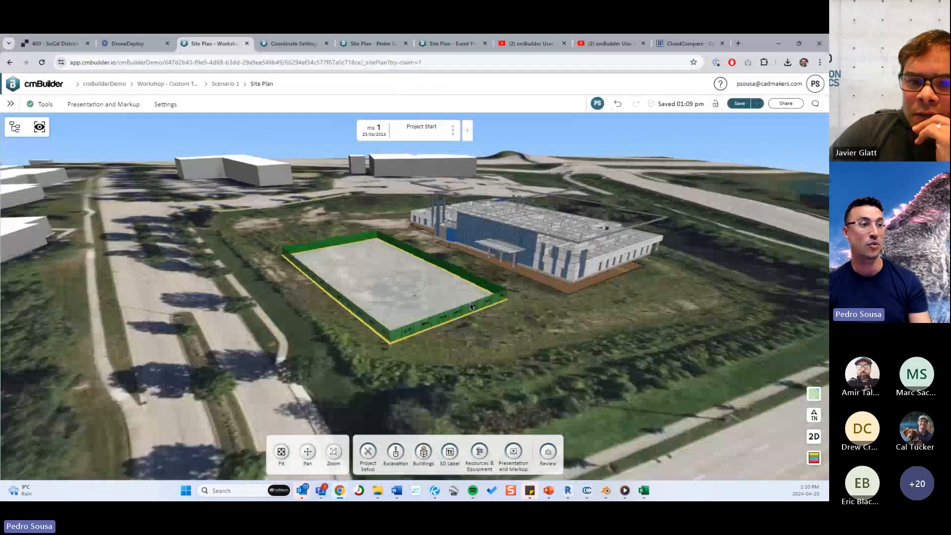
left_click(39, 128)
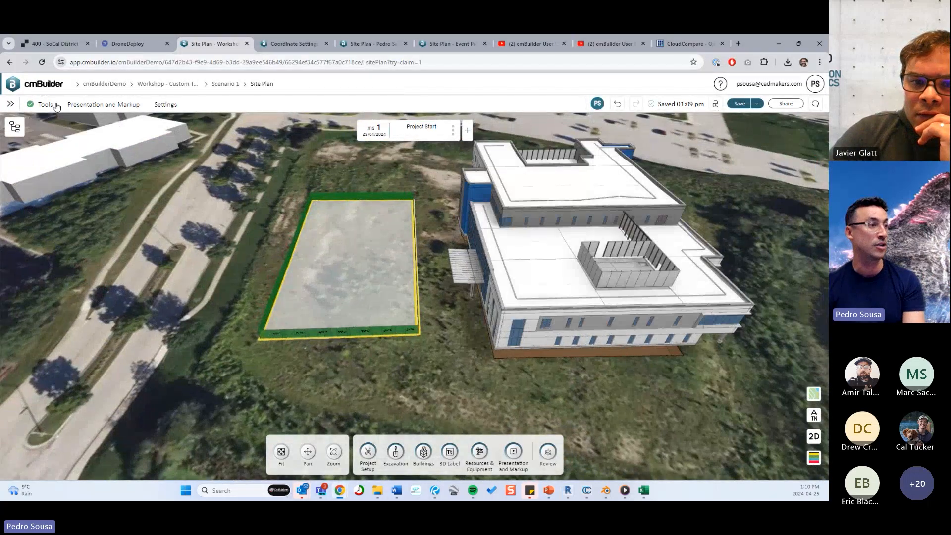
left_click(45, 104)
mouse_move(96, 121)
left_click(190, 133)
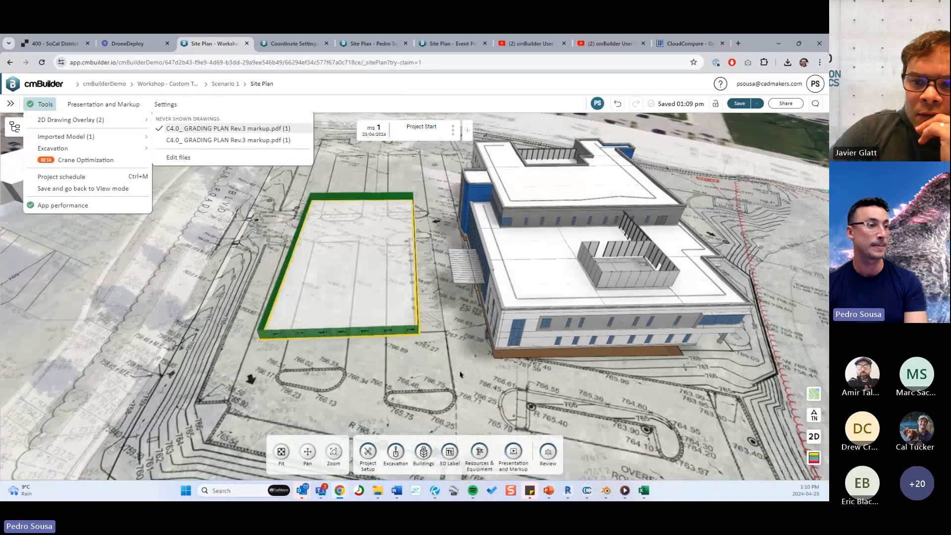
Step: Unlock the grading plan drawing on the terrain and open it for editing with its whole extent in view
double_click(459, 371)
scroll(459, 371, "down", 1)
left_click(458, 370)
right_click(457, 370)
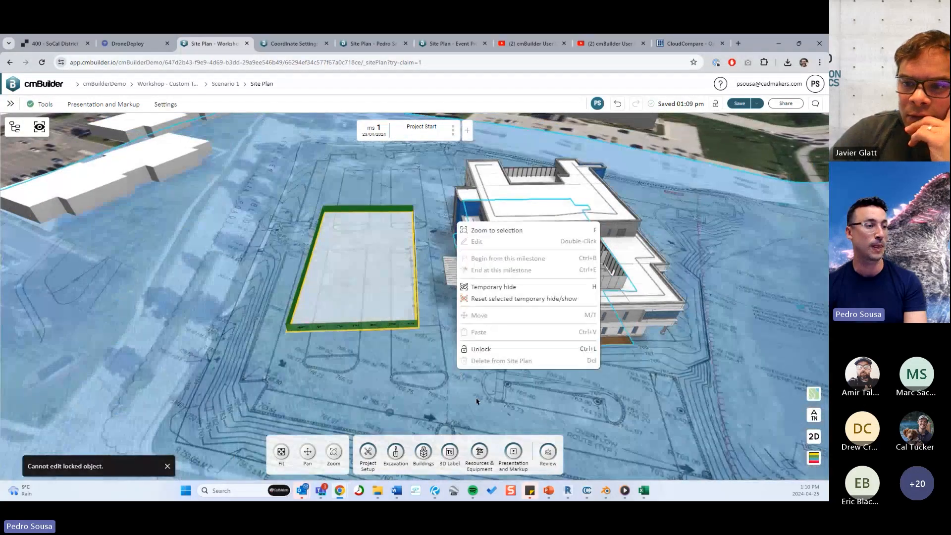
left_click(483, 349)
double_click(486, 367)
scroll(486, 367, "down", 6)
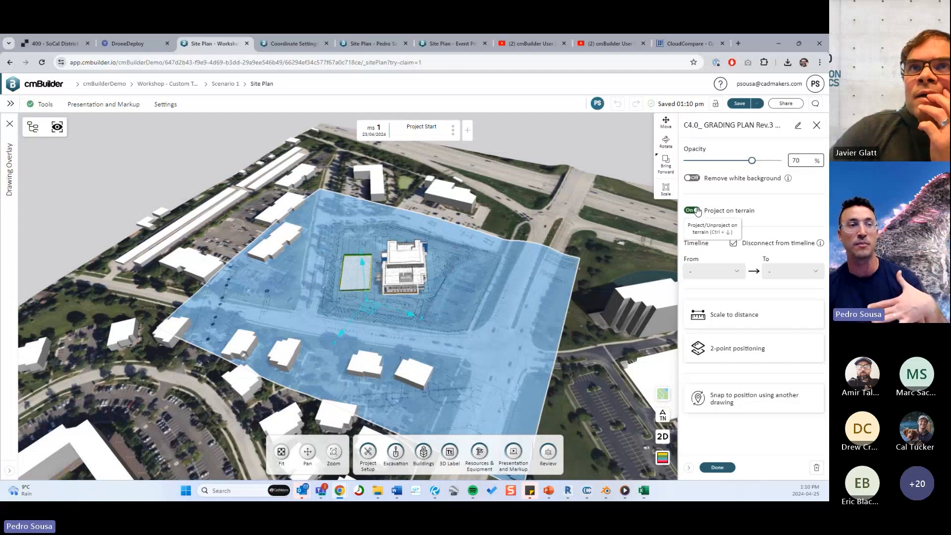
Step: Examine the grading plan projected on the terrain, finish editing it, and switch to the PowerPoint update slide
middle_click_drag(606, 225, 567, 240)
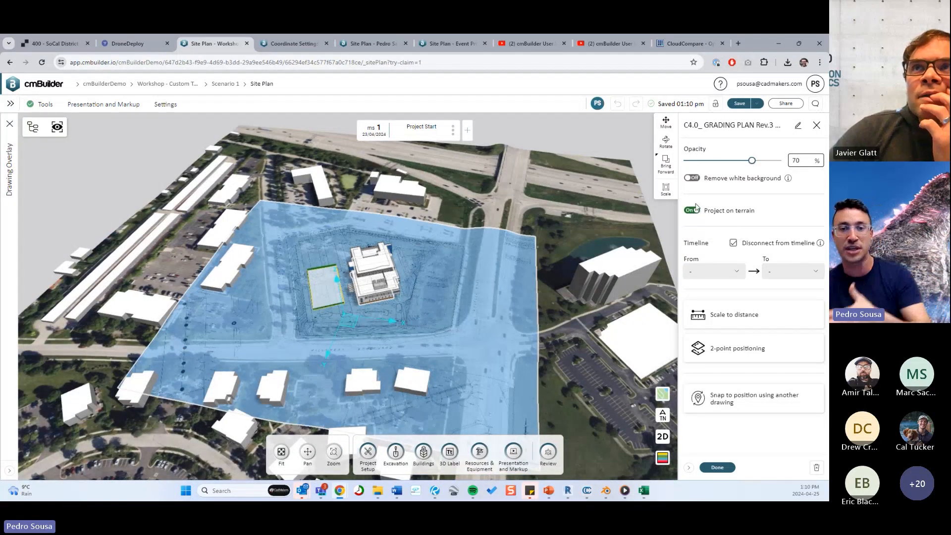
middle_click_drag(533, 288, 501, 277)
left_click(726, 467)
middle_click_drag(536, 349, 522, 335)
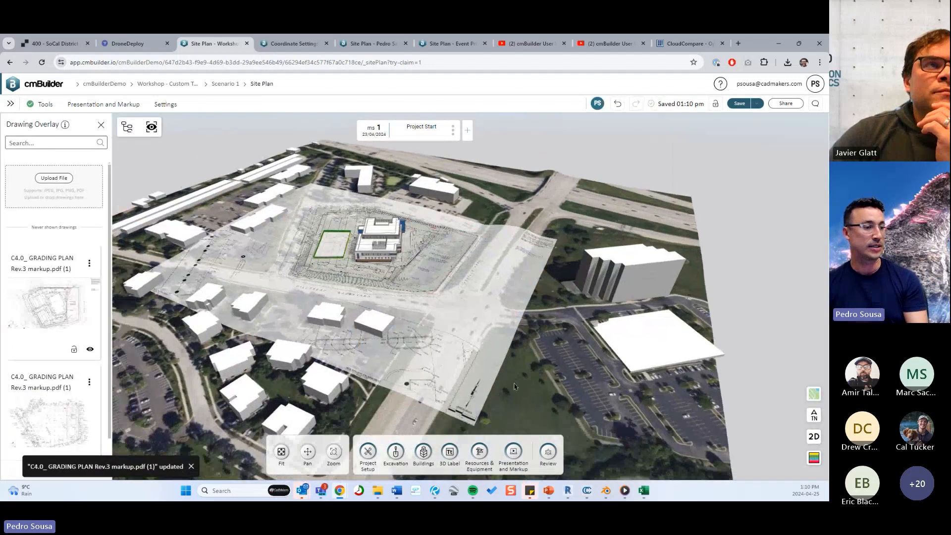
left_click(548, 490)
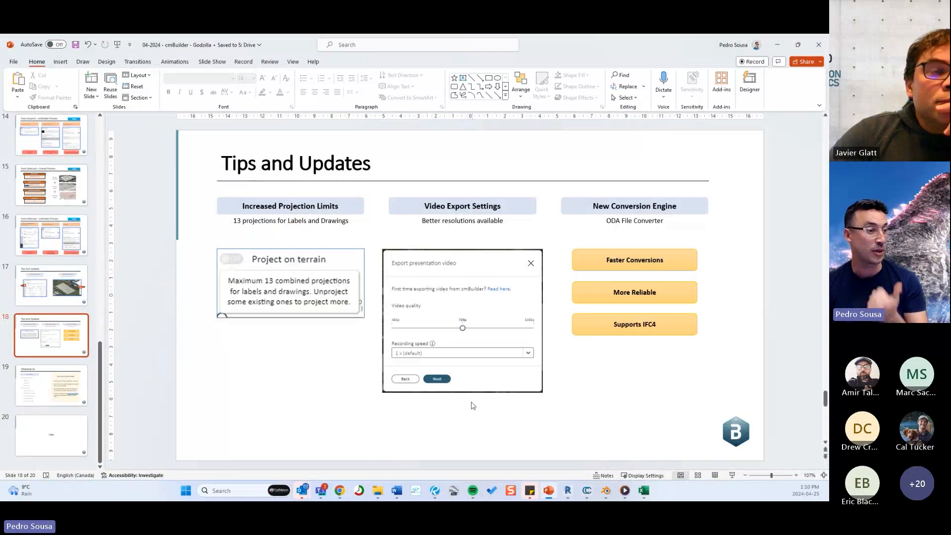
Step: Return to the cmBuilder site plan and open the export settings for presentation videos
left_click(340, 491)
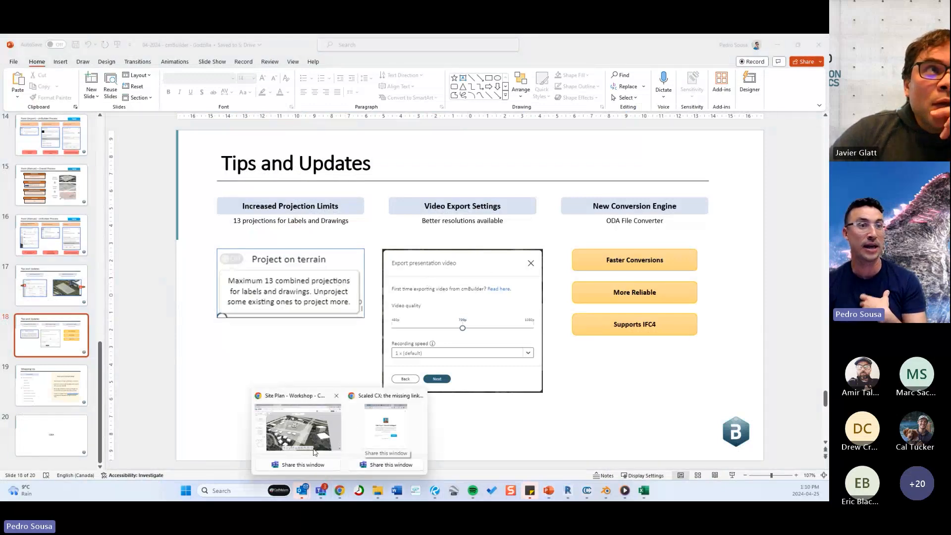
left_click(312, 451)
left_click(786, 103)
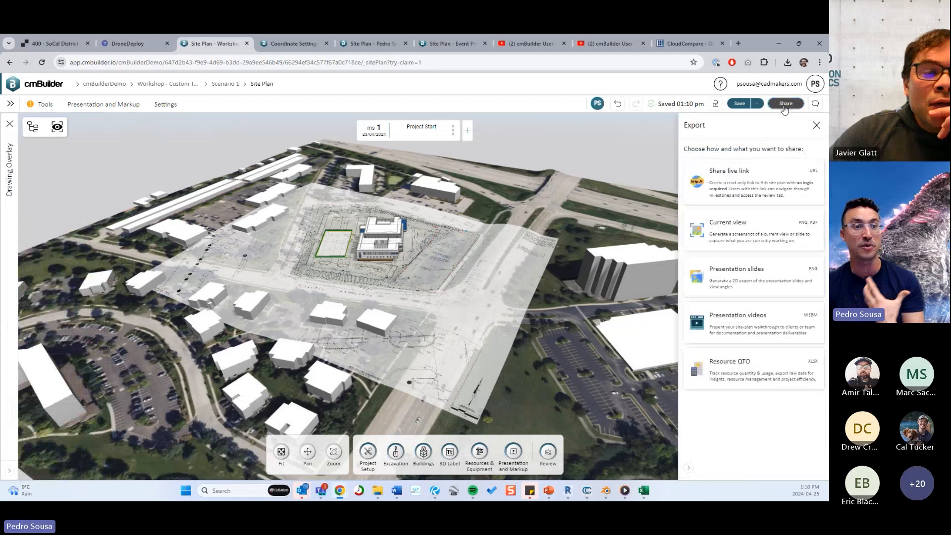
left_click(739, 322)
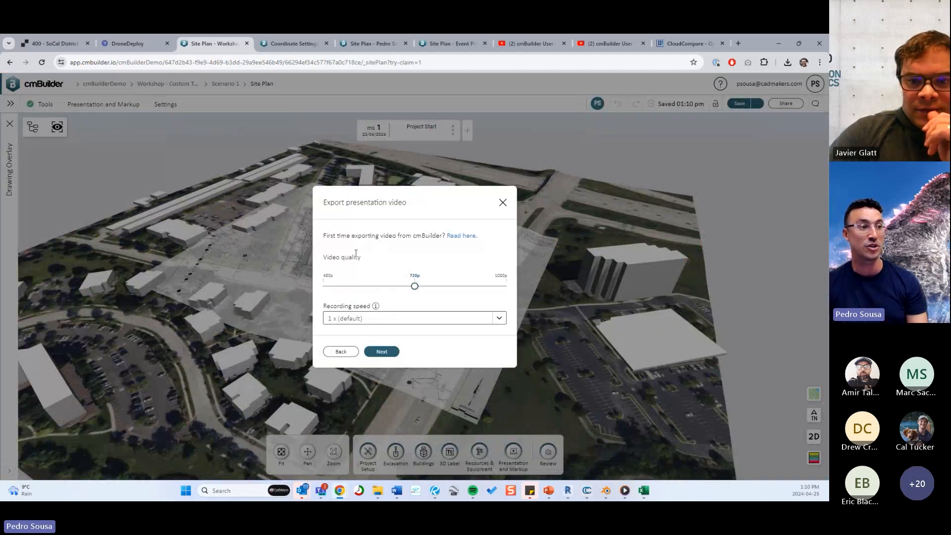
Step: Try the 480p, 720p and 1080p video qualities, leave 1080p selected, and switch back to the PowerPoint update slide
left_click(328, 287)
left_click(414, 286)
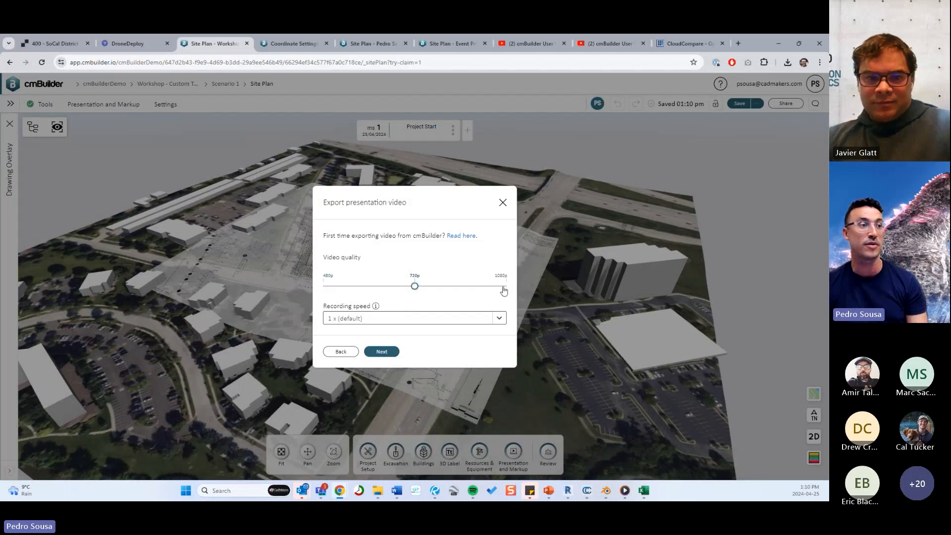
left_click(504, 286)
left_click(415, 286)
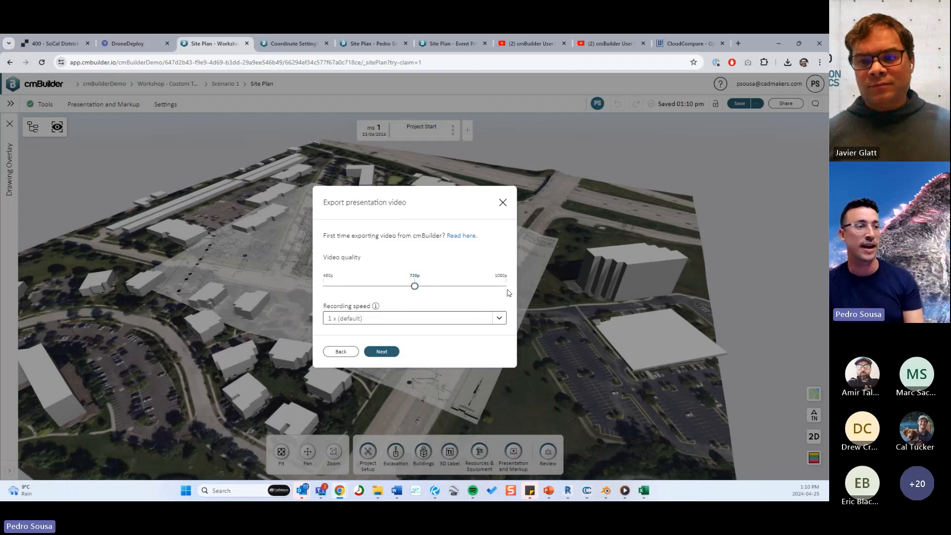
left_click(506, 288)
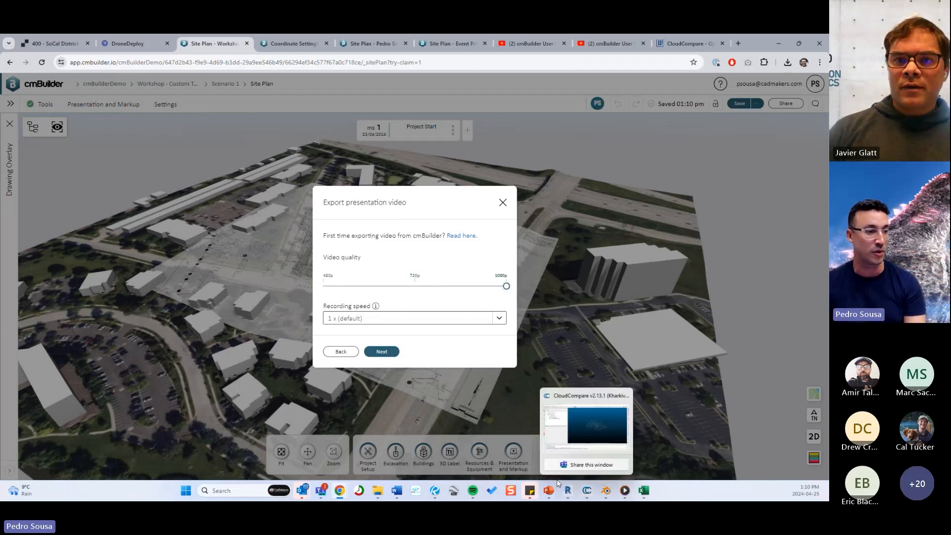
mouse_move(552, 490)
left_click(560, 428)
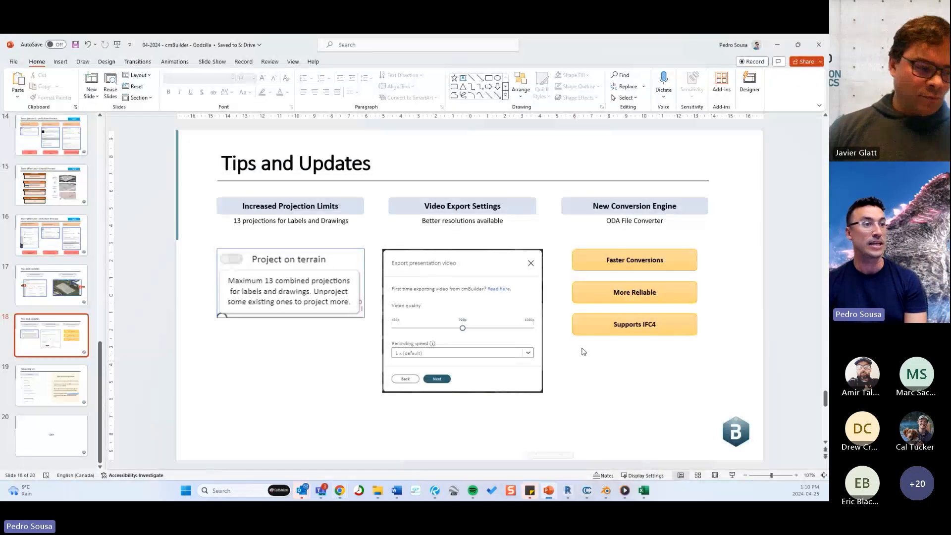